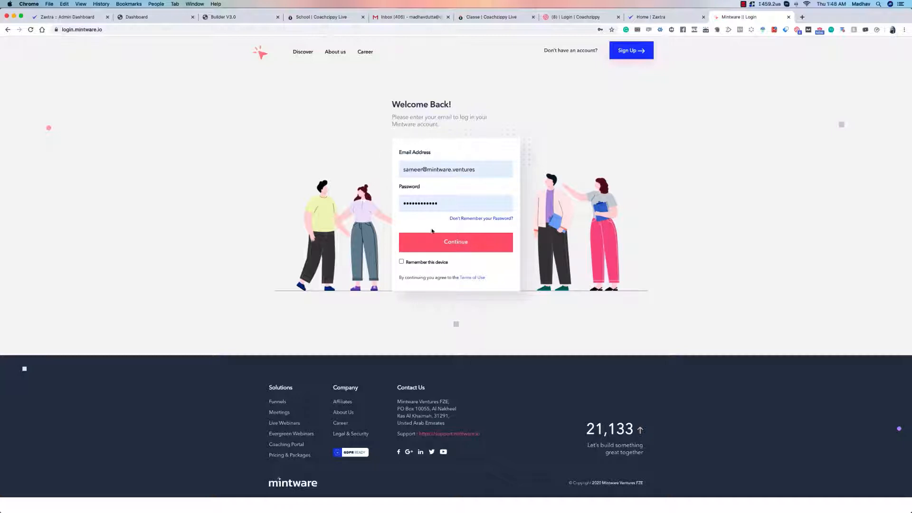
Log in to the Mintware account with the prefilled credentials and open the zkart app
click(467, 239)
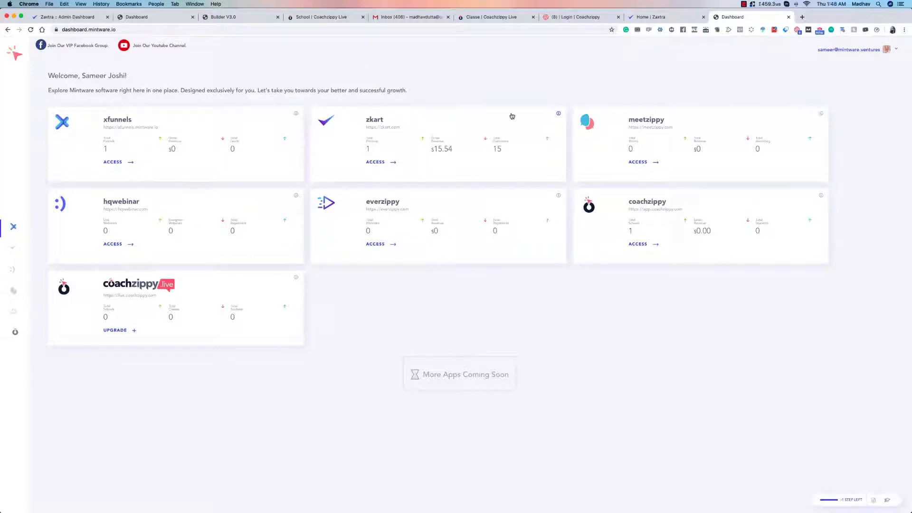
click(376, 162)
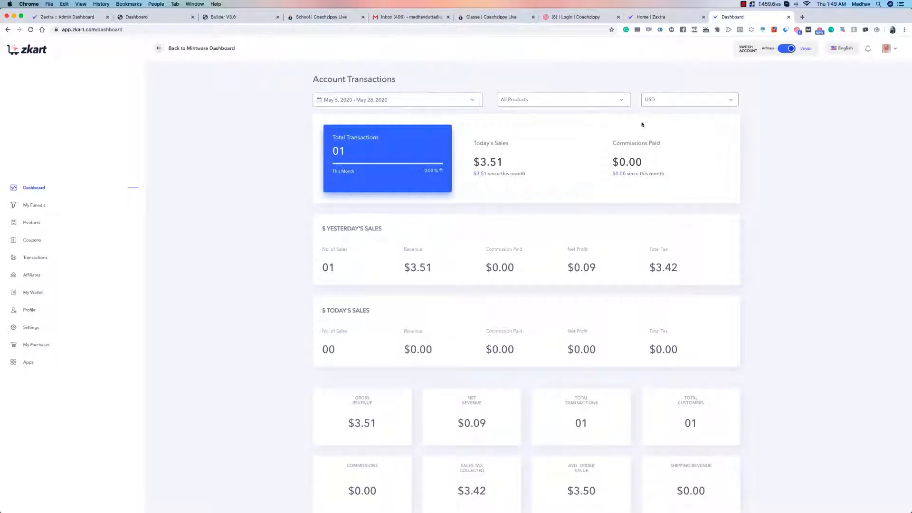
Review the account's sales, revenue and refund figures on the dashboard, including the Revenue Snapshot chart
scroll(641, 125, down, 5)
scroll(222, 120, up, 1)
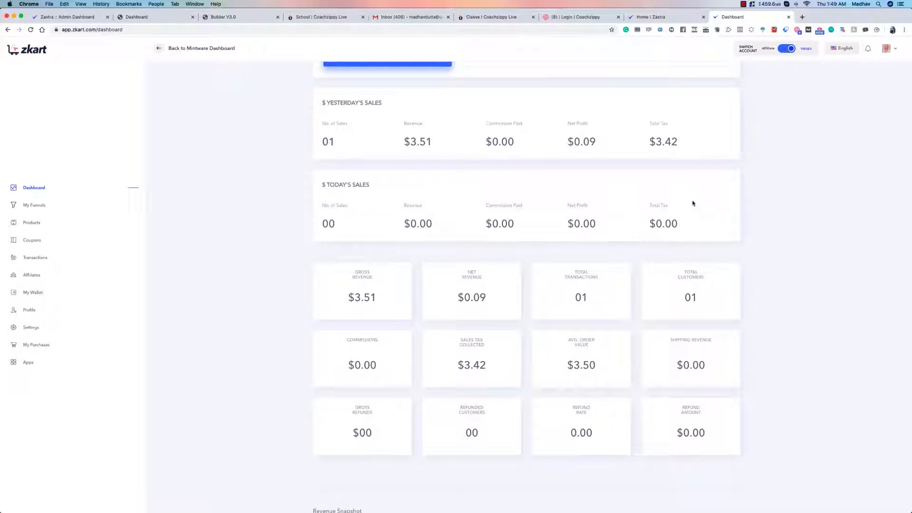
scroll(618, 209, down, 2)
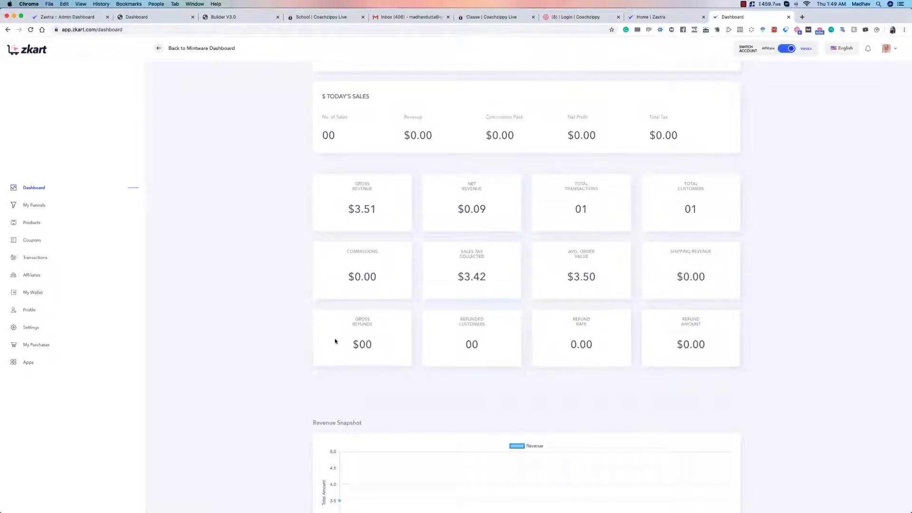
scroll(335, 341, down, 2)
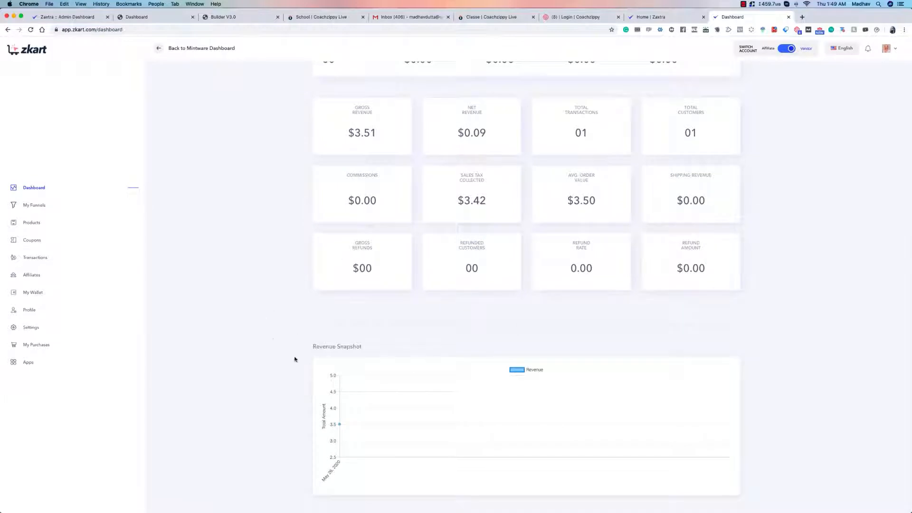
mouse_move(340, 427)
scroll(773, 362, up, 10)
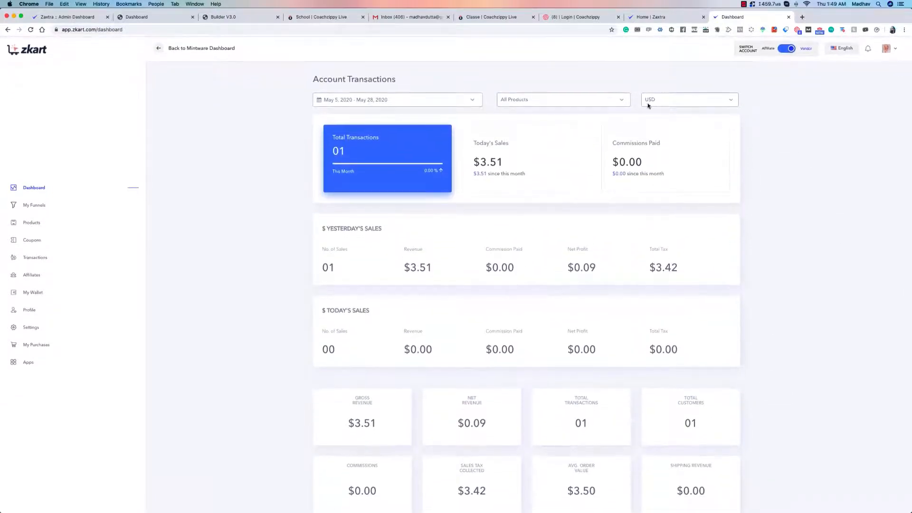
Check the currency choices and filter the account transactions by All Recurring to review the resulting statistics
click(724, 102)
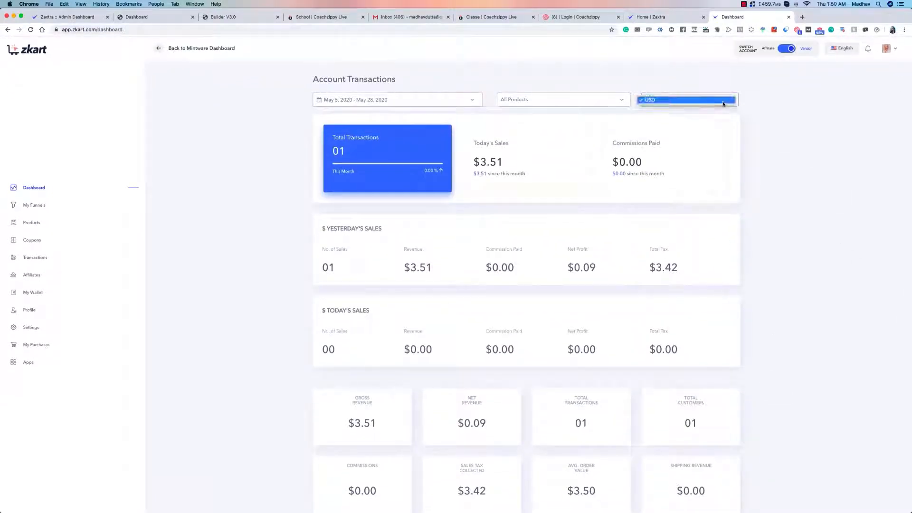
click(764, 104)
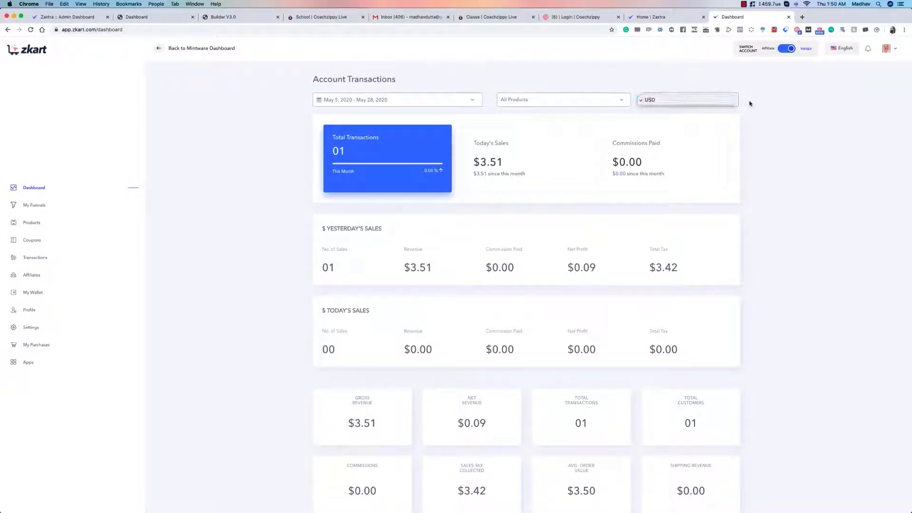
click(600, 102)
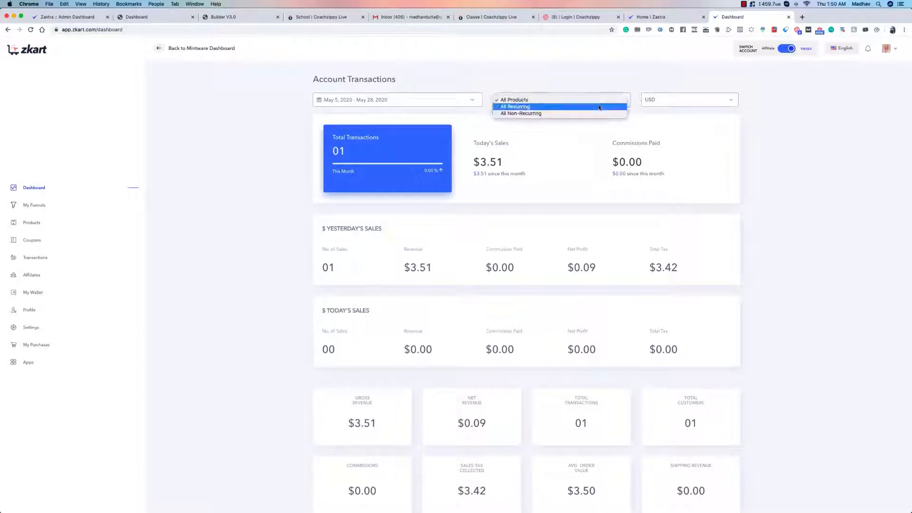
click(552, 111)
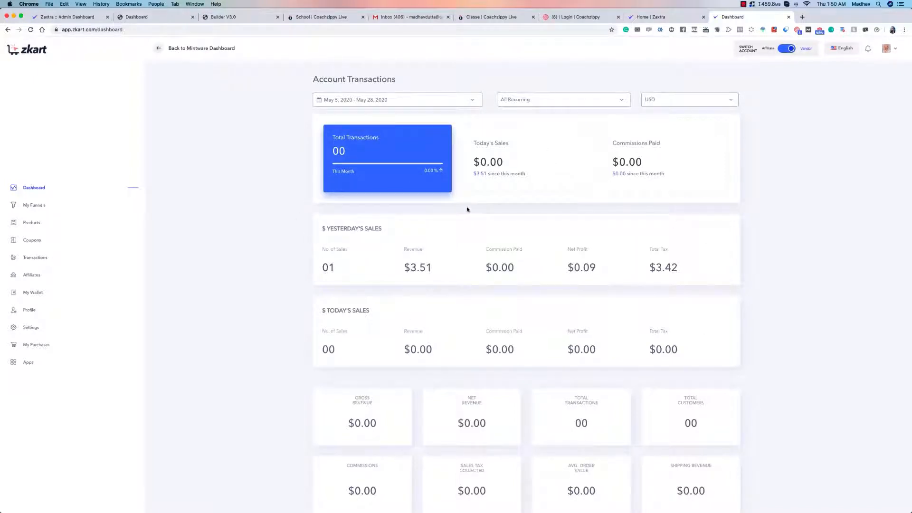
scroll(467, 209, down, 5)
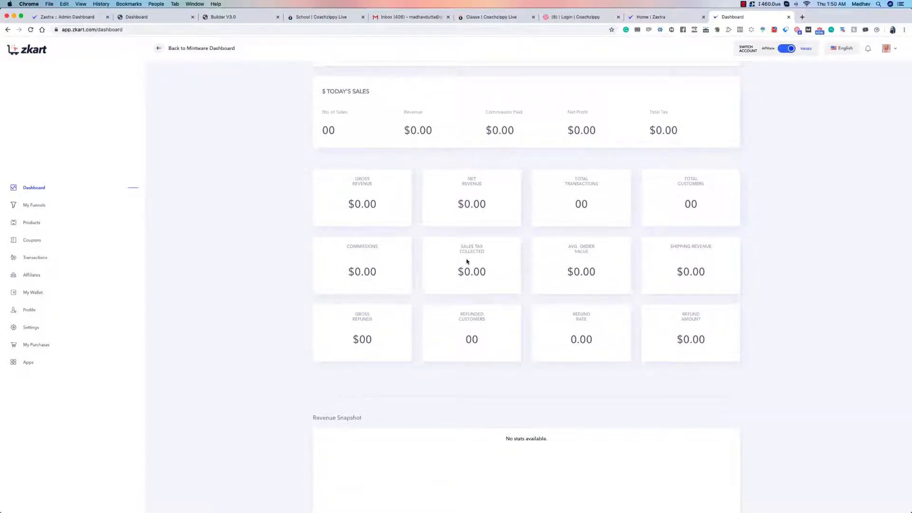
Switch the product filter to All Non-Recurring and review the dashboard statistics
scroll(467, 262, up, 5)
click(535, 97)
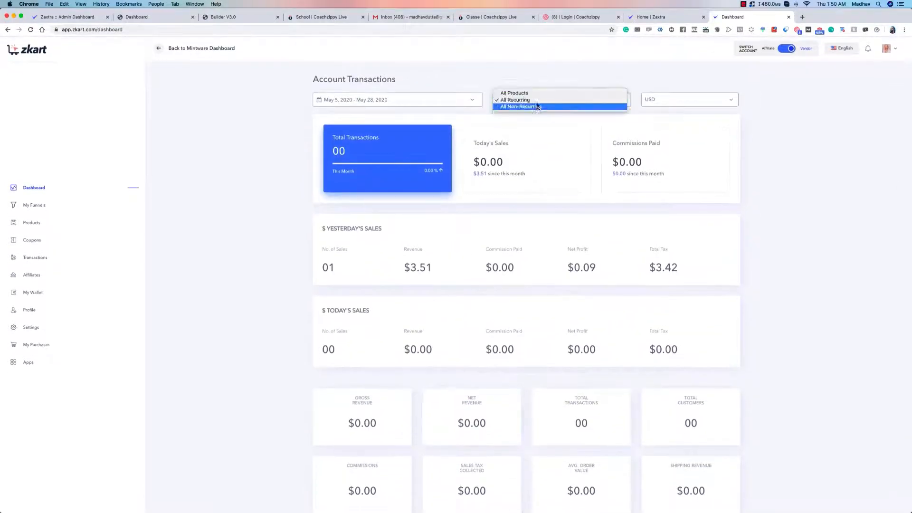
click(538, 107)
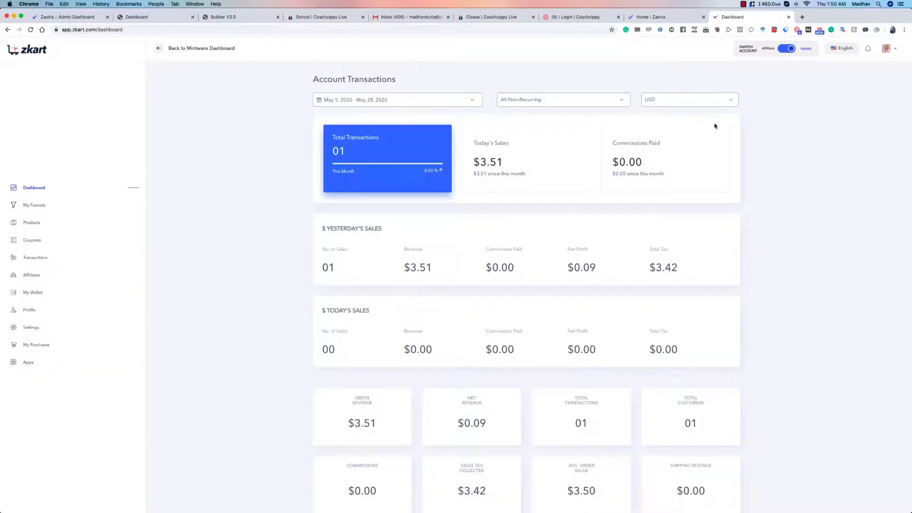
scroll(715, 125, down, 6)
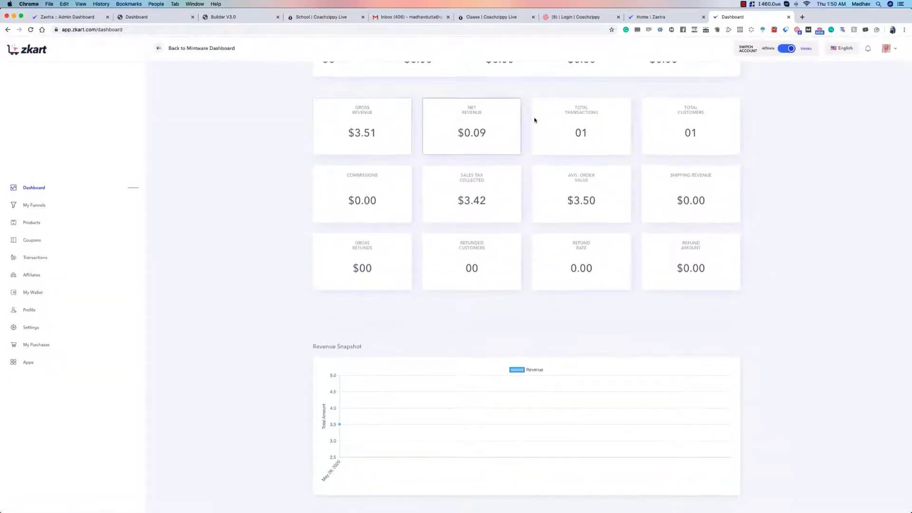
scroll(430, 114, up, 6)
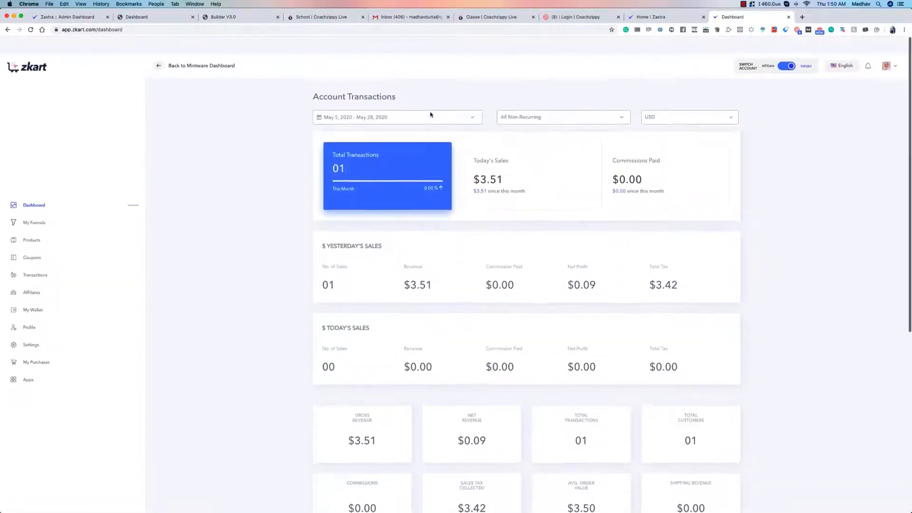
Set the product filter back to All Products and look over the dashboard statistics
scroll(431, 114, down, 1)
click(525, 99)
click(553, 88)
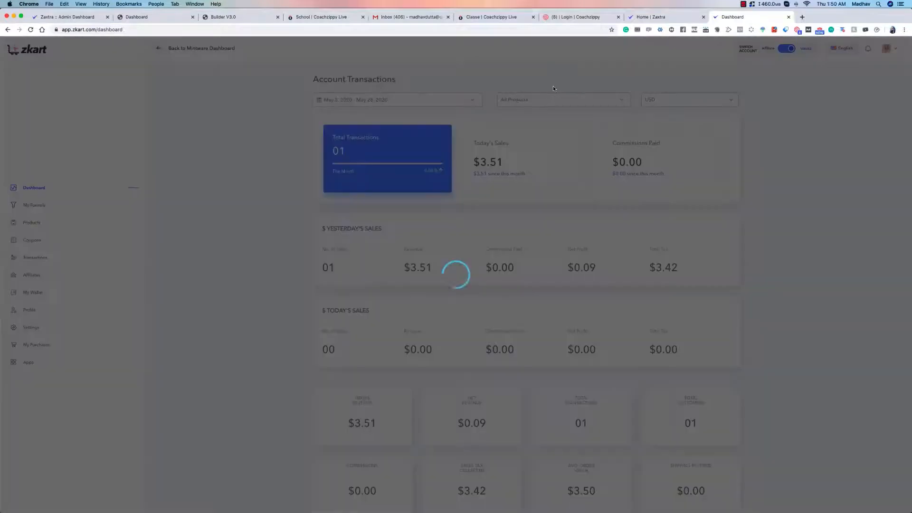
scroll(283, 153, down, 6)
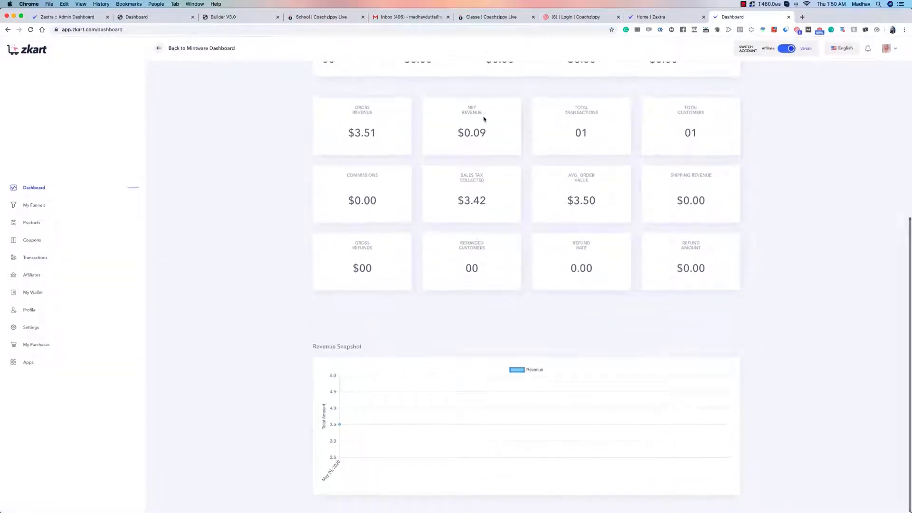
scroll(483, 119, up, 6)
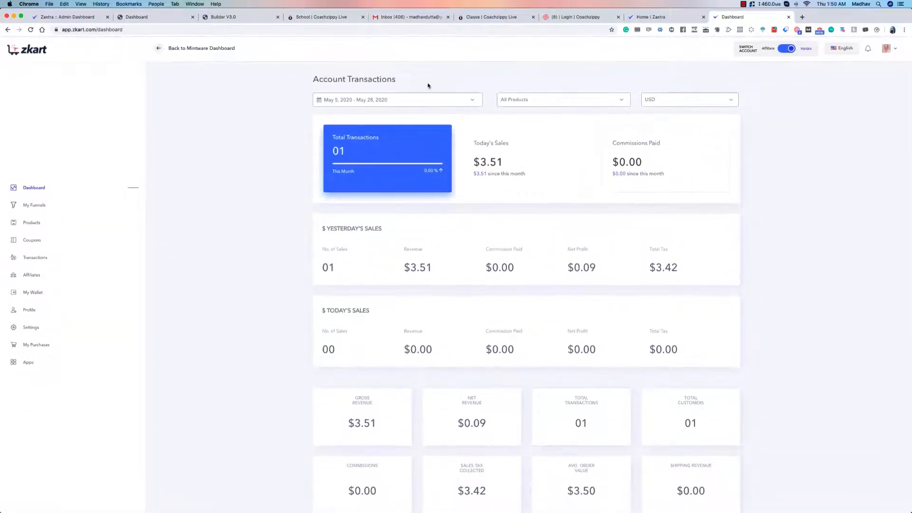
Apply a custom date range of April 1, 2020 to May 28, 2020 to the account transactions
click(423, 100)
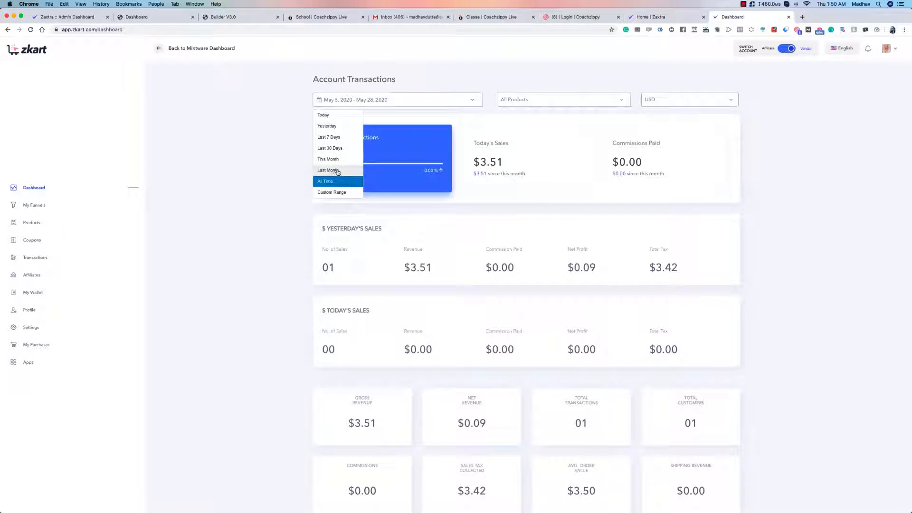
click(334, 192)
click(374, 120)
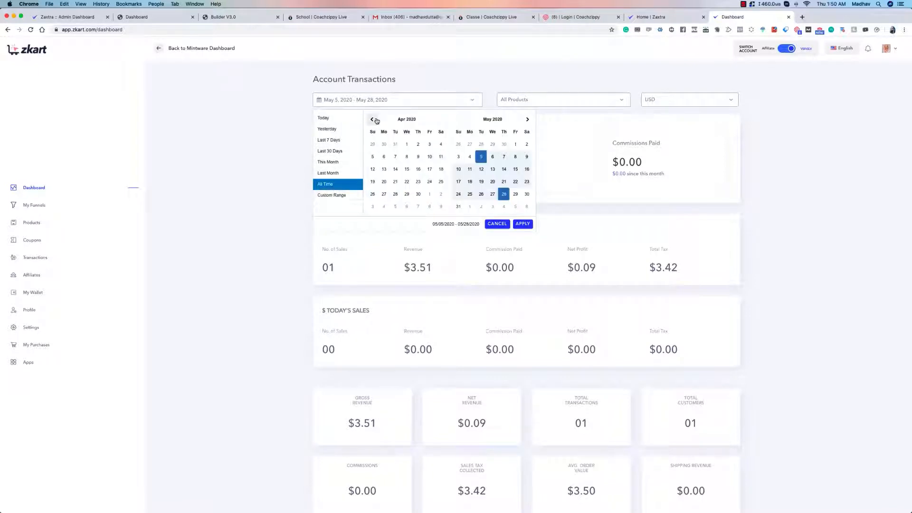
click(406, 144)
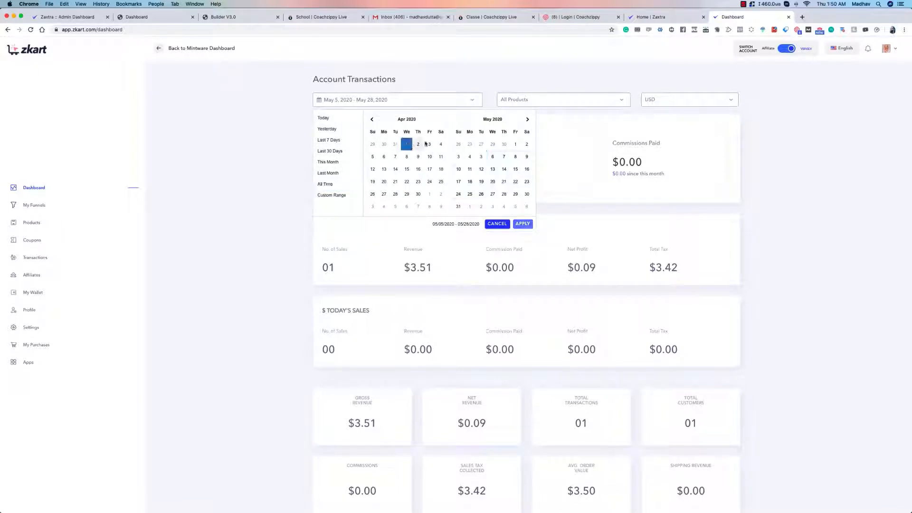
click(503, 195)
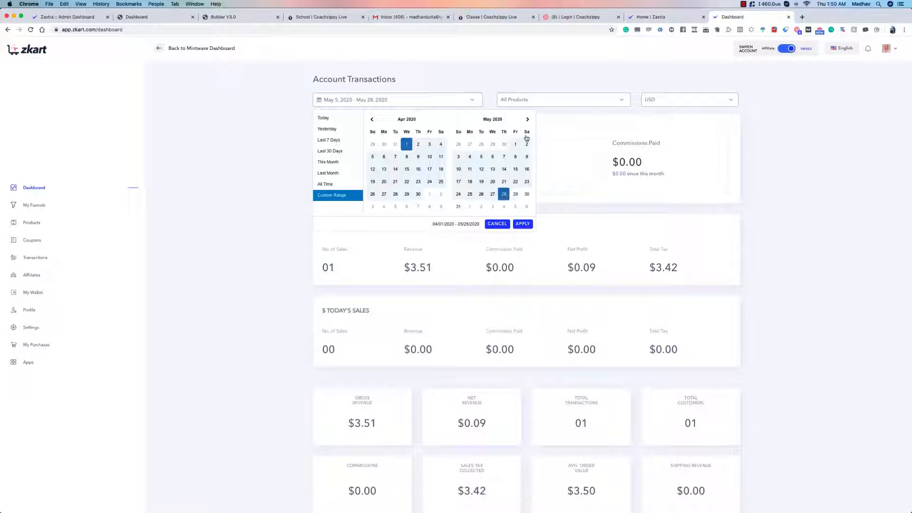
click(522, 224)
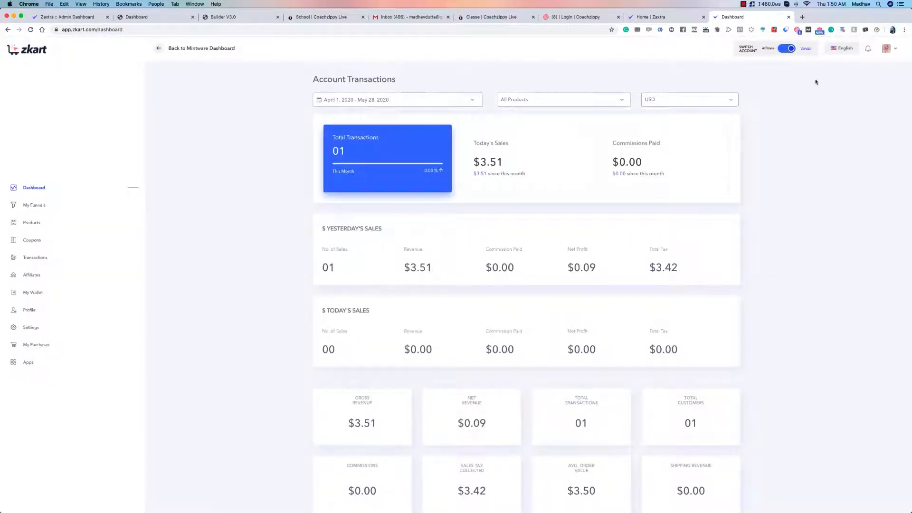
In the profile, keep United States dollar, set the time zone to (GMT +4:00) Abu Dhabi, Muscat, Baku, Tbilisi, and save before returning to the dashboard
click(897, 51)
click(869, 70)
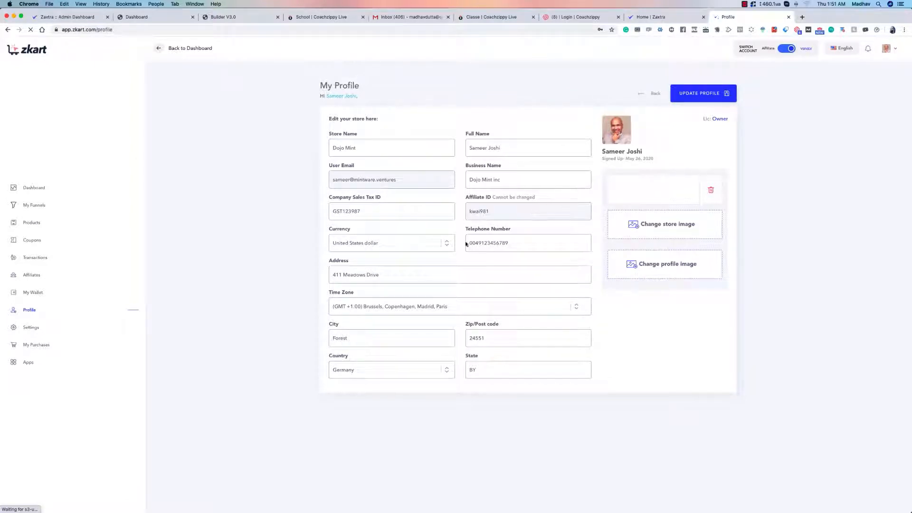
click(375, 240)
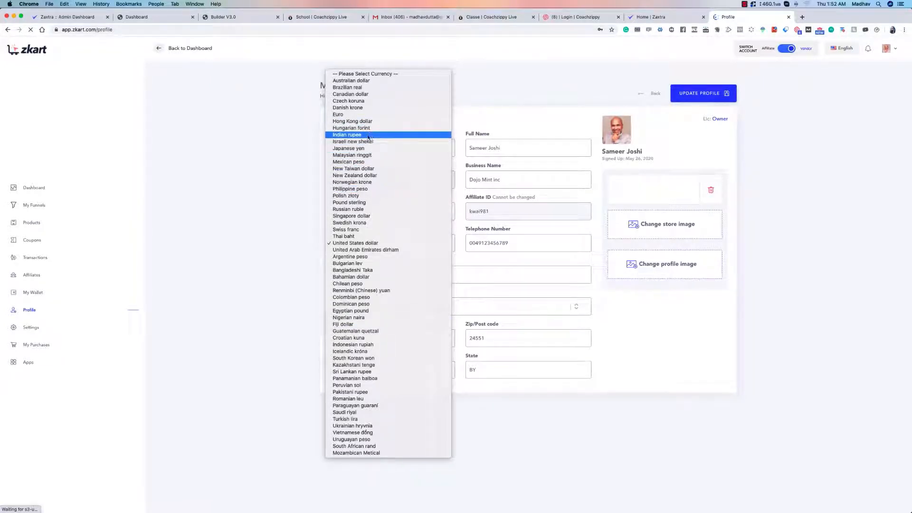
click(372, 243)
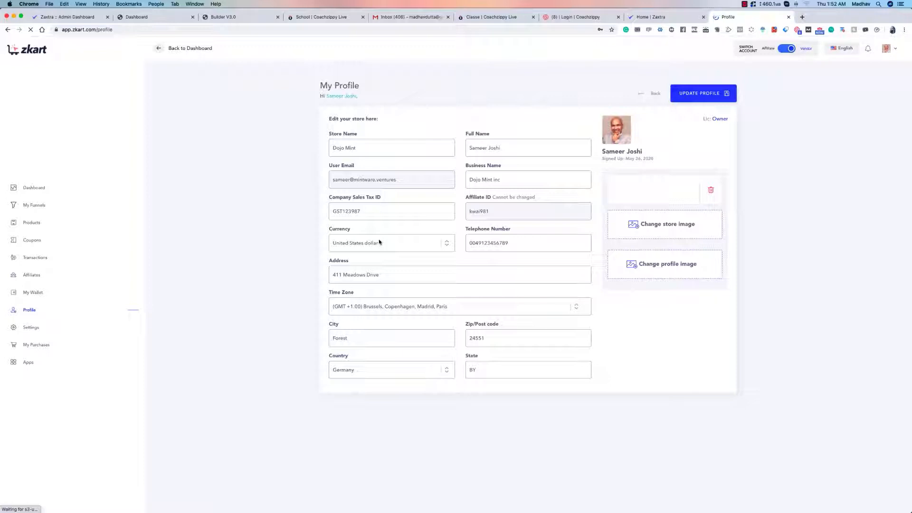
click(702, 93)
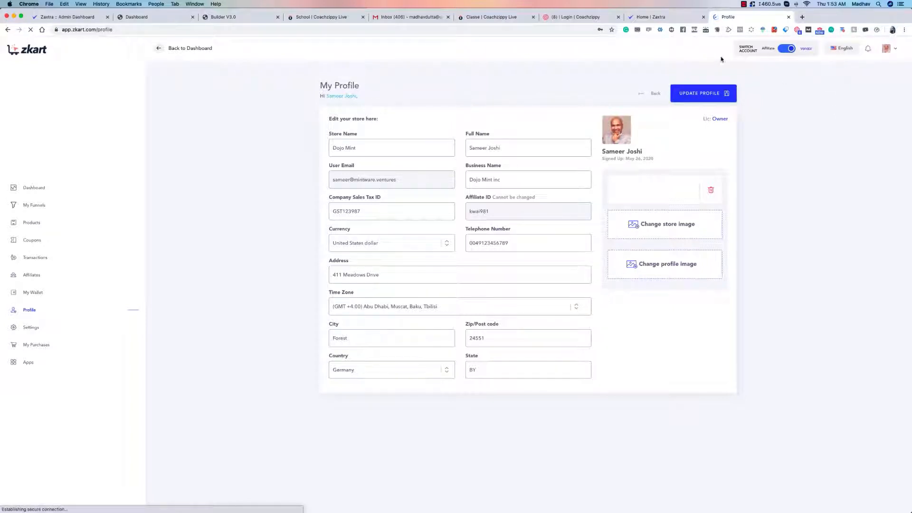
click(654, 95)
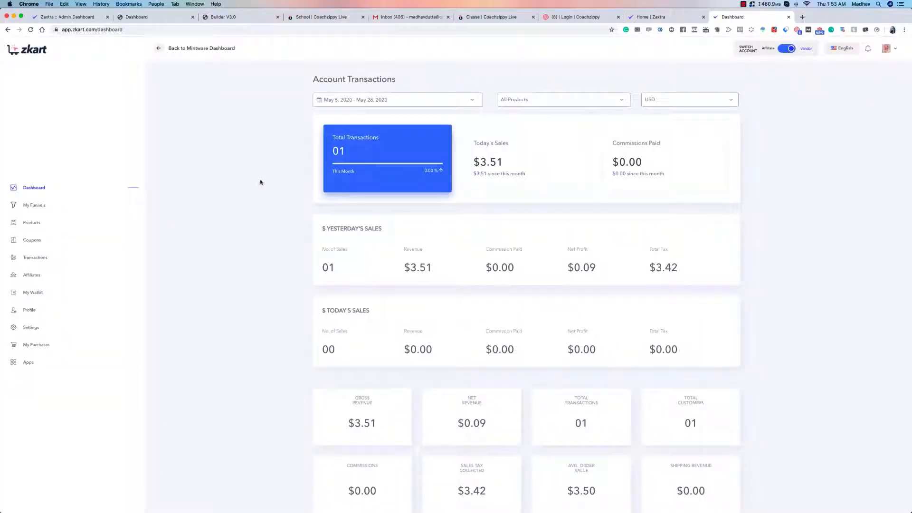
Open the account settings and examine the product and affiliate notification options
click(889, 48)
click(858, 88)
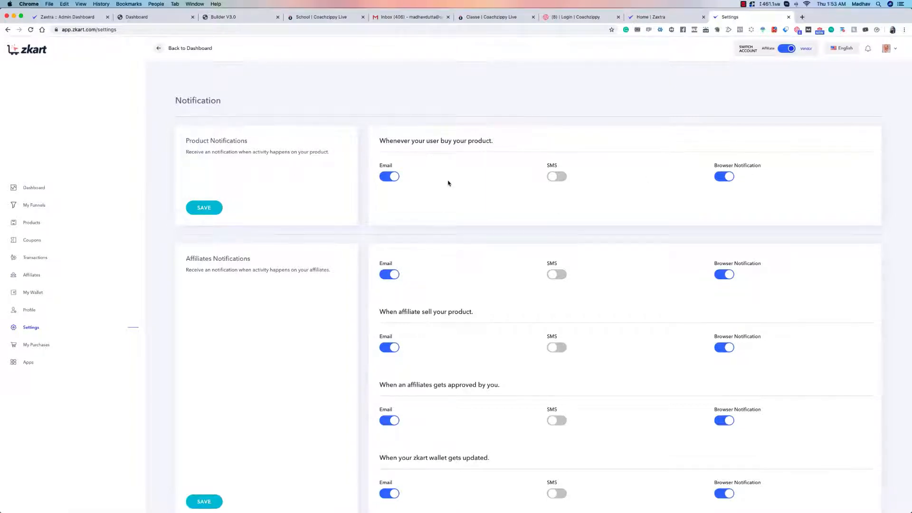
scroll(514, 181, down, 1)
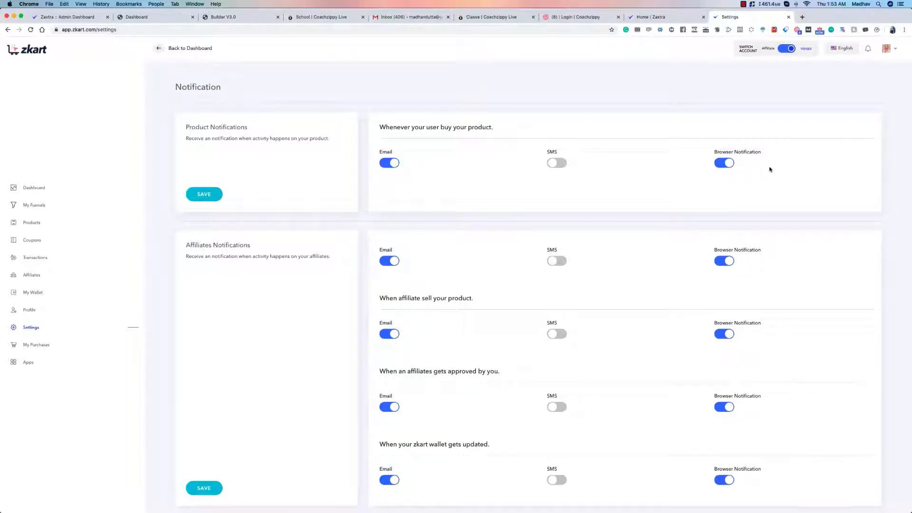
Return to the dashboard, switch the account from Vendor to Affiliate, and show the affiliate activity overview
click(28, 188)
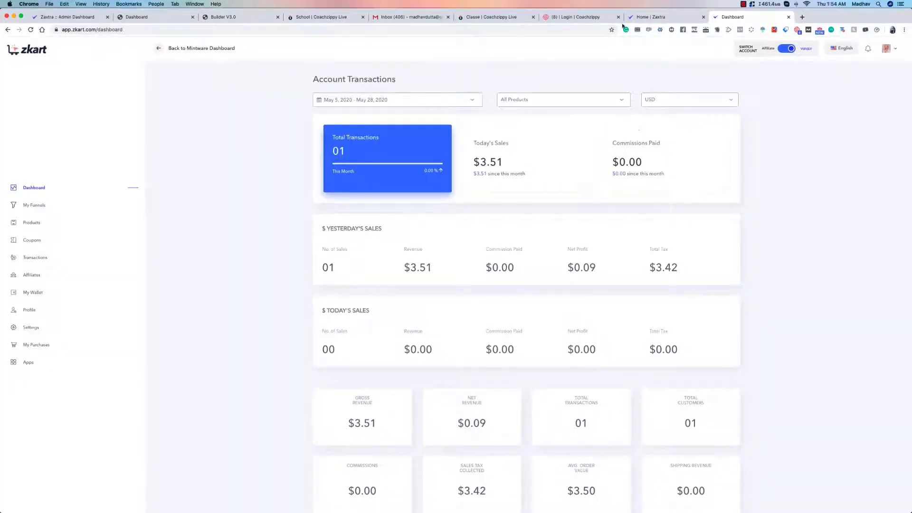
click(787, 49)
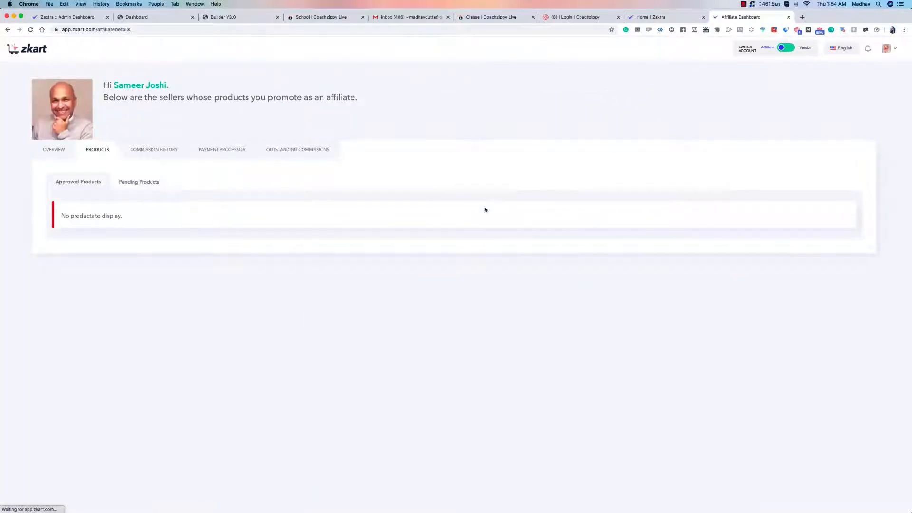
click(74, 159)
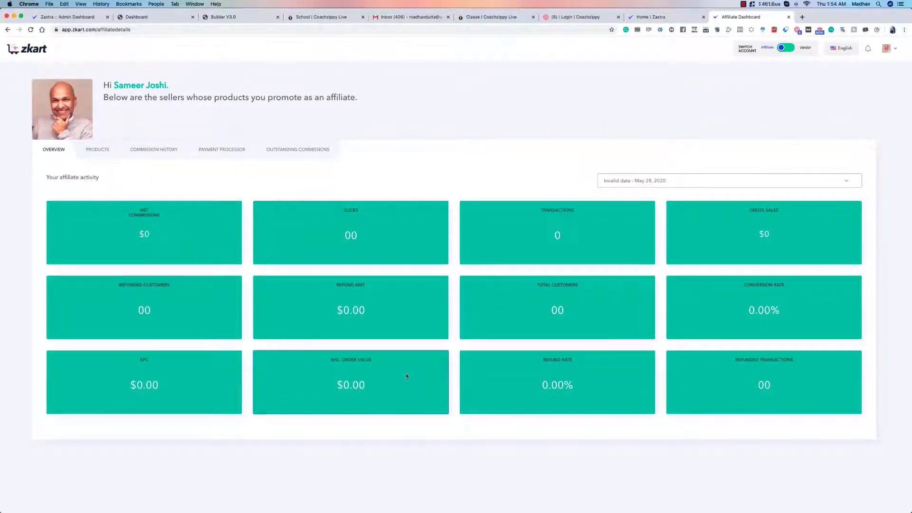
Filter the affiliate activity overview by This Month, by All Time, and finally by Last Month
click(724, 184)
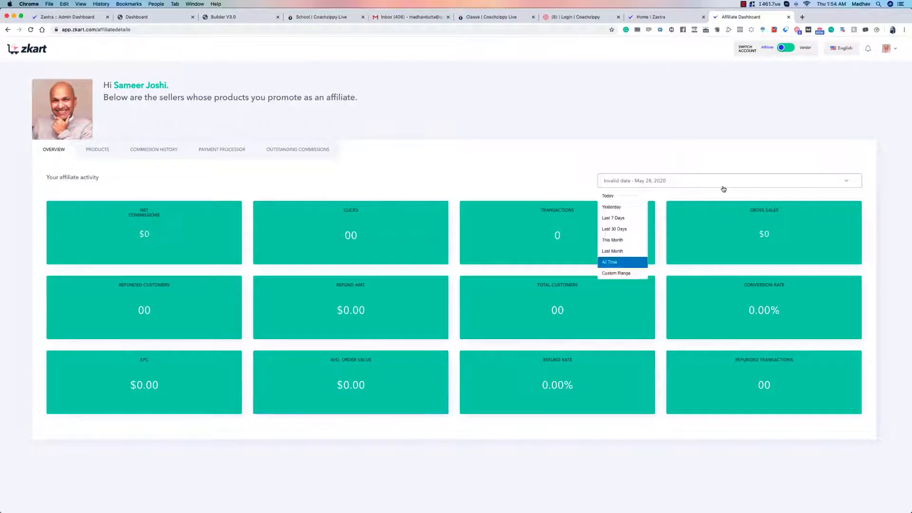
click(623, 240)
click(675, 181)
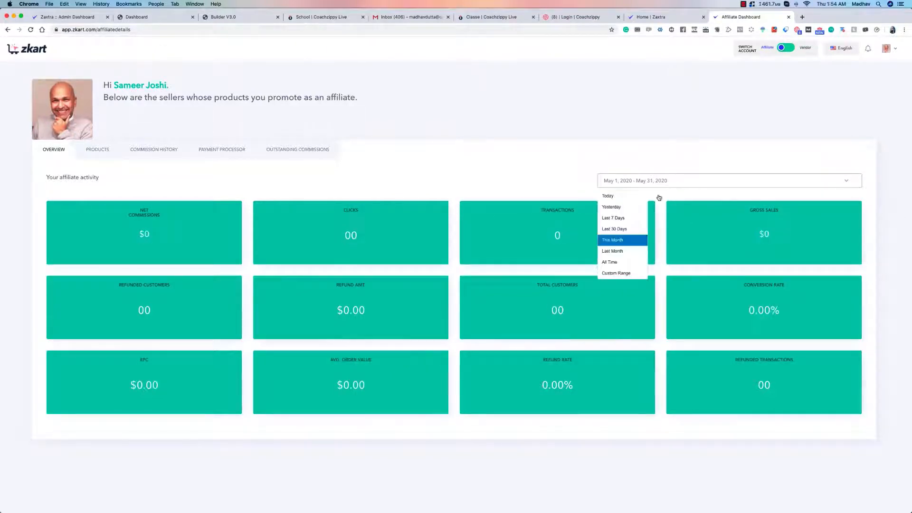
click(620, 263)
click(676, 182)
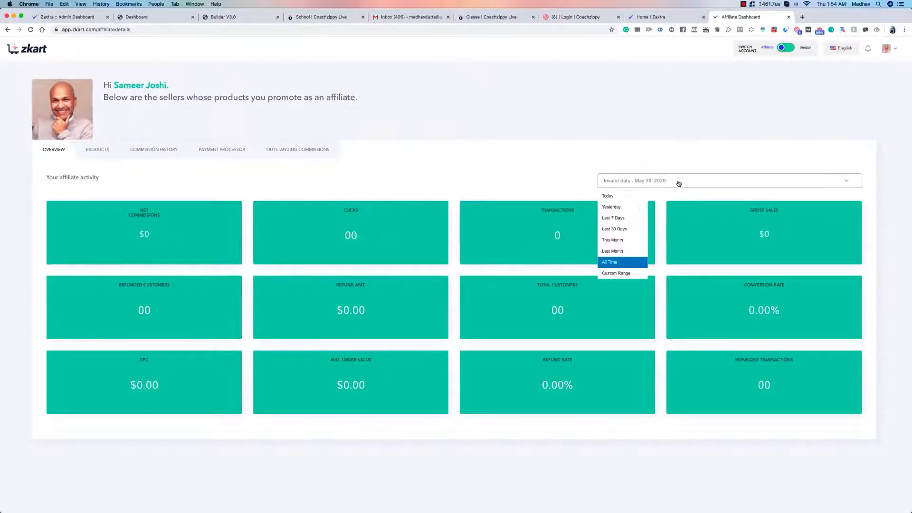
click(623, 250)
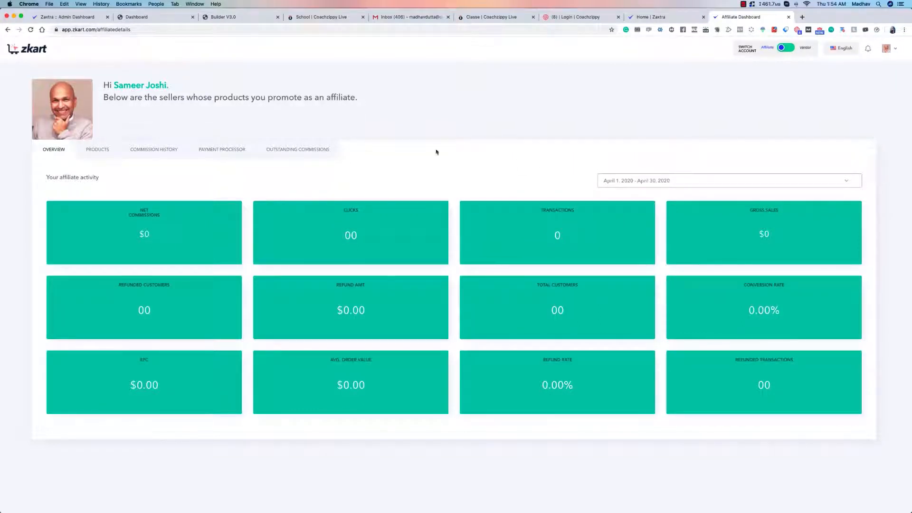
Examine the affiliate's approved and pending products, plus the commission history with its product filter kept at All Products
click(93, 150)
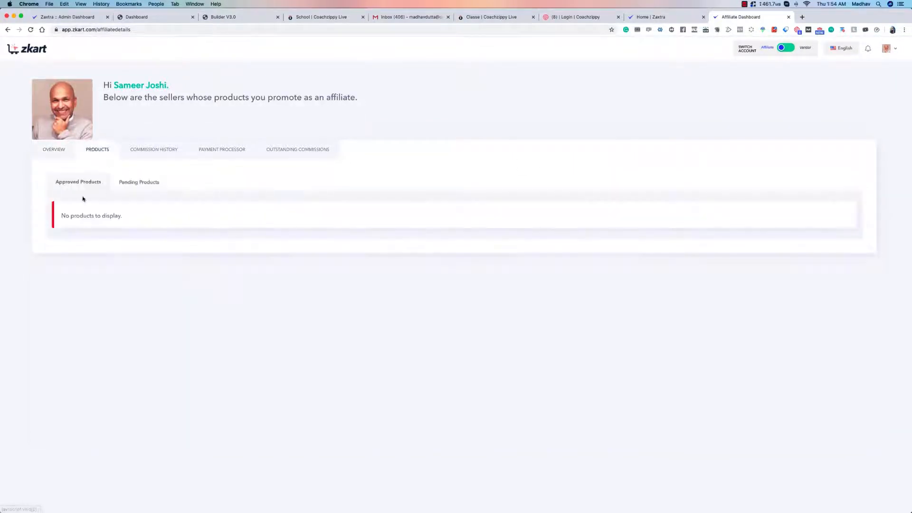
click(119, 182)
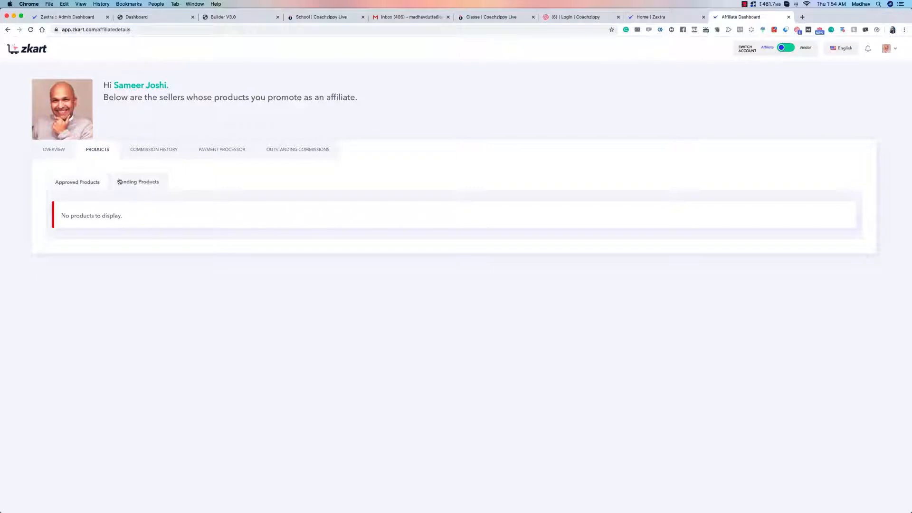
click(153, 150)
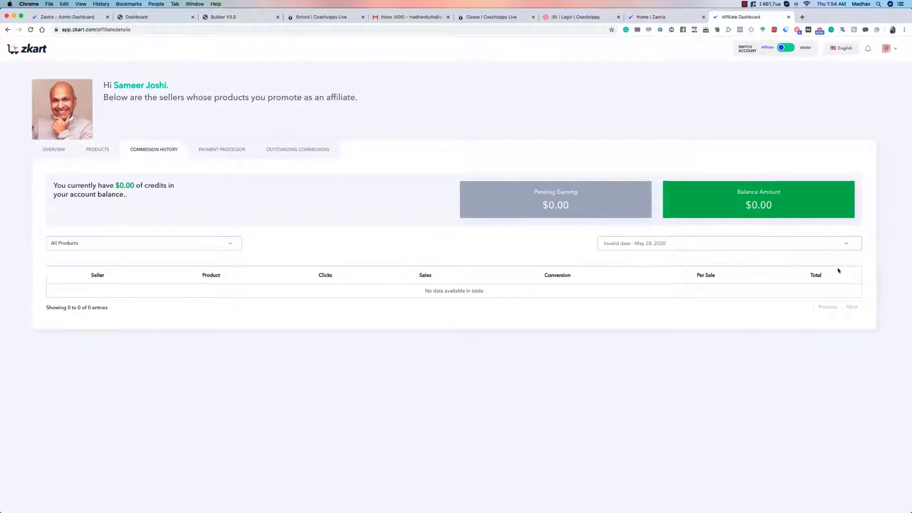
click(186, 242)
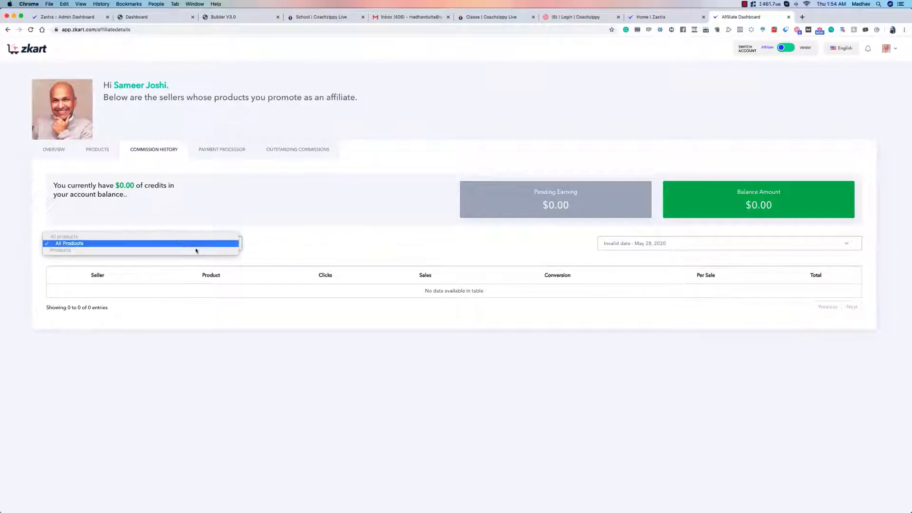
click(195, 248)
Choose Dojo mint as the affiliate's PayPal account in the payment processor settings, view the Connect Paypal form, and save the selection
click(216, 151)
click(374, 226)
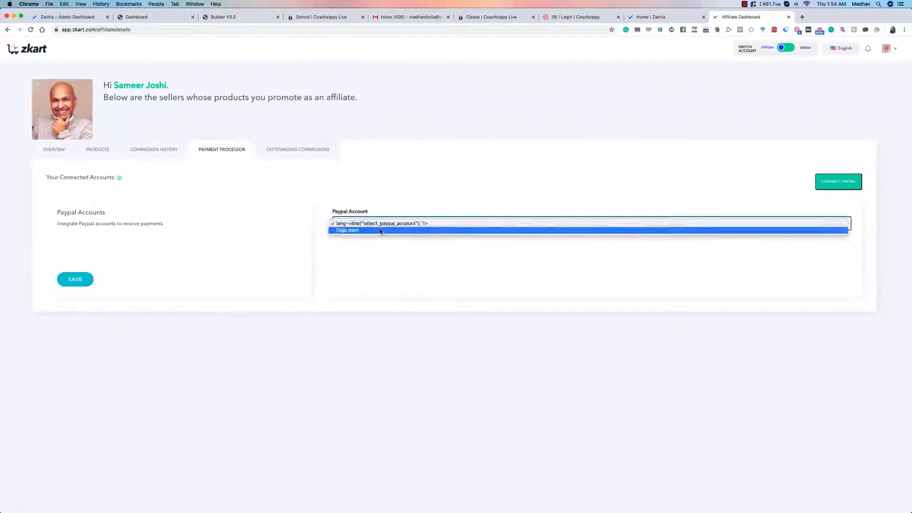
click(384, 231)
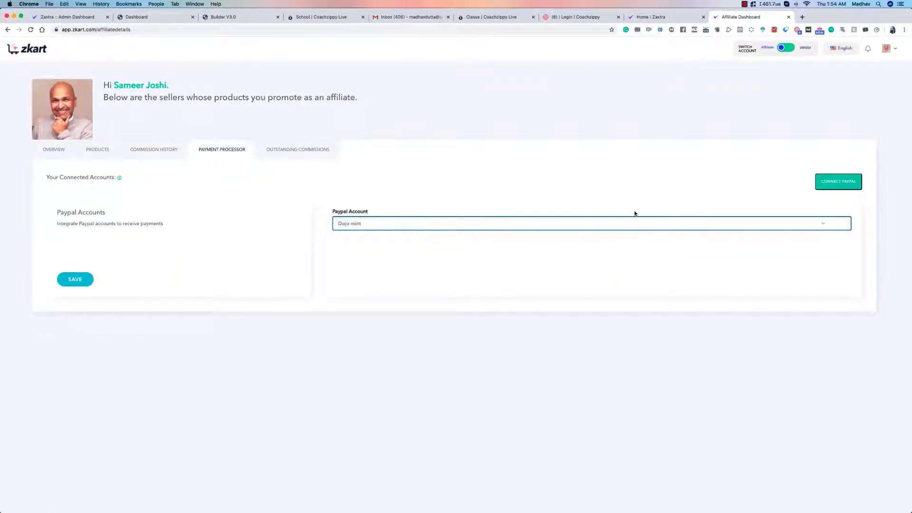
click(838, 182)
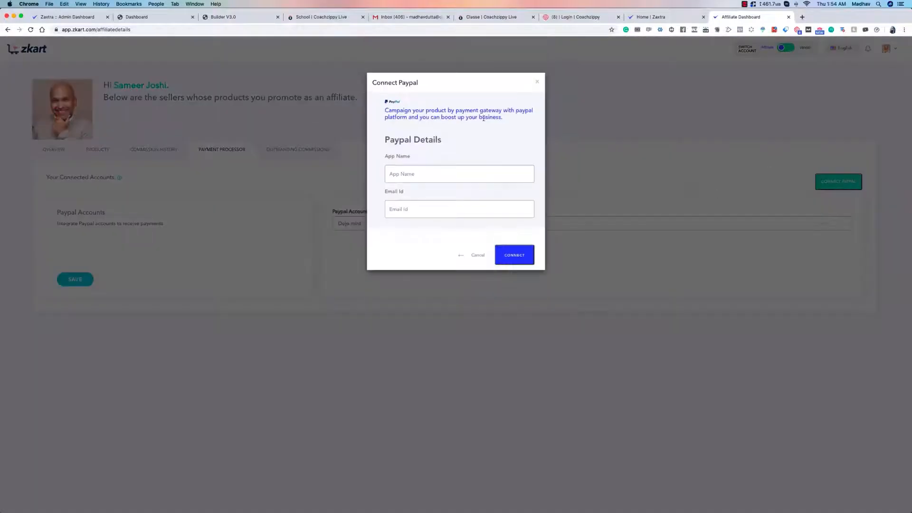
click(537, 83)
click(68, 281)
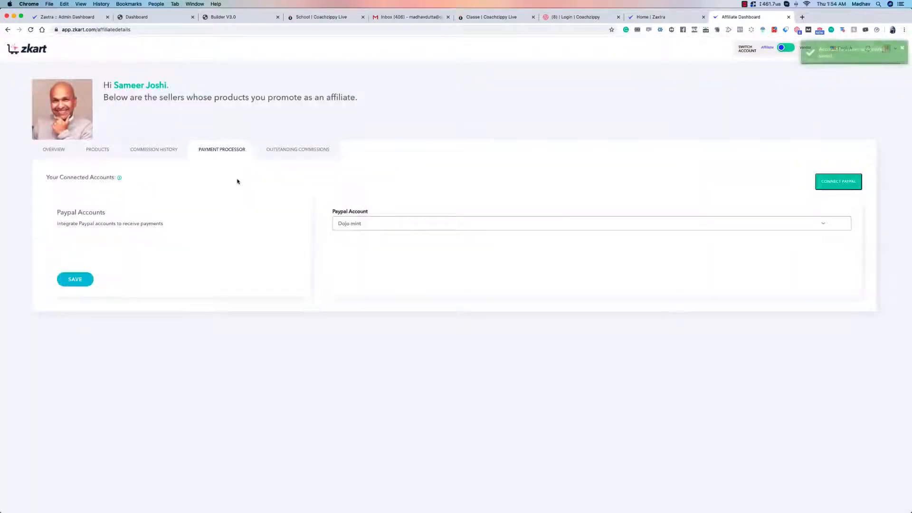
View the outstanding commissions and the affiliate overview, and switch the account from Affiliate back to Vendor
click(282, 151)
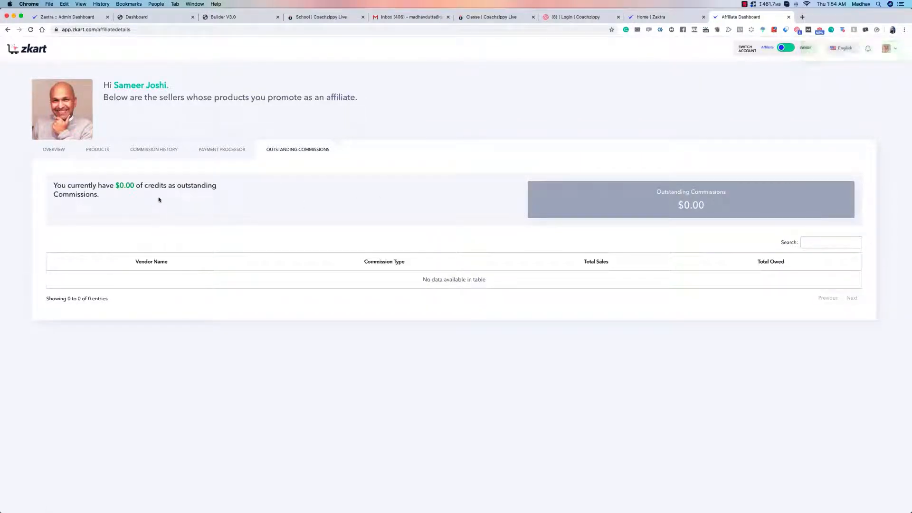
click(51, 151)
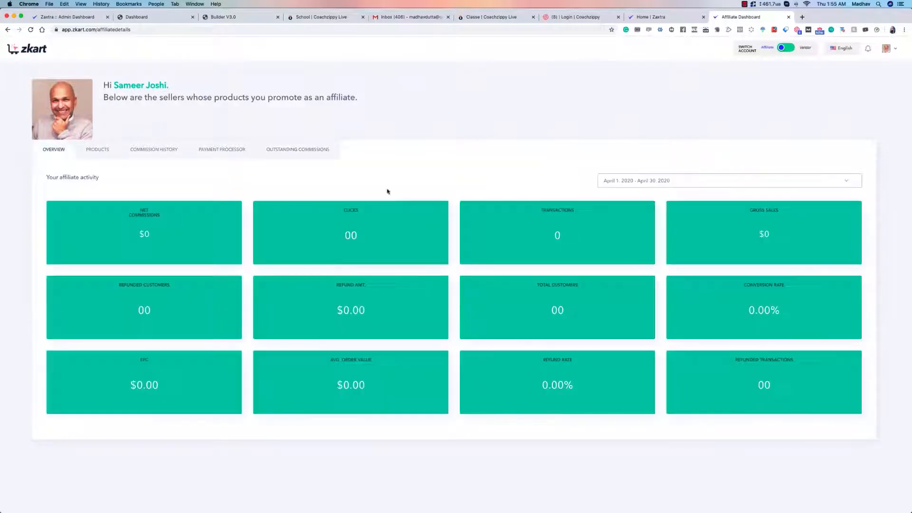
click(786, 48)
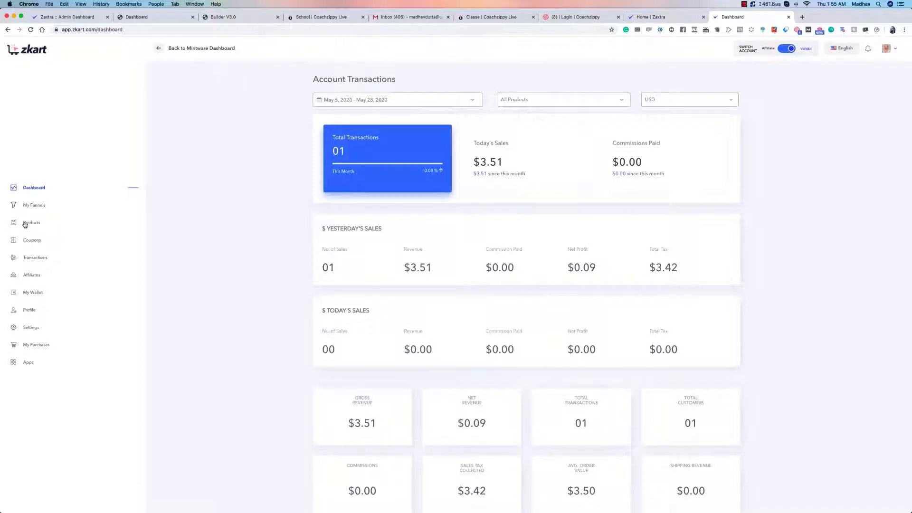
Open the vendor's funnels, view the funnel creation form, and return to show the funnels as a list
click(29, 208)
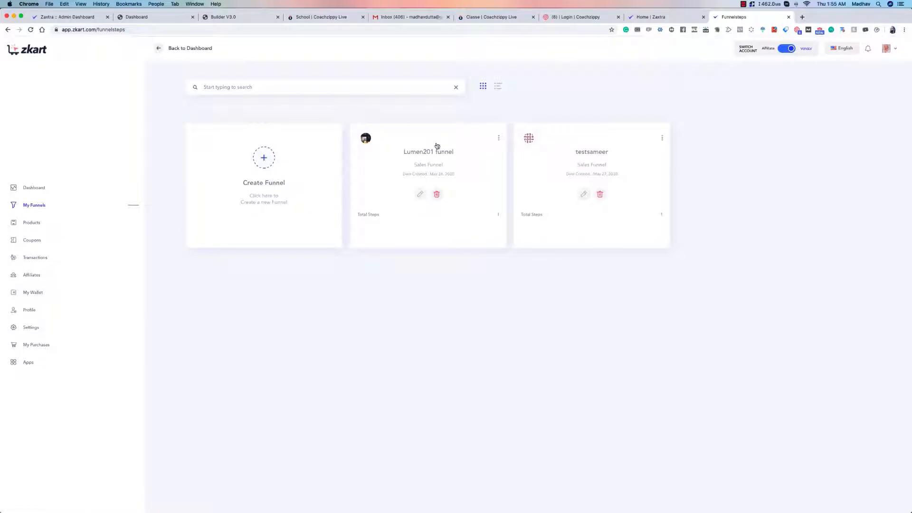
click(498, 87)
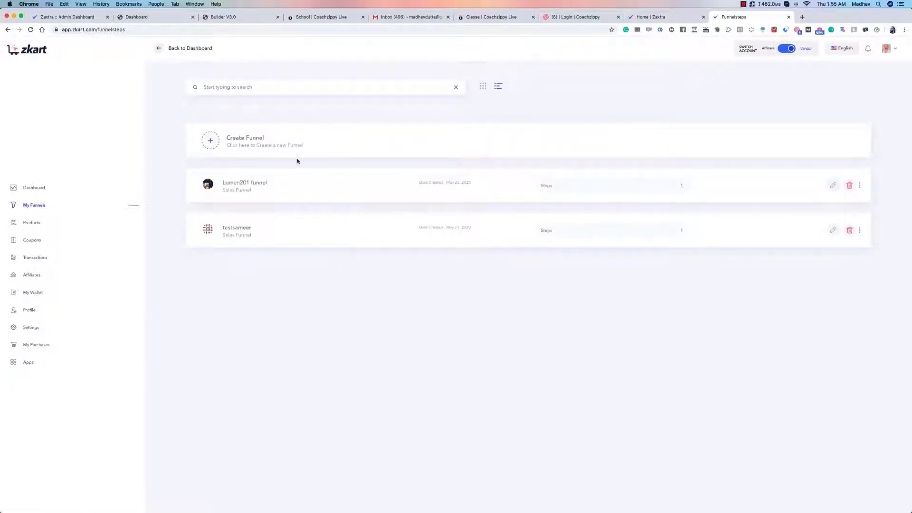
click(221, 140)
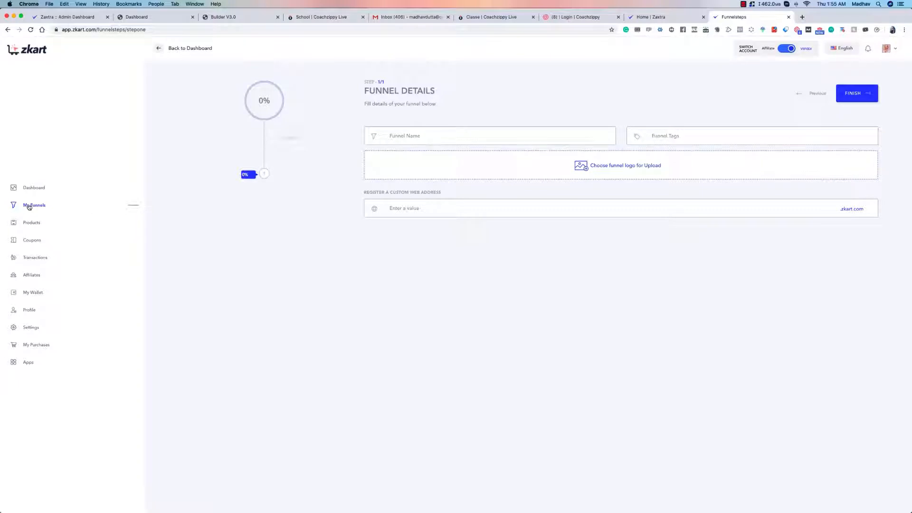
click(28, 206)
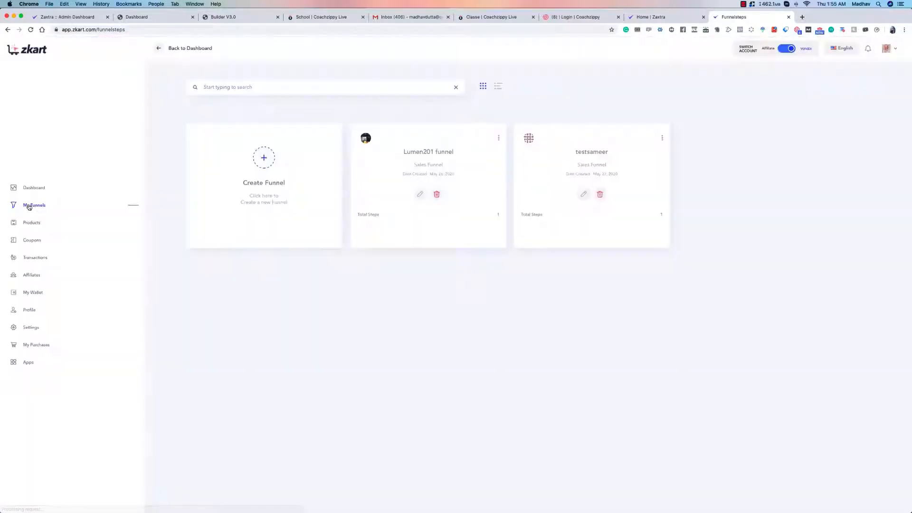
click(497, 85)
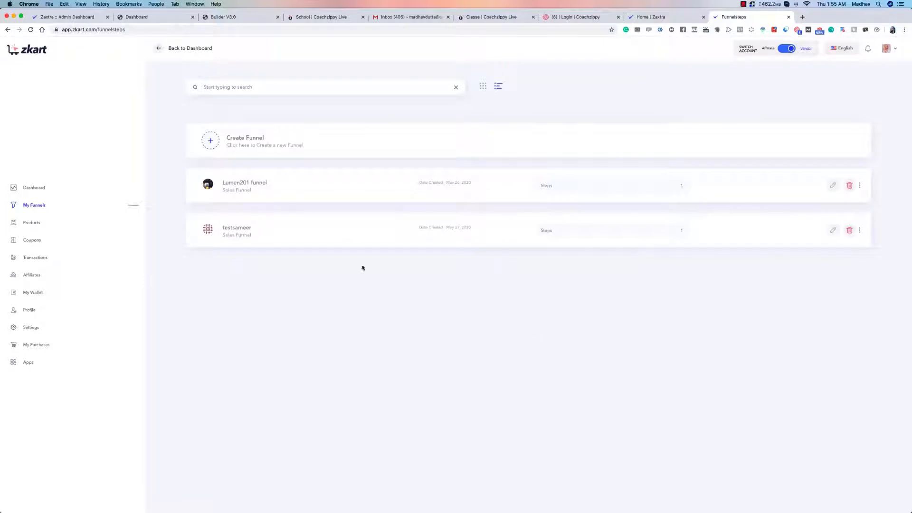
Open the vendor's products, view the product creation form with its Digital and Physical types, and return to the products
click(26, 224)
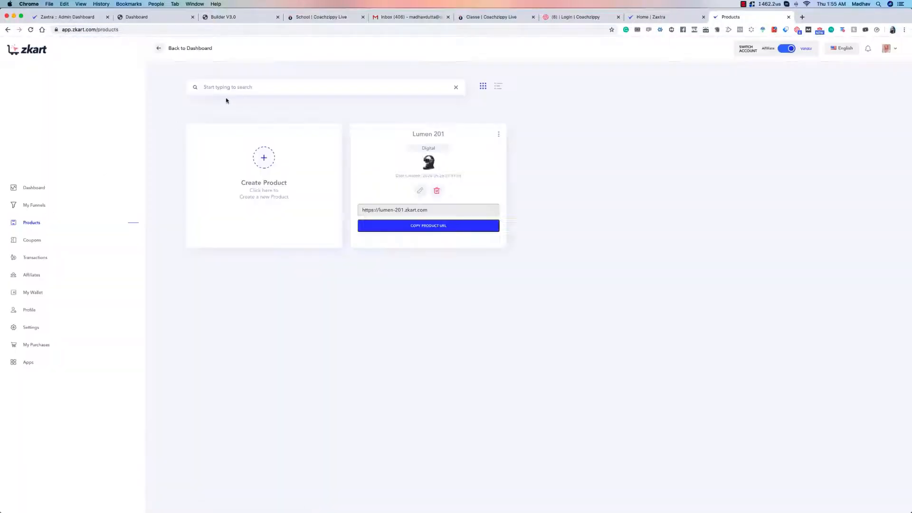
click(264, 162)
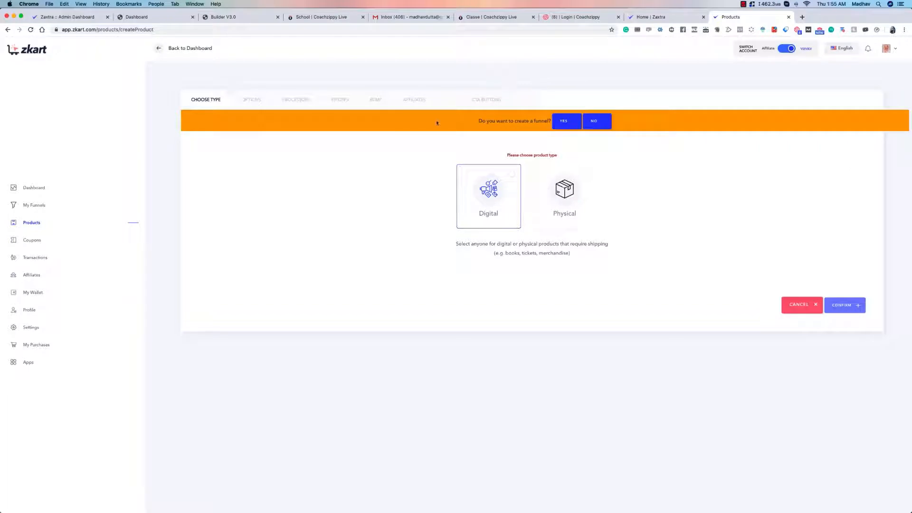
click(34, 223)
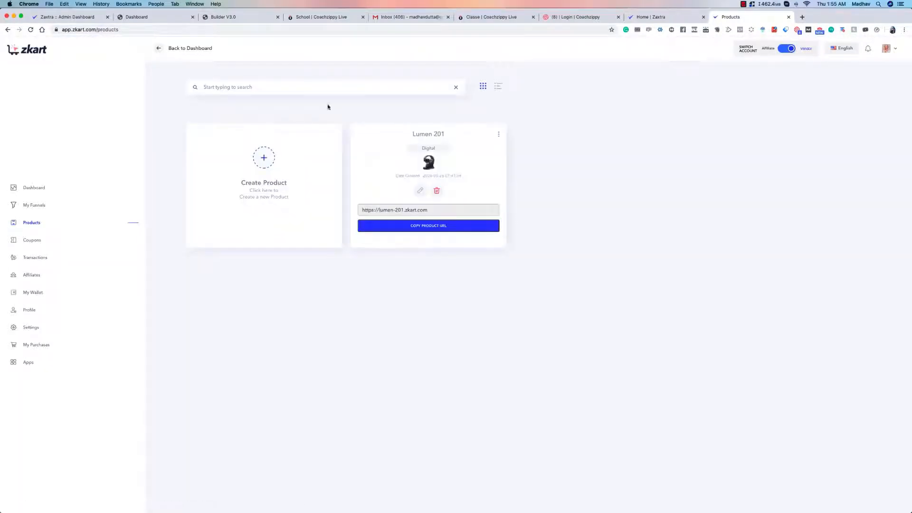
Examine the affiliate invite URL and the product URL on the Lumen 201 product card
click(498, 135)
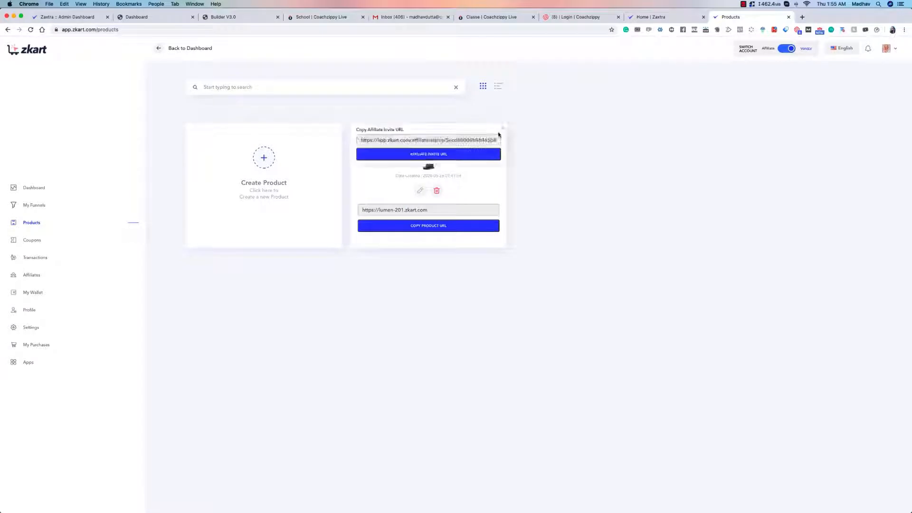
click(503, 128)
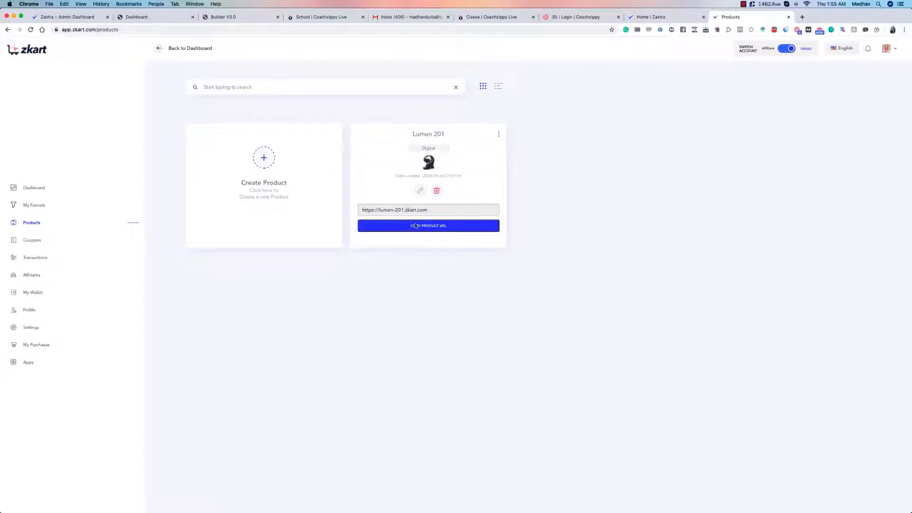
drag(363, 208, 460, 211)
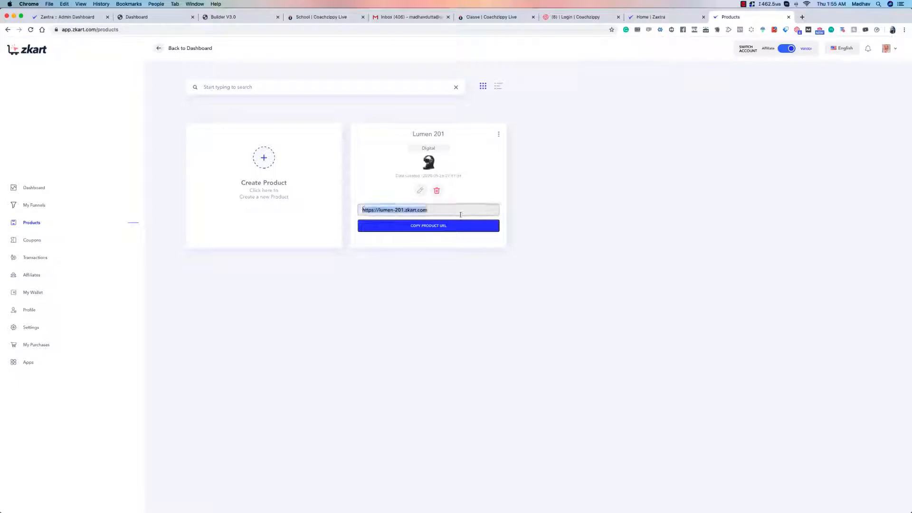
click(498, 181)
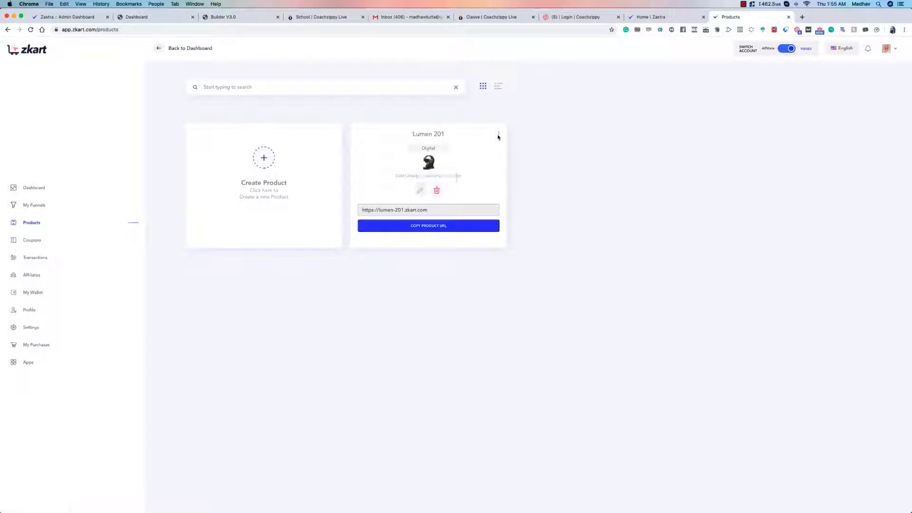
Copy the affiliate invite URL of the Lumen 201 product and close its invite pop-up
click(498, 135)
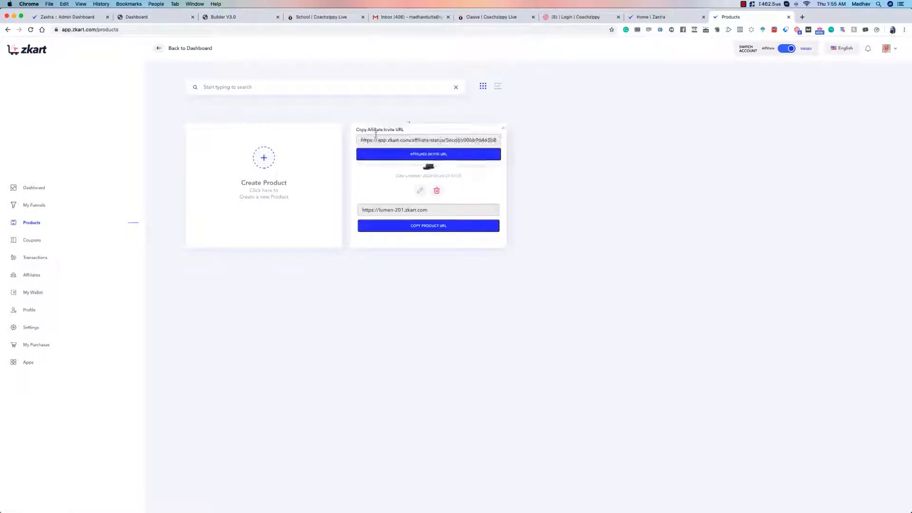
click(426, 155)
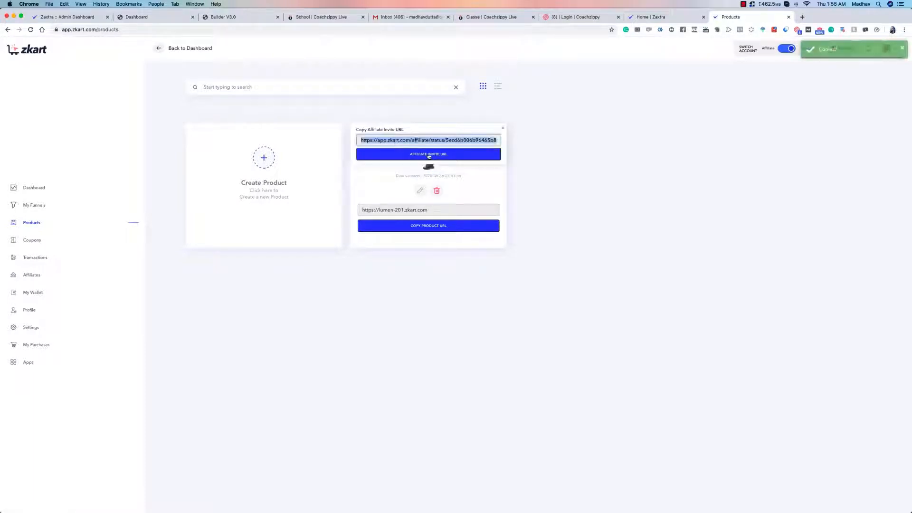
click(502, 128)
Open the copied affiliate invite URL in a new browser tab, view its login form, and close the tab
click(802, 17)
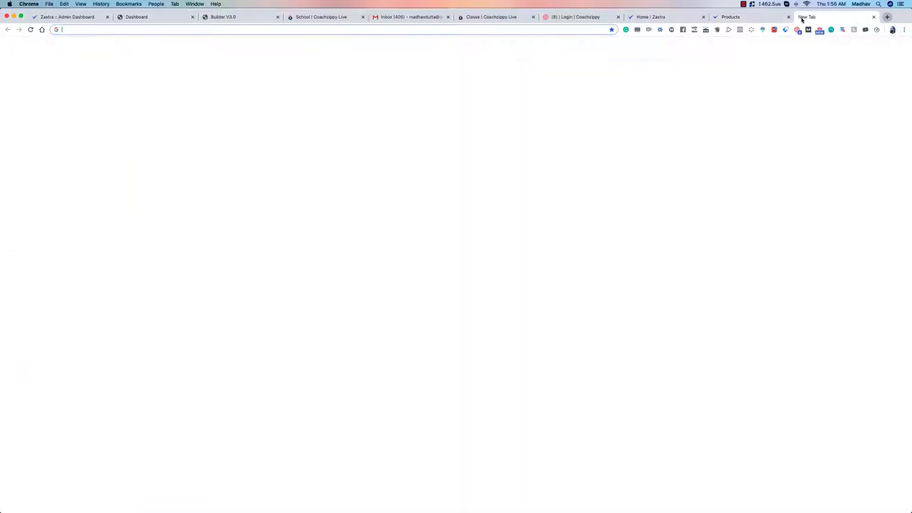
key(super+v)
key(Return)
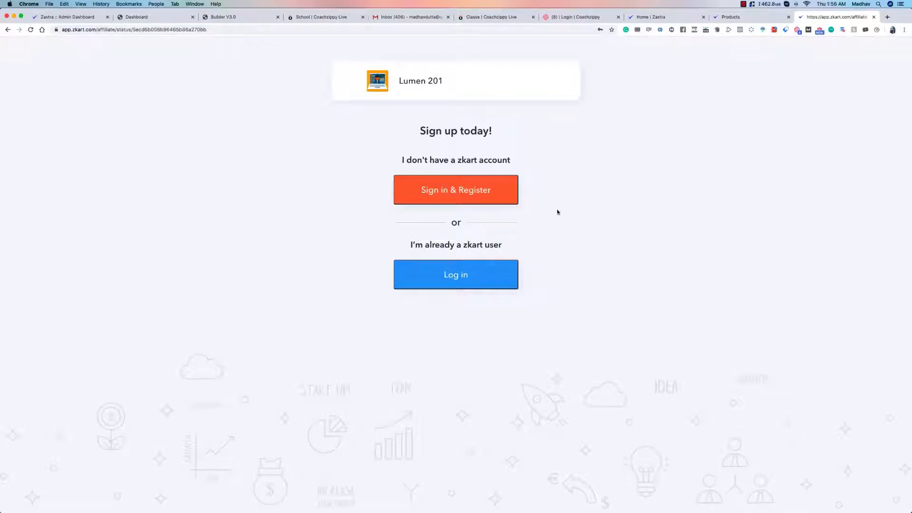
click(503, 268)
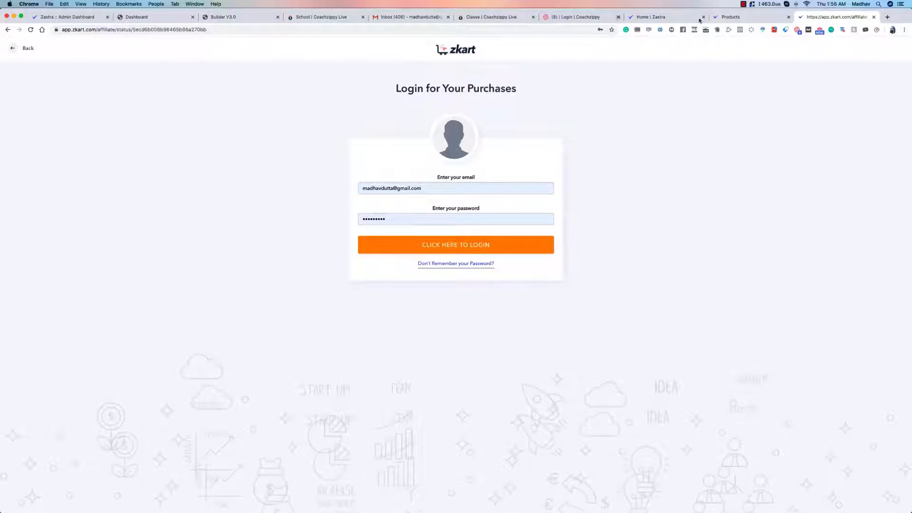
click(343, 30)
click(873, 17)
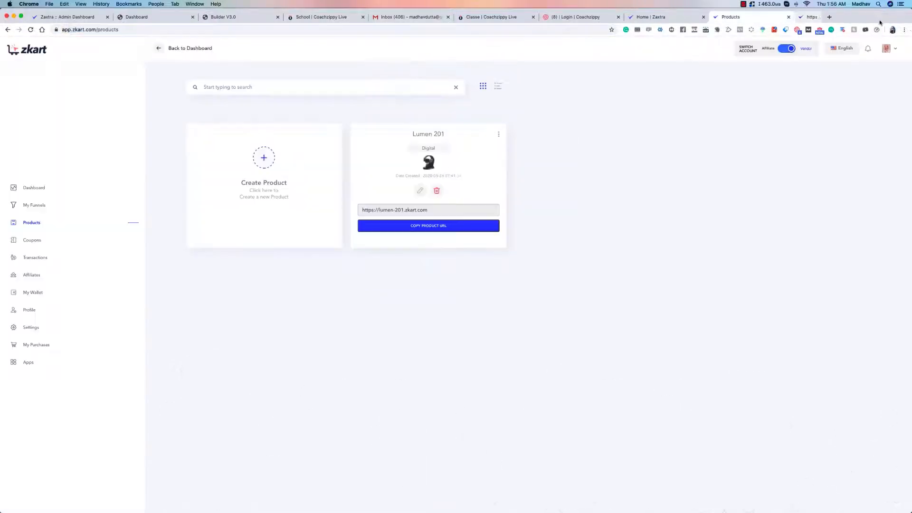
Open the Lumen 201 affiliate invite URL in a new incognito window
click(904, 29)
click(831, 66)
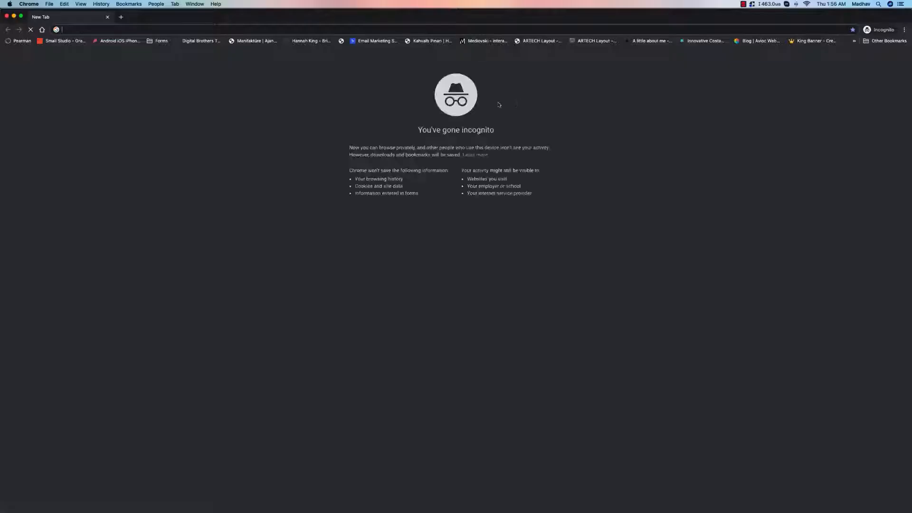
key(super+v)
key(Return)
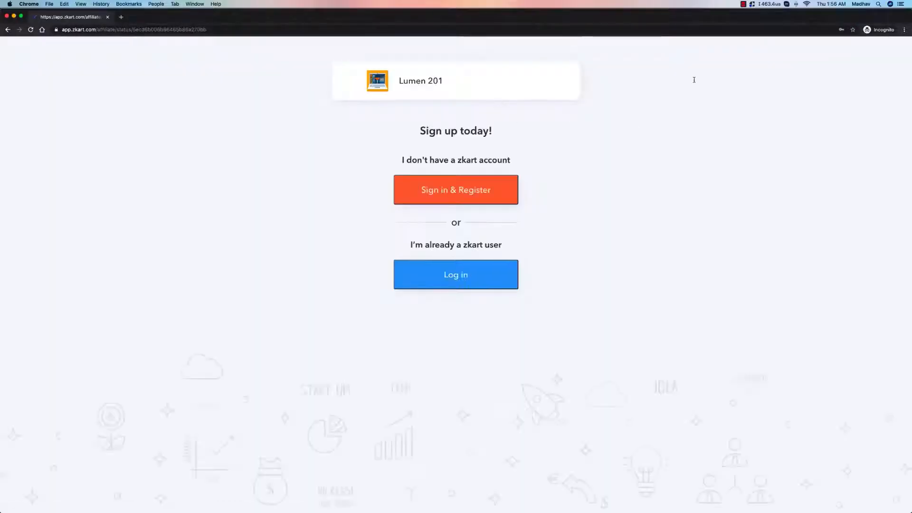
Log in as an existing zkart user with the saved account e-mail and password
click(456, 275)
click(451, 187)
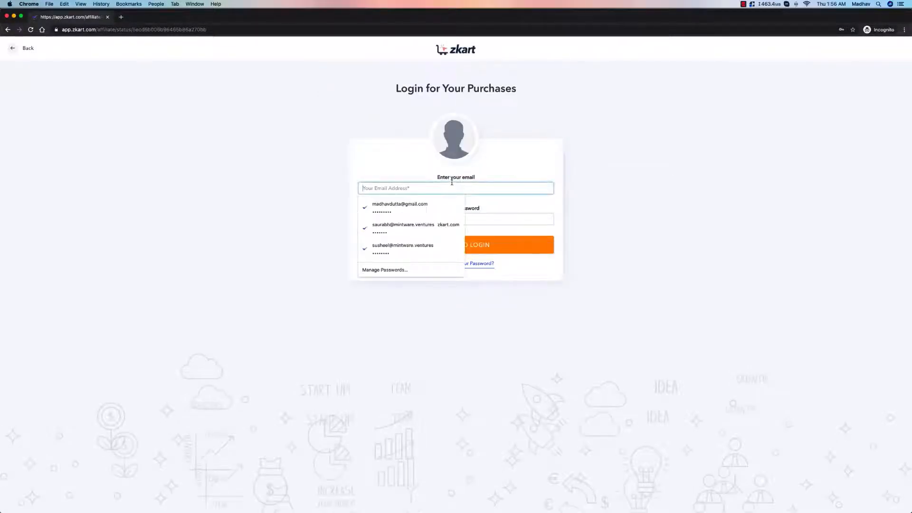
click(427, 207)
key(Return)
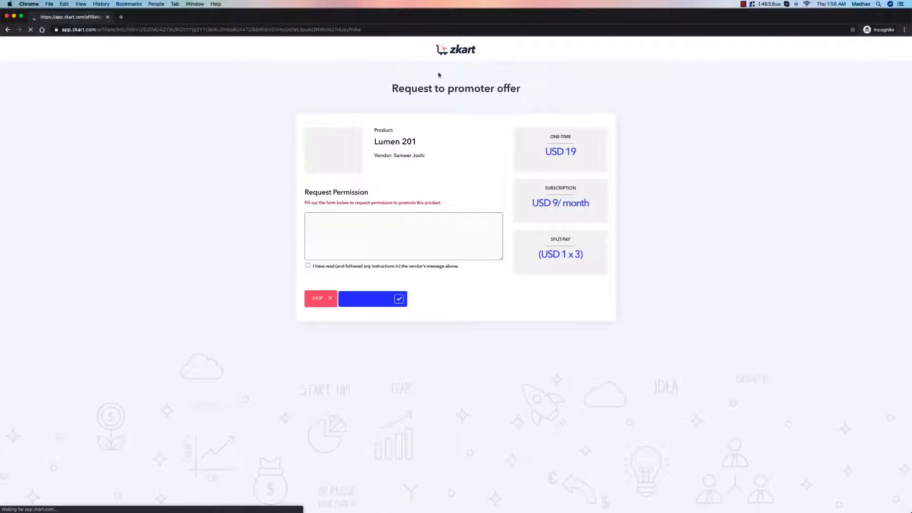
Enter the permission request message "Please allow me to promote" for Lumen 201 and confirm having read the vendor's message
click(330, 223)
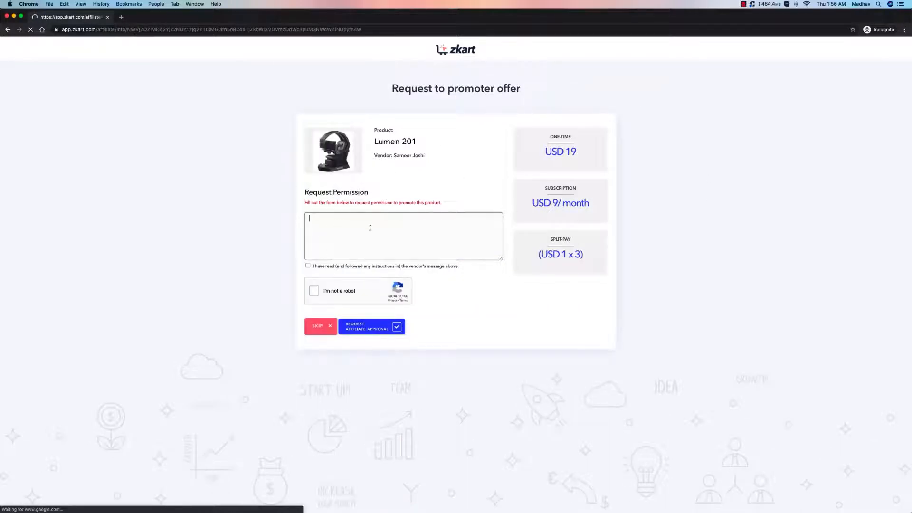
text(Please al)
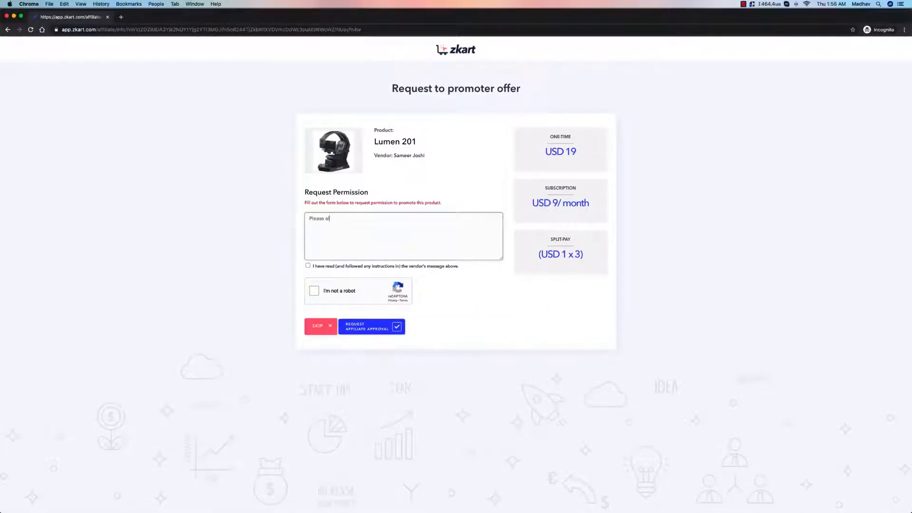
text(low me to promote)
click(325, 267)
Complete the reCAPTCHA by selecting all squares with stairs and submit the affiliate approval request
click(314, 291)
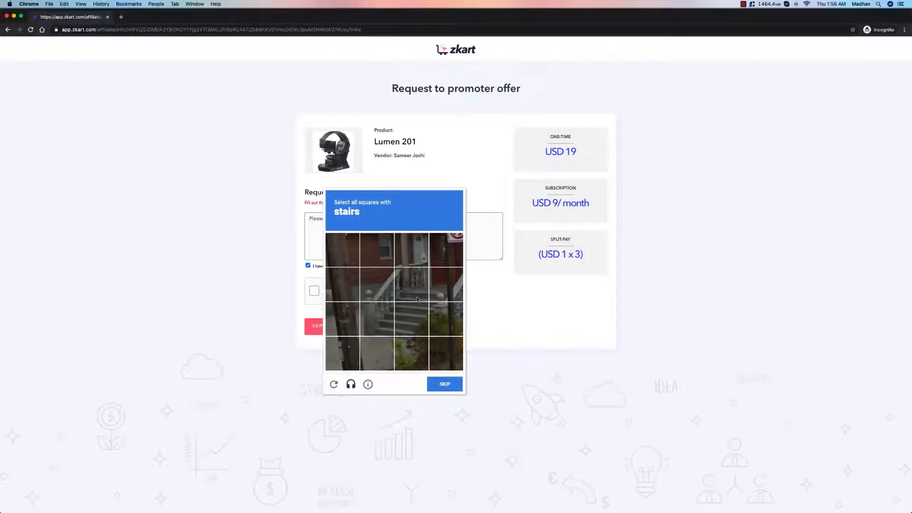
click(414, 284)
click(370, 290)
click(382, 318)
click(412, 318)
click(446, 318)
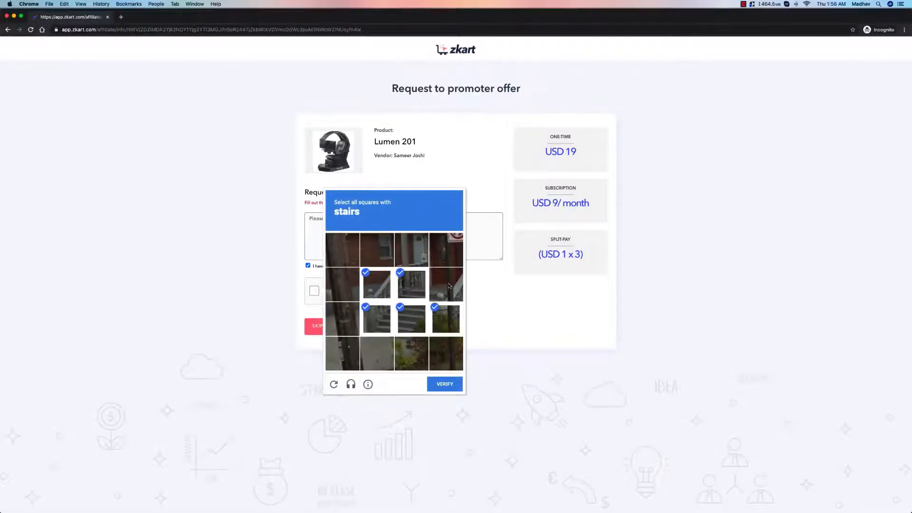
click(448, 285)
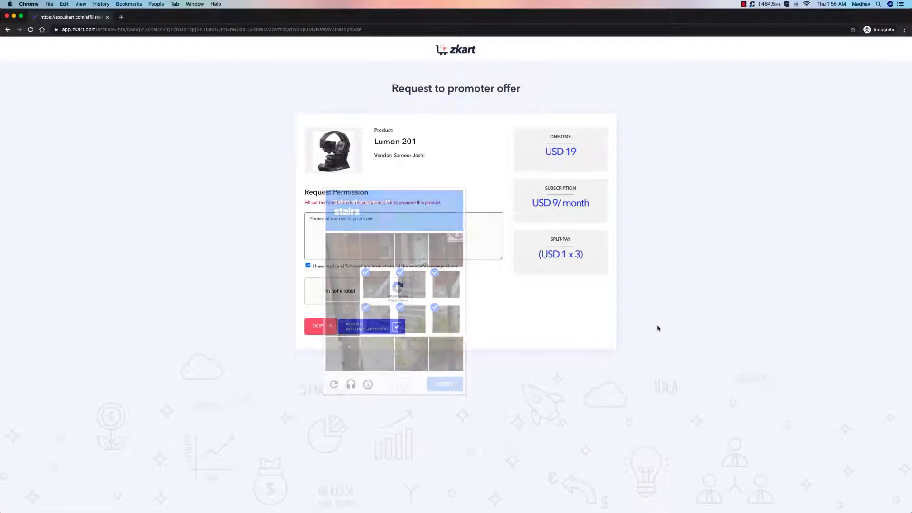
click(368, 329)
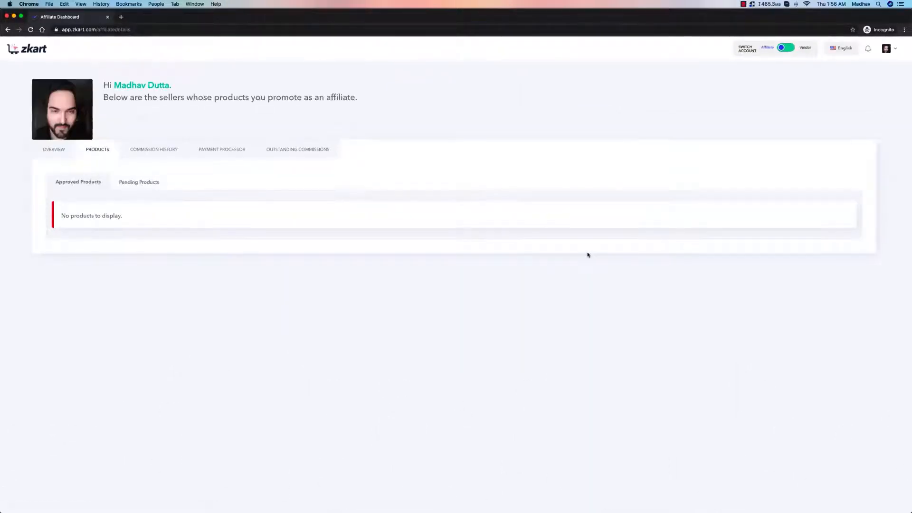
View the affiliate overview and the approved and pending products, and open the details of the pending Lumen 201 product
click(55, 155)
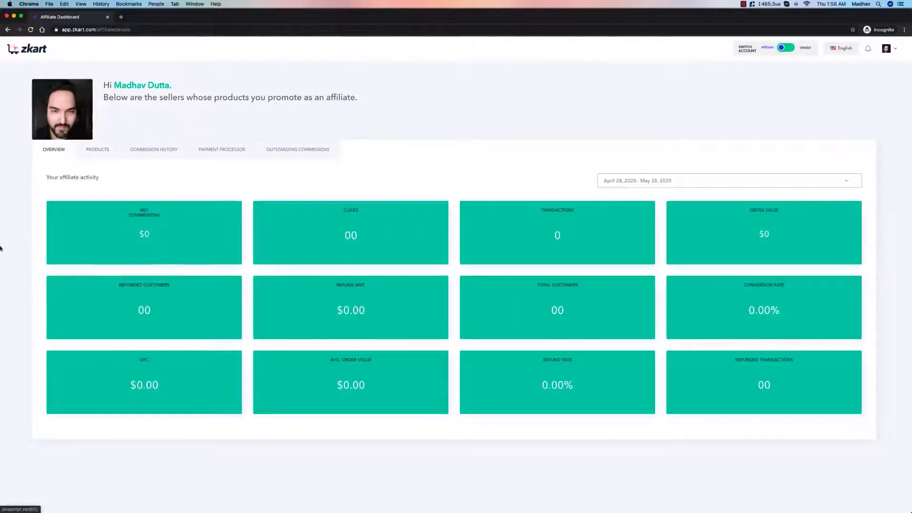
click(98, 157)
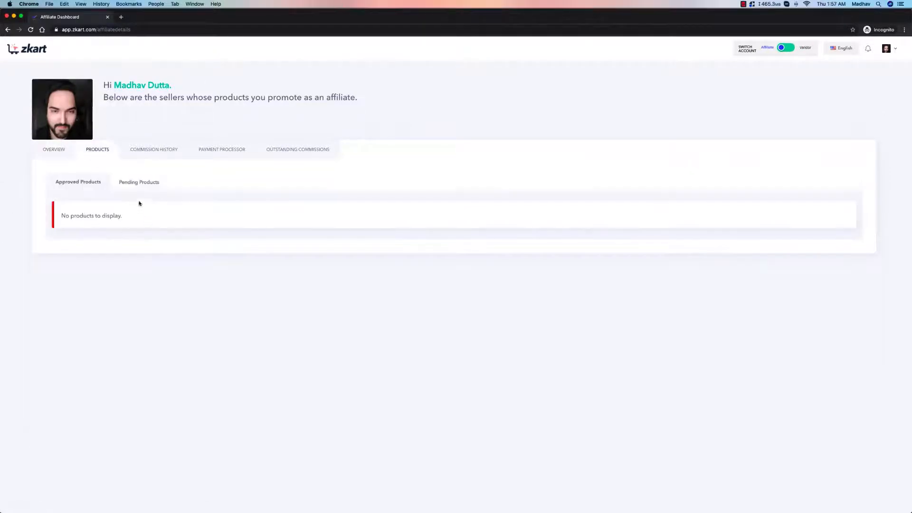
click(127, 183)
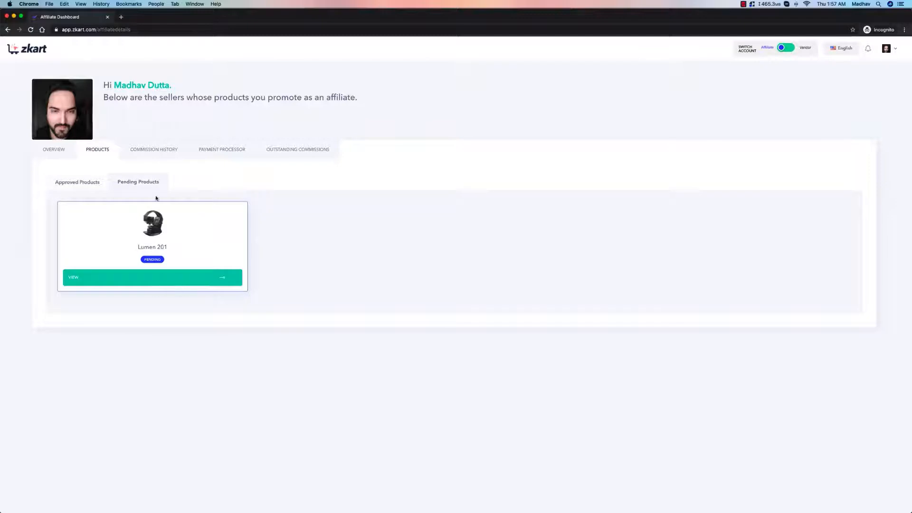
click(215, 278)
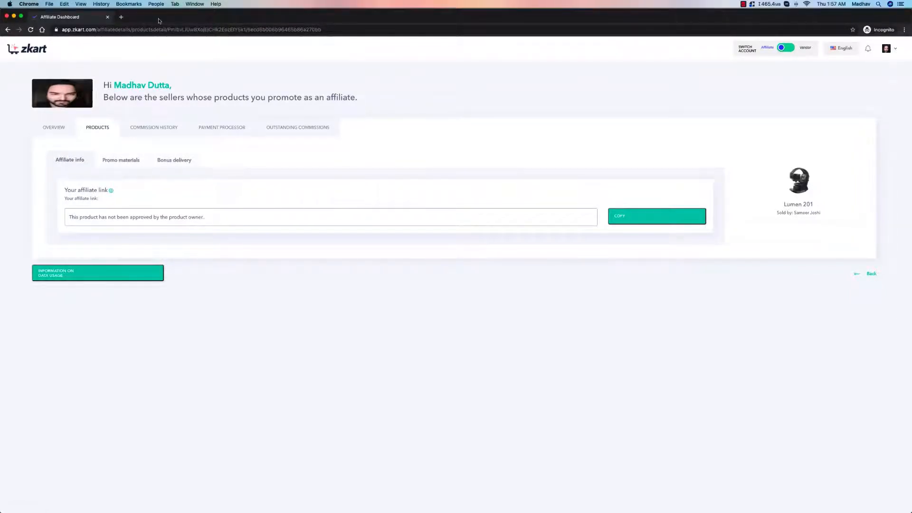
Switch back to the vendor browser window and check the affiliates overview, the affiliate list and the affiliate requests
drag(159, 21, 712, 23)
click(540, 114)
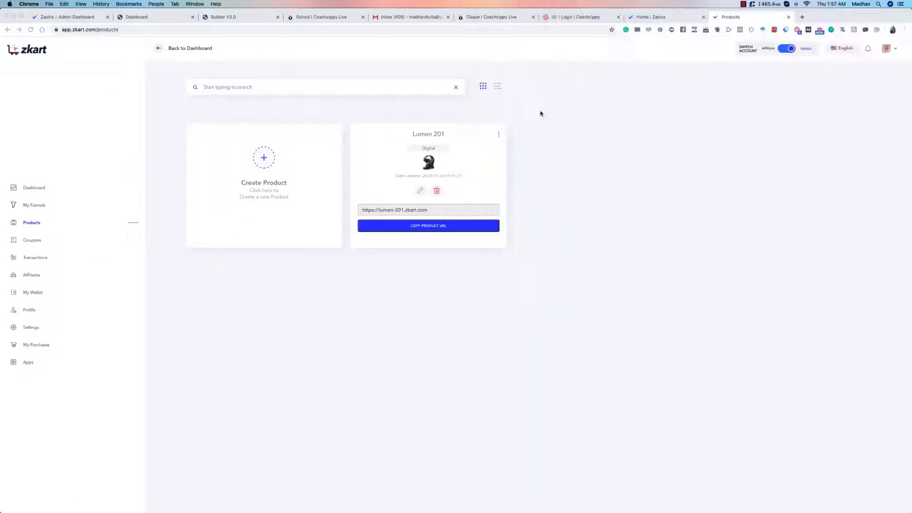
click(31, 275)
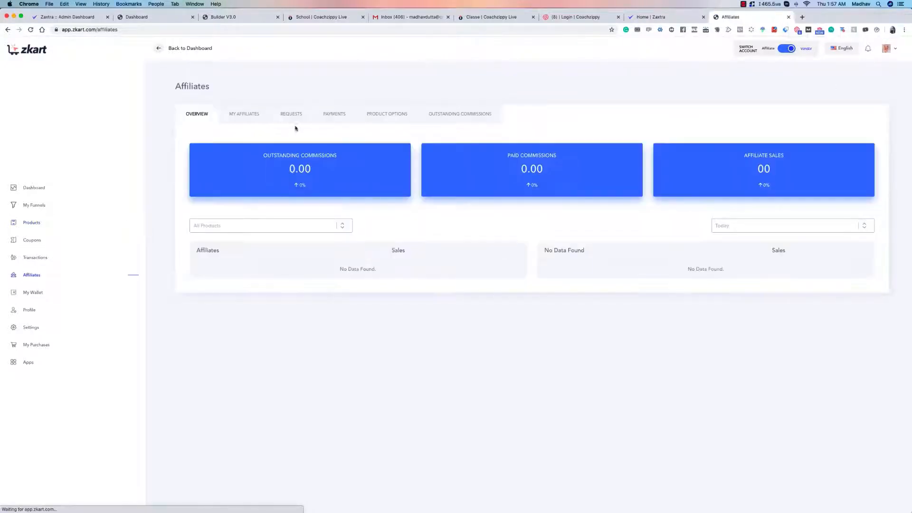
click(245, 118)
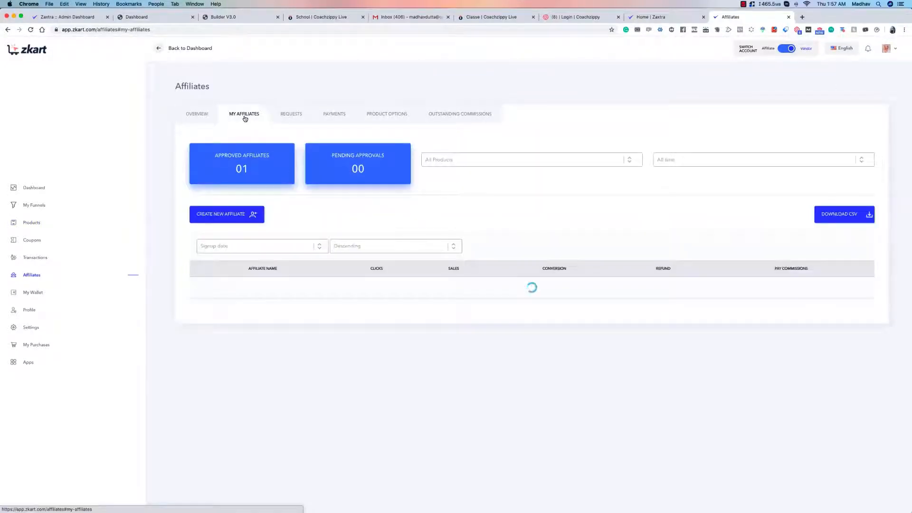
click(280, 118)
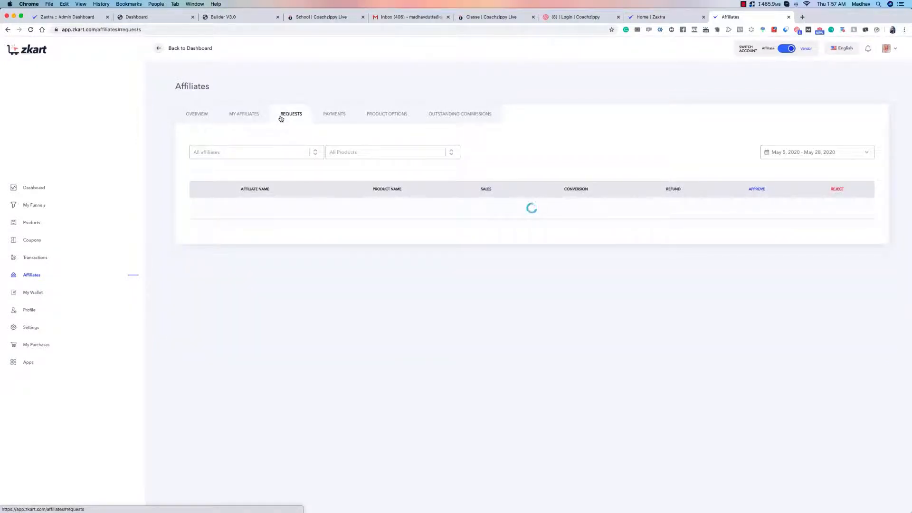
Open the approved affiliate's profile from the affiliate list and examine its name, e-mail, company name and affiliate ID
click(256, 114)
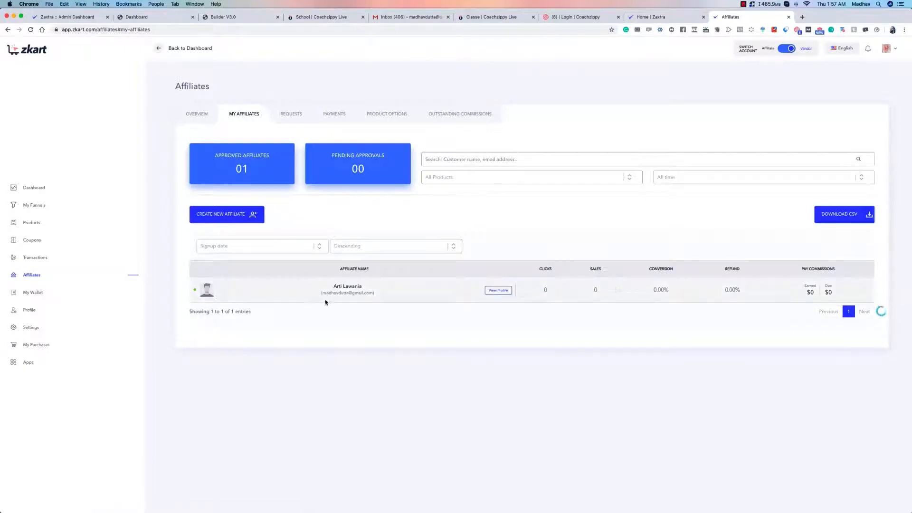
drag(323, 293, 372, 294)
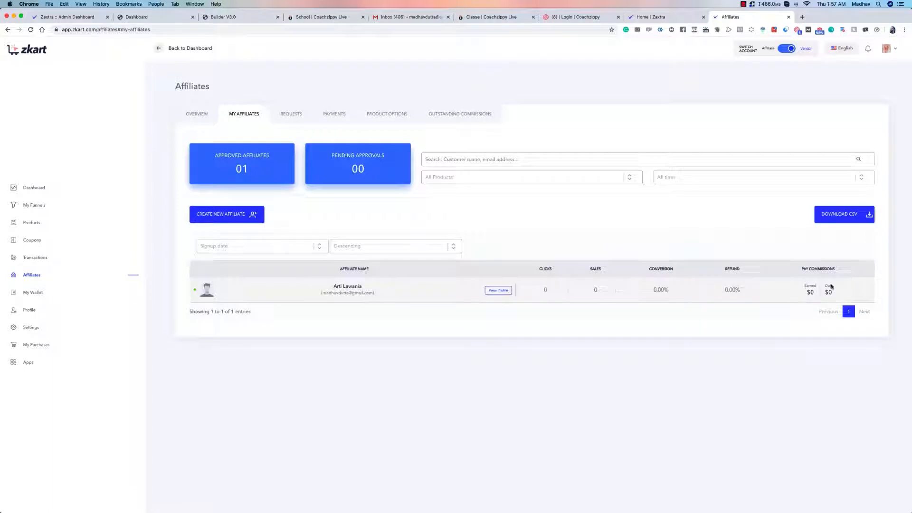
click(500, 290)
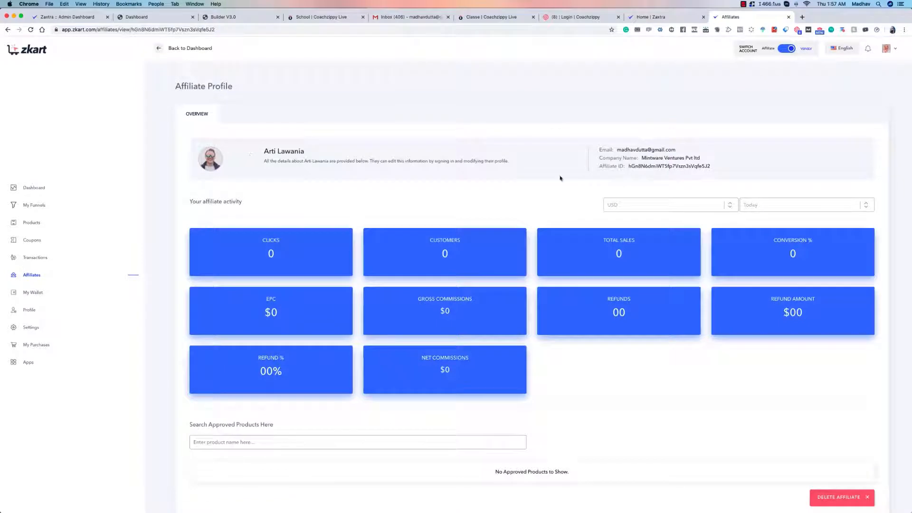
drag(677, 151, 540, 152)
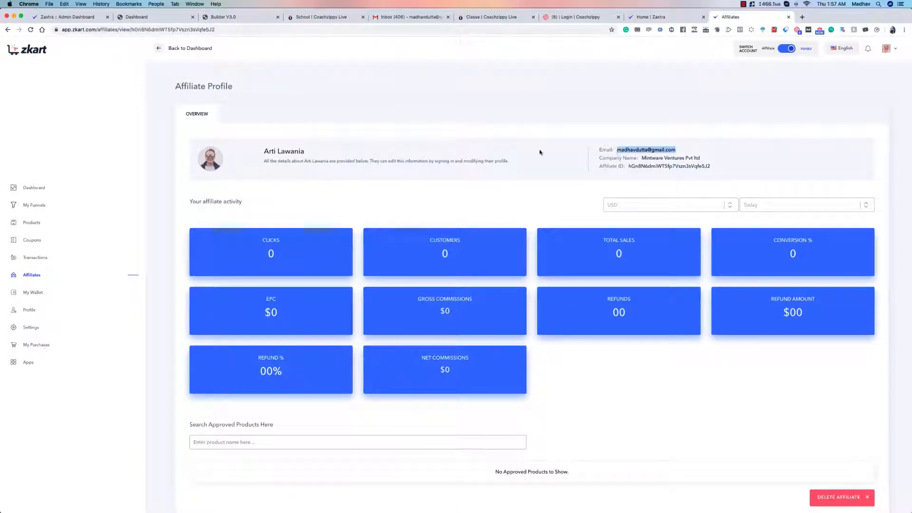
drag(305, 151, 261, 155)
click(262, 168)
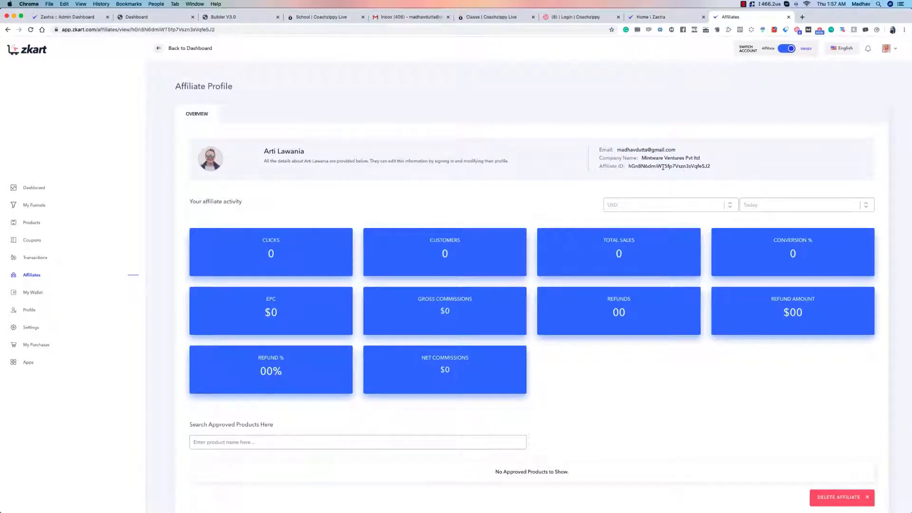
drag(702, 161, 741, 171)
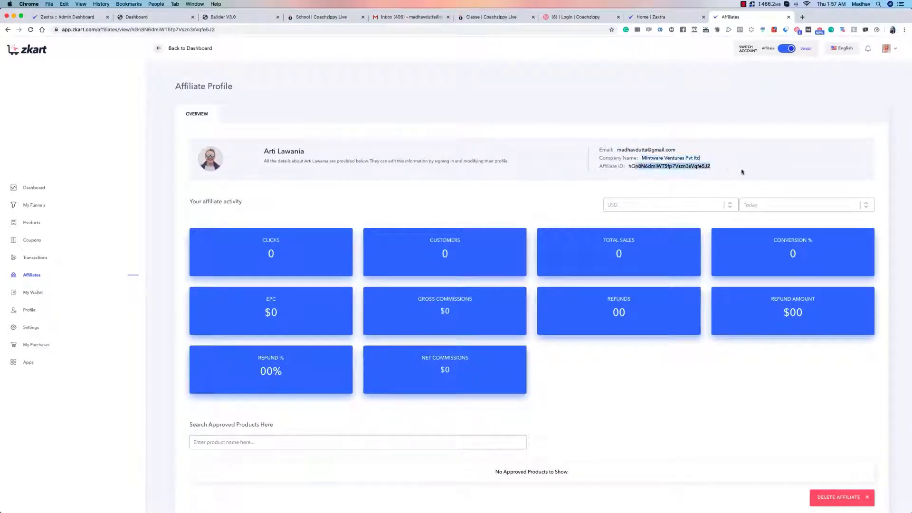
click(738, 169)
Look over the affiliate's activity figures, the available currencies and the approved product search on the profile
scroll(665, 170, down, 1)
click(703, 196)
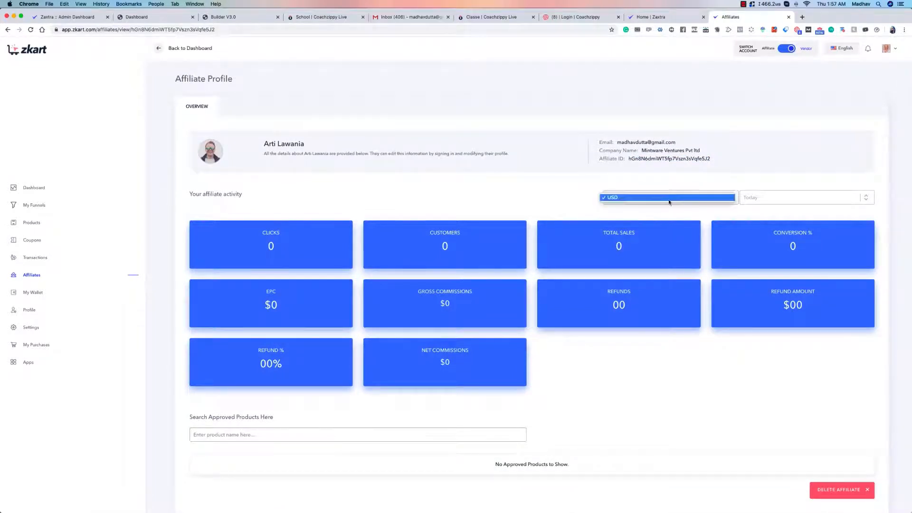
click(762, 174)
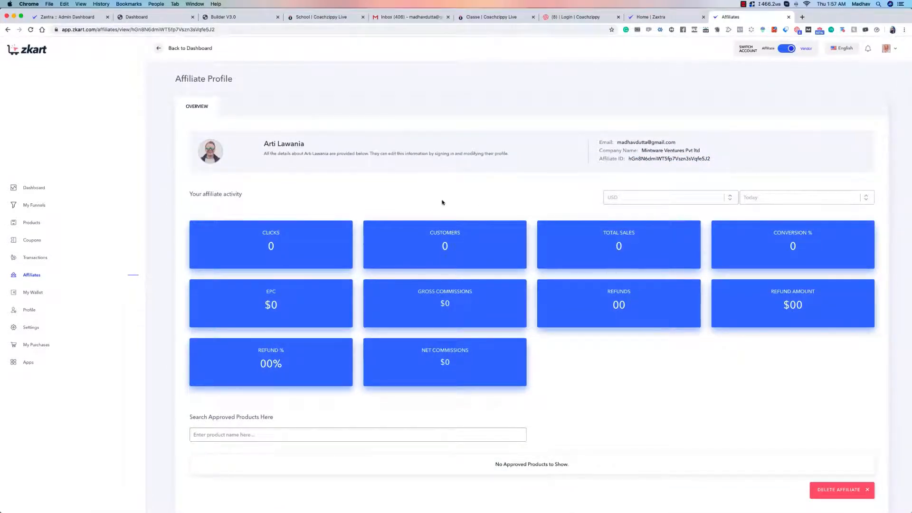
click(329, 434)
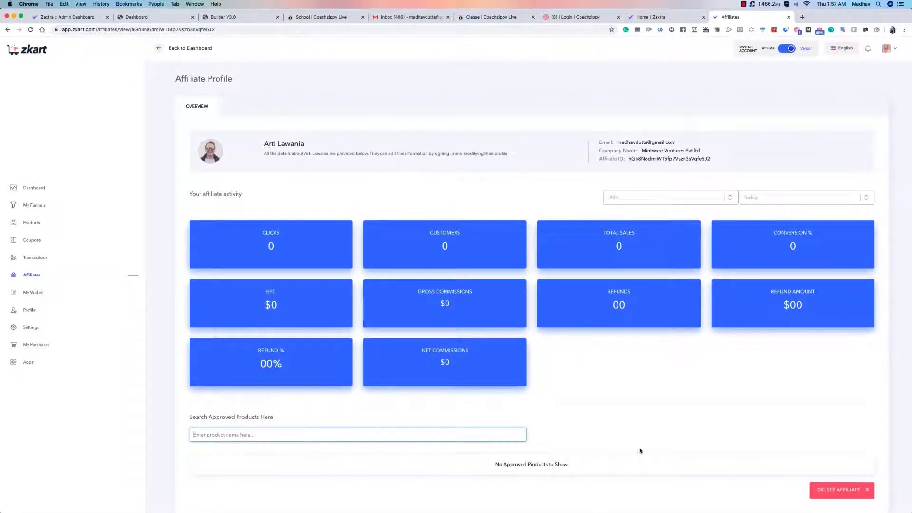
click(550, 432)
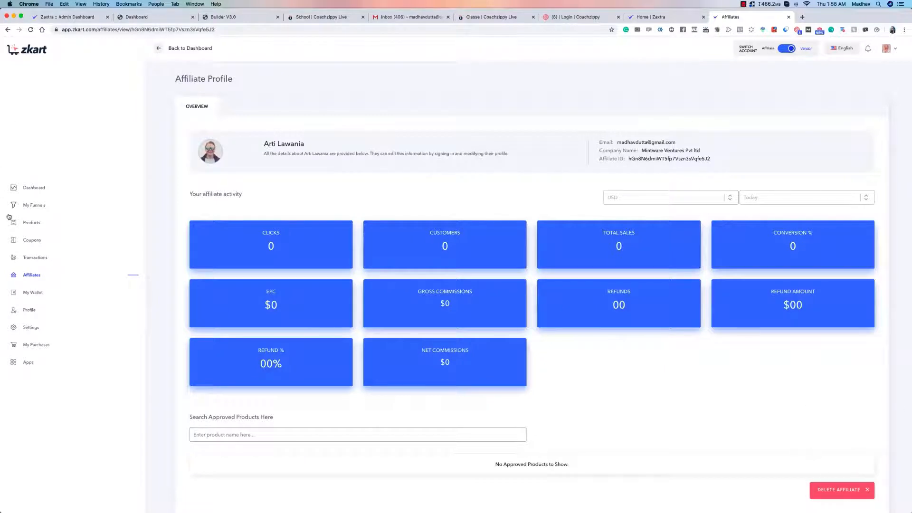
Return to the Affiliates section and view the affiliate list, the outstanding commissions and the product options
click(32, 277)
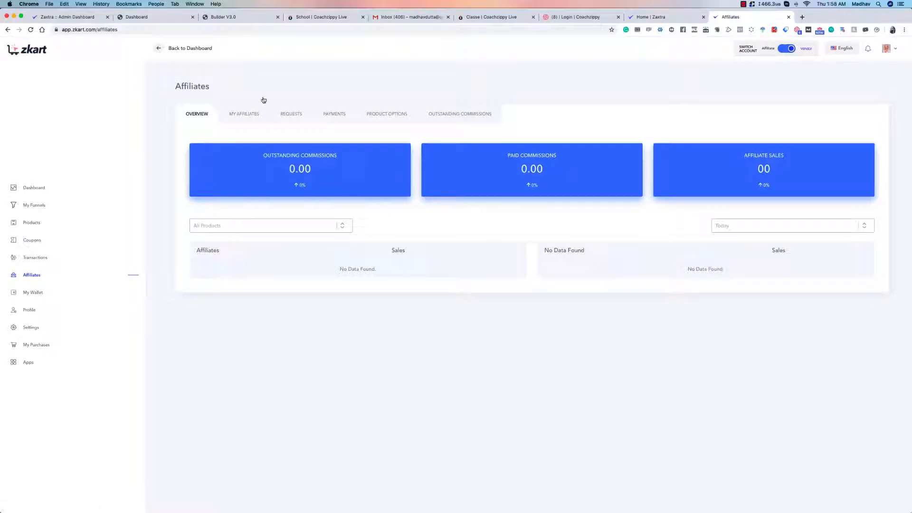
click(257, 113)
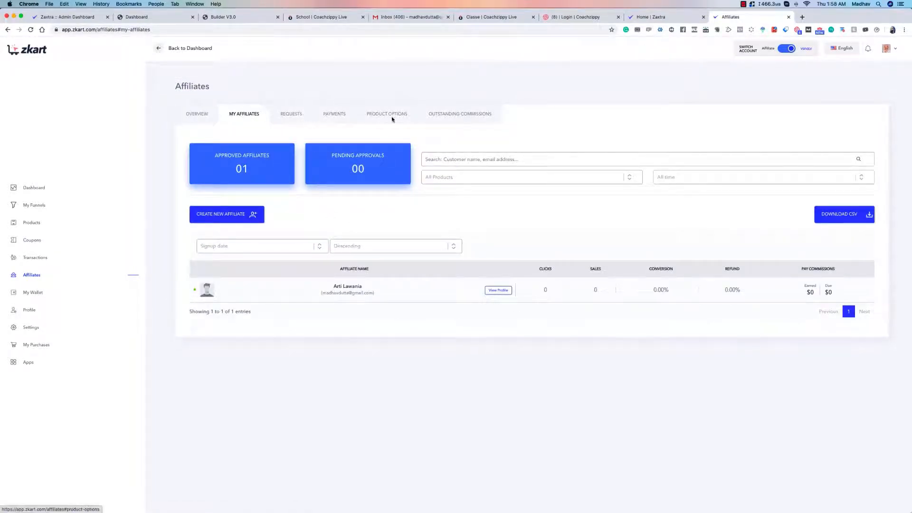
click(460, 117)
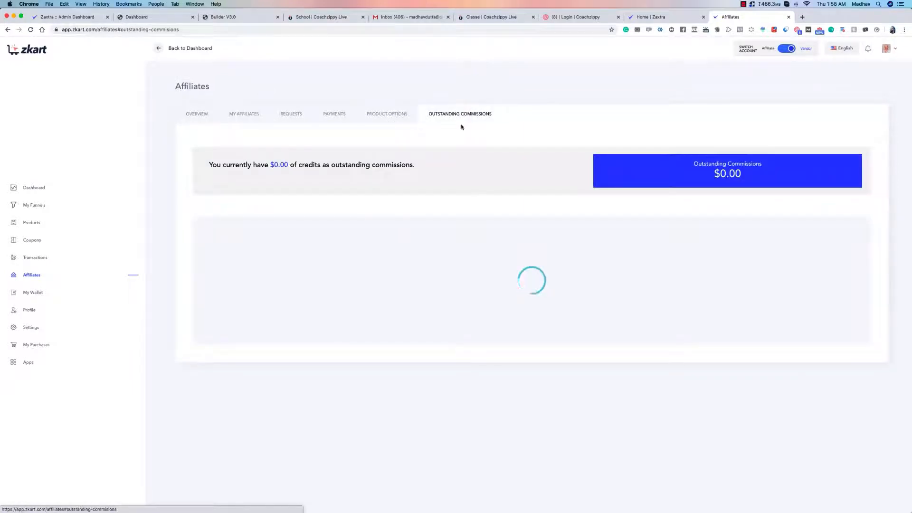
click(391, 116)
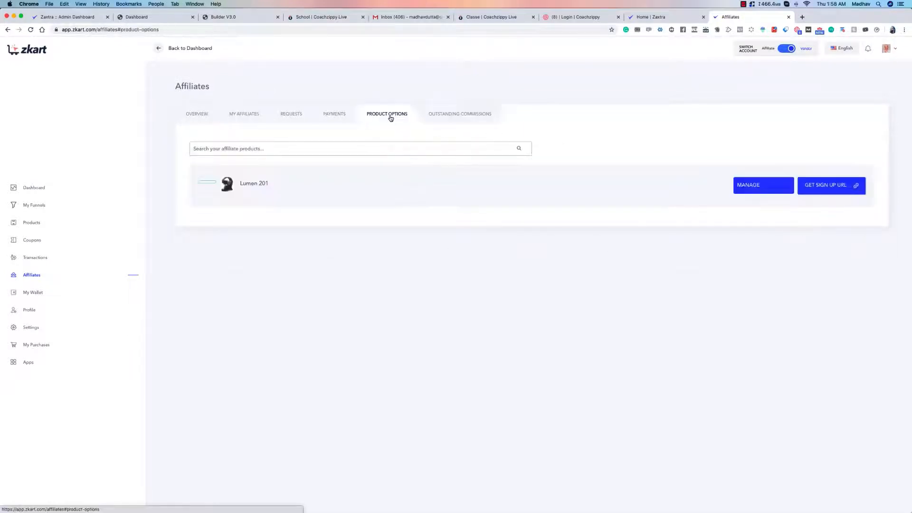
Choose to edit the Lumen 201 sign-up page, and open the product's promo materials customization
click(762, 192)
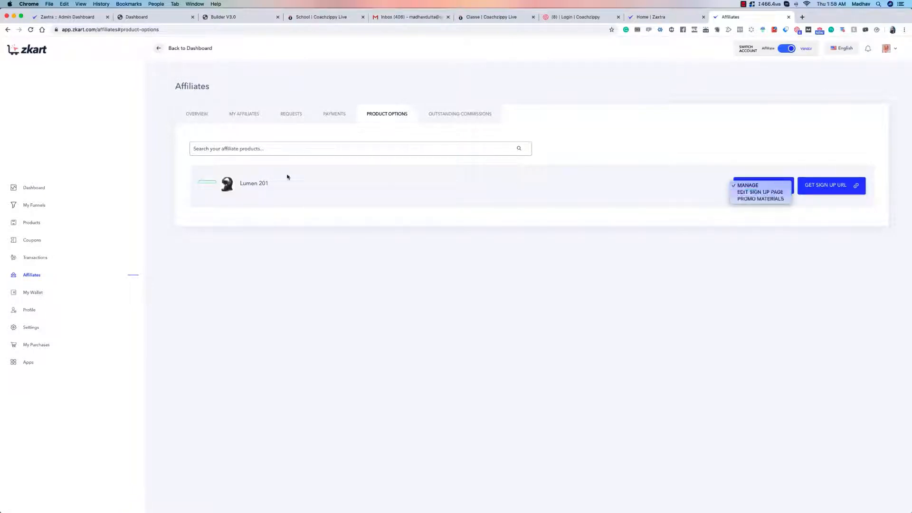
click(754, 193)
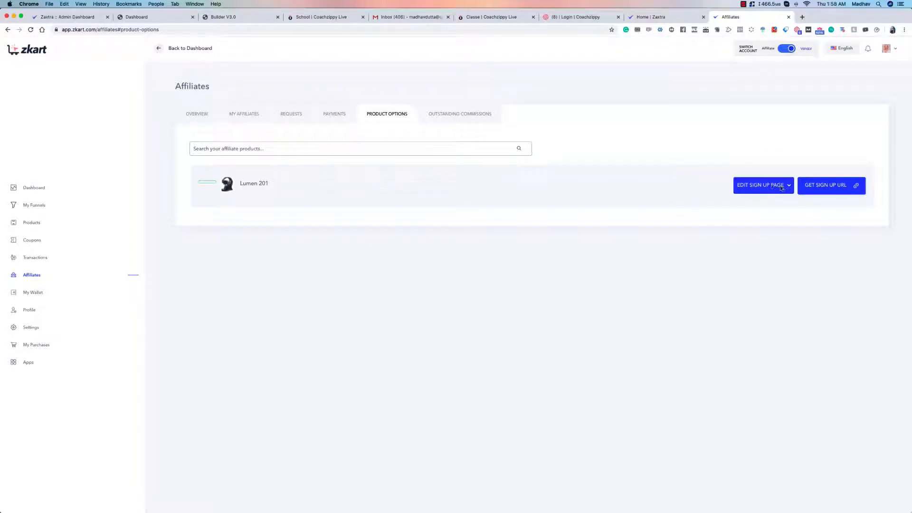
click(781, 188)
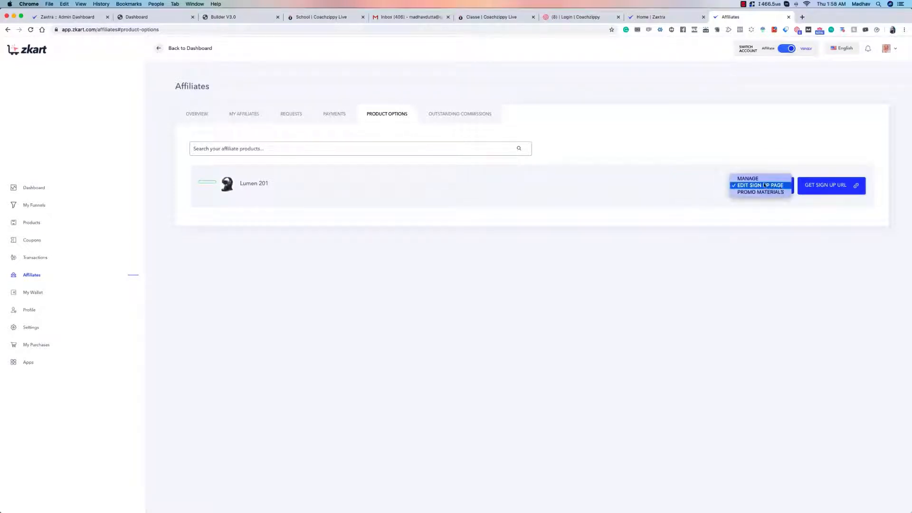
click(814, 173)
click(746, 190)
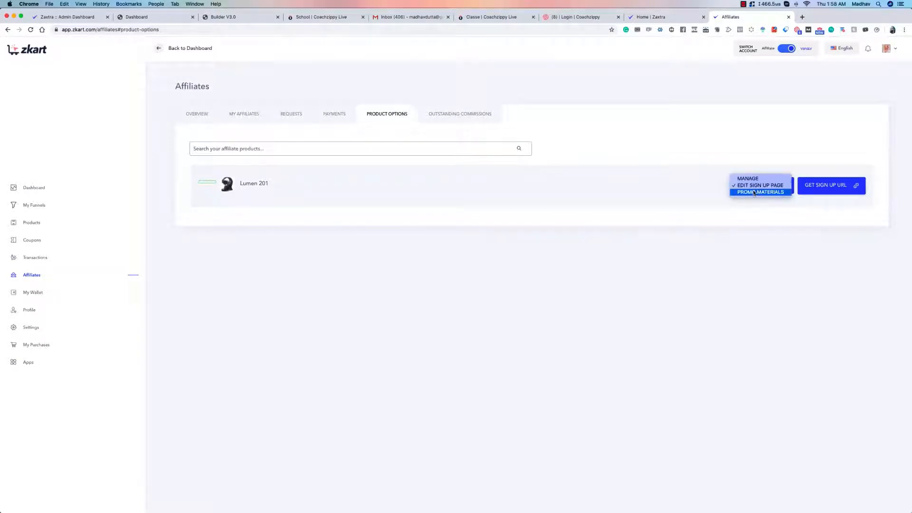
click(754, 193)
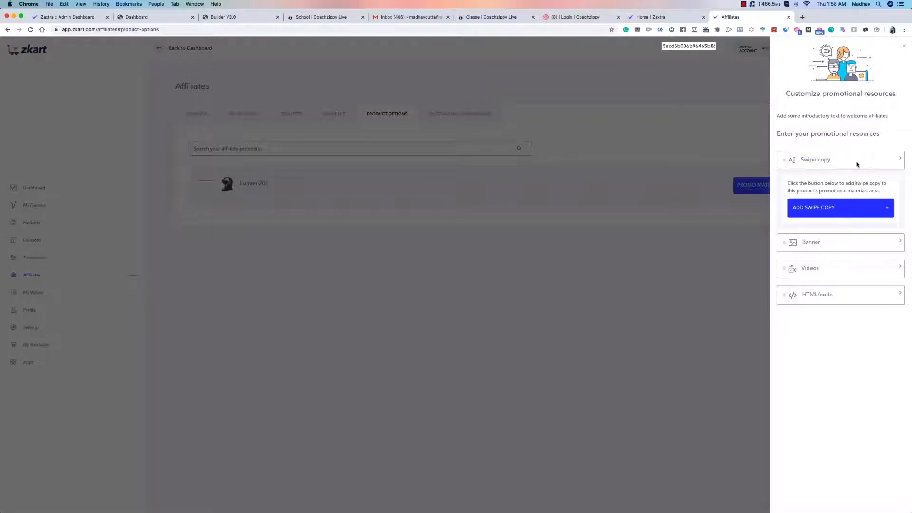
Open the swipe copy form, examine its company name, description and body fields, and close it without saving
click(825, 200)
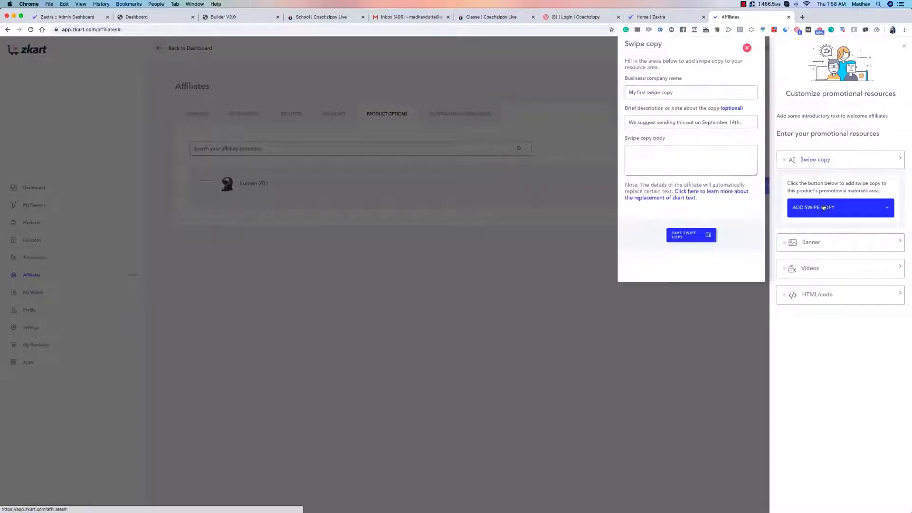
click(658, 92)
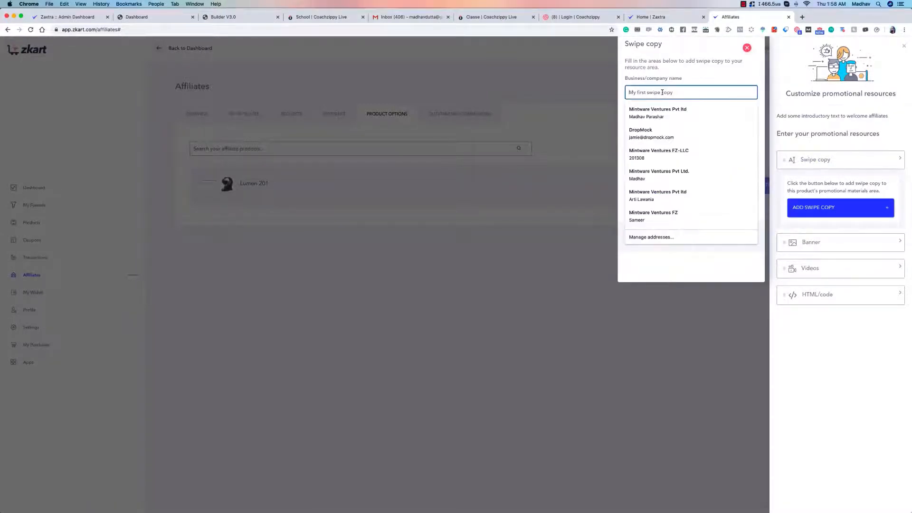
click(689, 70)
click(660, 157)
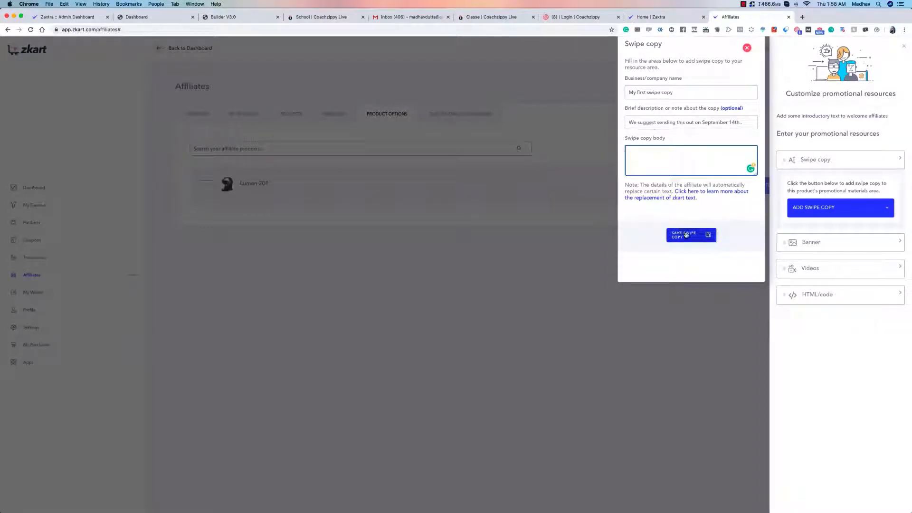
click(747, 48)
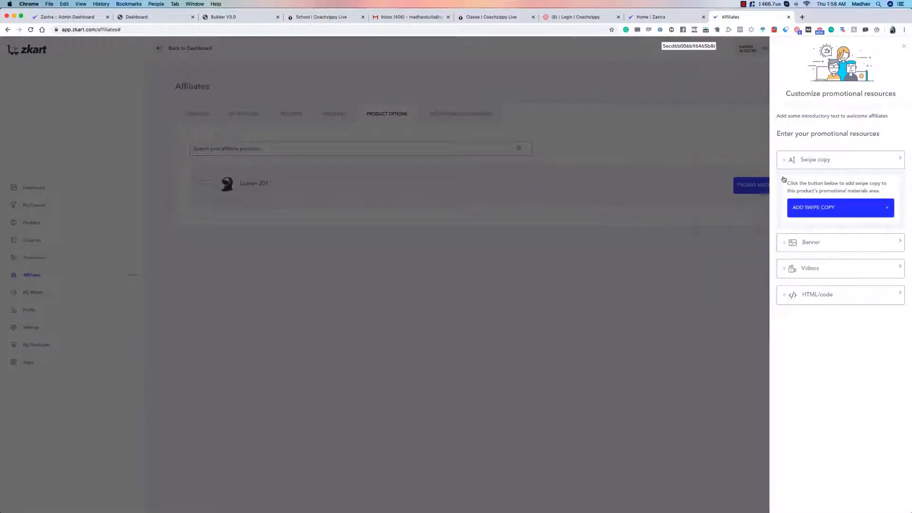
Look over the fields for adding a banner image and a promotional video, closing each form without saving
click(896, 245)
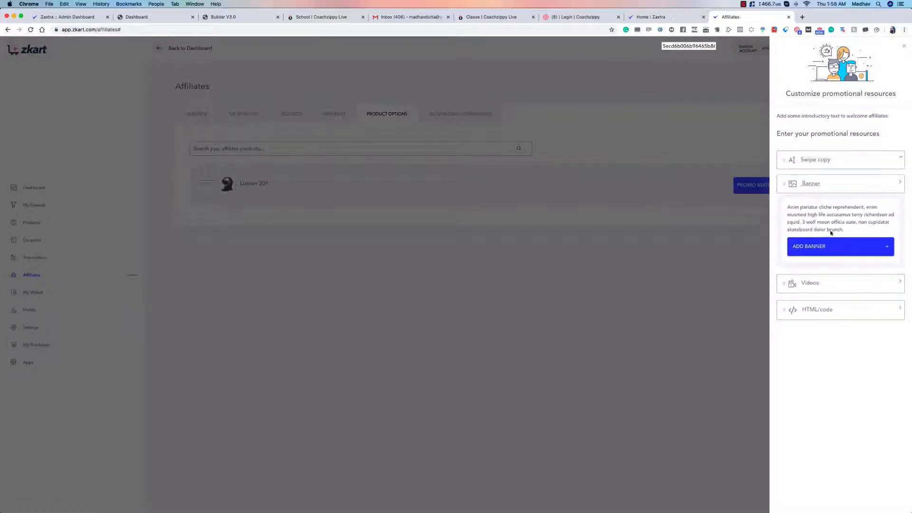
click(834, 250)
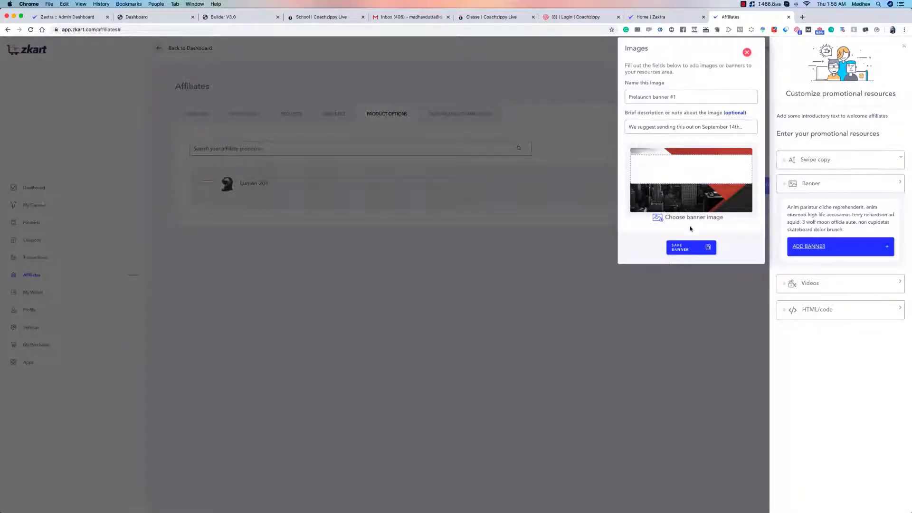
click(747, 53)
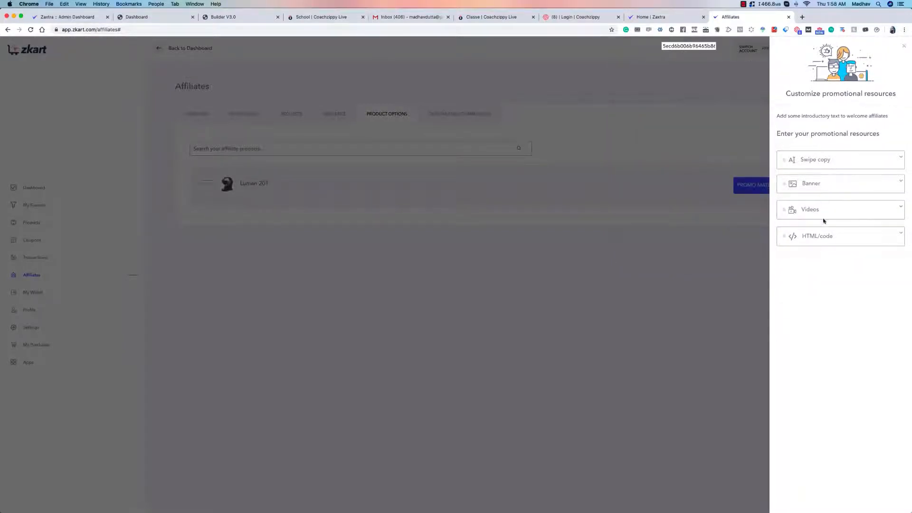
click(899, 208)
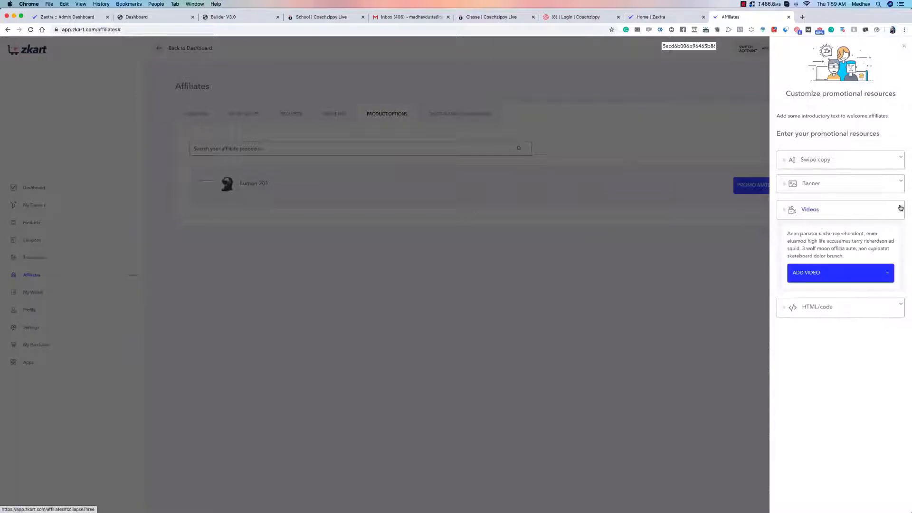
click(800, 274)
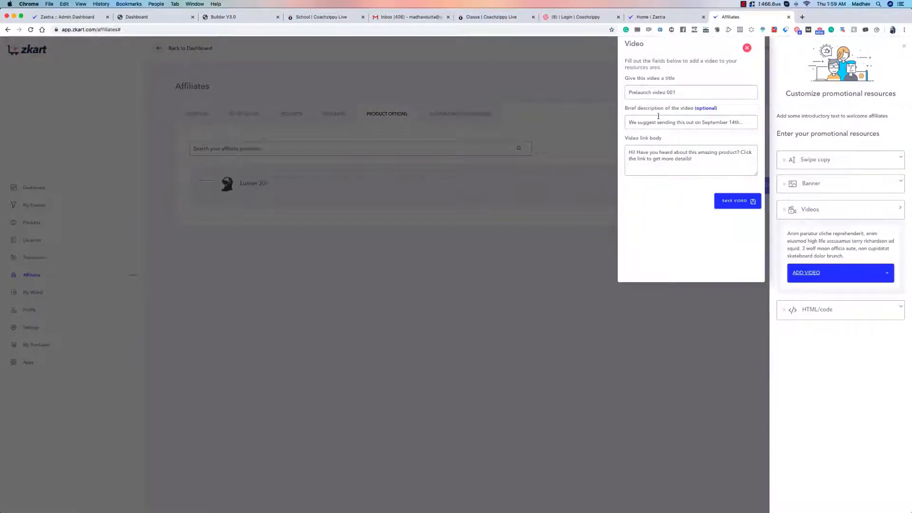
click(746, 48)
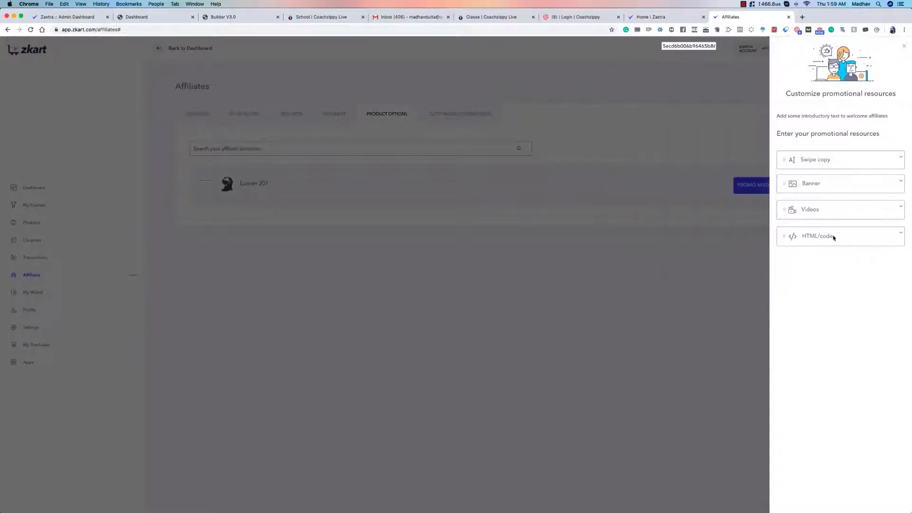
Examine the form for adding HTML/code to the promotional resources, and close the promotional resources customization
click(900, 234)
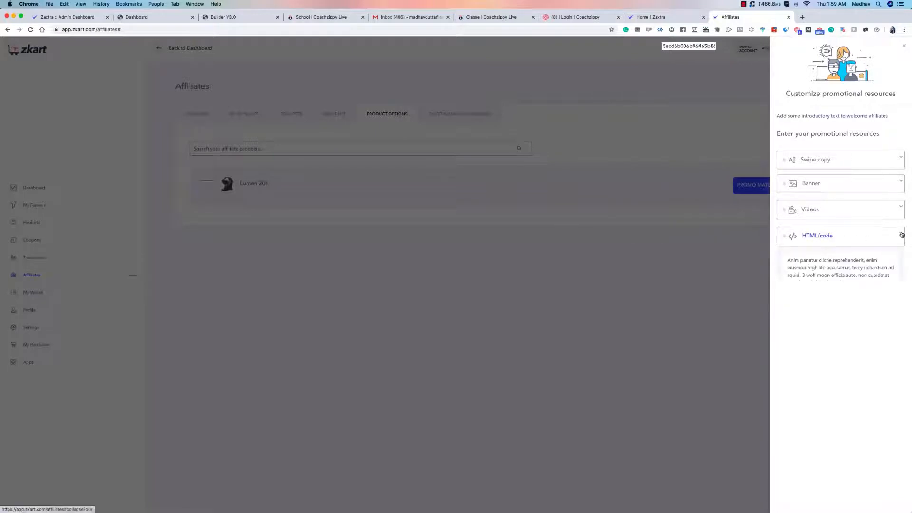
click(826, 302)
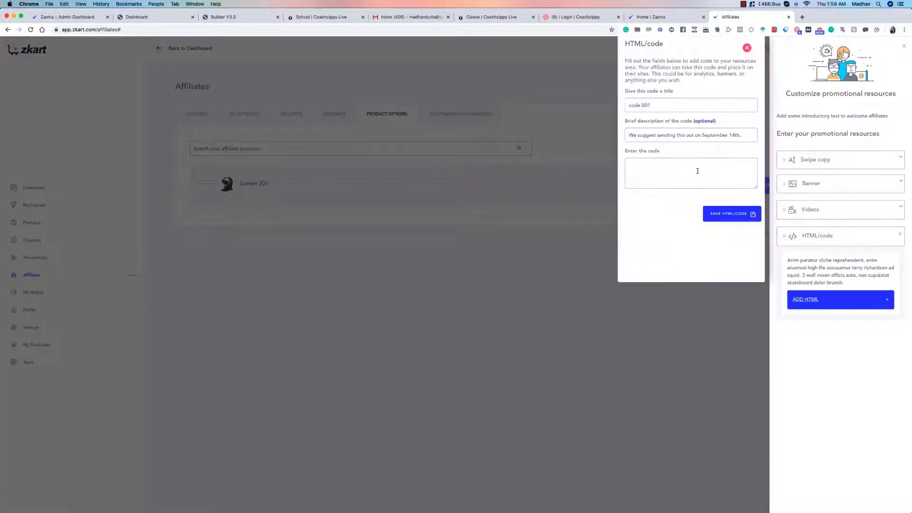
click(747, 48)
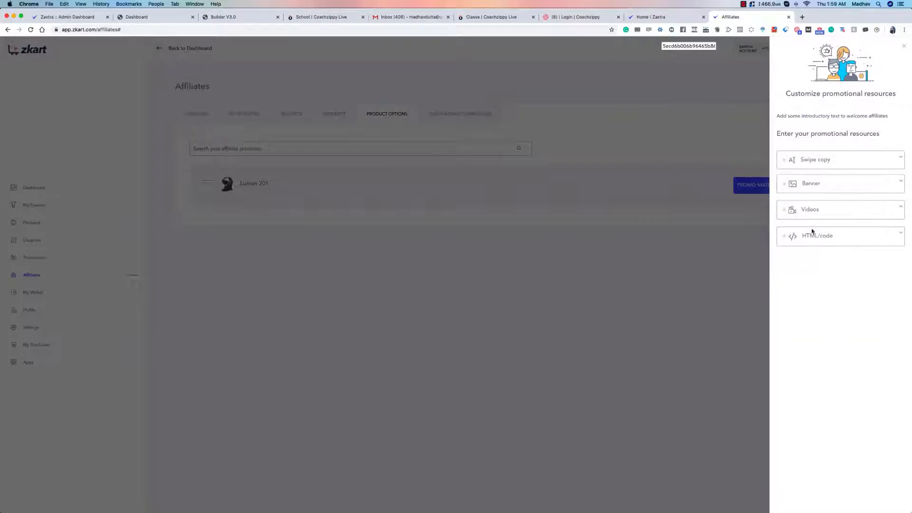
click(903, 46)
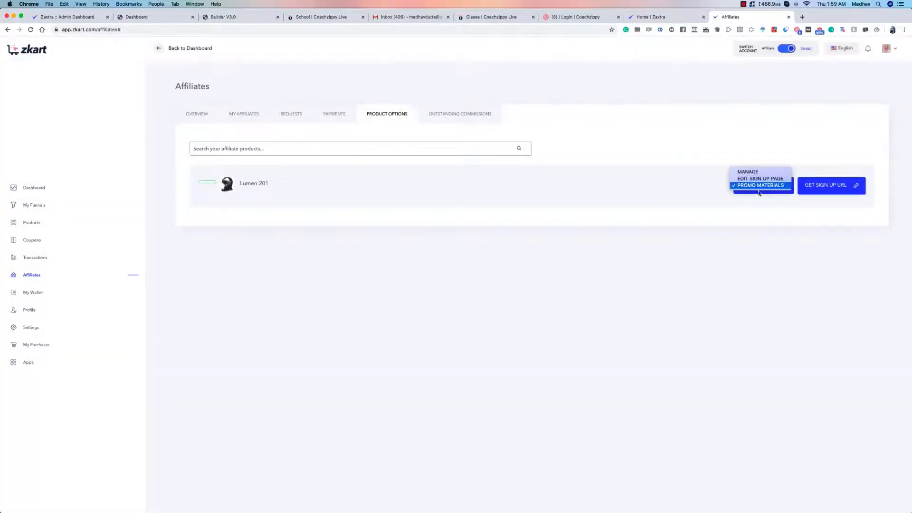
Open the affiliate sign-up details for Lumen 201 and examine the sign-up URL and example affiliate URL
click(823, 186)
click(709, 138)
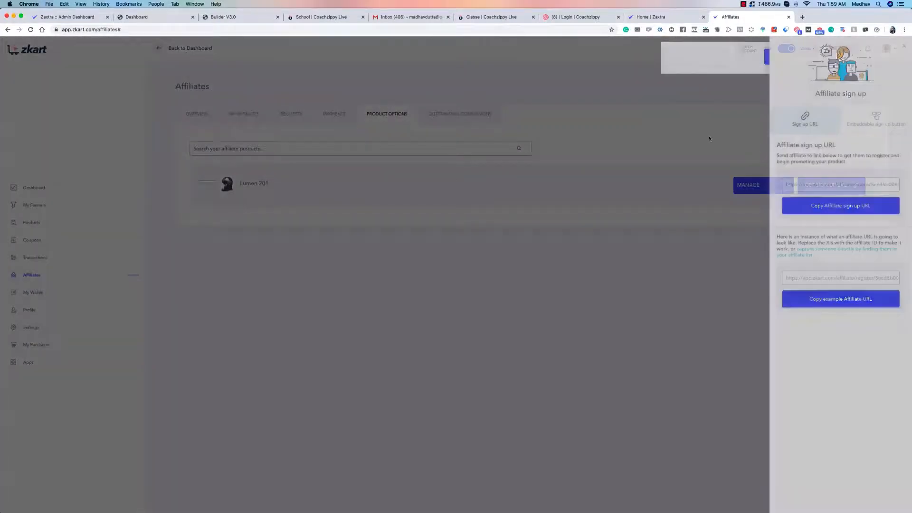
click(829, 184)
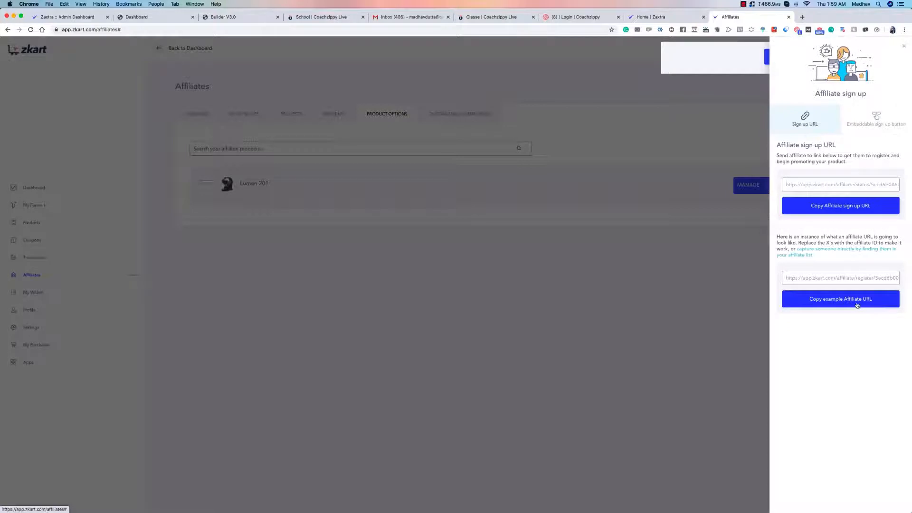
Choose the blue-purple Join Today style for the embeddable affiliate sign-up button and copy its embed code
click(886, 124)
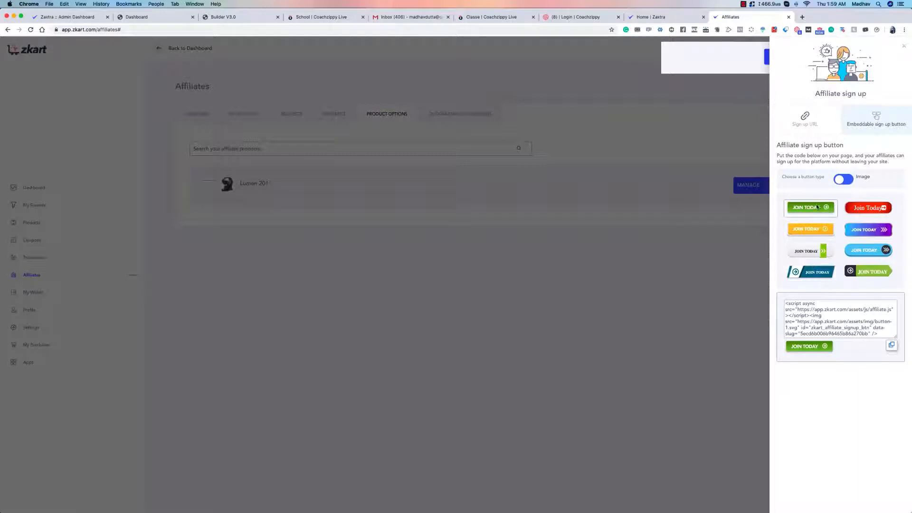
click(810, 228)
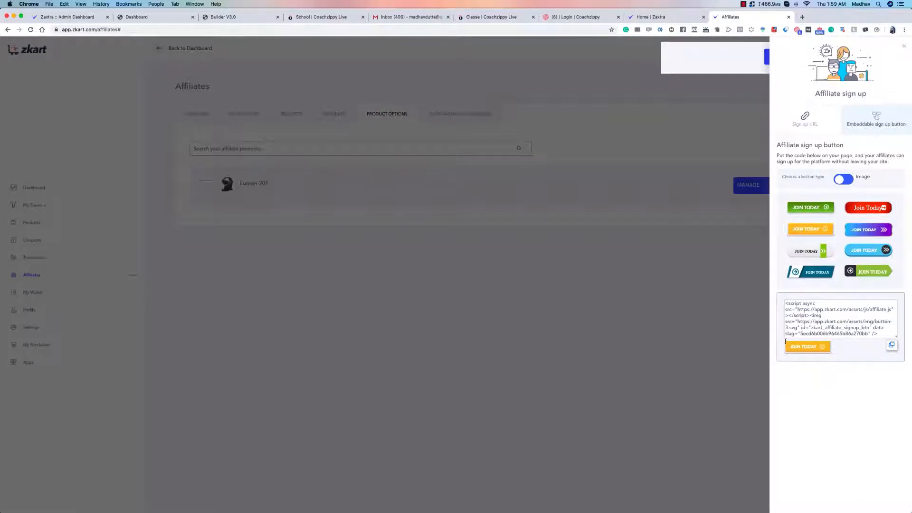
click(866, 230)
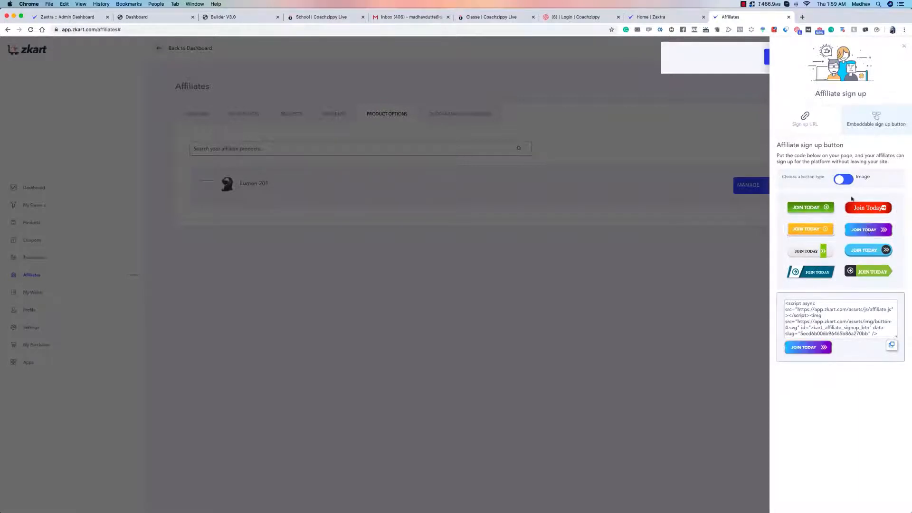
click(843, 181)
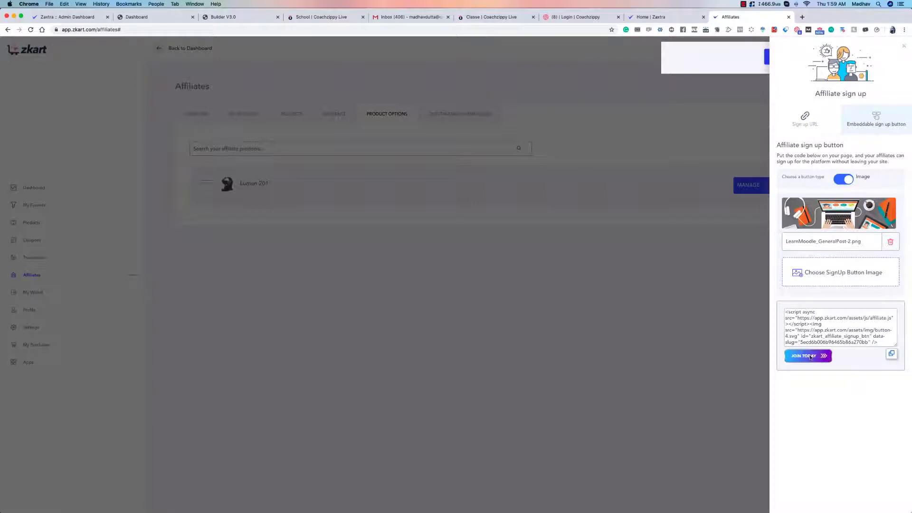
click(843, 181)
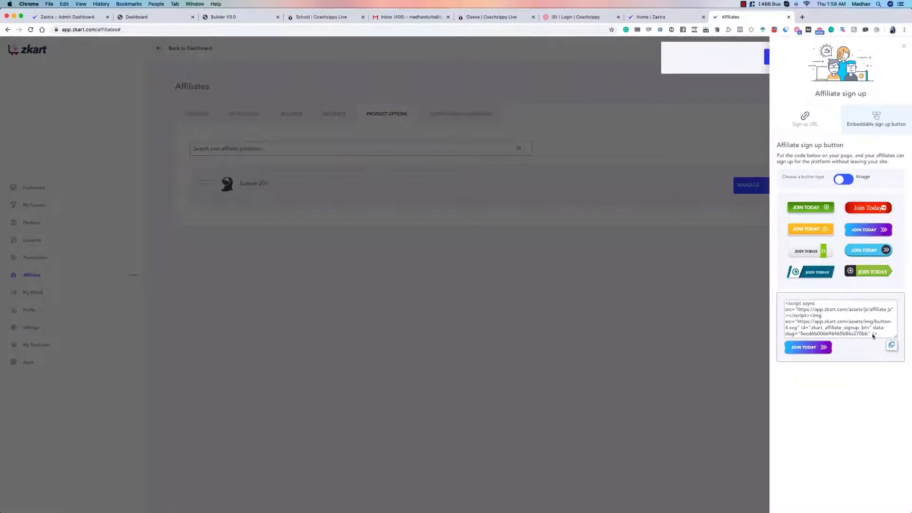
click(891, 345)
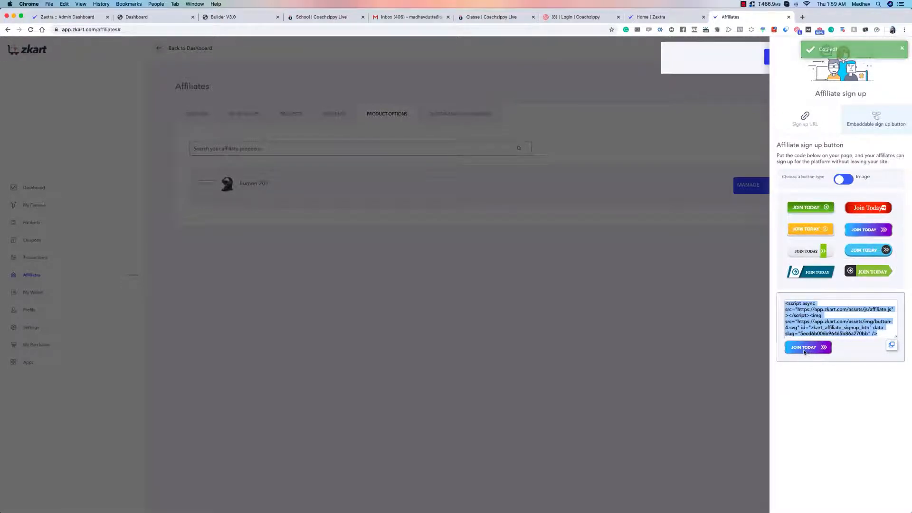
Copy the example affiliate URL, open it in a new browser tab to examine the Create New zKart Affiliate form, and close that tab
click(810, 119)
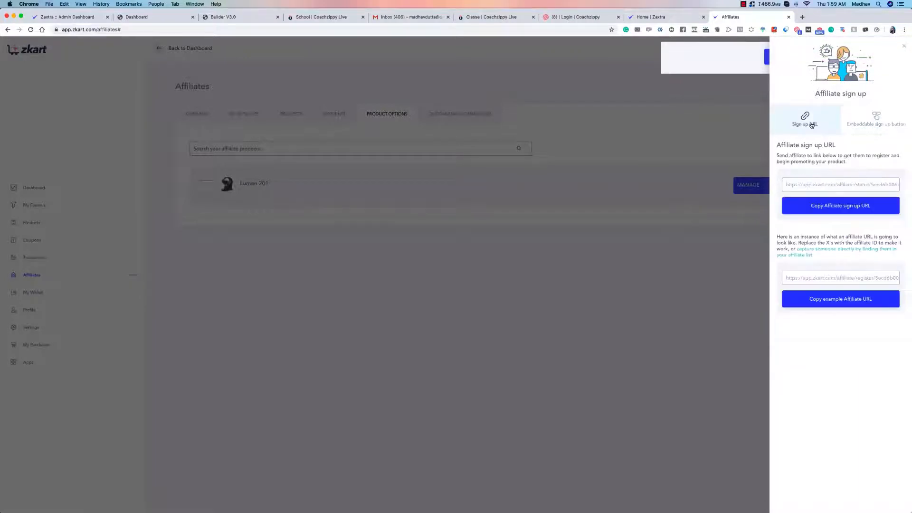
click(839, 300)
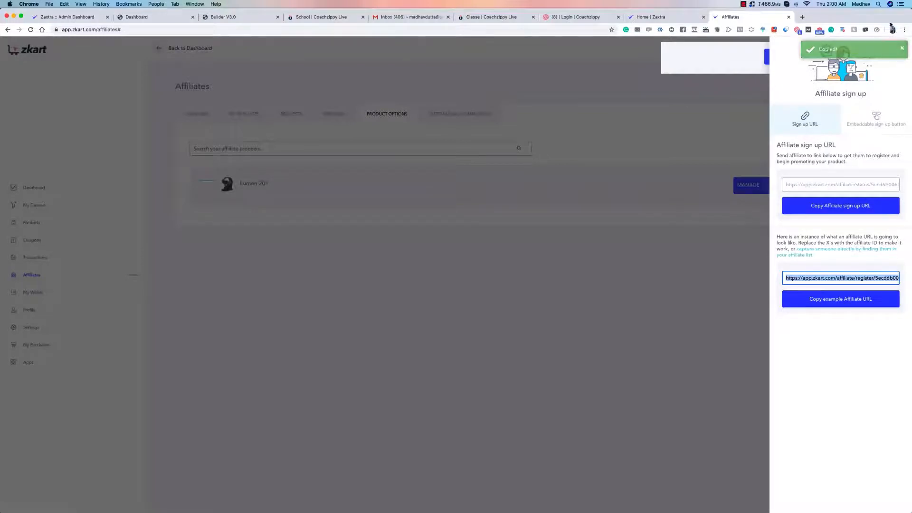
key(super+t)
key(super+v)
key(Return)
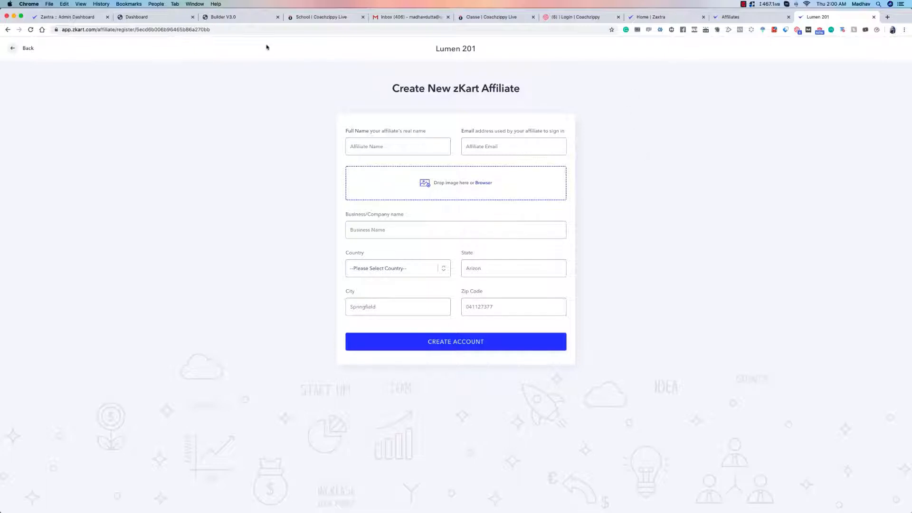
drag(323, 80, 686, 336)
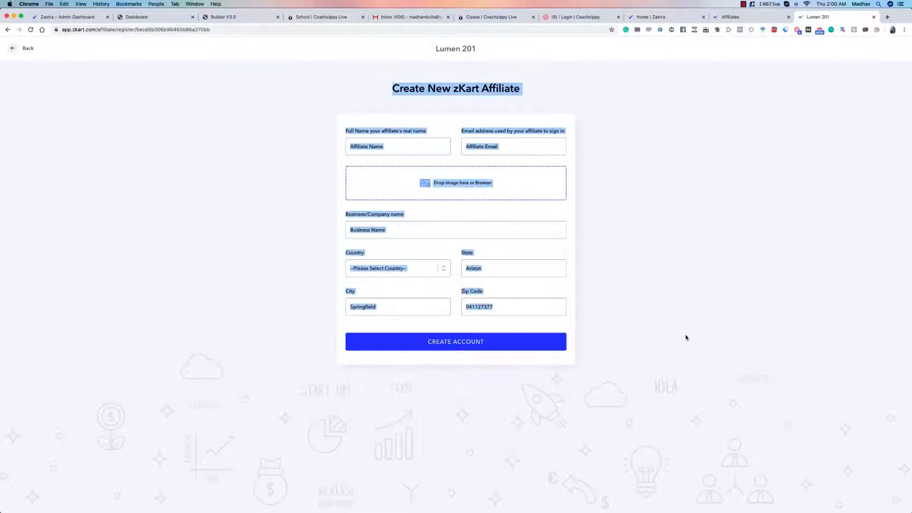
click(686, 336)
click(873, 17)
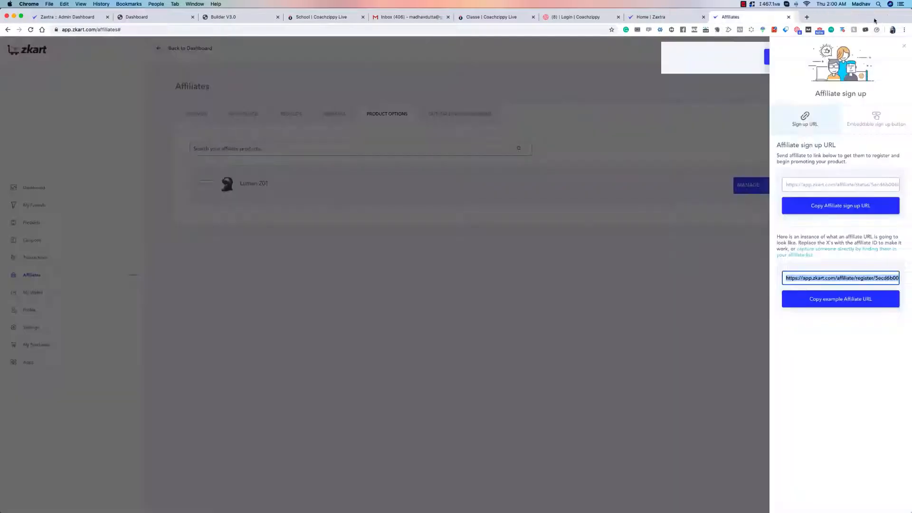
Copy the affiliate sign-up URL, open it in a new browser tab to view the Lumen 201 sign-up page, and close that tab
click(844, 208)
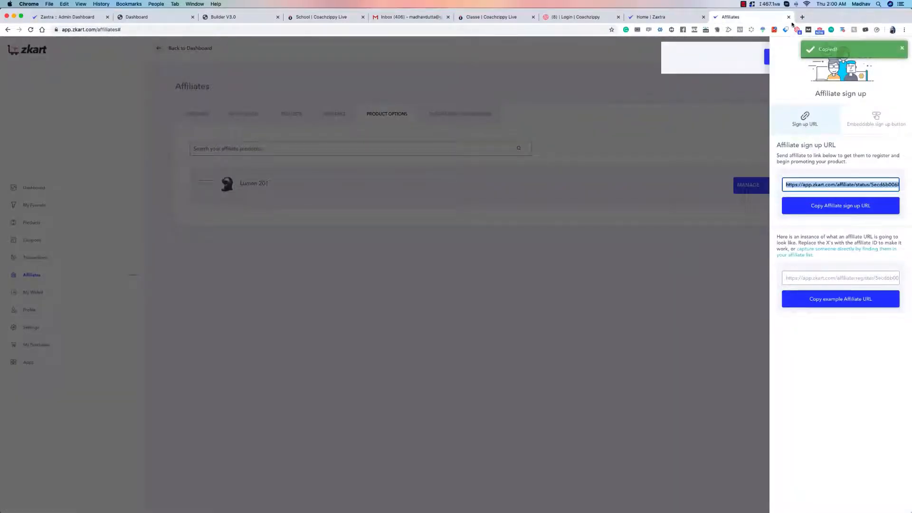
click(801, 17)
key(super+v)
key(Return)
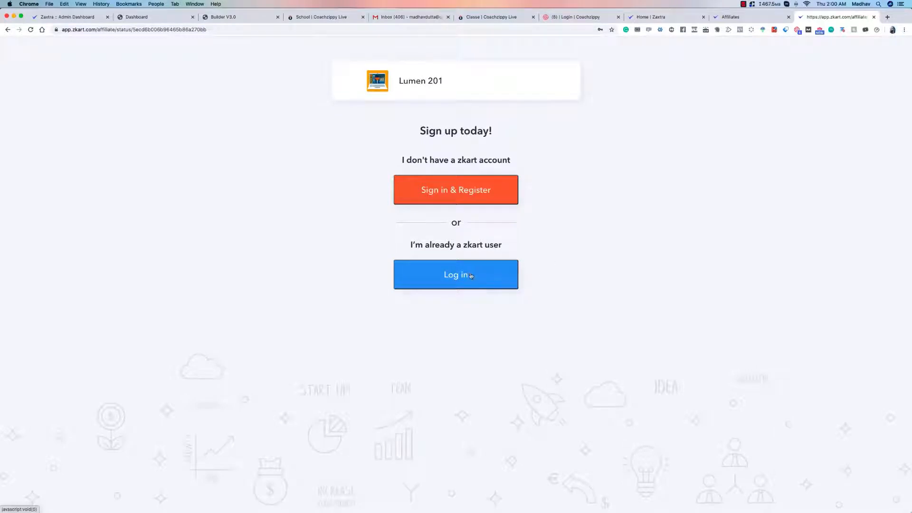
click(874, 17)
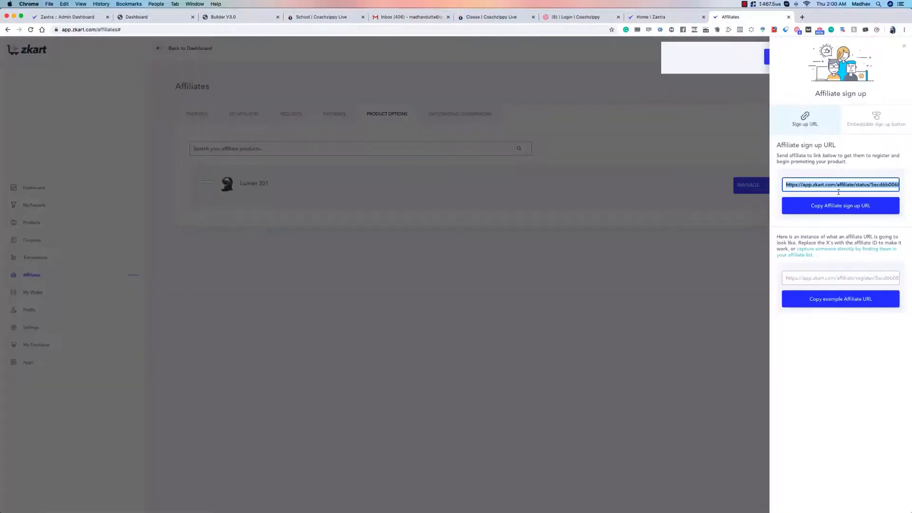
Copy the example affiliate URL again and close the affiliate sign-up details
click(847, 300)
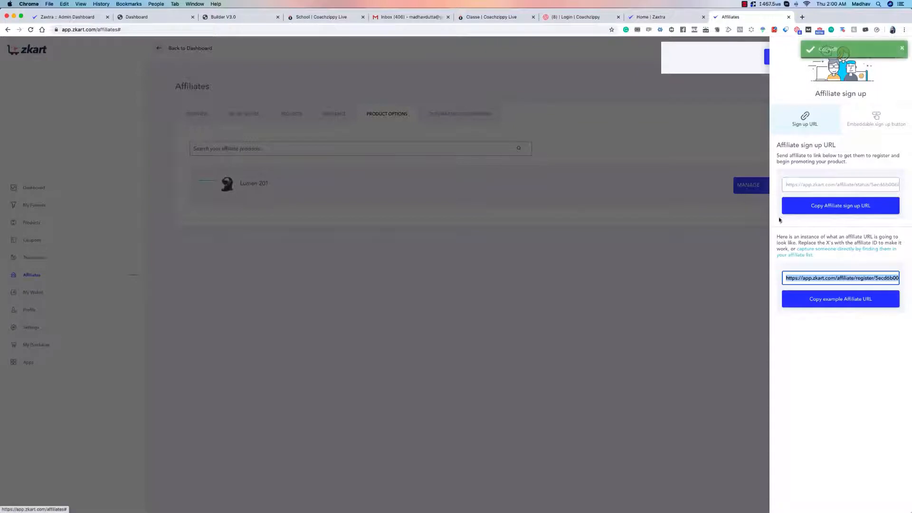
click(828, 346)
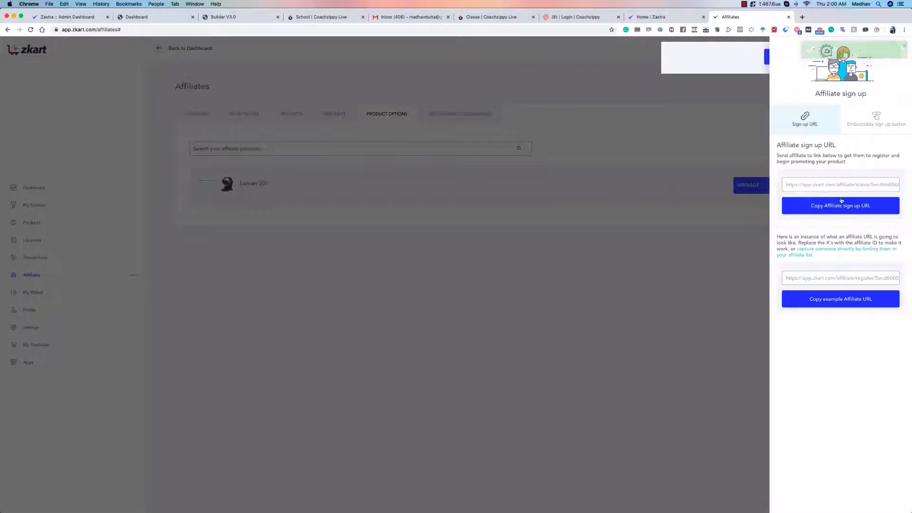
click(904, 46)
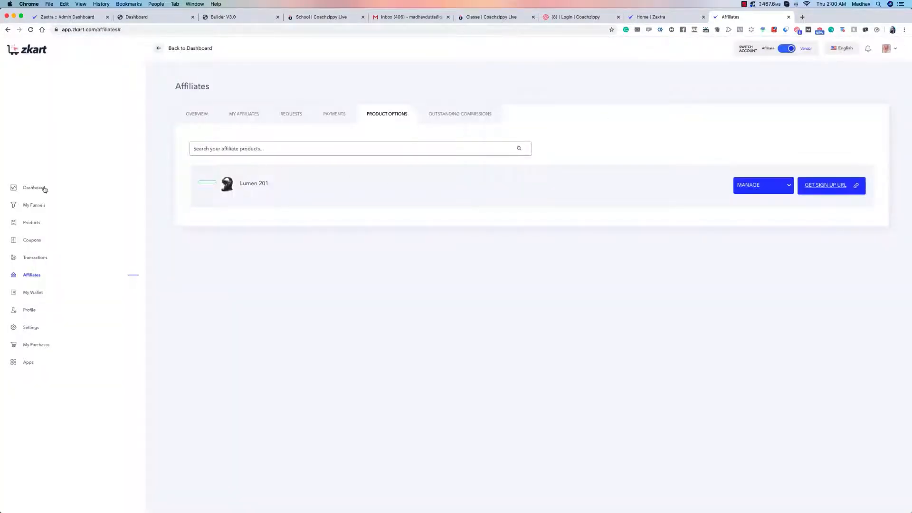
Open the Lumen 201 product for editing from the vendor's product list
click(31, 223)
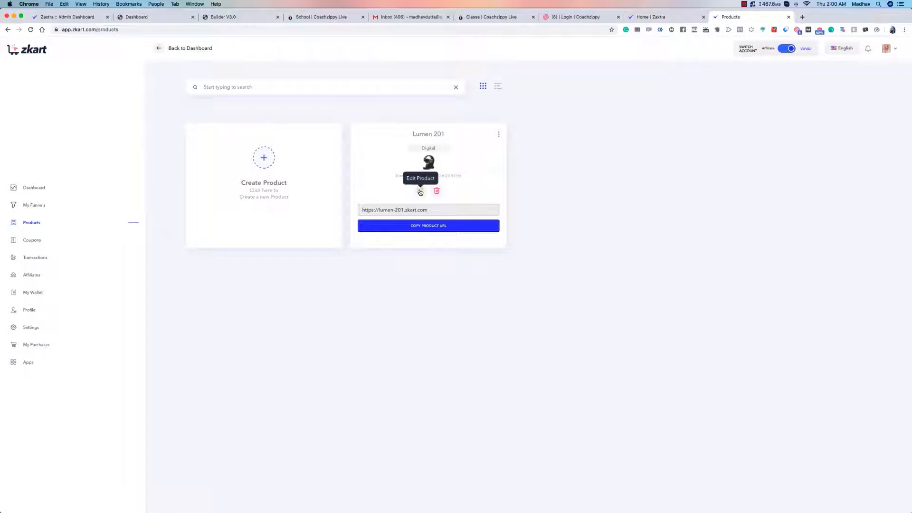
click(419, 191)
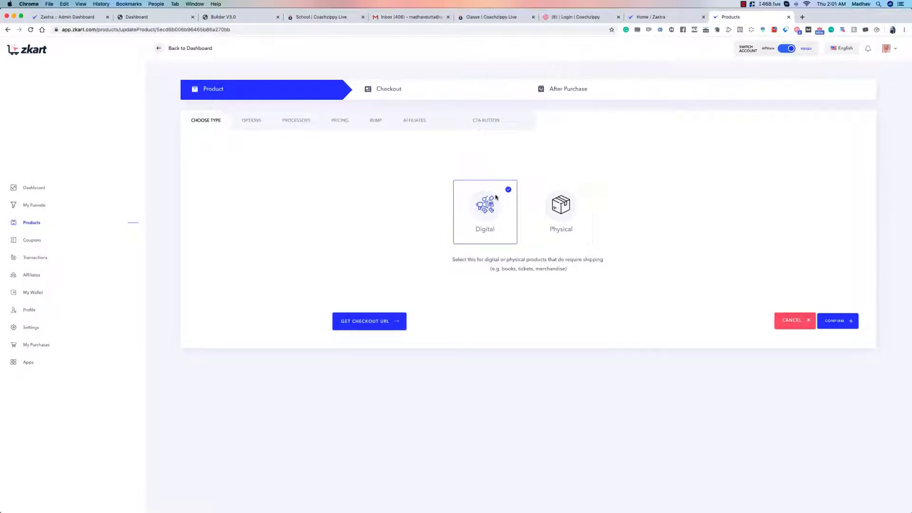
Confirm Lumen 201 as a digital product and save its options to continue to the payment processors
click(835, 321)
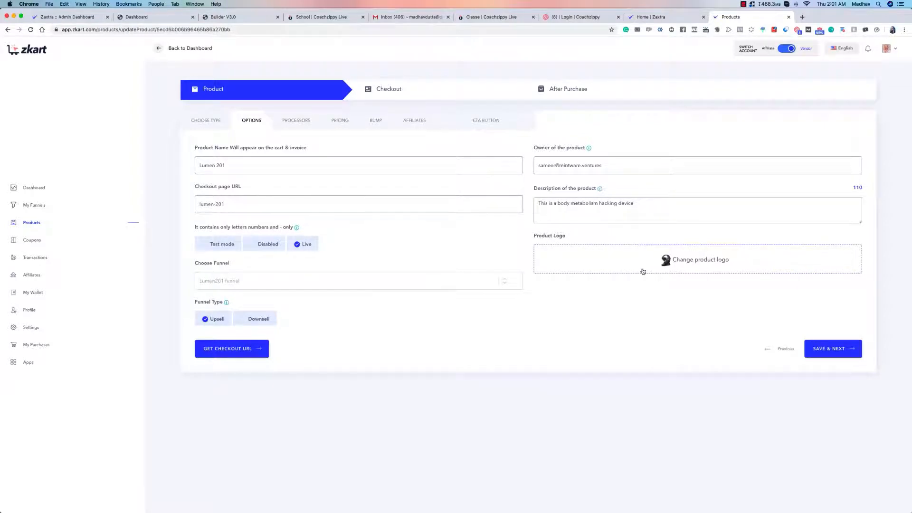
click(842, 350)
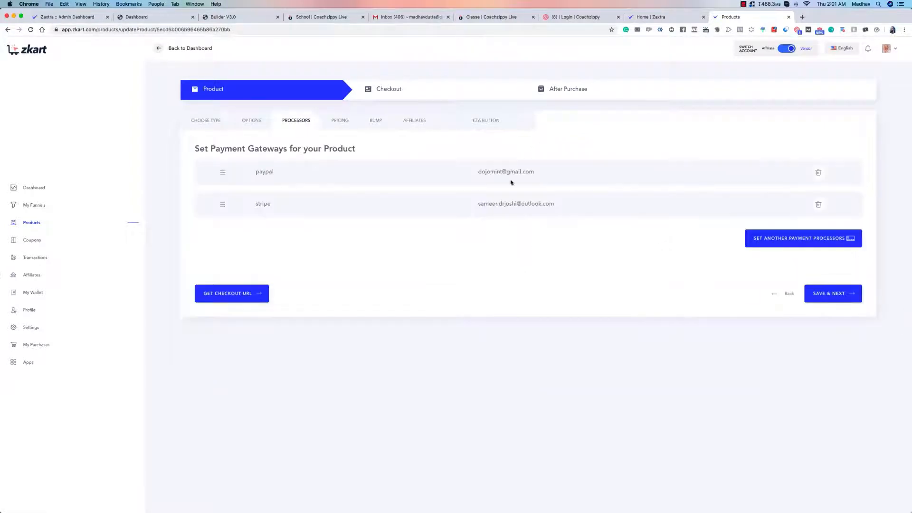
Open the payment processor setup, examine the selectable Stripe and PayPal accounts, and close it
click(799, 237)
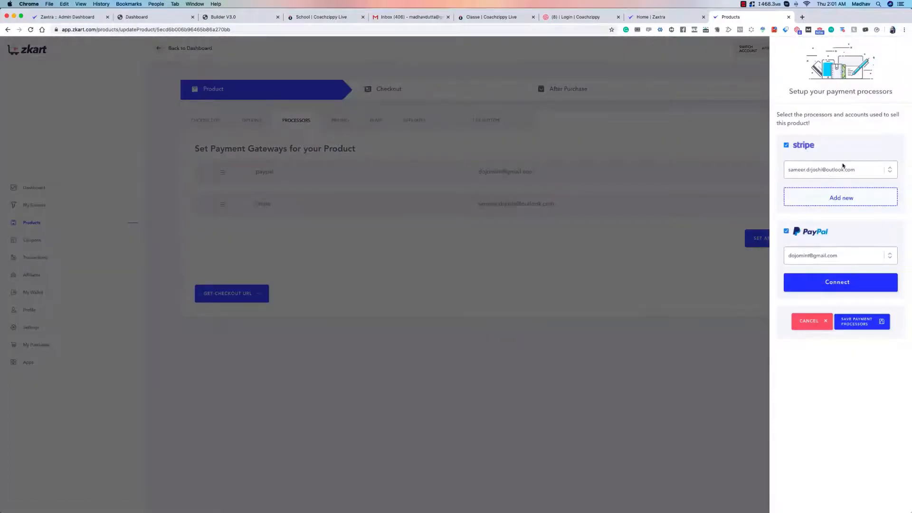
click(895, 171)
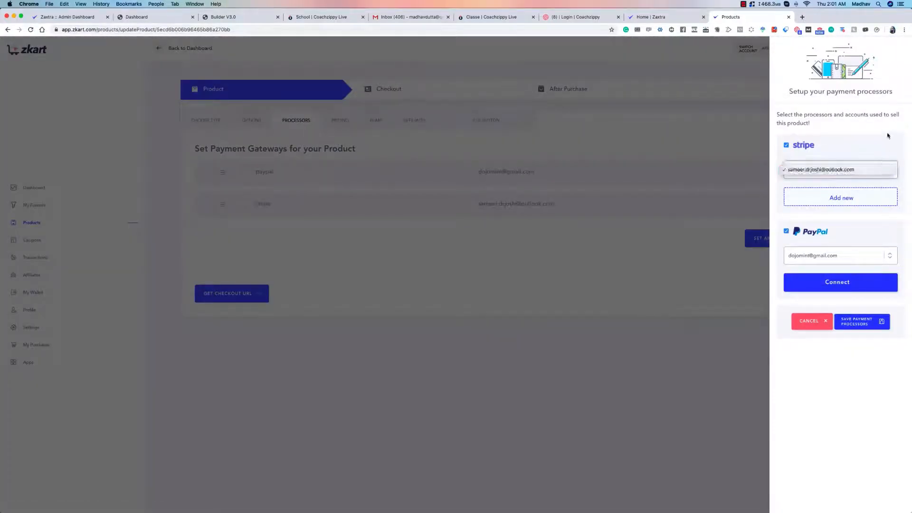
click(861, 256)
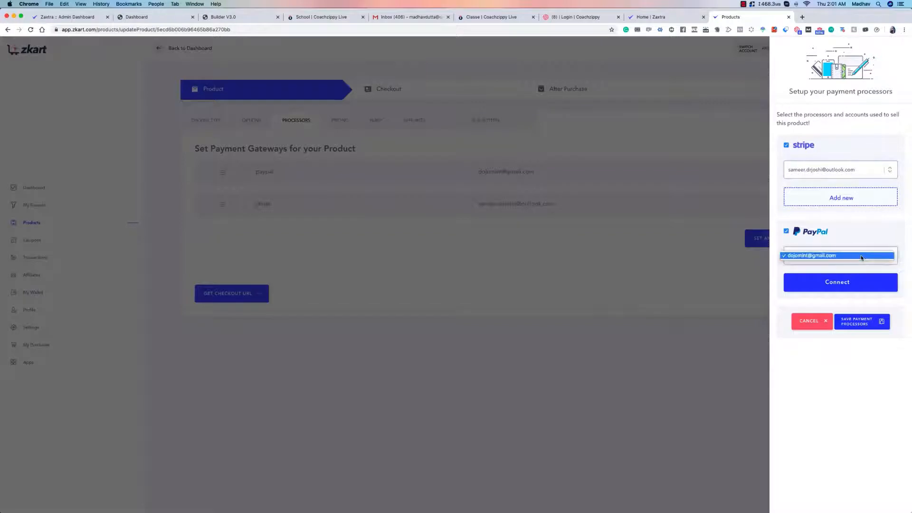
click(861, 256)
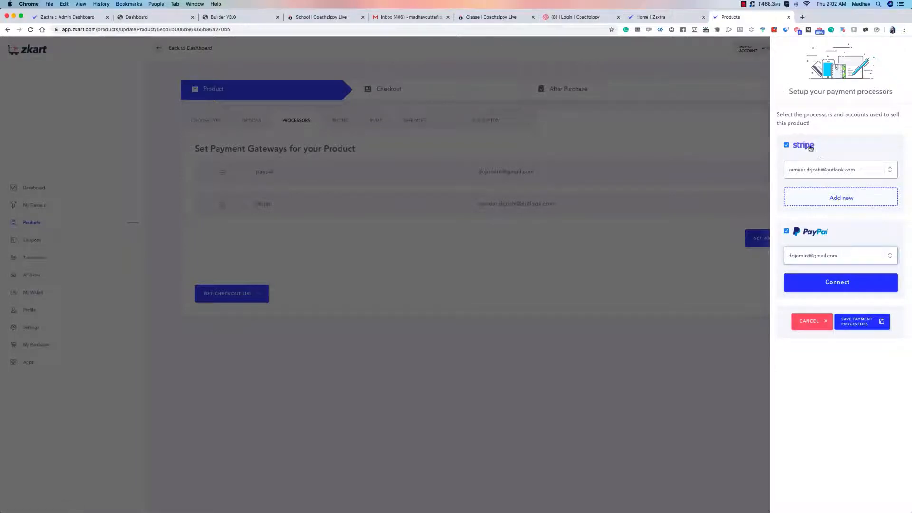
click(757, 114)
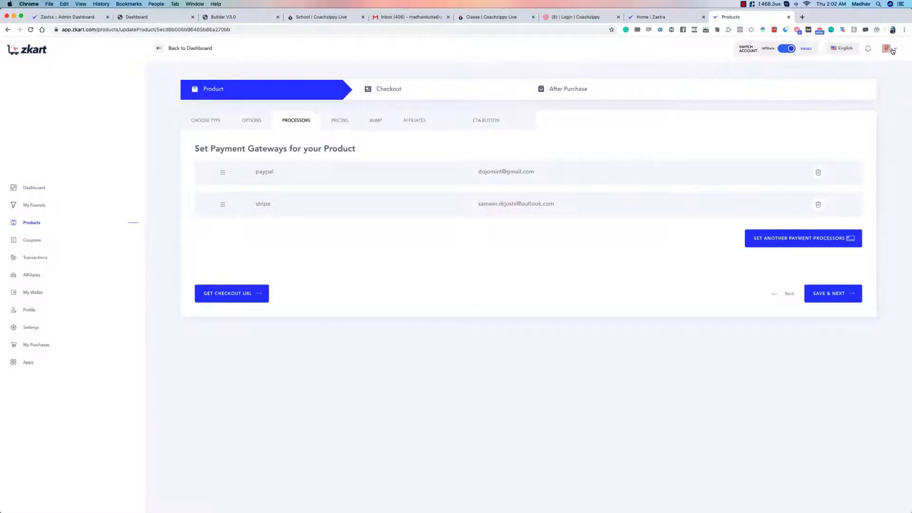
Open the Integrations page and look through its autoresponders, payment processors and miscellaneous integrations
click(27, 364)
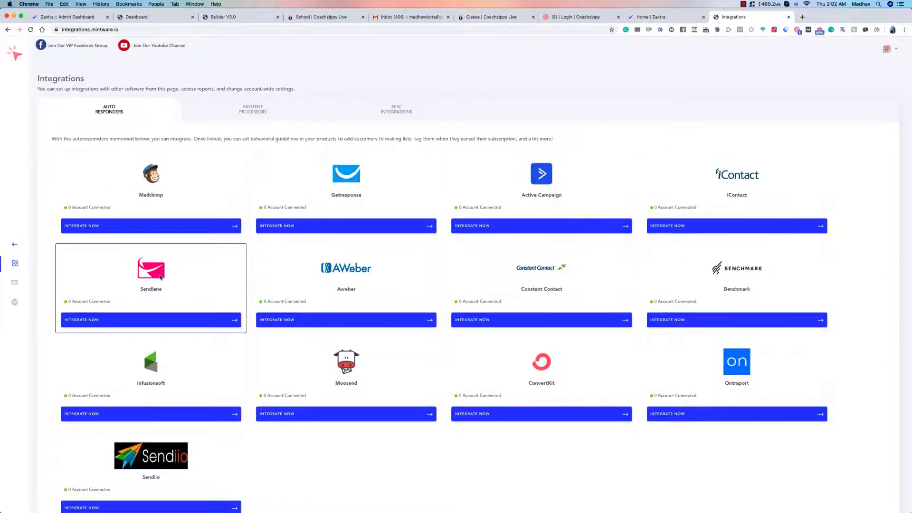
scroll(779, 352, down, 1)
scroll(779, 351, up, 1)
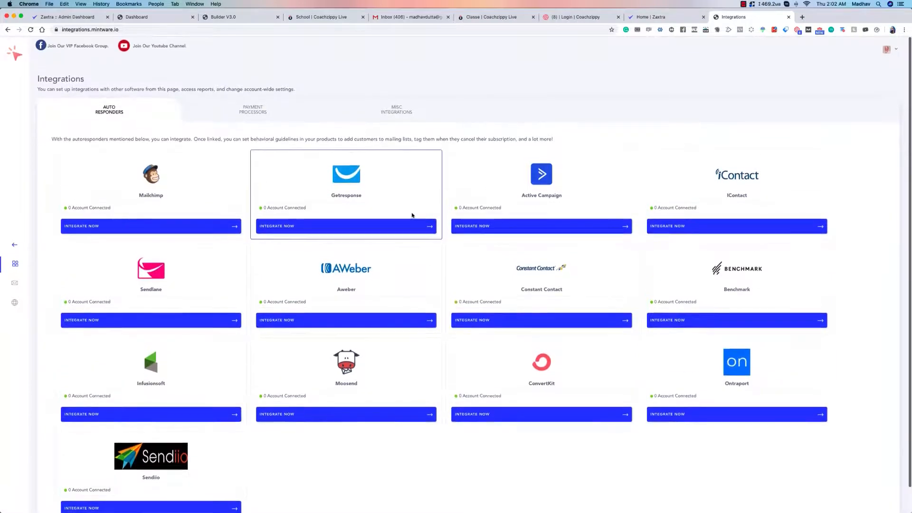
click(247, 119)
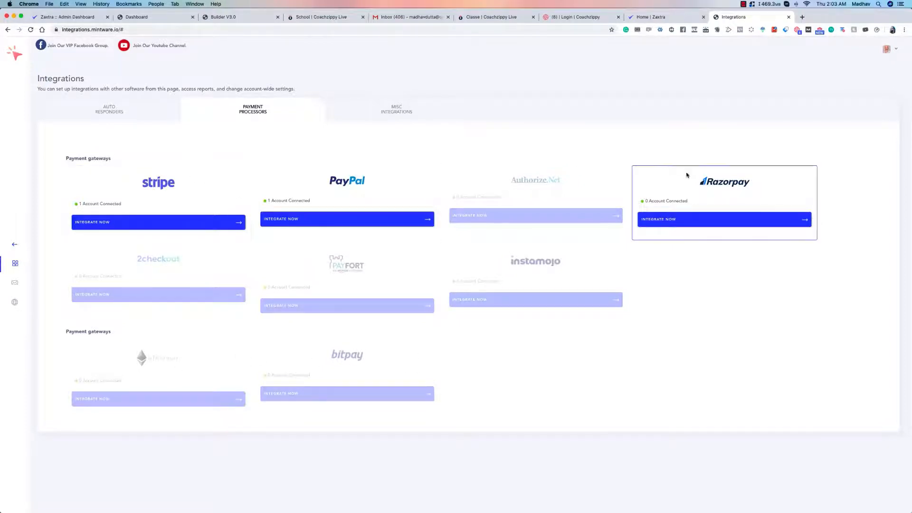
click(389, 112)
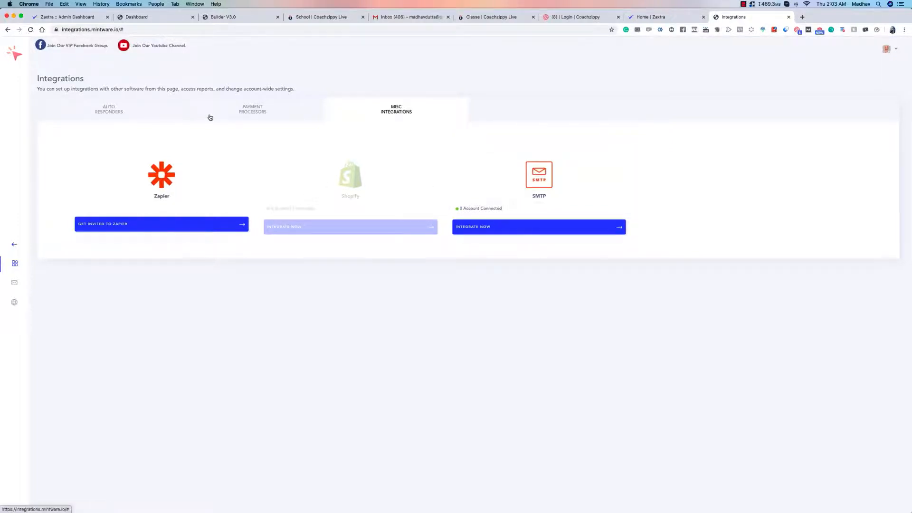
click(100, 103)
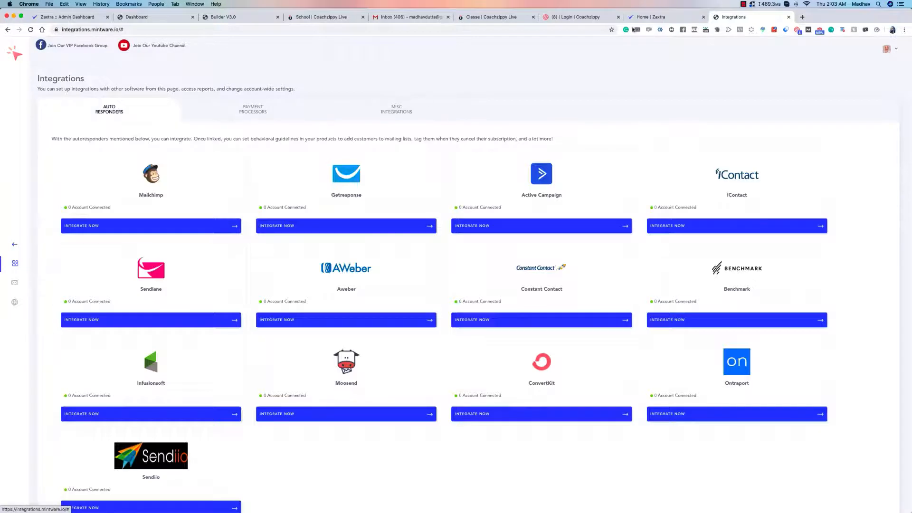
Return to the Lumen 201 editing page and review its payment processor setup once more, cancelling without changes
right_click(7, 30)
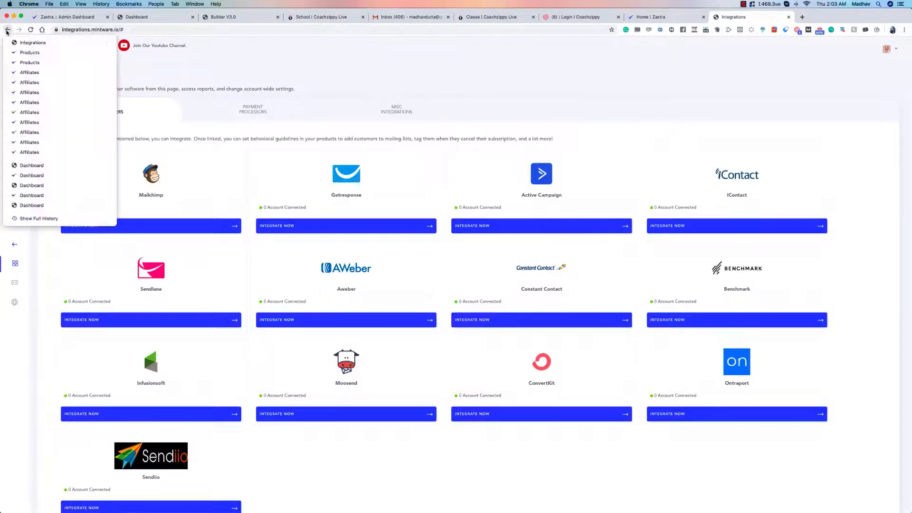
click(20, 53)
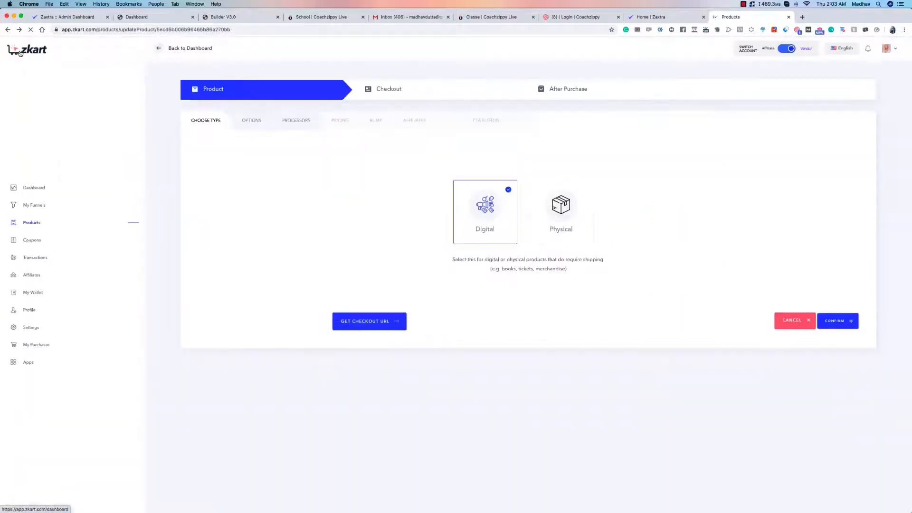
scroll(503, 170, up, 3)
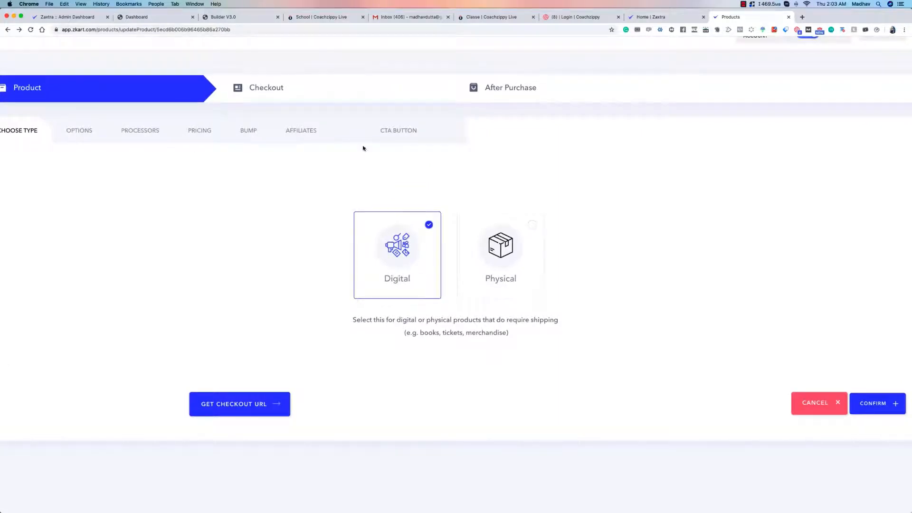
scroll(363, 148, down, 3)
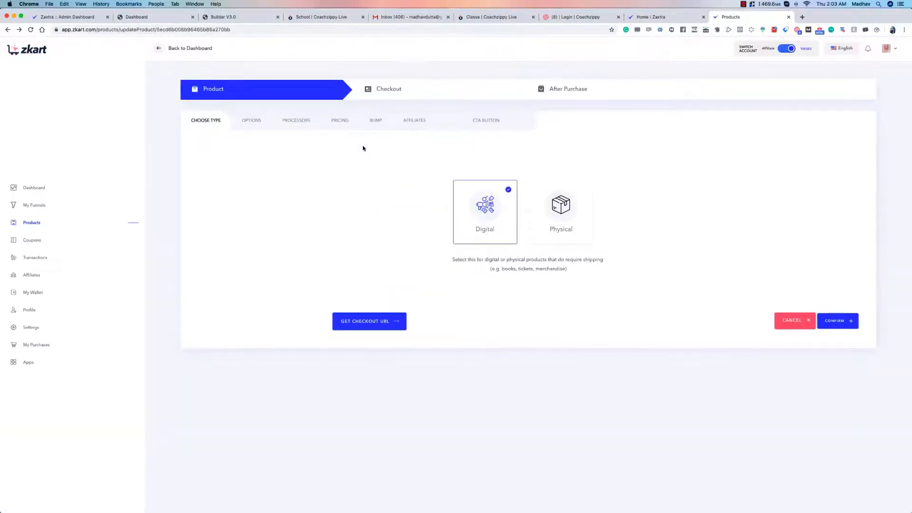
click(261, 124)
click(279, 126)
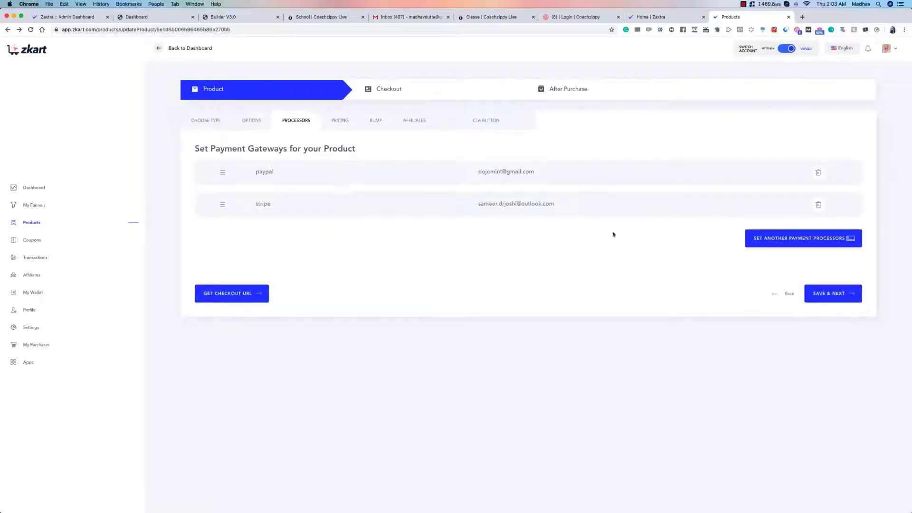
click(798, 239)
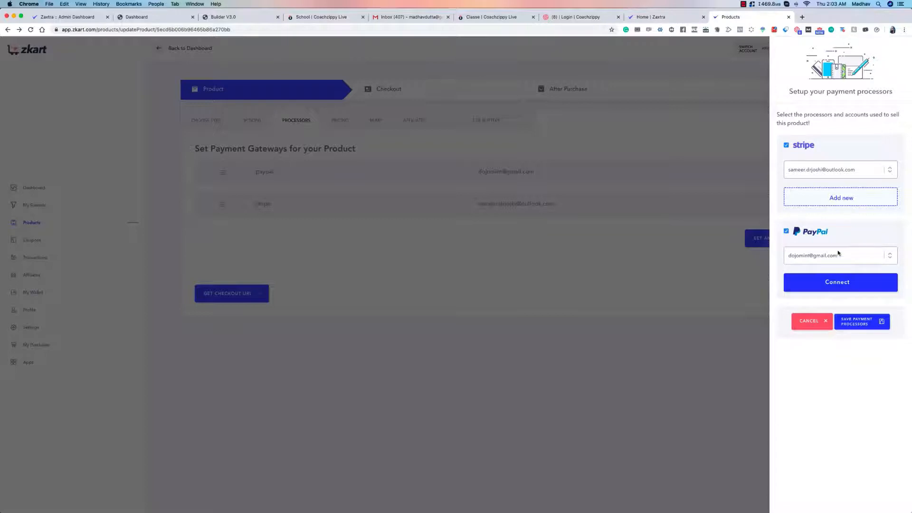
click(812, 321)
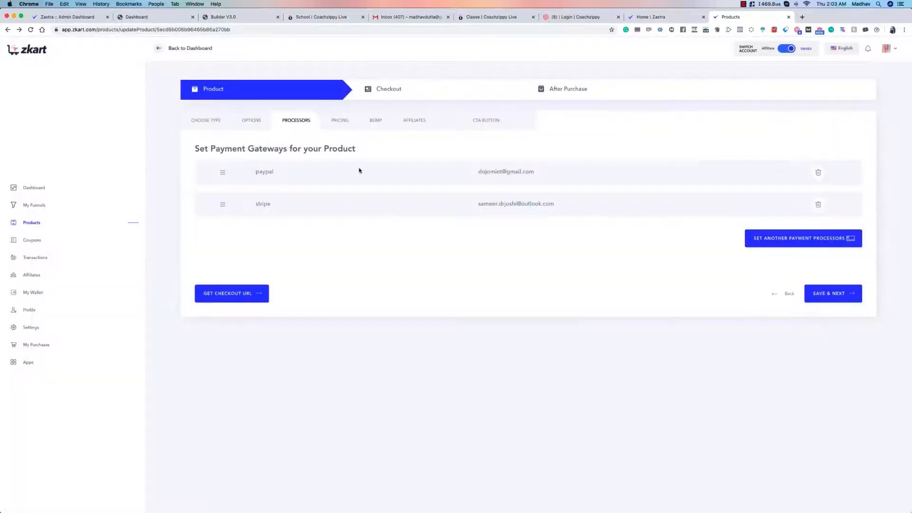
View the product's pricing options, examine the form for adding another one, and cancel it
click(341, 119)
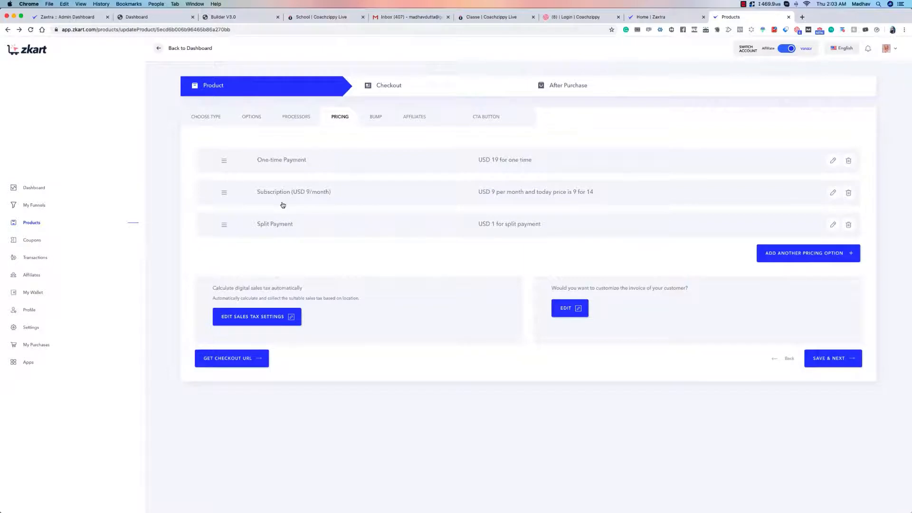
scroll(284, 235, down, 1)
click(795, 252)
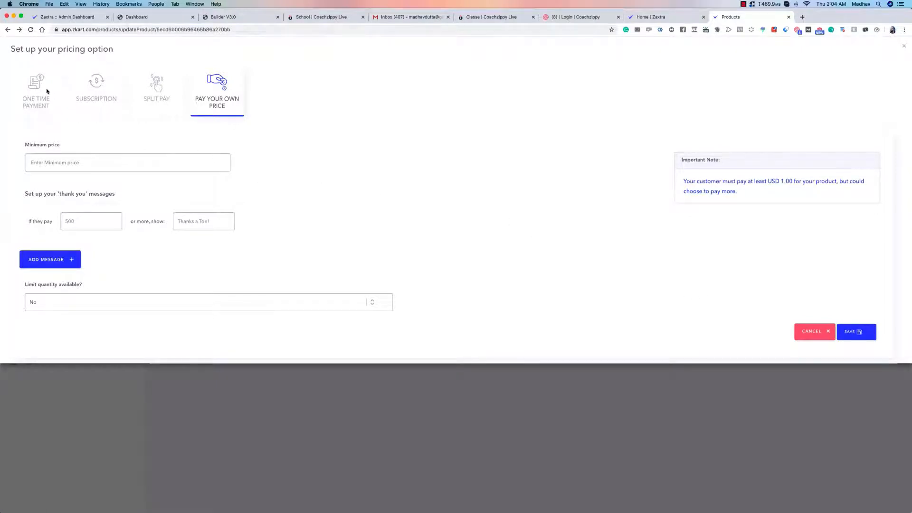
click(811, 332)
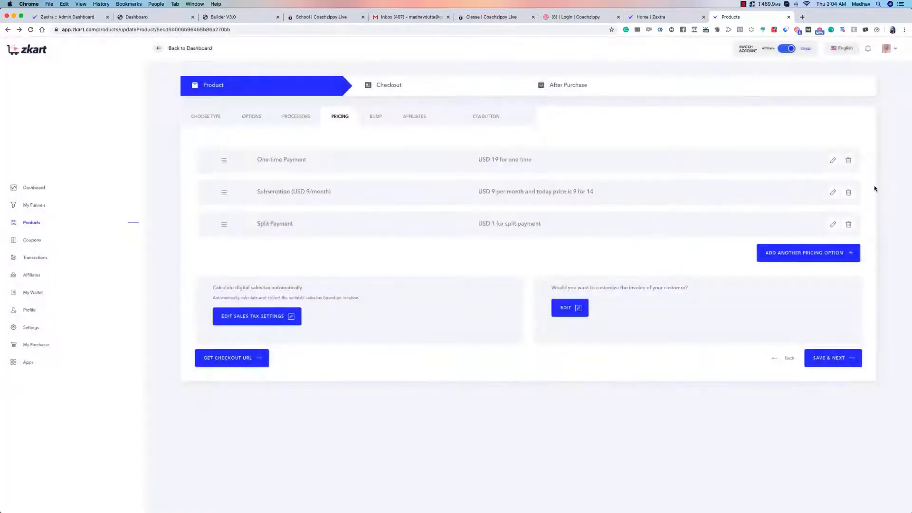
Delete the product's existing one-time payment, subscription and split payment pricing options, confirming each deletion
click(848, 160)
click(506, 48)
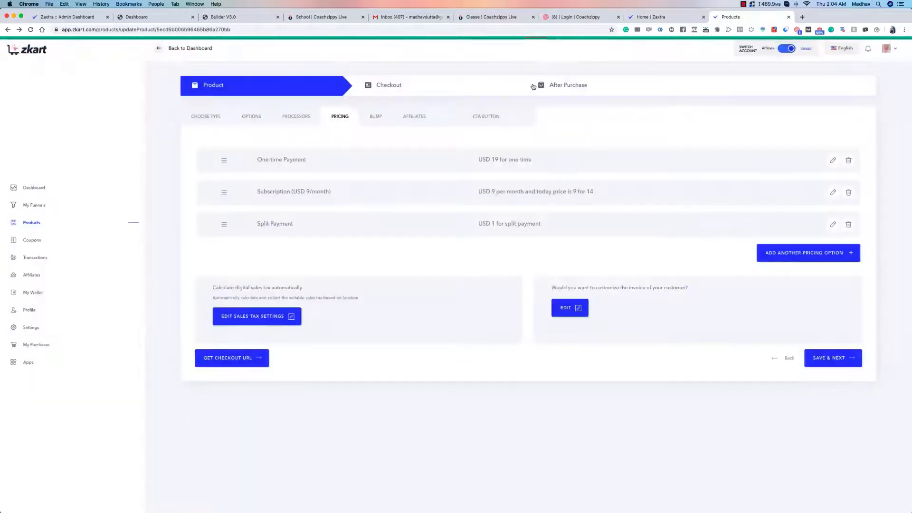
click(848, 160)
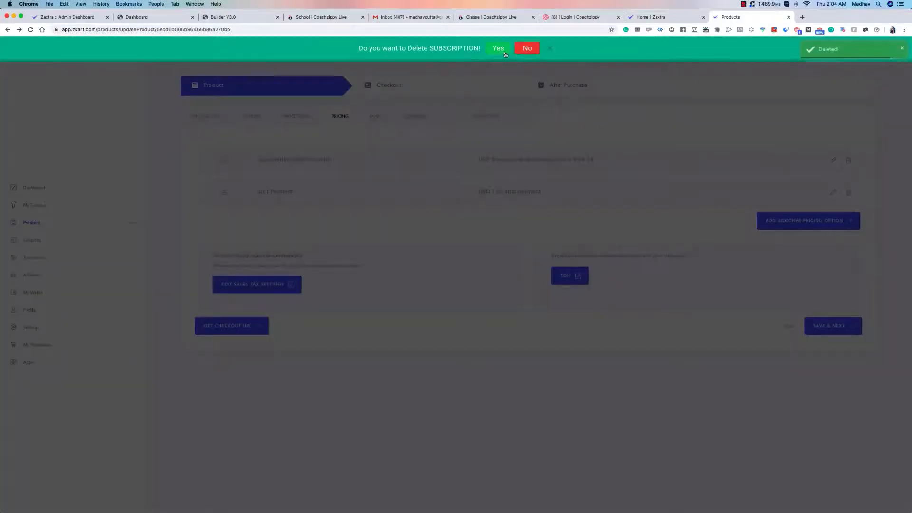
click(497, 48)
click(848, 161)
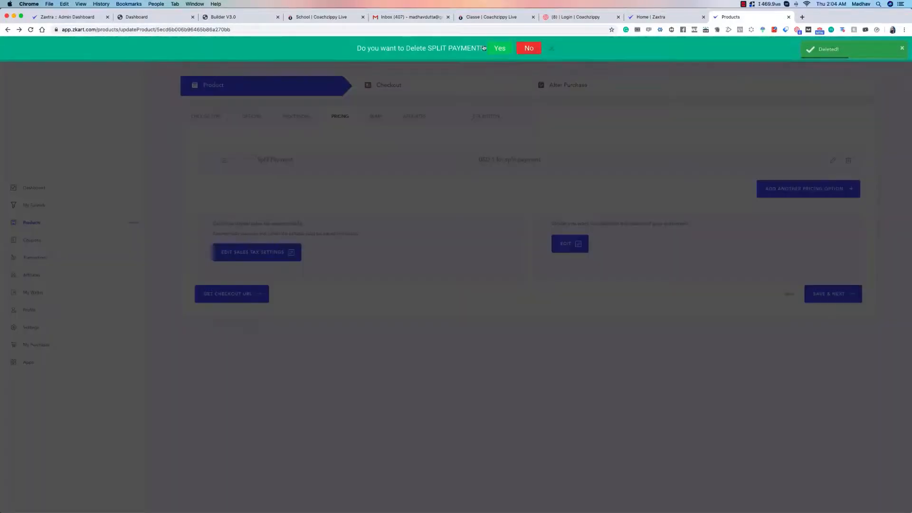
click(496, 47)
Start a new pricing option, view the subscription, split pay and pay-your-own-price forms, and choose One Time Payment
click(774, 158)
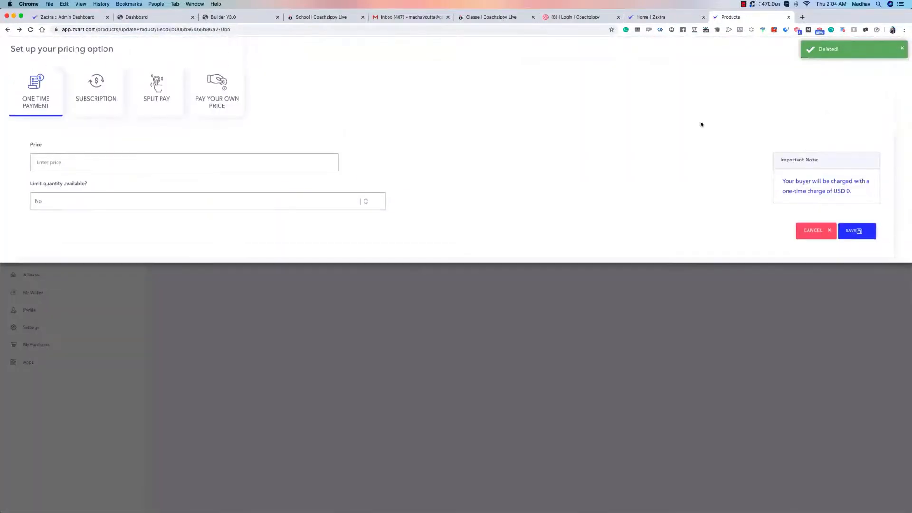
click(88, 96)
click(140, 95)
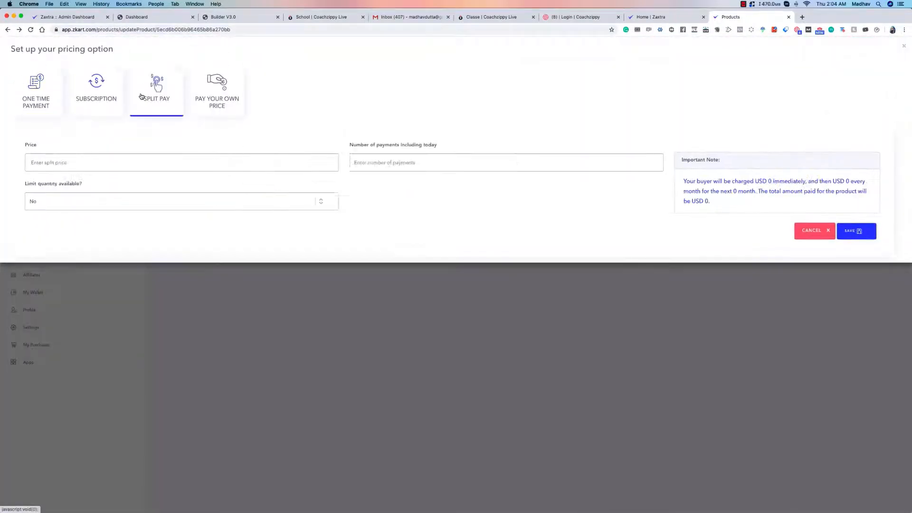
click(200, 94)
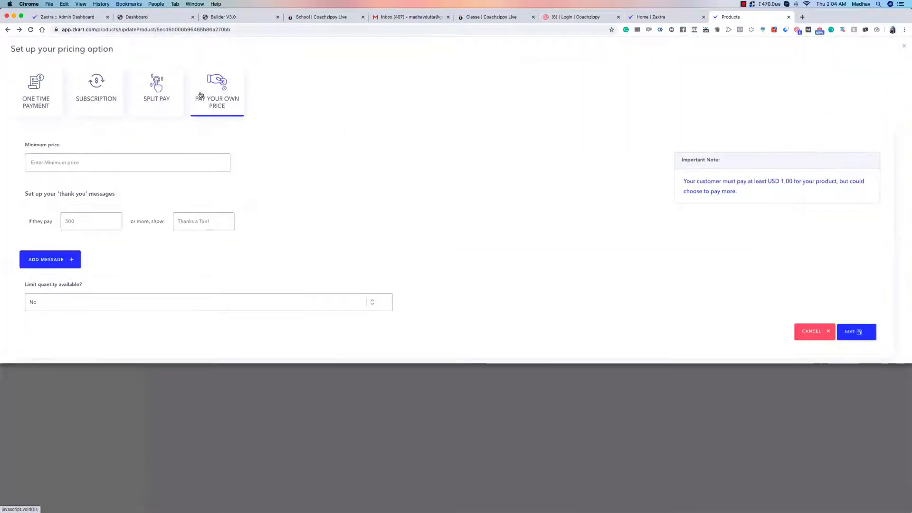
click(33, 93)
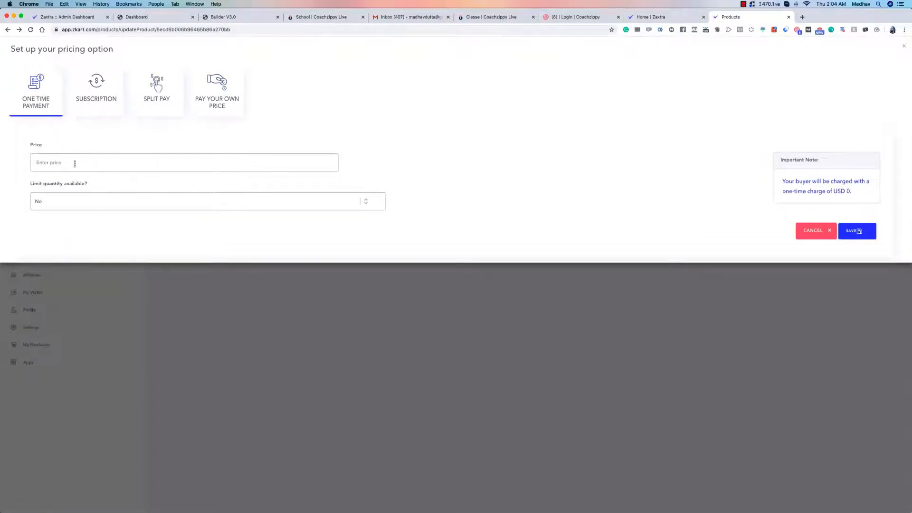
Set the one-time payment price to 99 and keep the quantity limit at No
click(74, 164)
text(99)
click(119, 206)
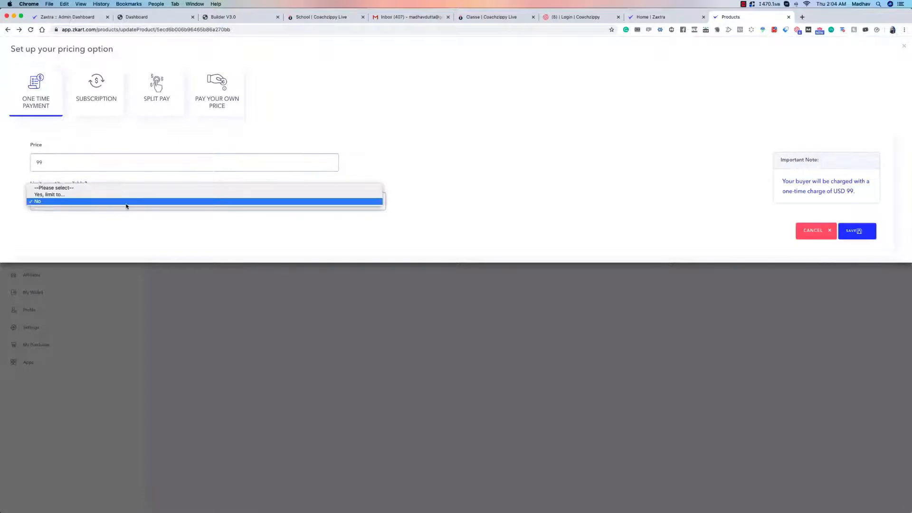
click(185, 206)
Try limiting the available quantity of the one-time payment option to 9
click(142, 203)
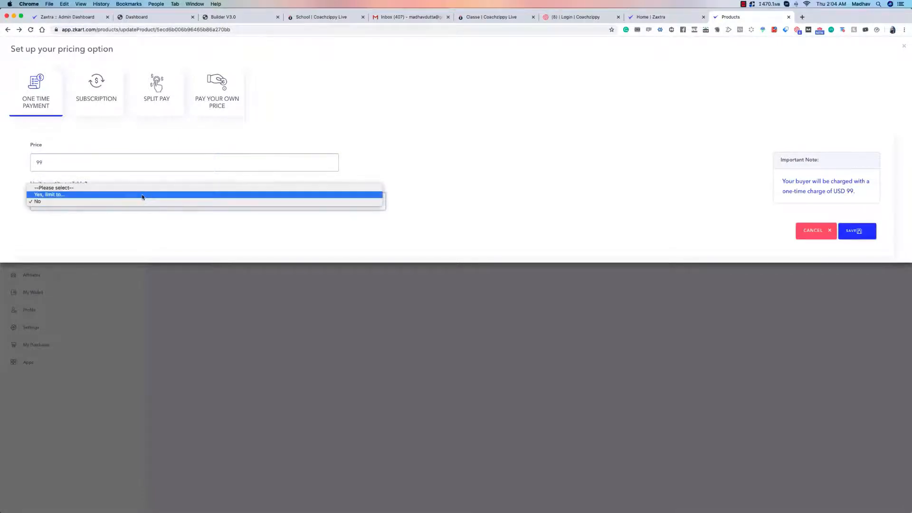
click(142, 195)
click(425, 204)
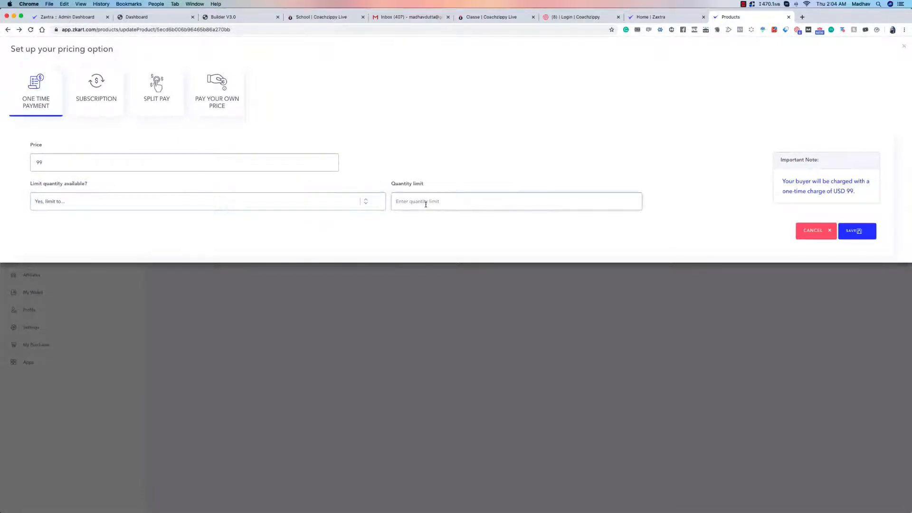
text(9)
Set the quantity limit back to No and save the one-time payment option
click(363, 201)
click(280, 207)
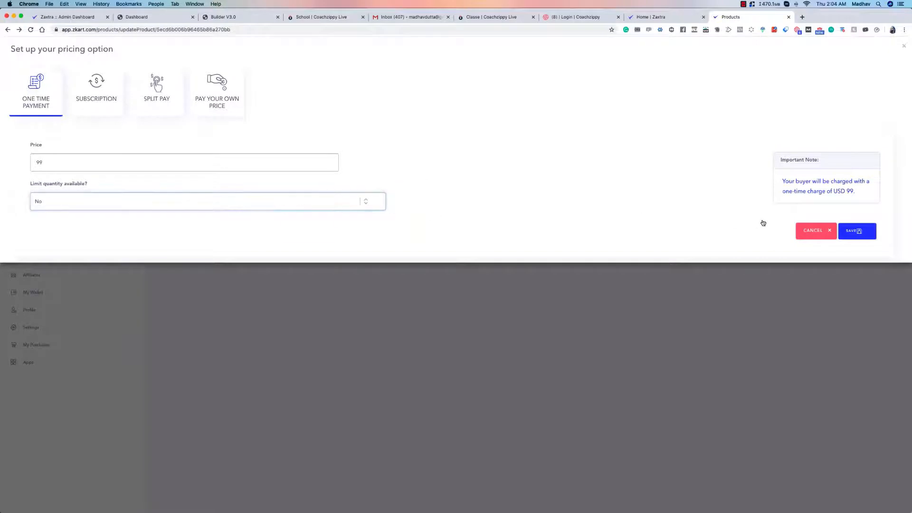
click(849, 231)
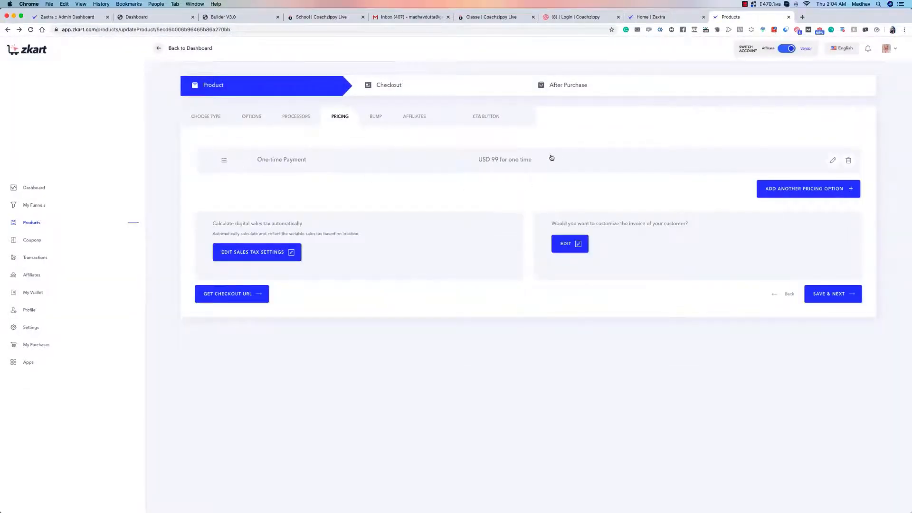
Add another pricing option as a subscription and try the Day, Weekly, Monthly, Quarterly and Yearly billing frequencies
click(831, 188)
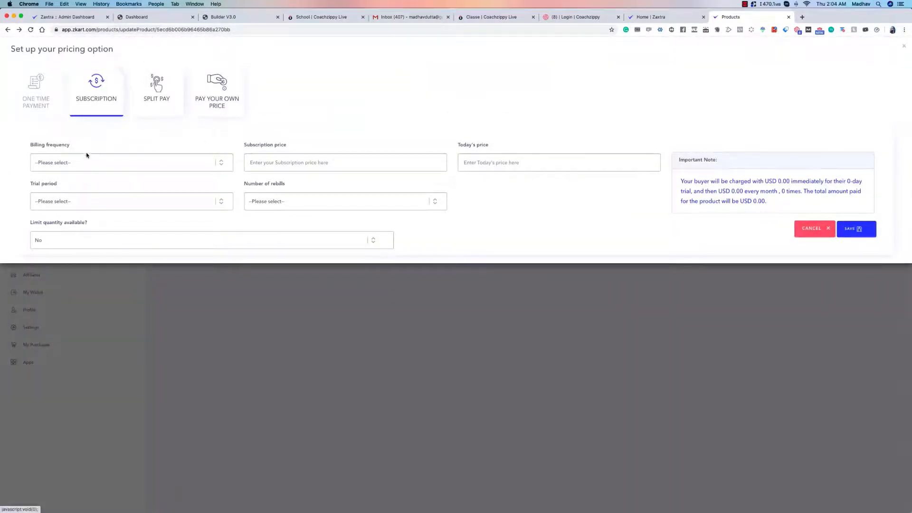
click(108, 166)
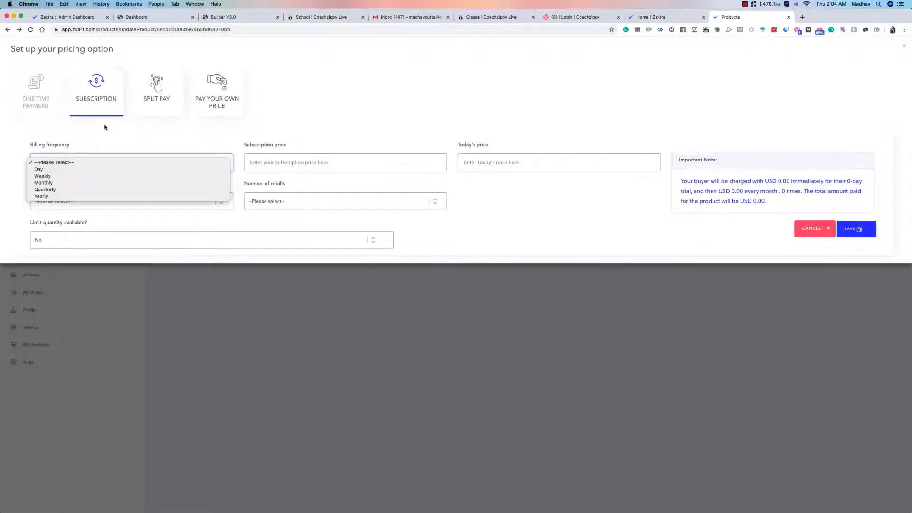
click(70, 170)
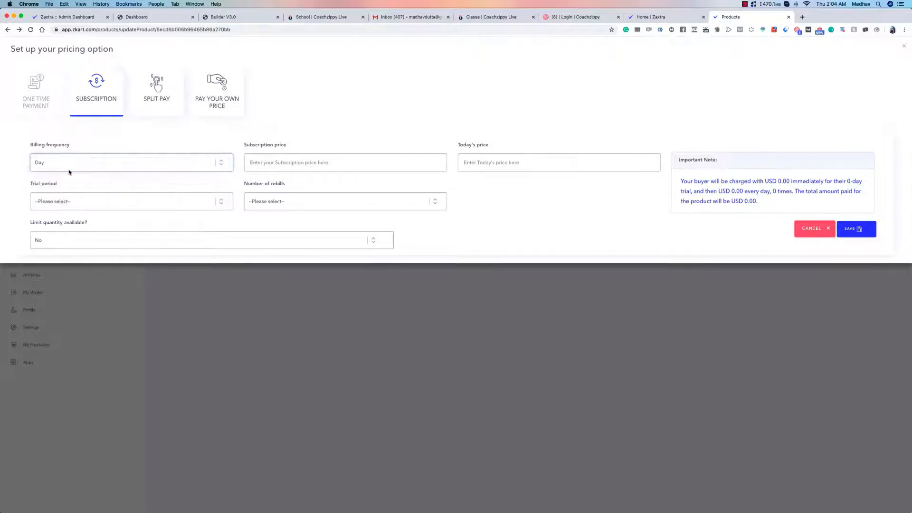
click(86, 163)
click(82, 169)
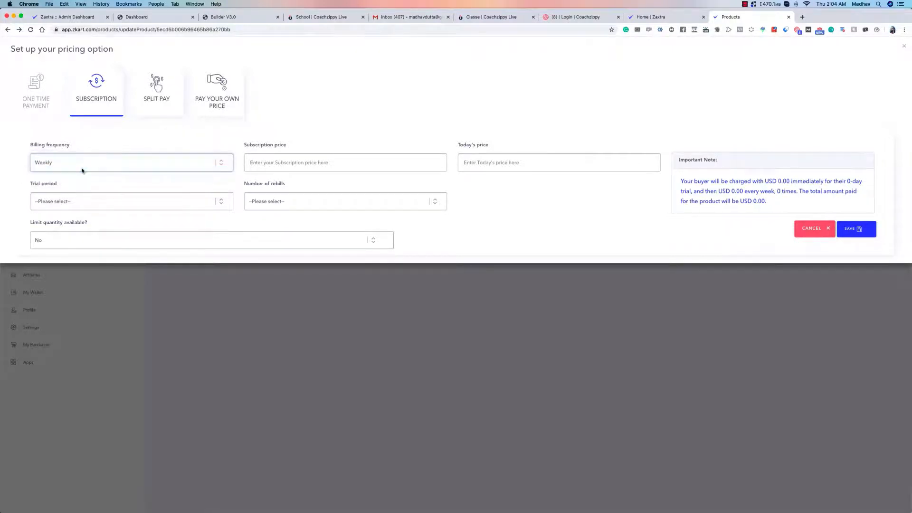
click(84, 168)
click(84, 170)
click(85, 170)
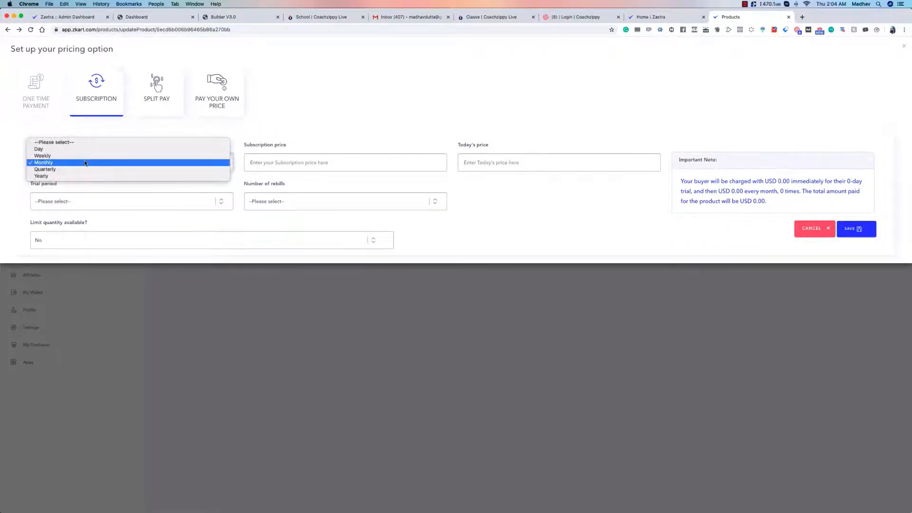
click(84, 170)
click(86, 162)
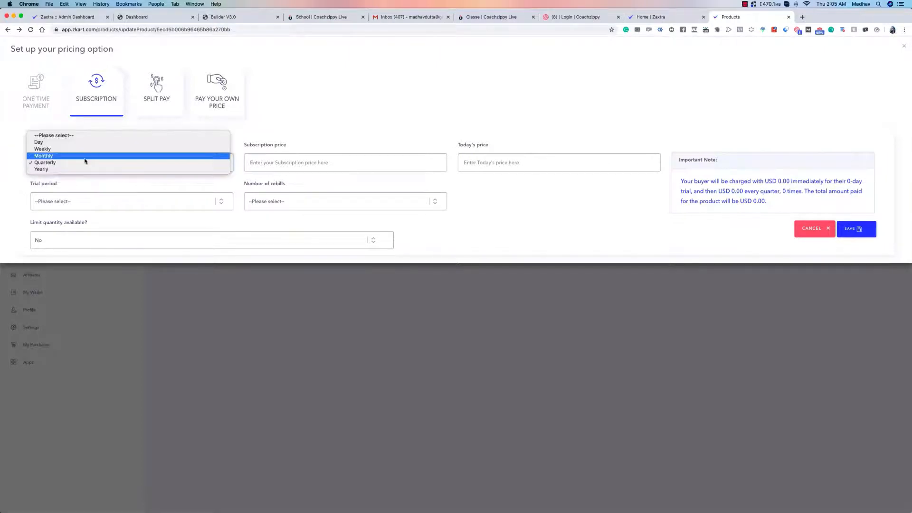
click(82, 172)
click(84, 165)
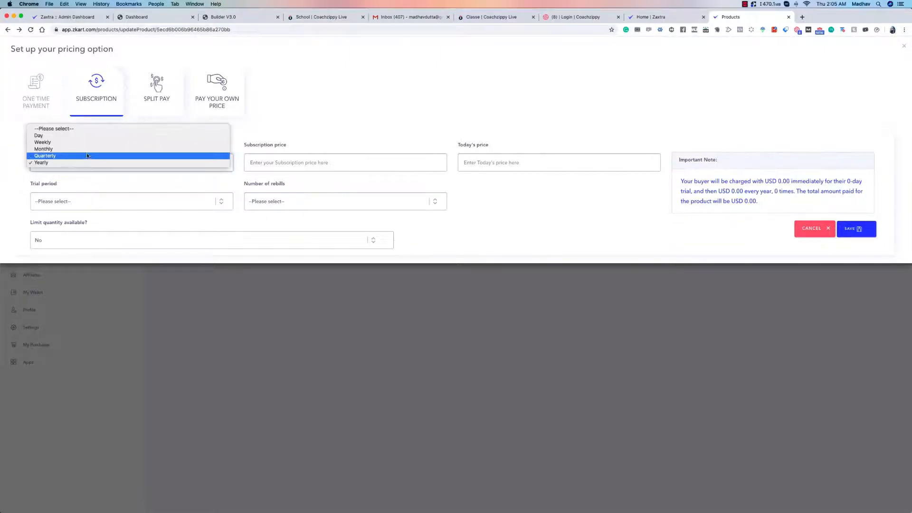
Switch the billing frequency between Monthly and Yearly, and finish with Monthly for the subscription
click(87, 146)
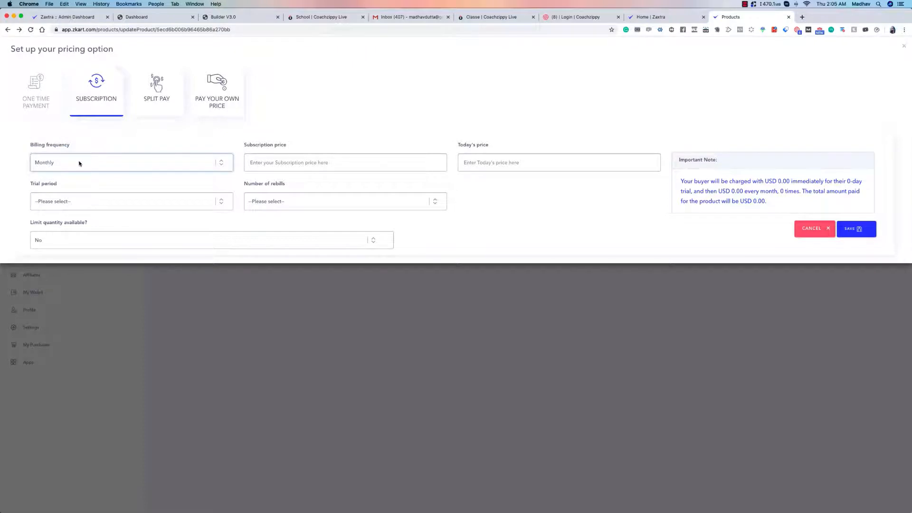
click(82, 162)
click(69, 177)
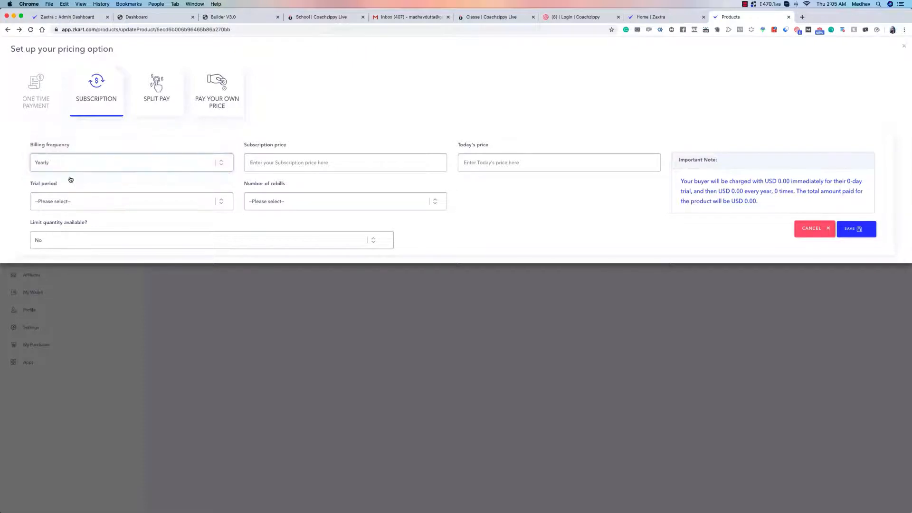
click(92, 157)
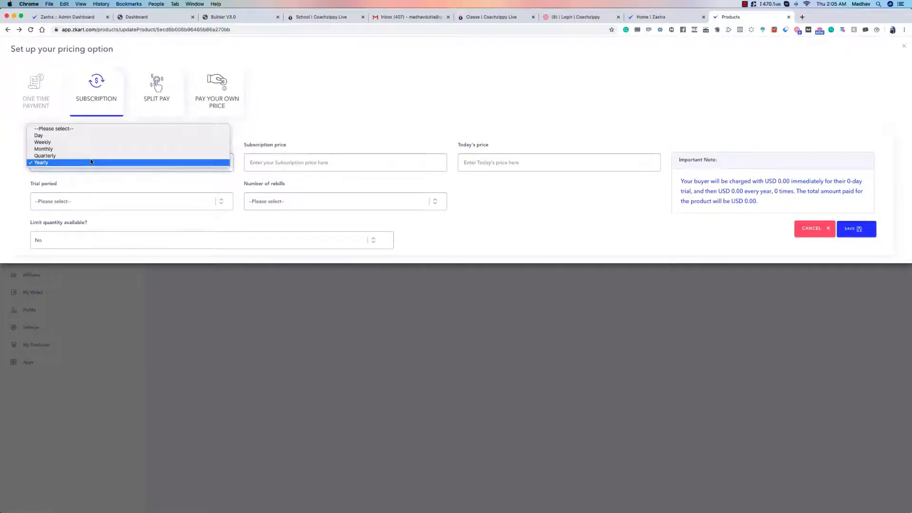
click(92, 149)
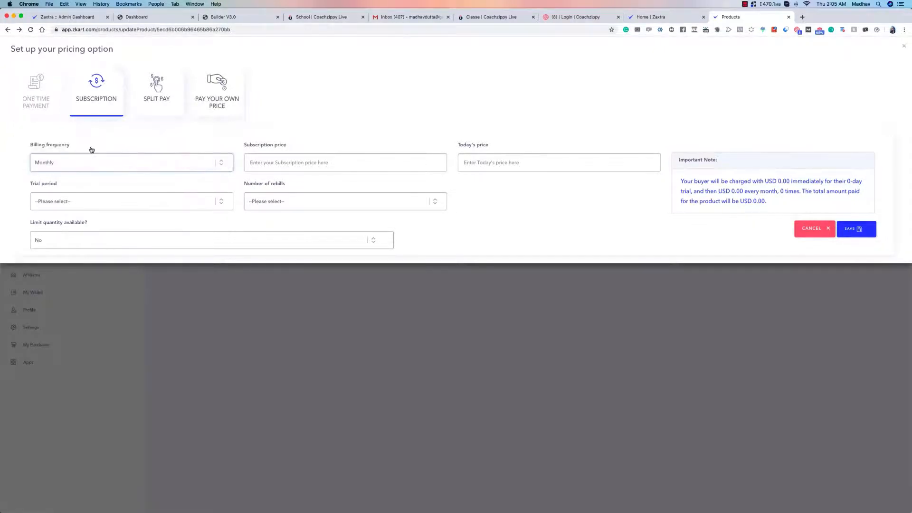
Set the subscription price to 9 and today's price to 1
click(274, 163)
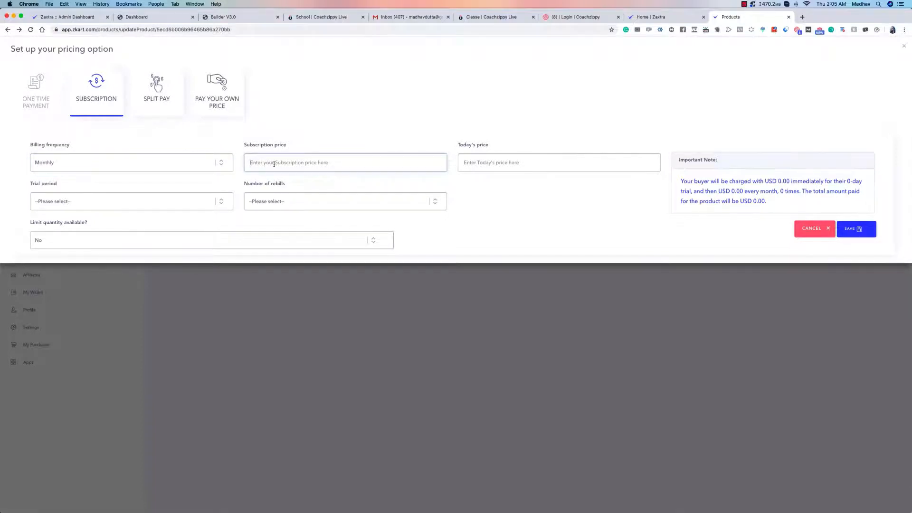
text(0)
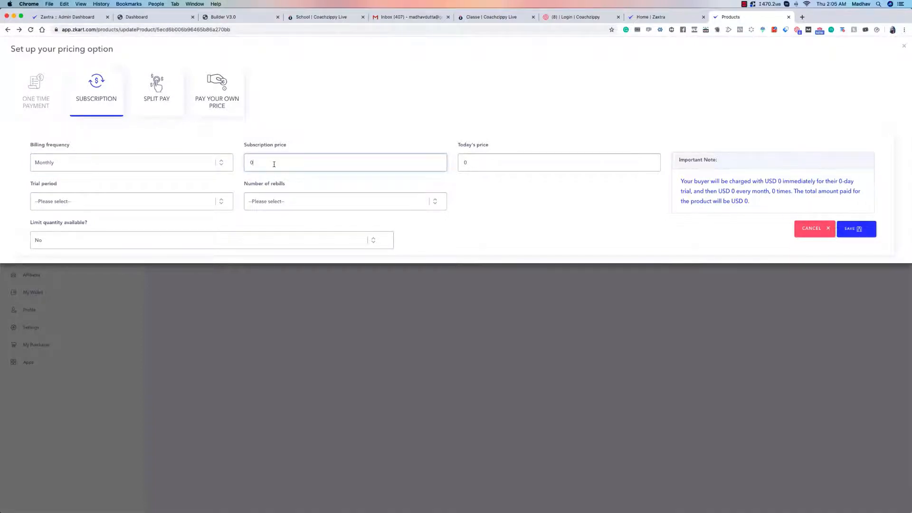
key(BackSpace)
text(9)
drag(502, 162, 458, 162)
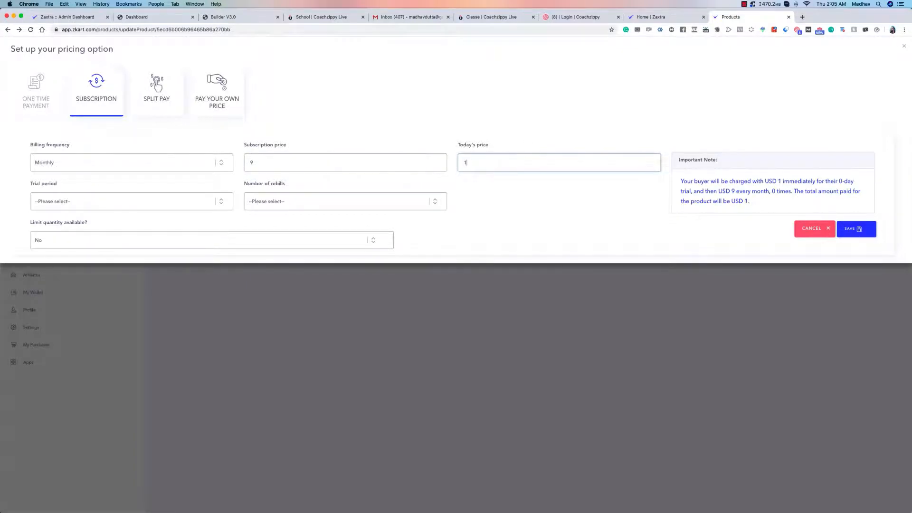
key(BackSpace)
text(0)
key(BackSpace)
text(1)
Try a 3-day trial period for the subscription and set it to 7 days
click(202, 207)
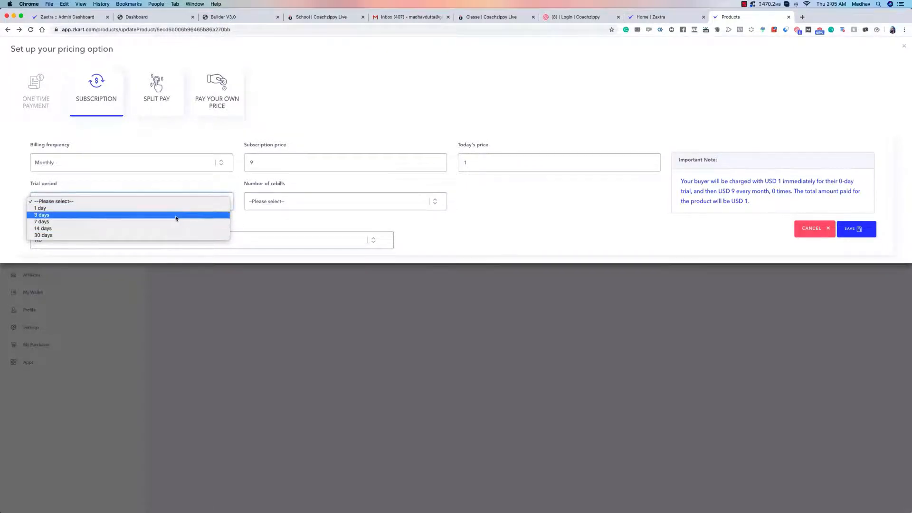
click(175, 215)
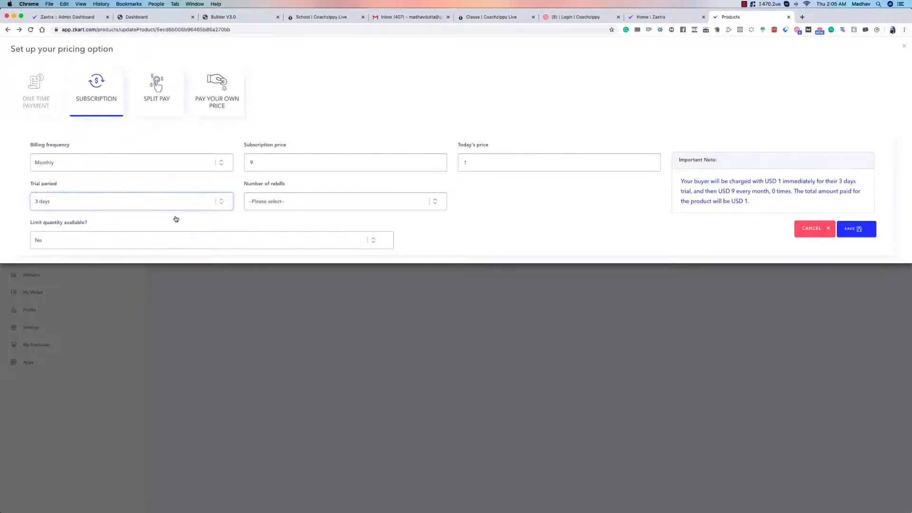
click(173, 194)
click(171, 206)
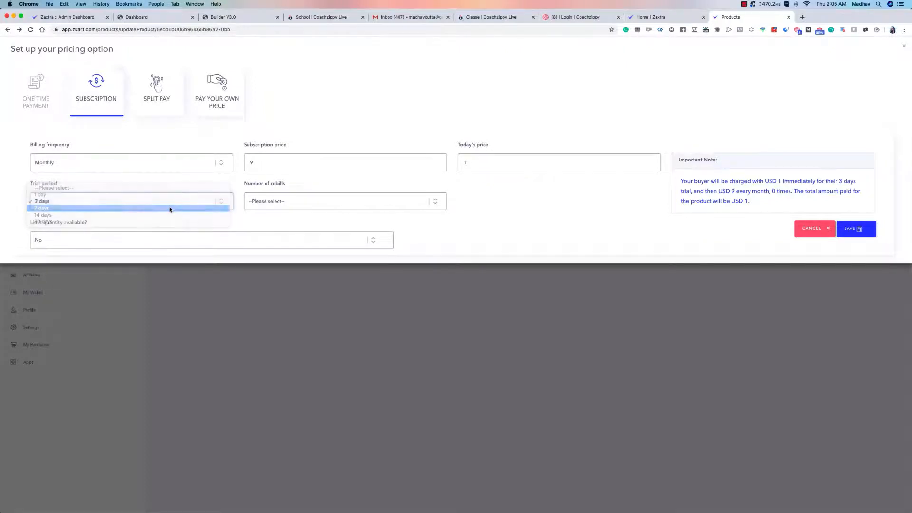
Choose a custom number of rebills, try 500 and clear the value
click(301, 203)
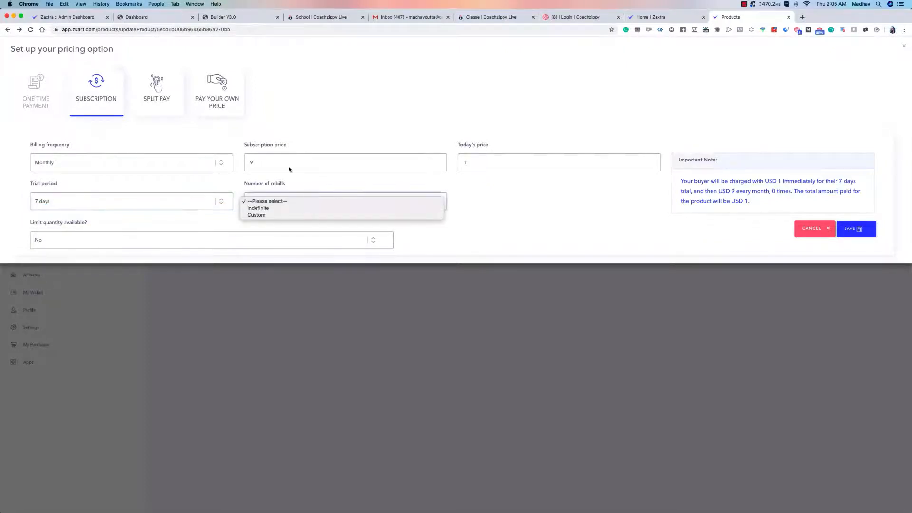
click(289, 215)
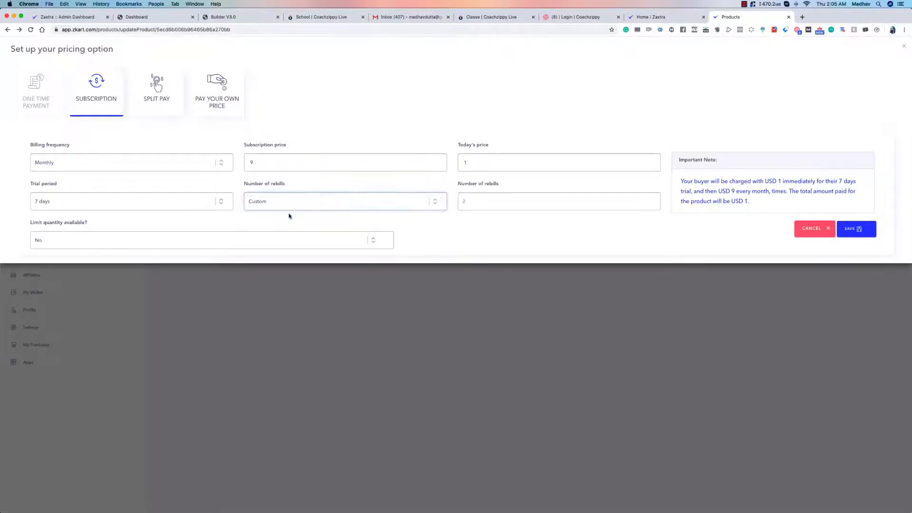
click(478, 203)
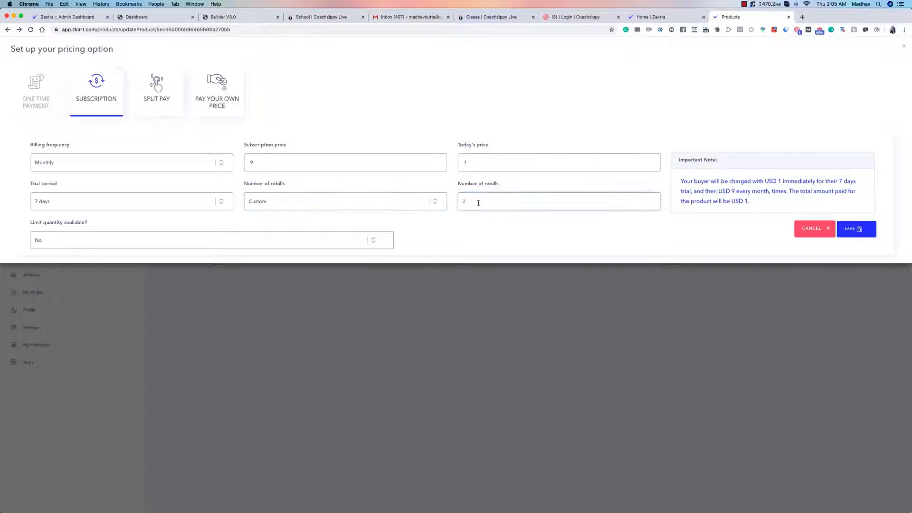
text(500)
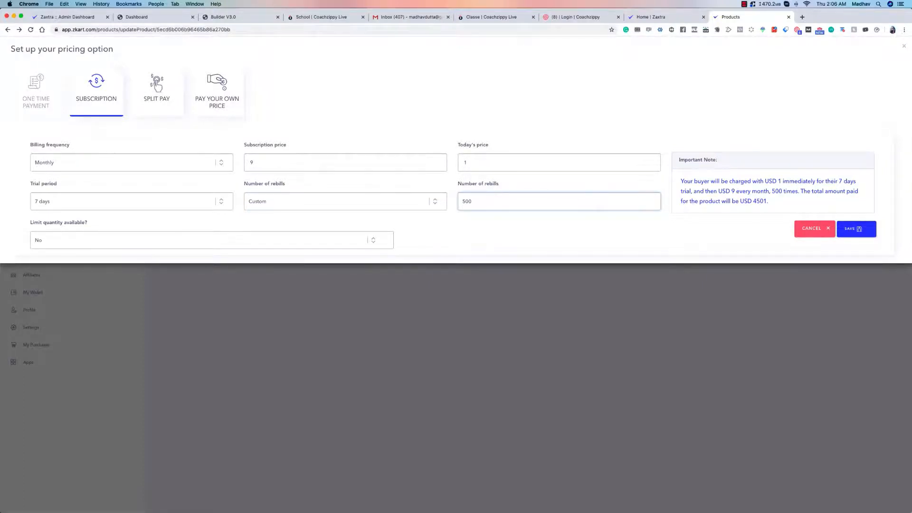
key(BackSpace)
key(BackSpace)
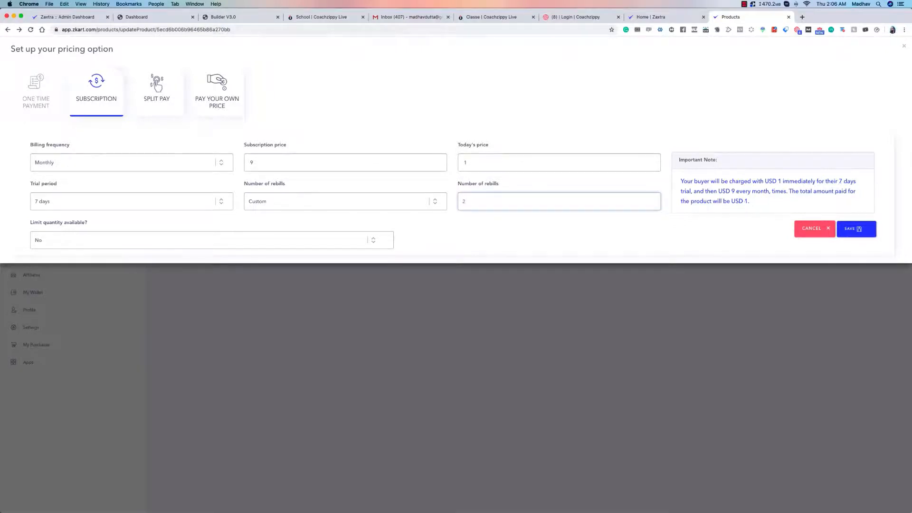
Switch the number of rebills to Indefinite and back to Custom
click(346, 204)
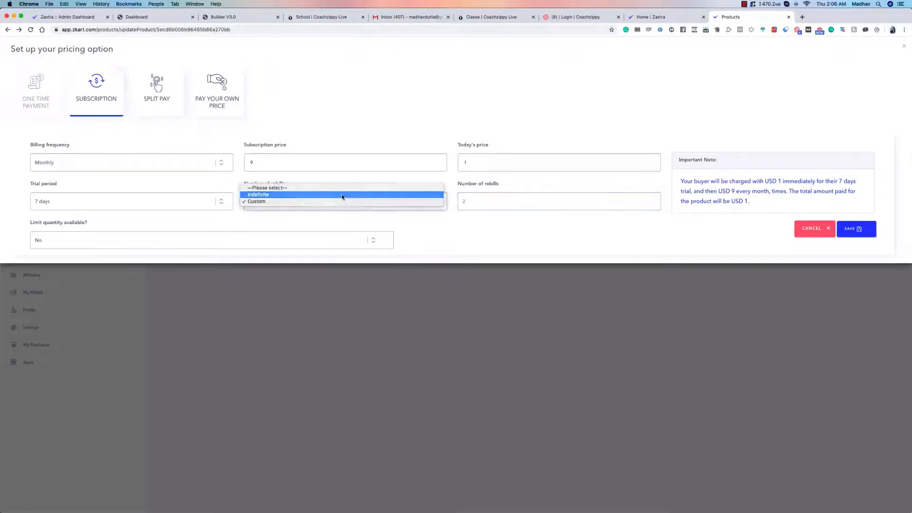
click(340, 193)
click(345, 204)
click(345, 206)
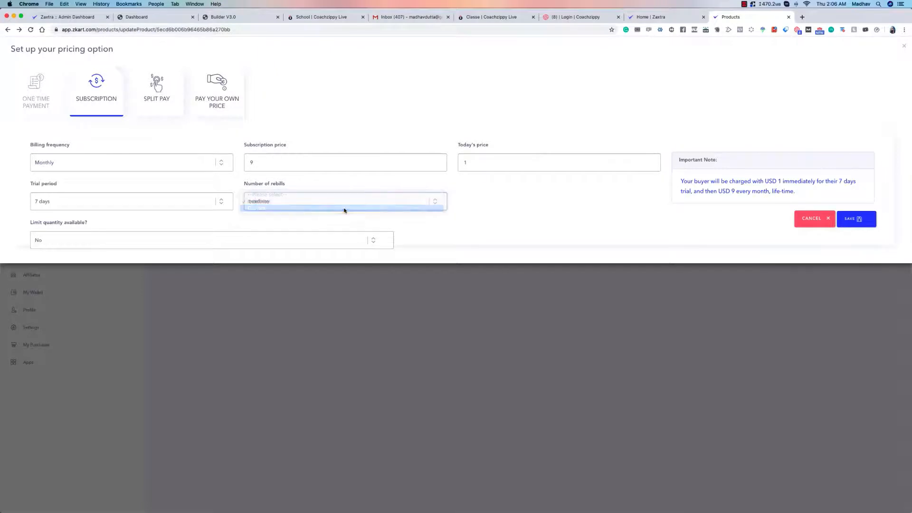
Try a subscription price of 99 with a custom number of 12 rebills
double_click(283, 161)
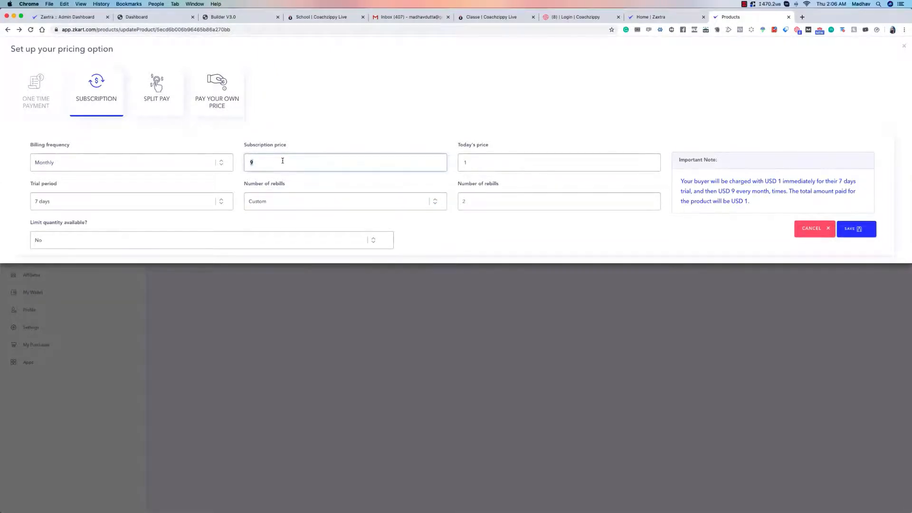
text(9)
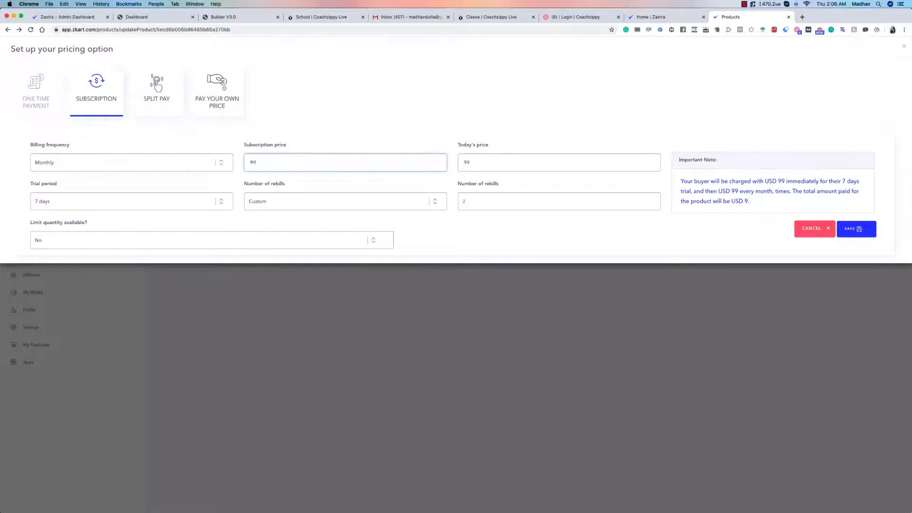
click(370, 202)
click(517, 199)
click(517, 200)
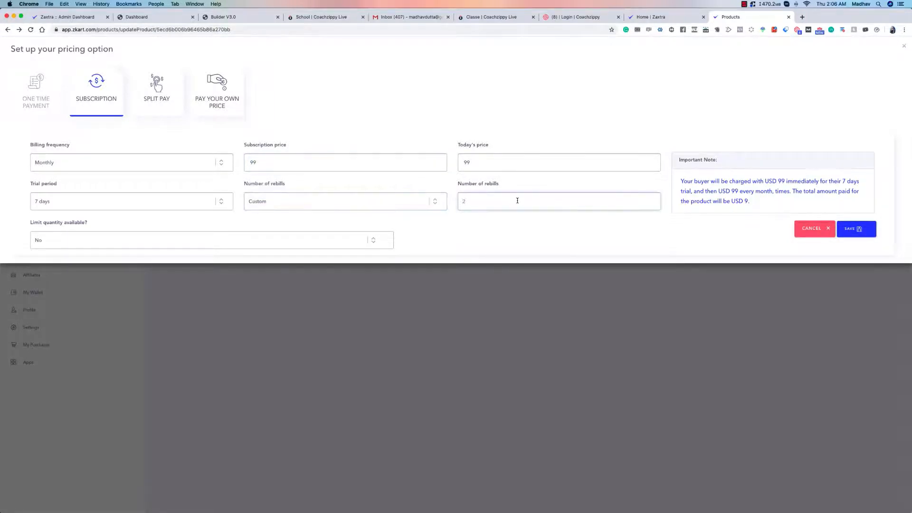
text(12)
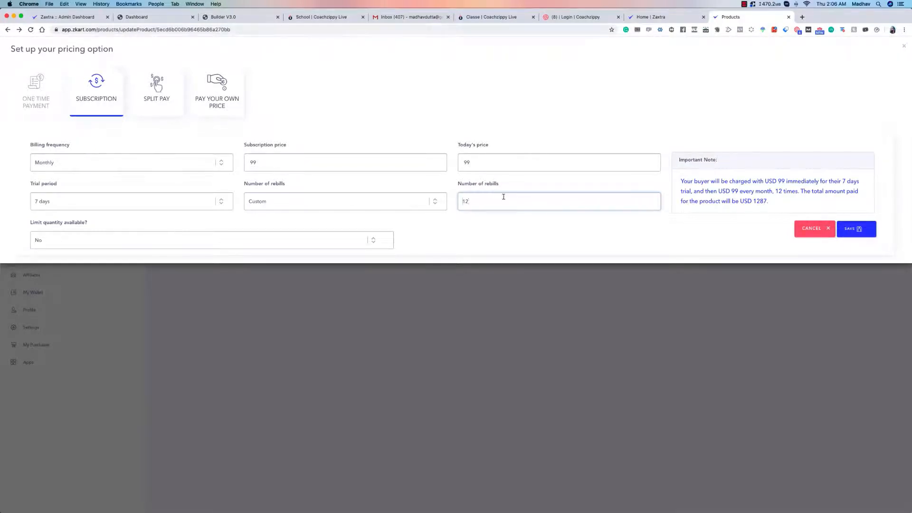
Try 60 and 0 as the custom number of rebills
drag(489, 200, 454, 203)
text(60)
drag(506, 200, 405, 194)
text(0)
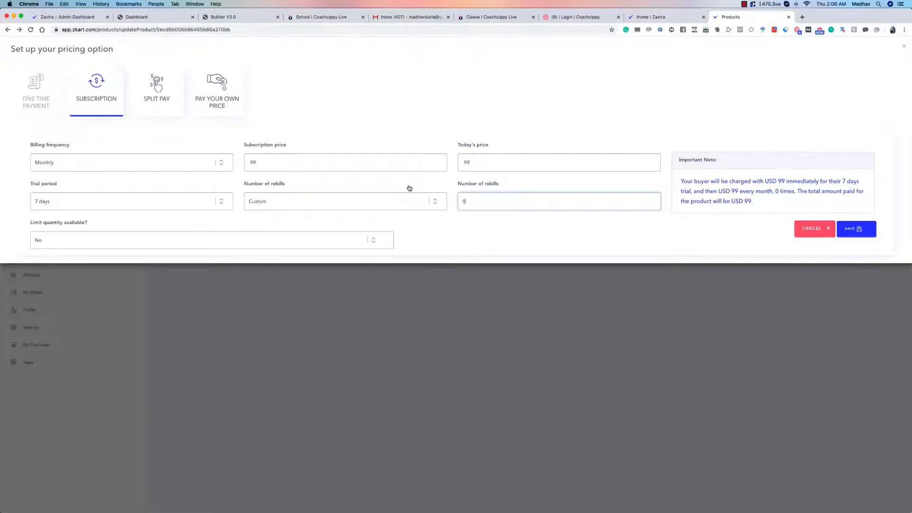
Set the number of rebills to Indefinite, with a subscription price of 9 and today's price of 1
click(388, 201)
click(389, 198)
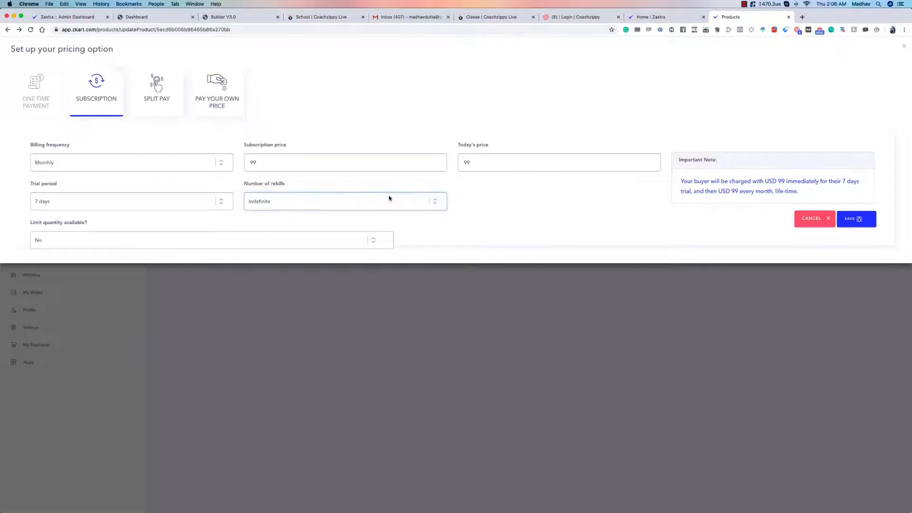
double_click(311, 165)
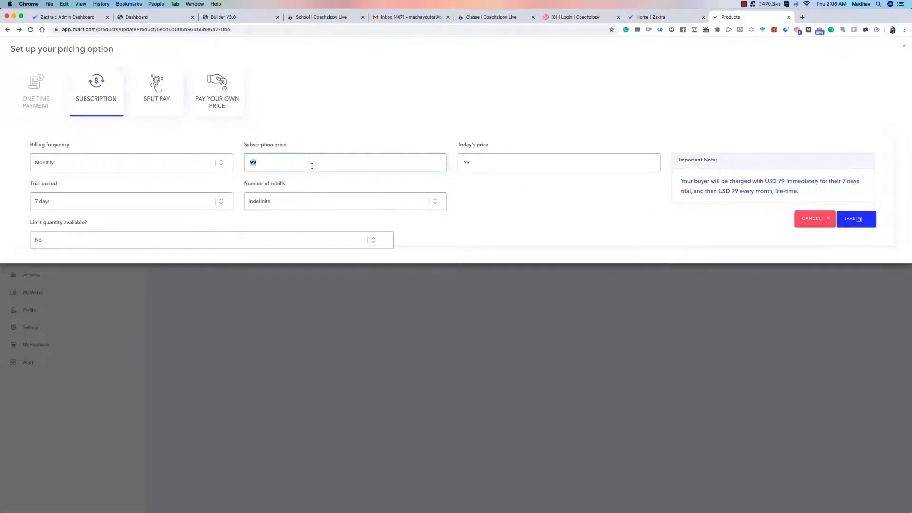
text(9)
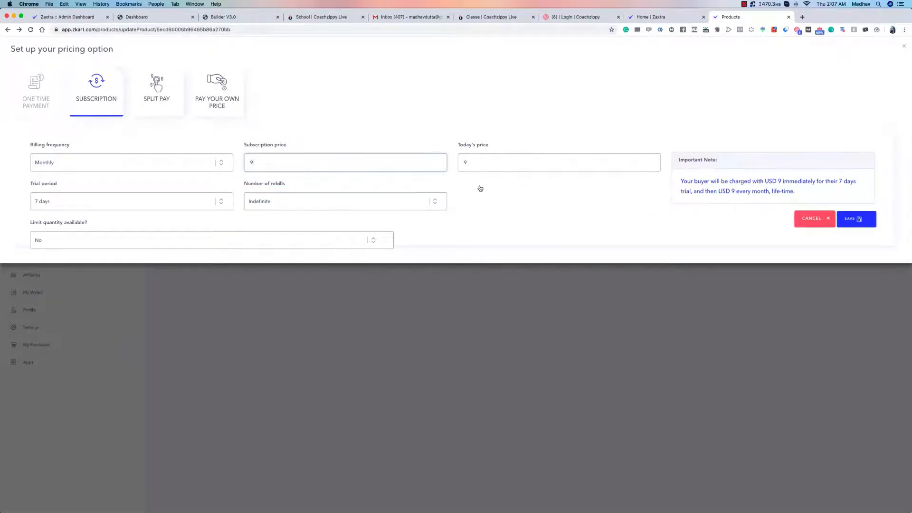
double_click(484, 160)
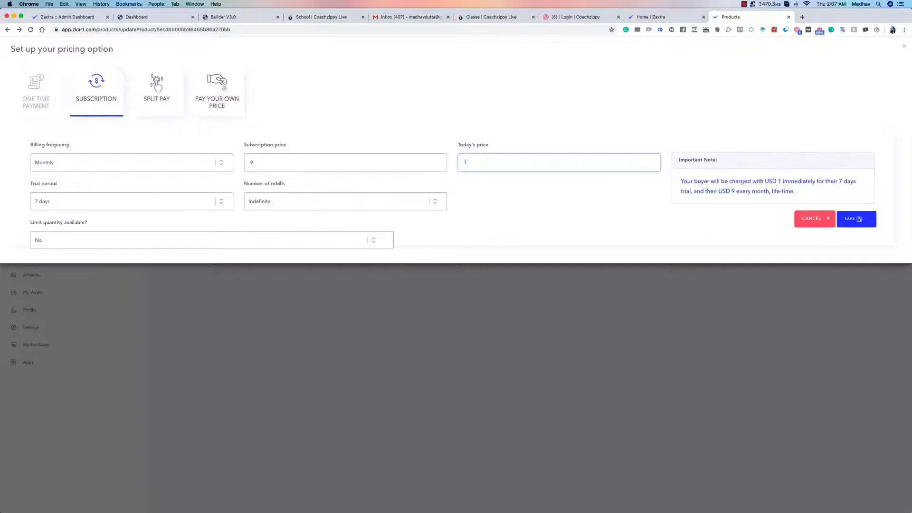
View the subscription's quantity limit choices and keep No selected
click(67, 233)
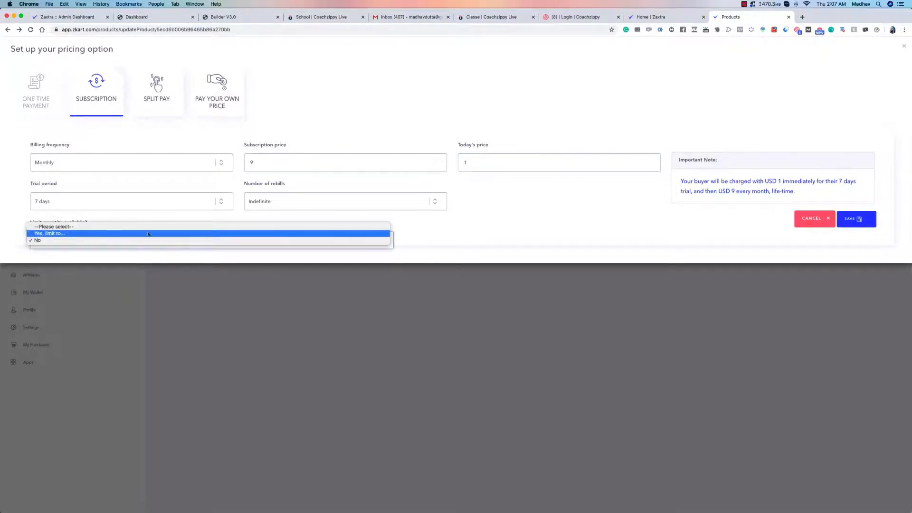
click(485, 231)
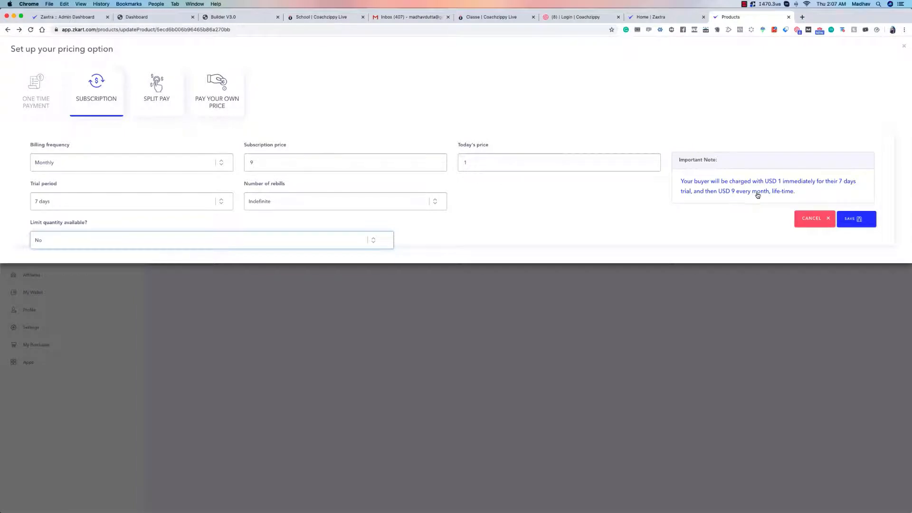
Set today's price of the monthly subscription to 0 and save the pricing option
double_click(527, 169)
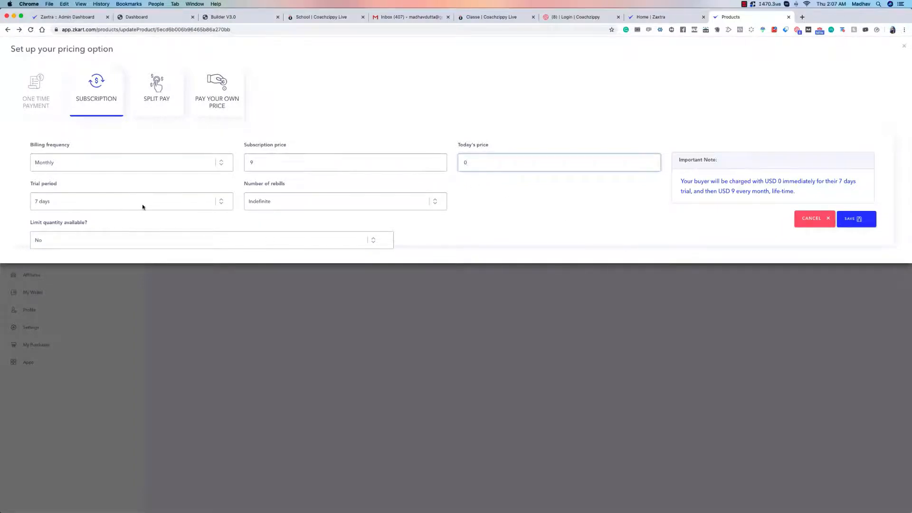
click(855, 219)
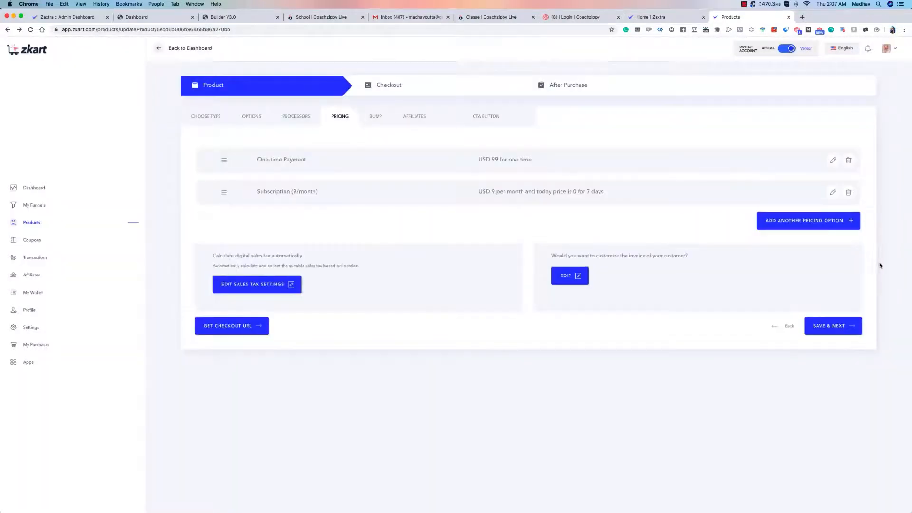
Start a split pay pricing option with a price of 35 and 3 payments including today
click(790, 220)
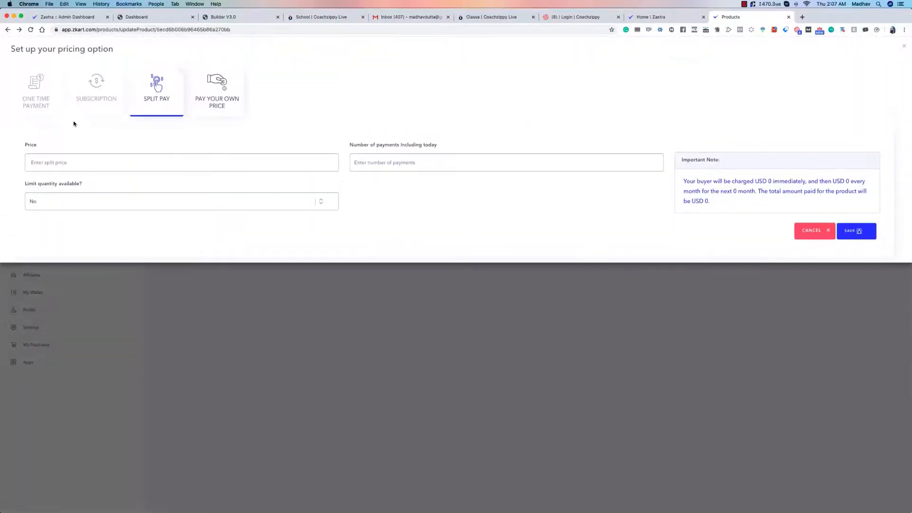
click(112, 159)
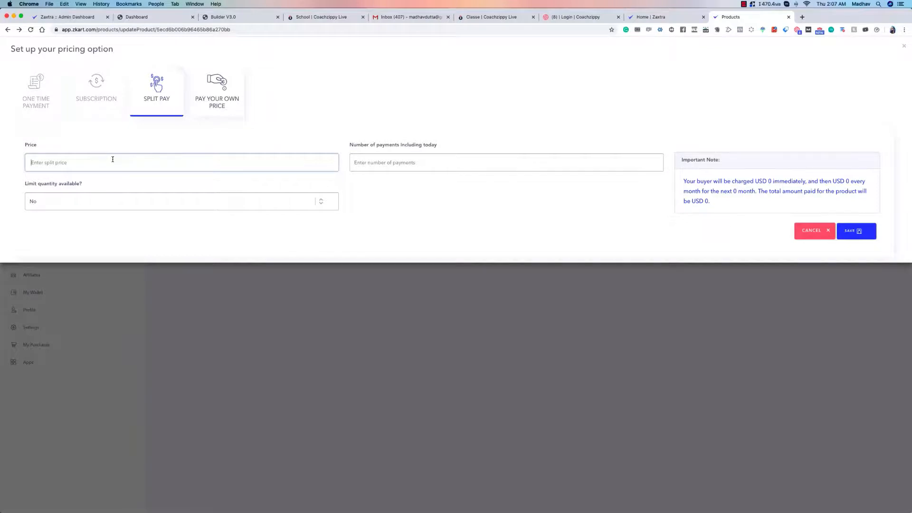
text(30)
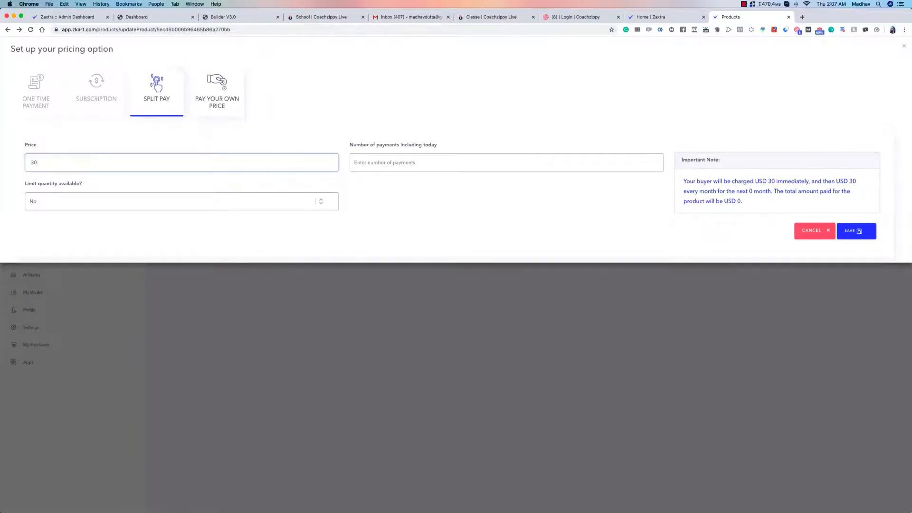
key(BackSpace)
text(5)
click(362, 168)
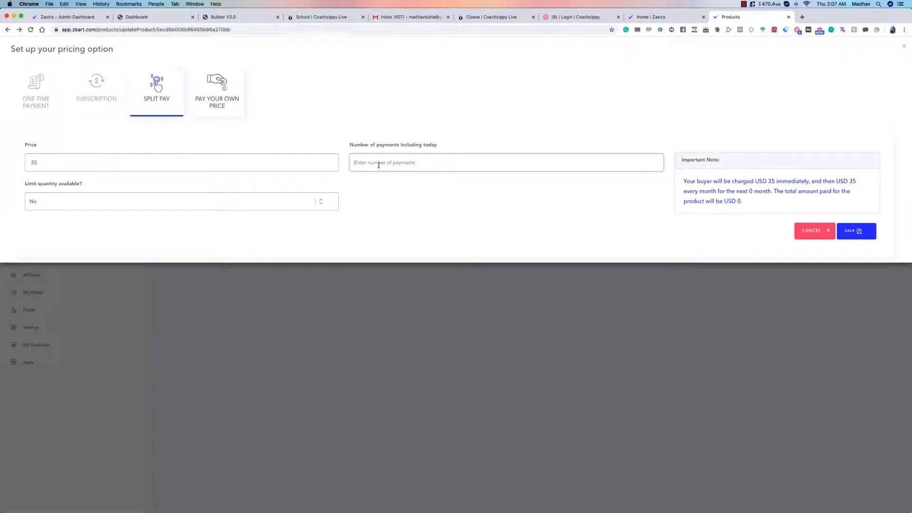
text(3)
Set the split price to 40, re-enter 3 as the number of payments, and save the pricing option
double_click(60, 164)
text(40)
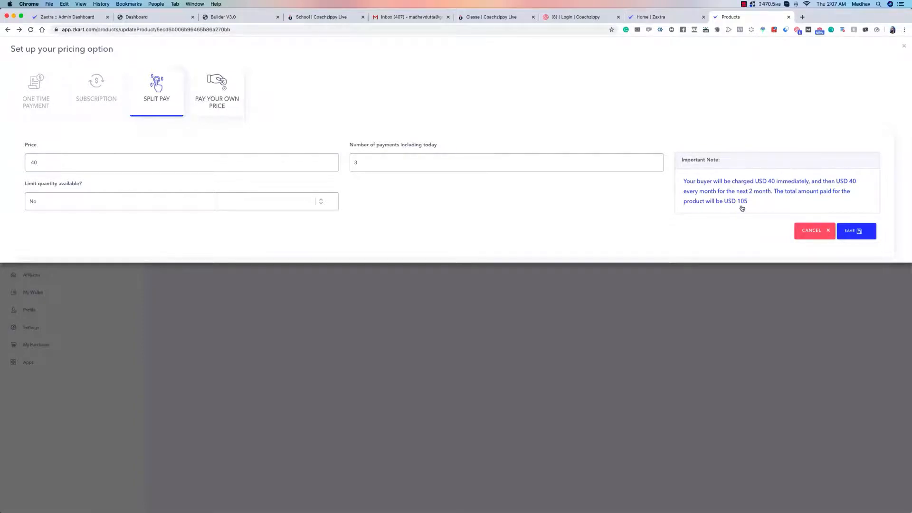
click(454, 165)
key(BackSpace)
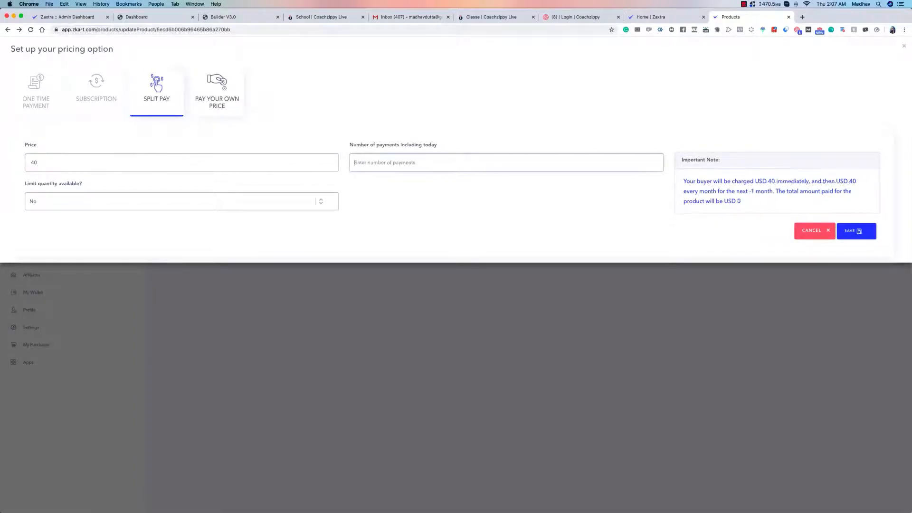
text(3)
click(757, 229)
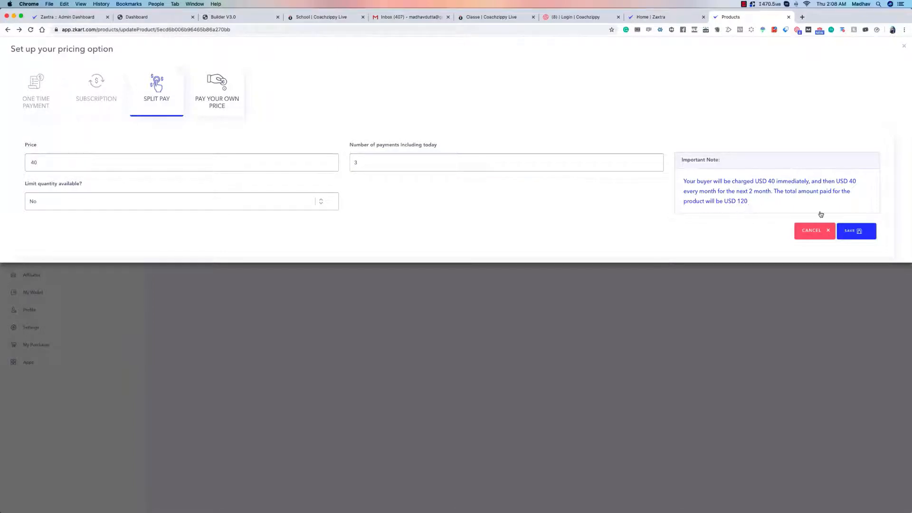
click(859, 233)
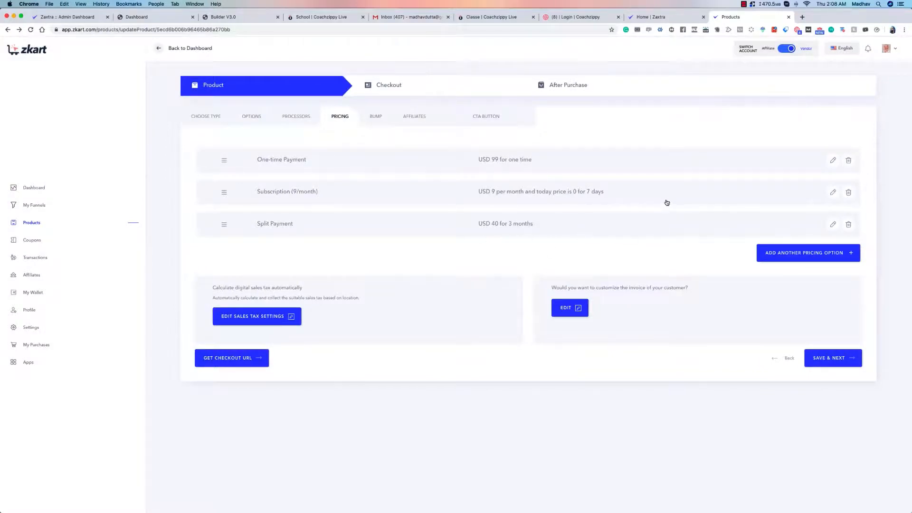
Replace the CGST and SGST entries in the product's sales tax settings with a single VAT tax of 8%
click(259, 320)
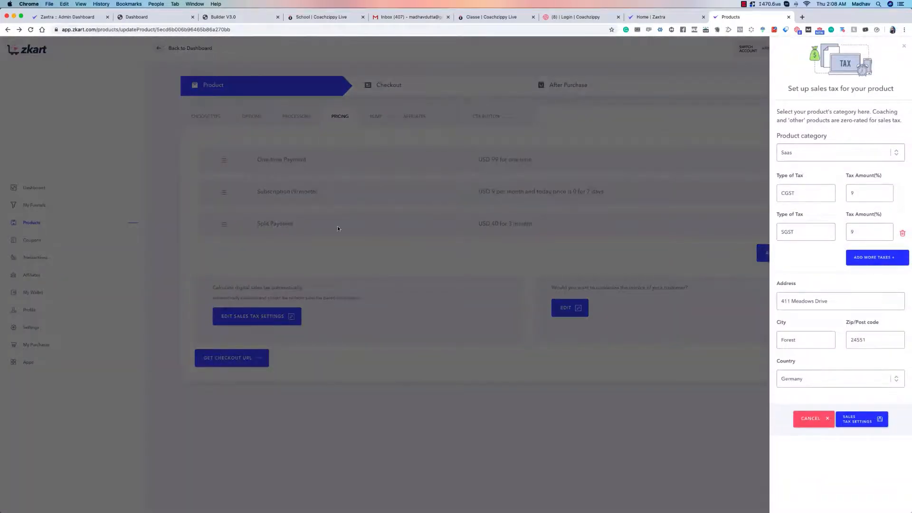
click(902, 233)
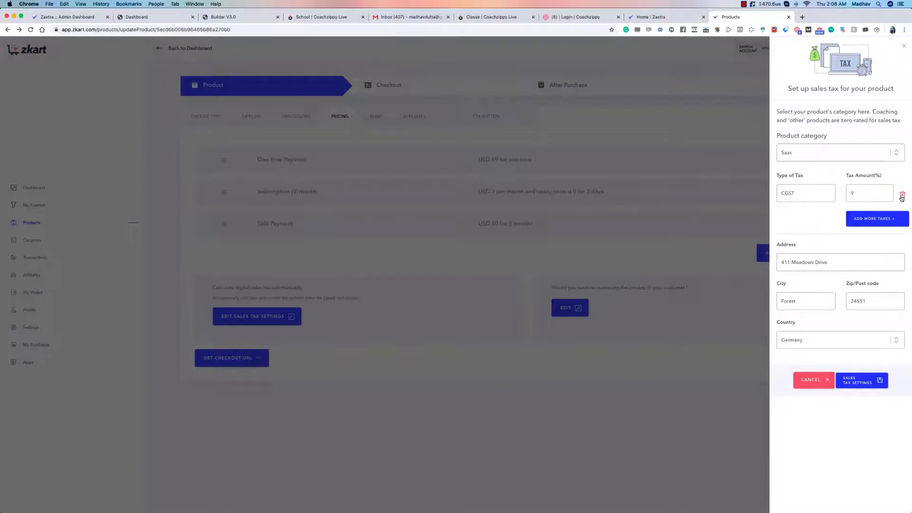
click(901, 196)
click(798, 191)
text(VAT)
click(864, 195)
text(8)
View the product category choices, keep Saas selected, and save the sales tax settings
click(804, 150)
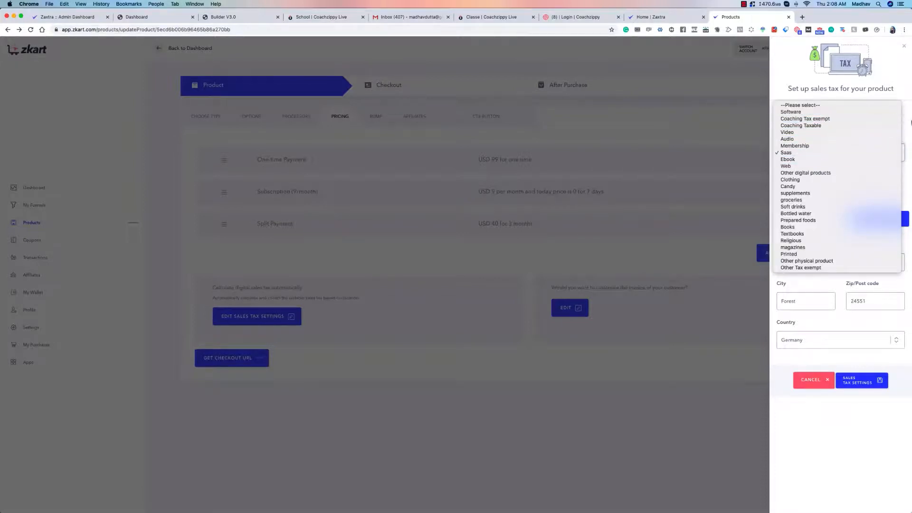
click(816, 153)
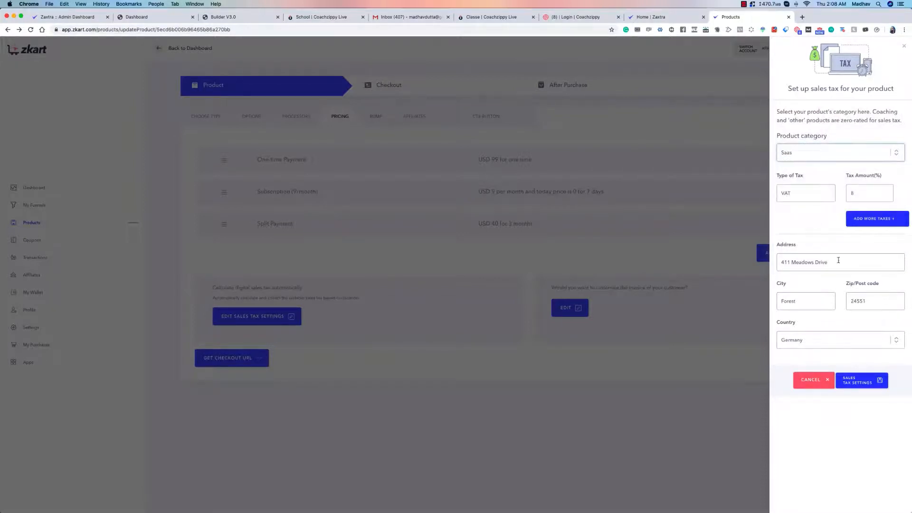
click(871, 382)
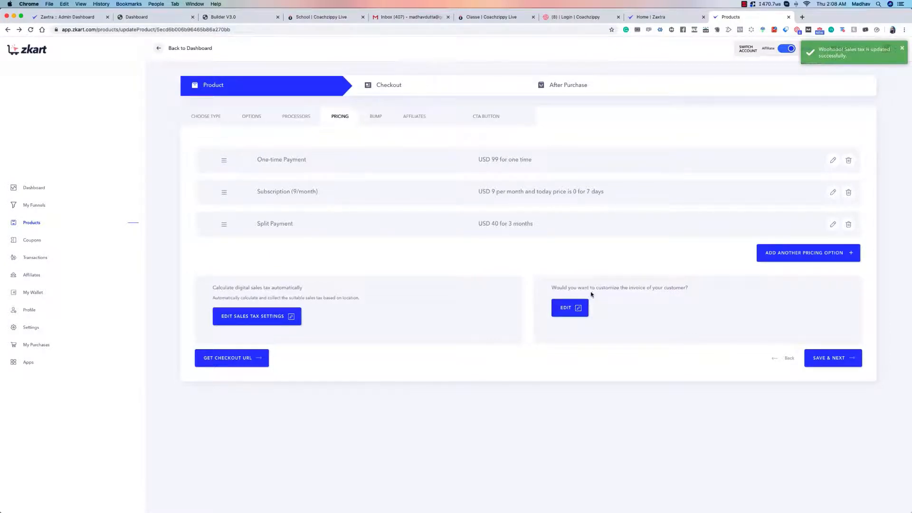
Open the customer invoice customization and accept the suggested comma after "Hey" in the invoice message
click(562, 304)
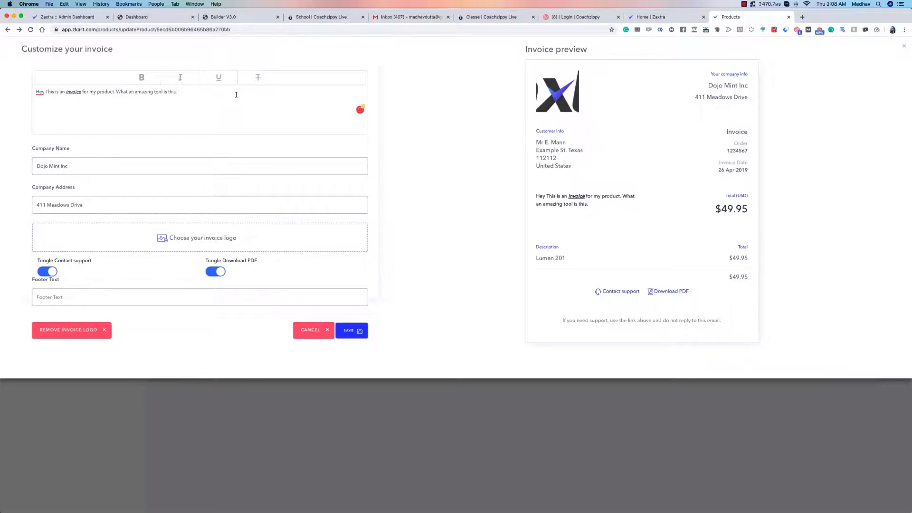
mouse_move(43, 90)
click(43, 114)
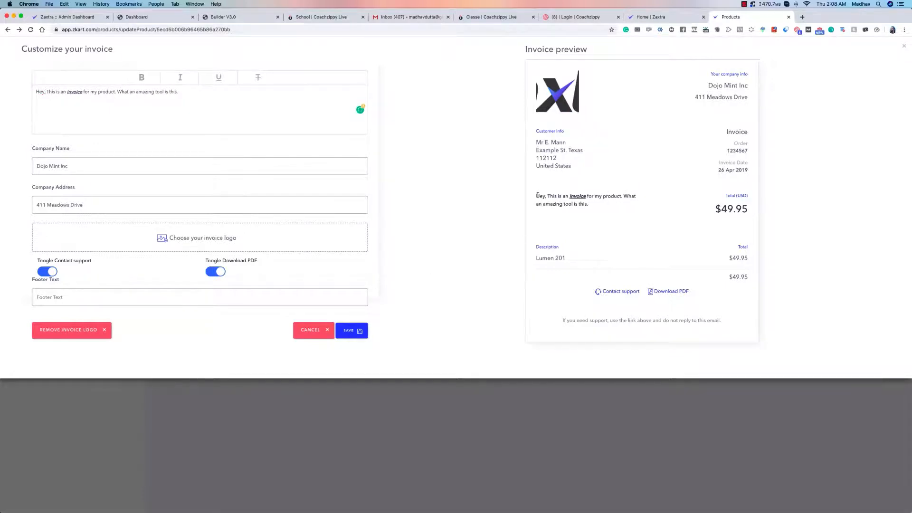
Try filler text at the end of the invoice message to test the preview, and delete it
drag(538, 195, 593, 206)
click(598, 208)
click(206, 136)
text(dfgdgd gd gdf dgdfgdgdfgdgdfgdfgdfgdfgdfgdgdfgdfg)
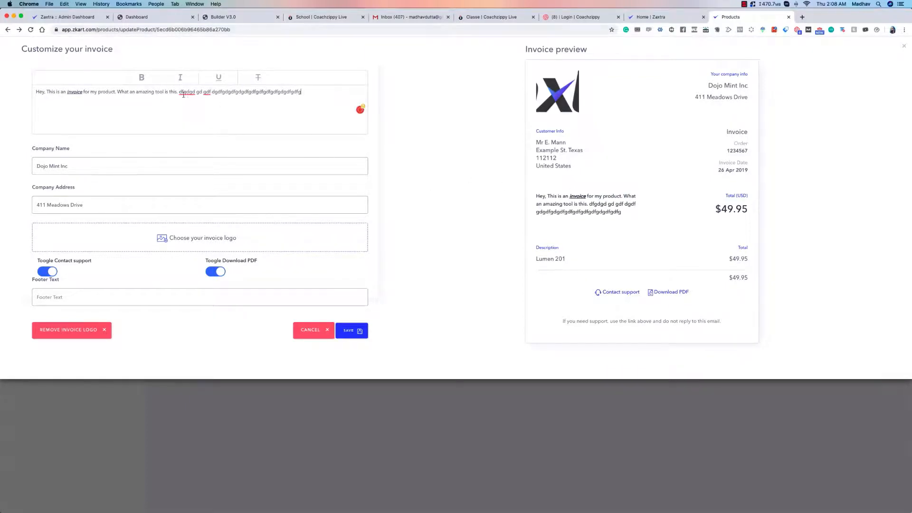
drag(178, 92, 301, 92)
key(BackSpace)
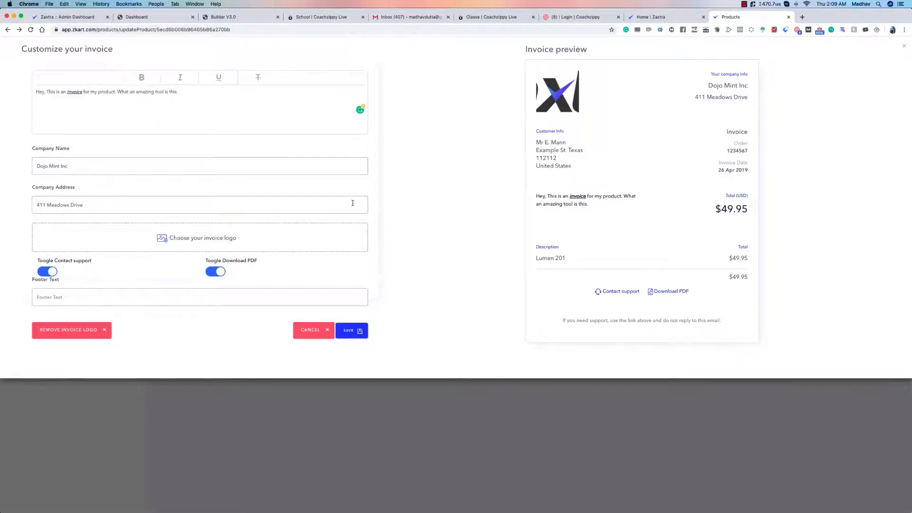
Try filler text as the invoice's footer text, and clear it
click(61, 294)
text(fdgdg)
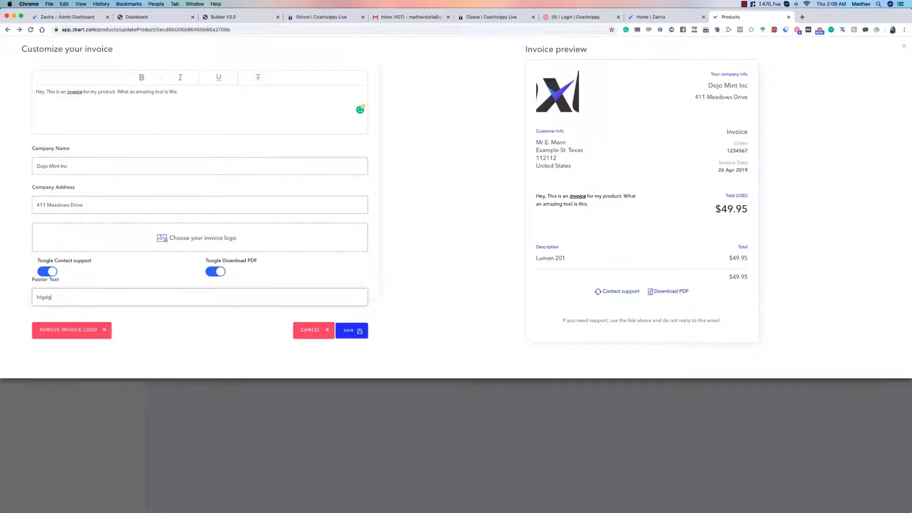
text(df dgdfgg)
key(super+a)
key(BackSpace)
Try appending "sdfsdfs" to the invoice's company name, and remove it
click(89, 166)
text(sdfsdfs)
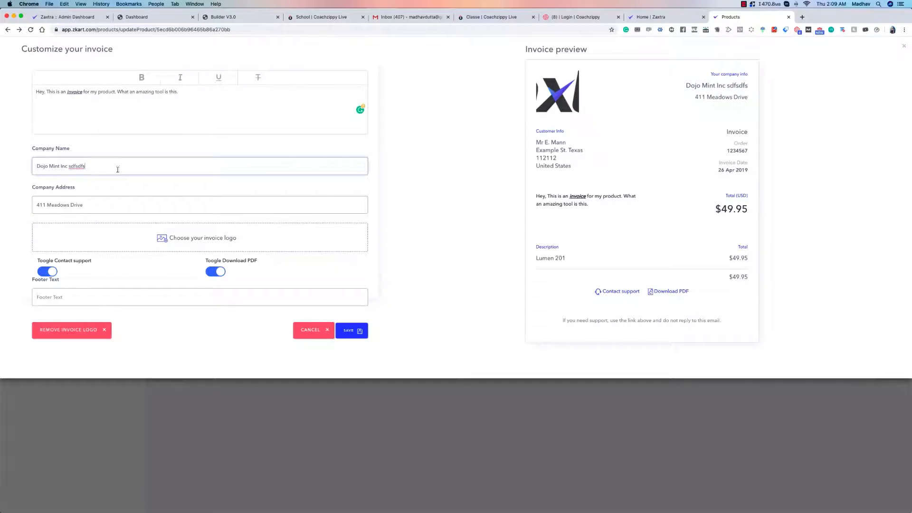
drag(118, 169, 68, 168)
key(BackSpace)
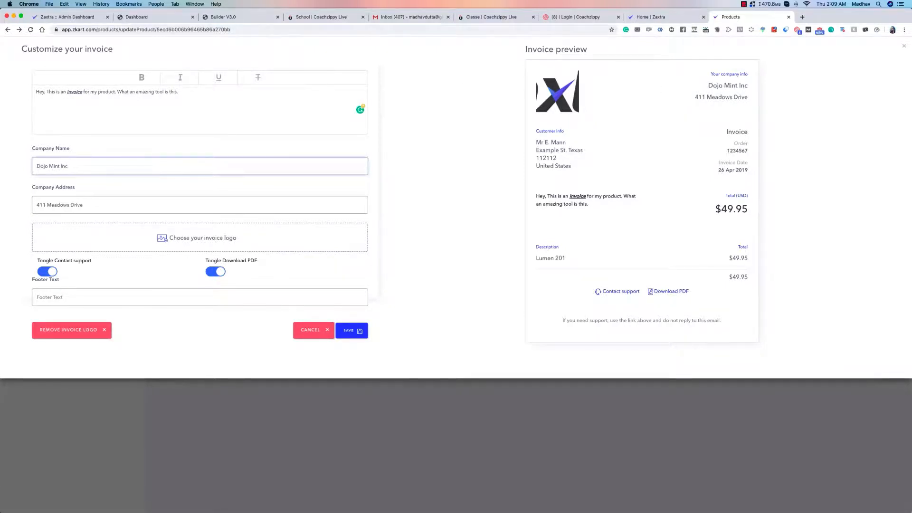
Choose Coachzippy-Logo.png from the desktop as the invoice logo
click(161, 240)
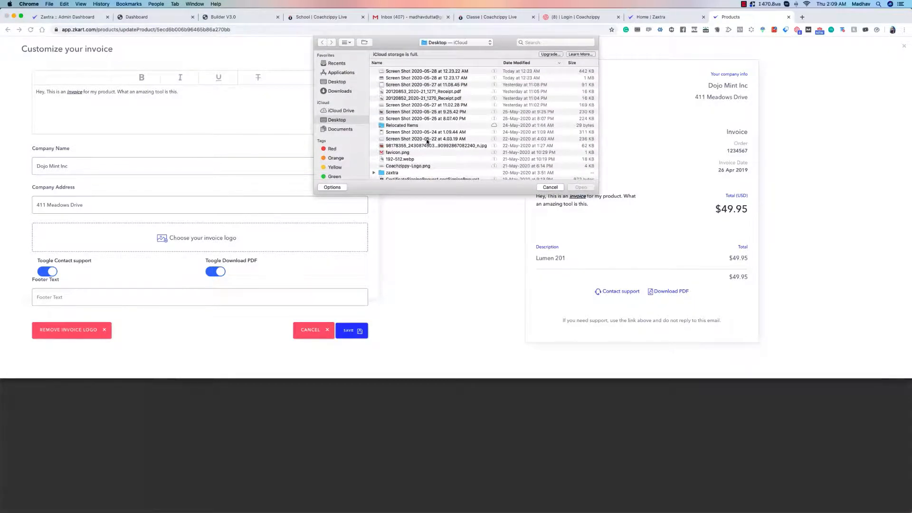
scroll(427, 143, down, 5)
click(481, 101)
key(space)
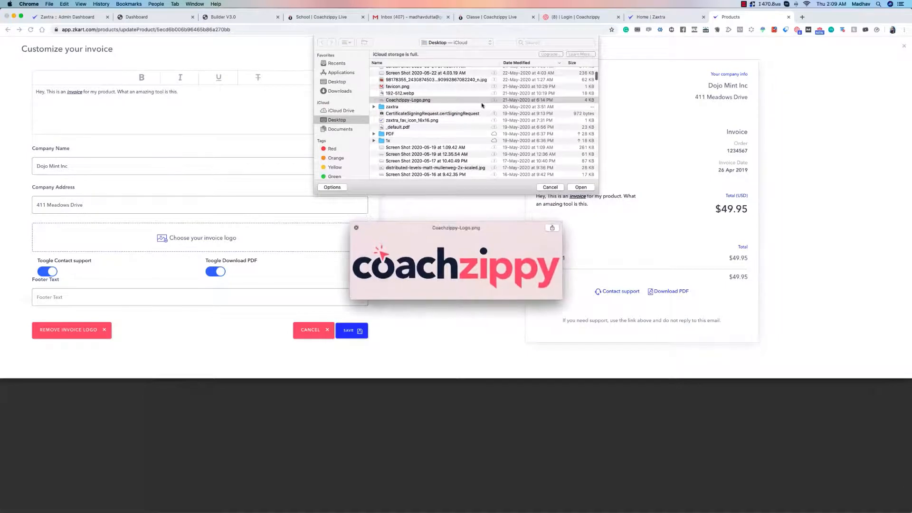
click(593, 185)
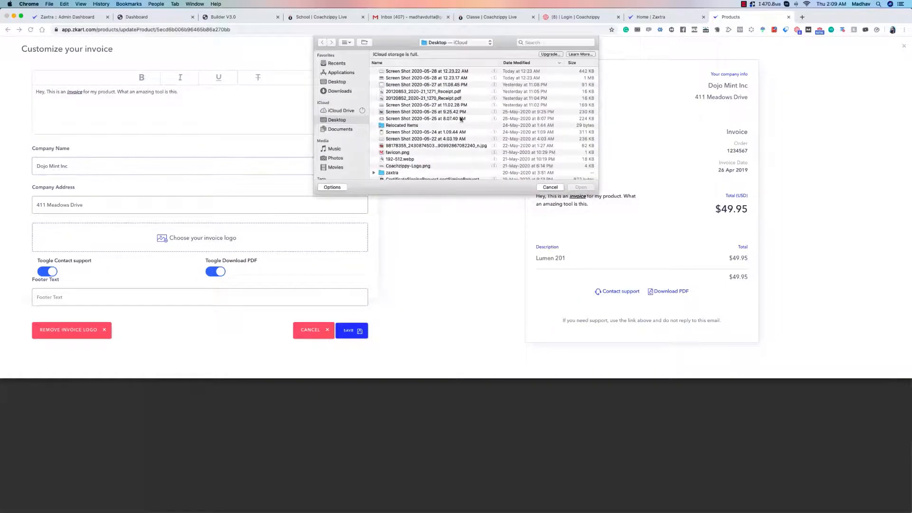
double_click(418, 168)
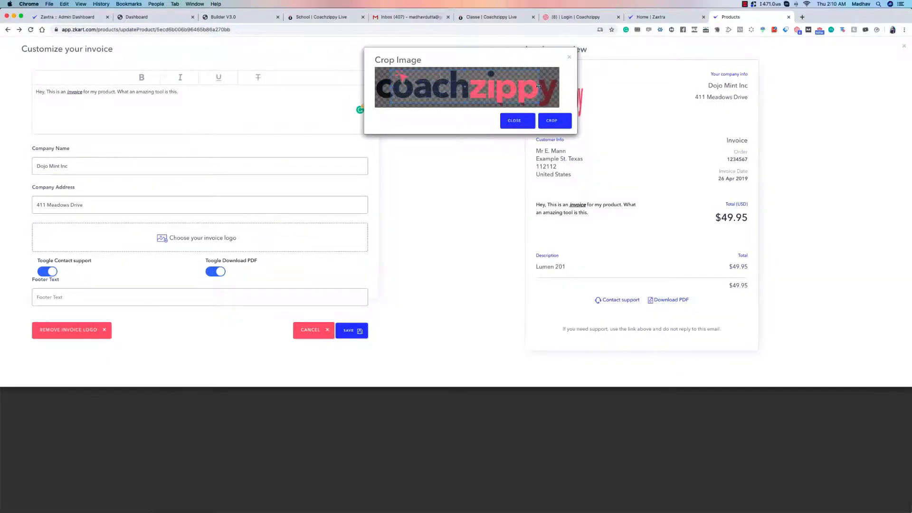
Crop the uploaded logo to the letter "o" with the red arrow above it
drag(538, 86, 415, 87)
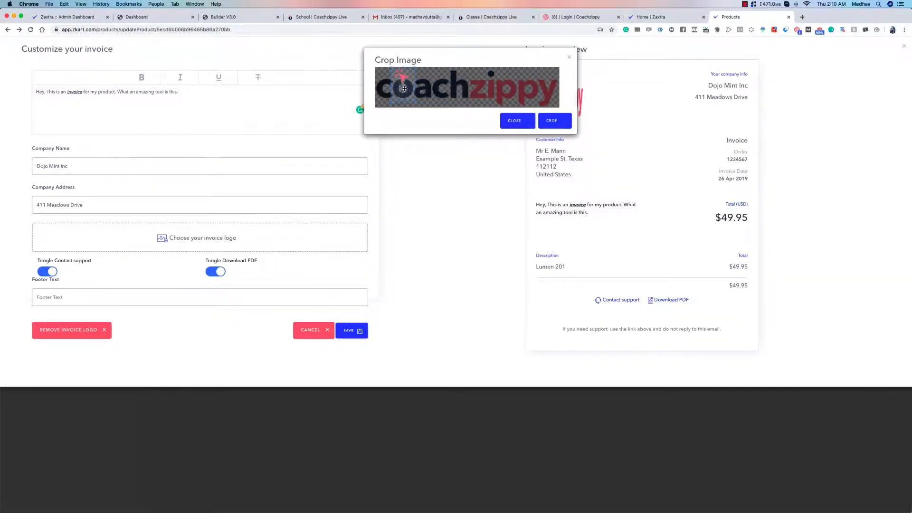
drag(416, 100, 416, 113)
click(549, 121)
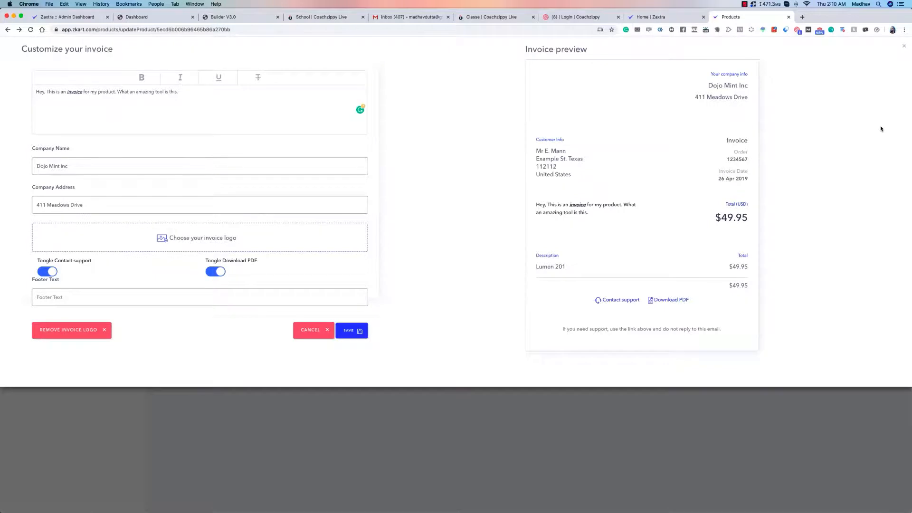
click(488, 144)
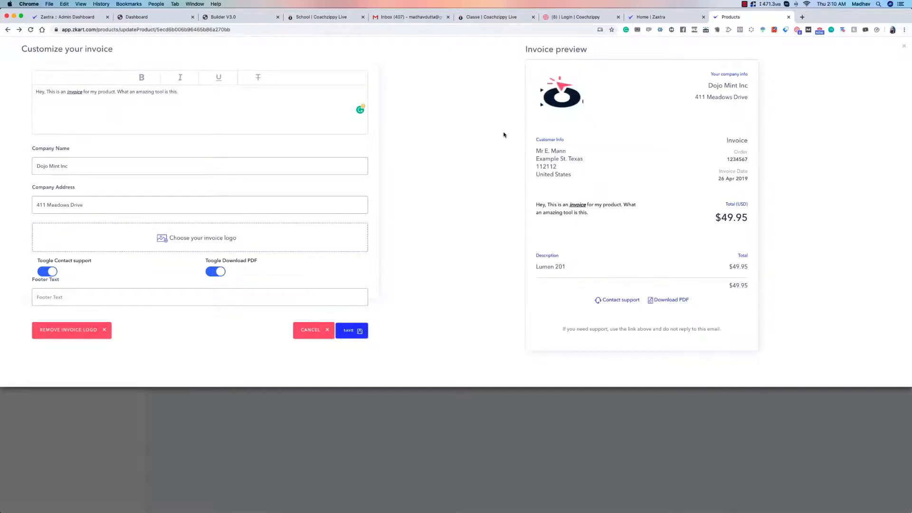
Save the customized invoice and the product's pricing options, proceeding to the bump offer
click(349, 331)
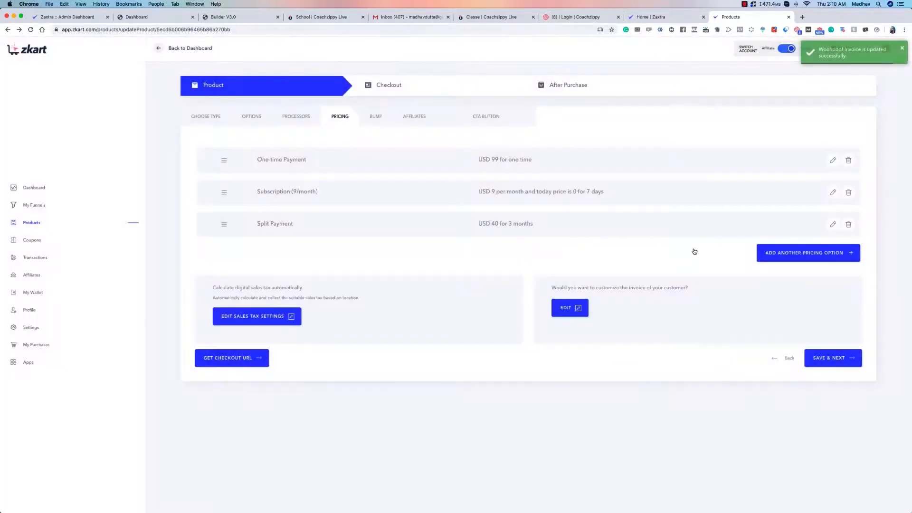
click(832, 363)
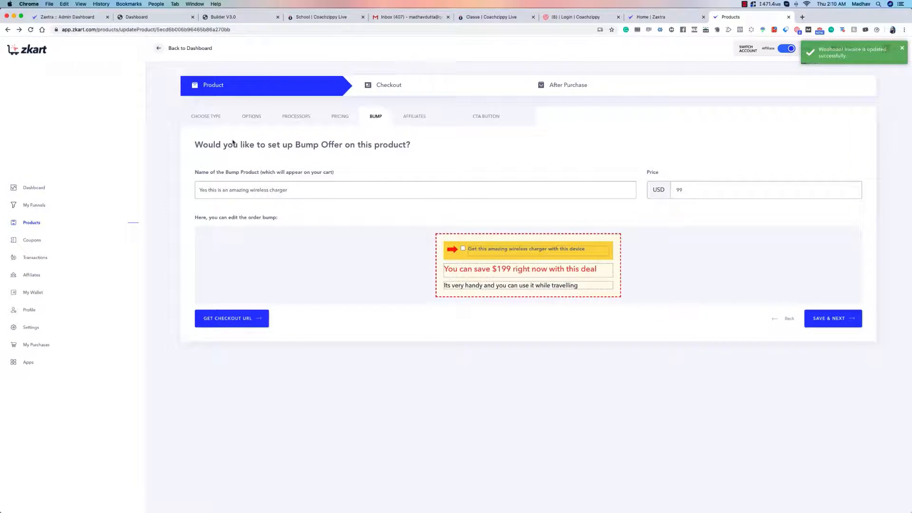
Examine the bump offer's heading and its editable checkbox text, savings headline and description
drag(288, 144, 361, 145)
click(346, 141)
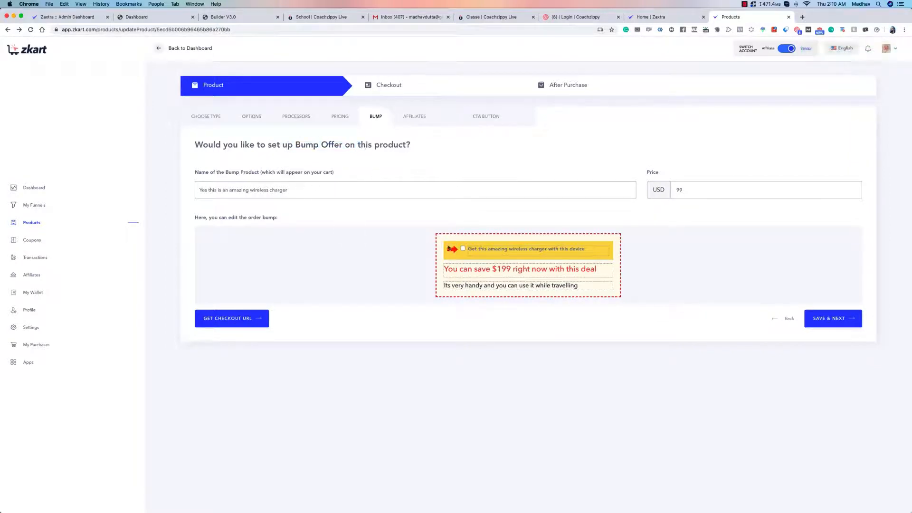
double_click(497, 252)
drag(553, 251, 587, 252)
click(589, 251)
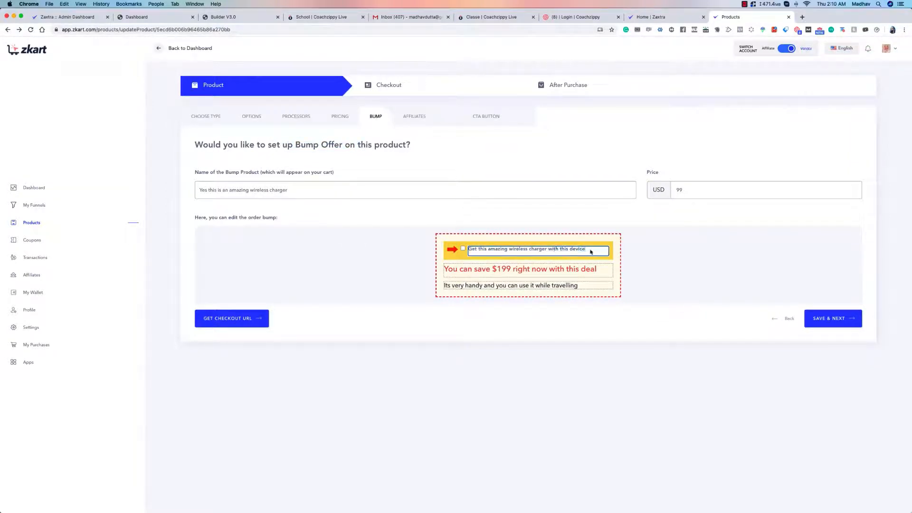
click(542, 270)
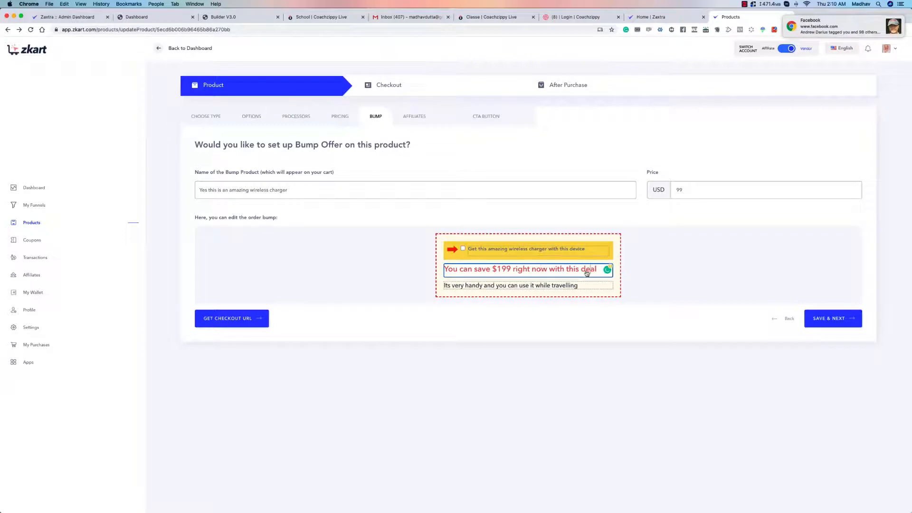
click(565, 287)
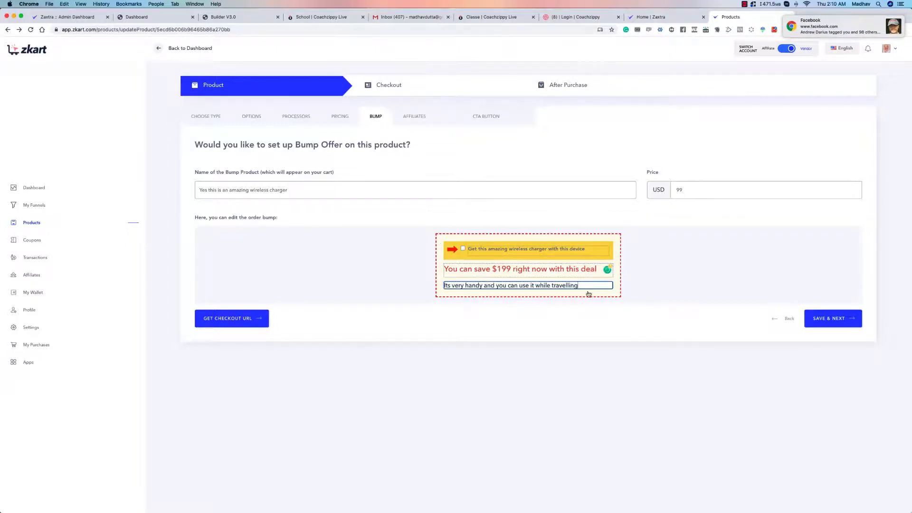
click(654, 218)
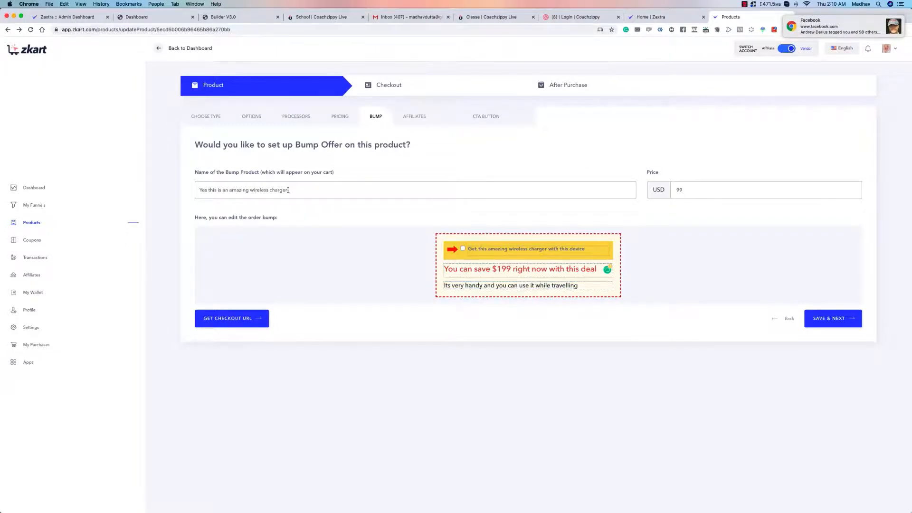
Set the bump product's price to USD 1 and save the bump offer
double_click(695, 191)
text(1.)
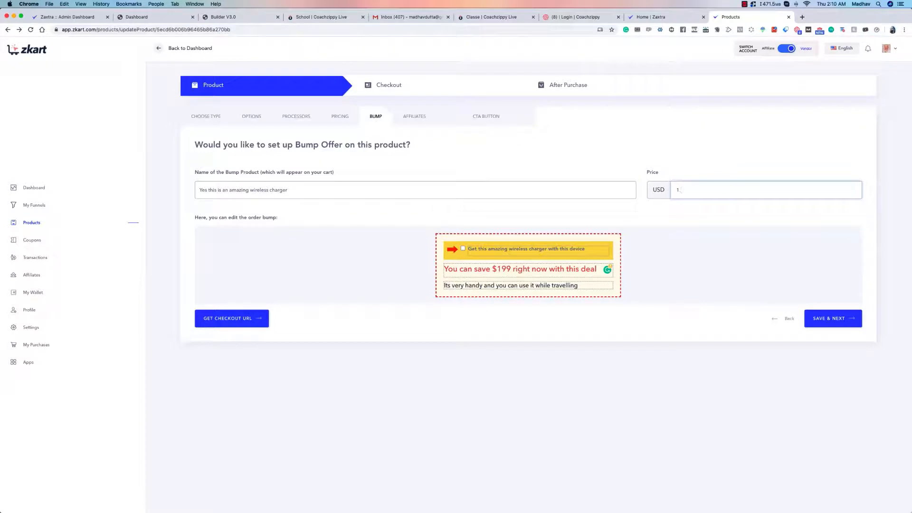
click(832, 318)
Set the affiliate cookie expiry to 360 days
scroll(330, 221, down, 2)
scroll(232, 155, up, 1)
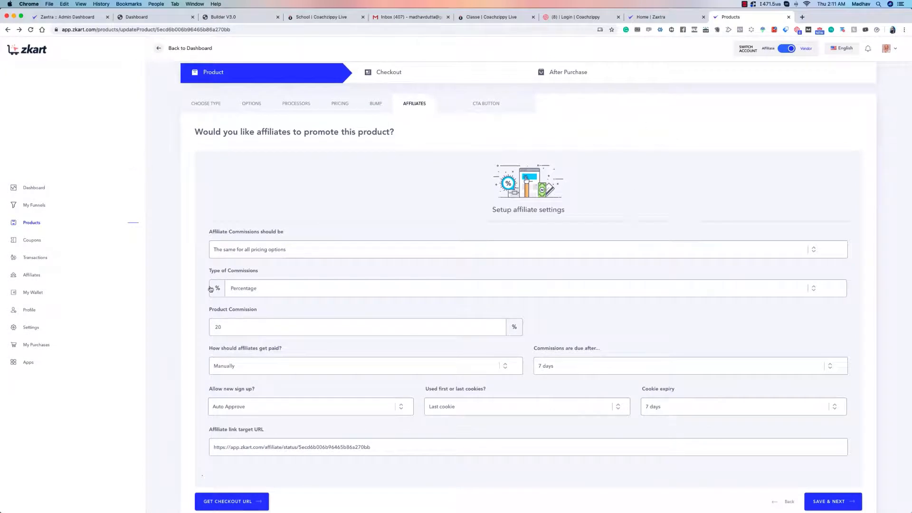
scroll(228, 278, down, 1)
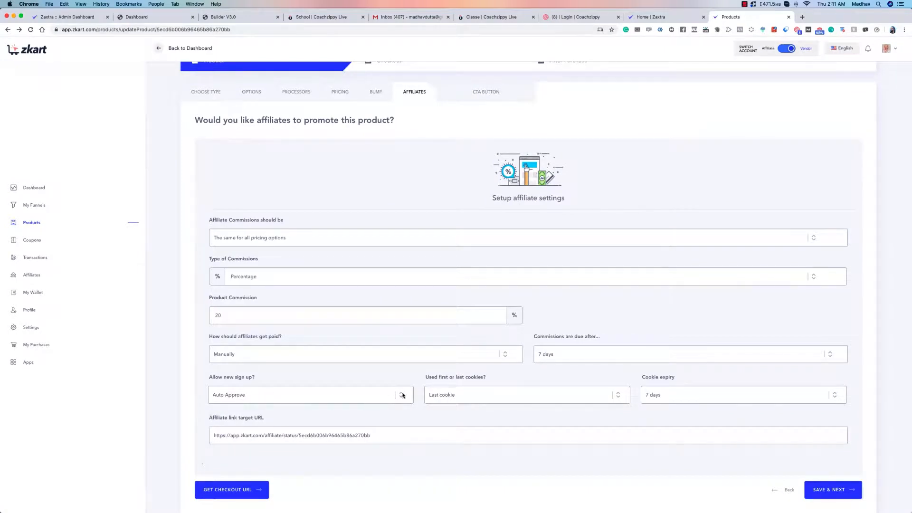
click(704, 398)
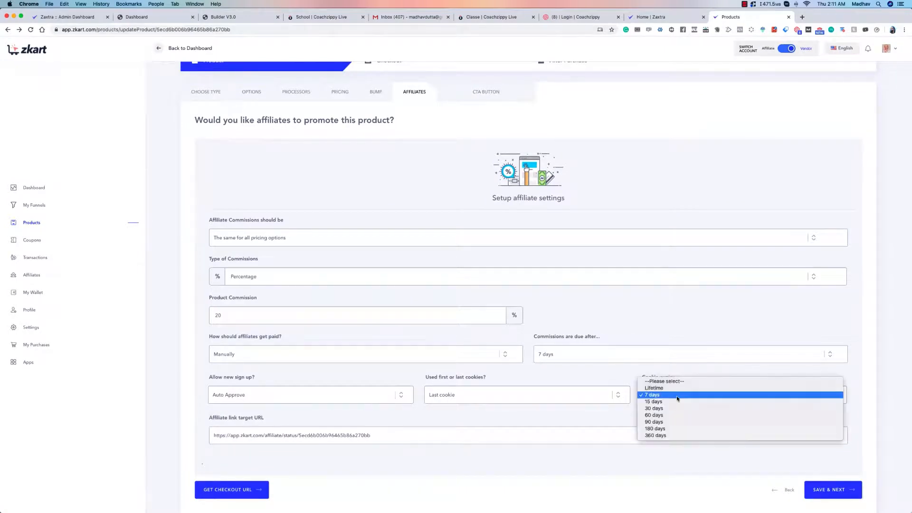
click(674, 433)
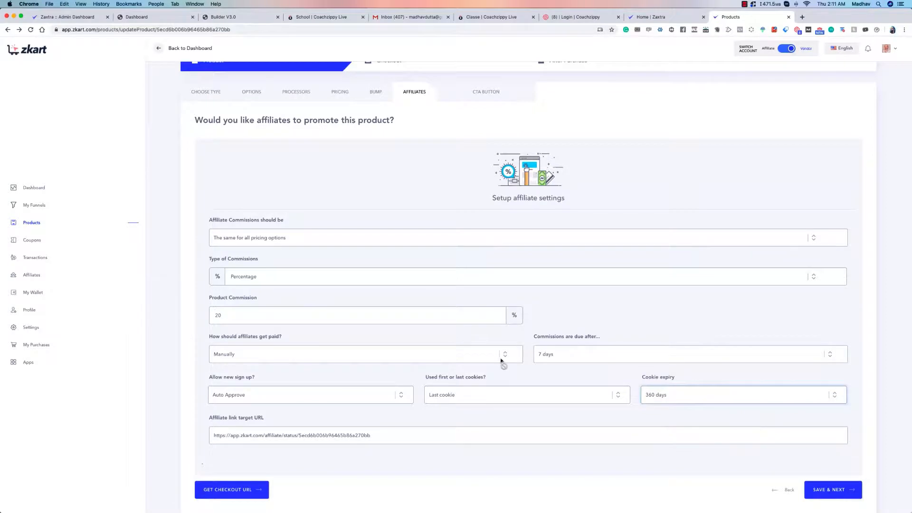
Examine the choices for when commissions are due, the product commission and the type of commissions
click(591, 355)
click(569, 356)
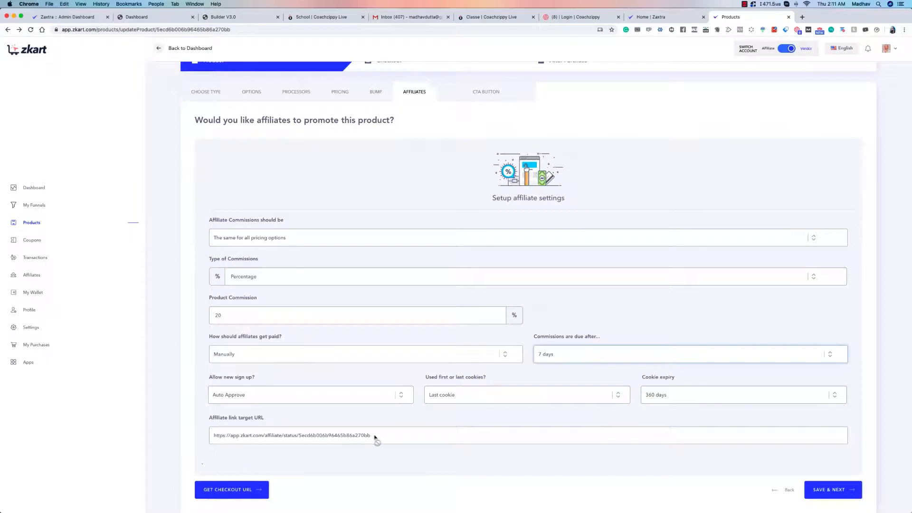
scroll(334, 362, up, 2)
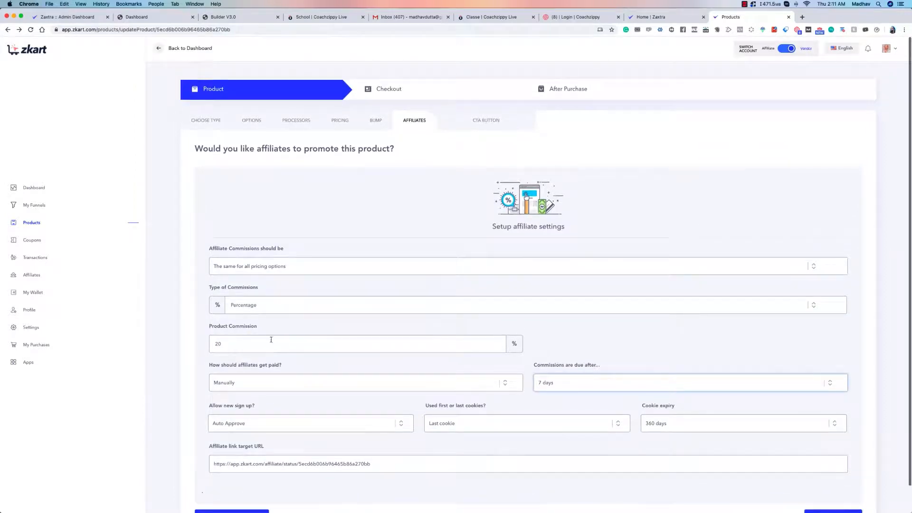
double_click(255, 346)
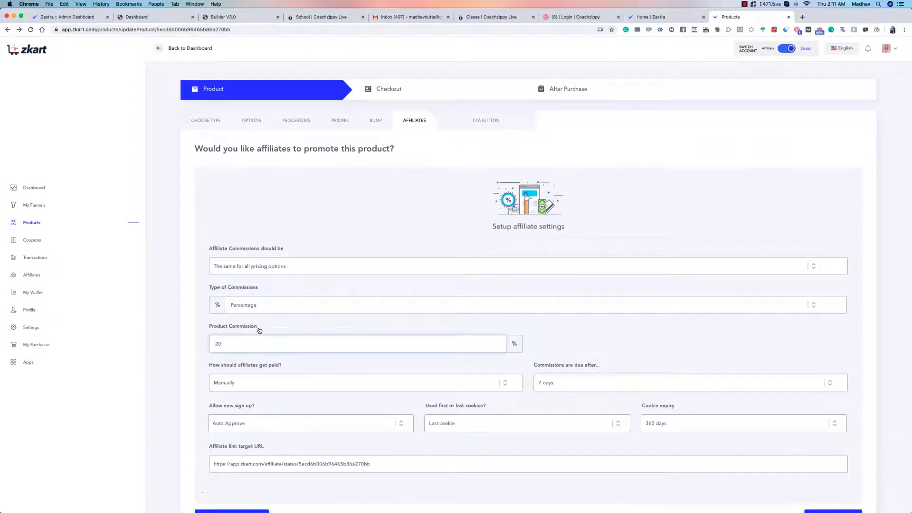
click(264, 309)
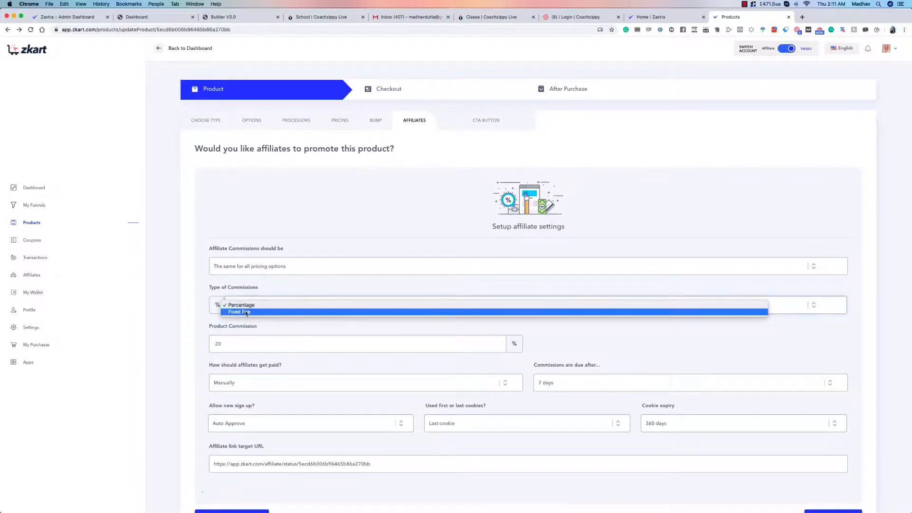
click(274, 289)
Set affiliate commissions to be different for each pricing option and review the commission settings of Modes 1 to 4
click(285, 270)
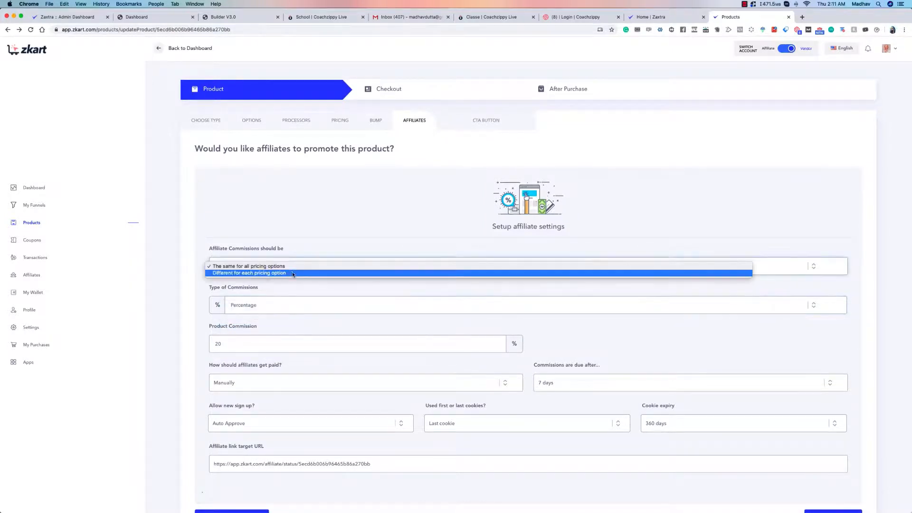
click(283, 272)
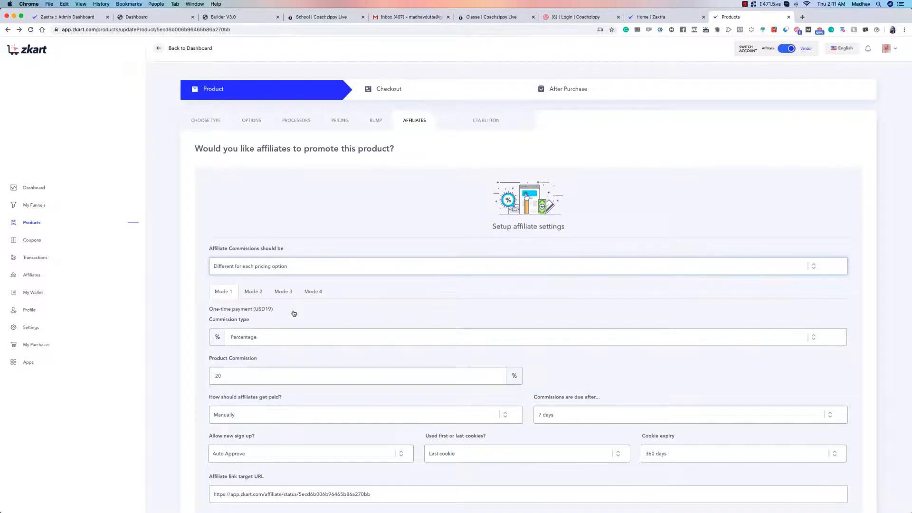
click(253, 299)
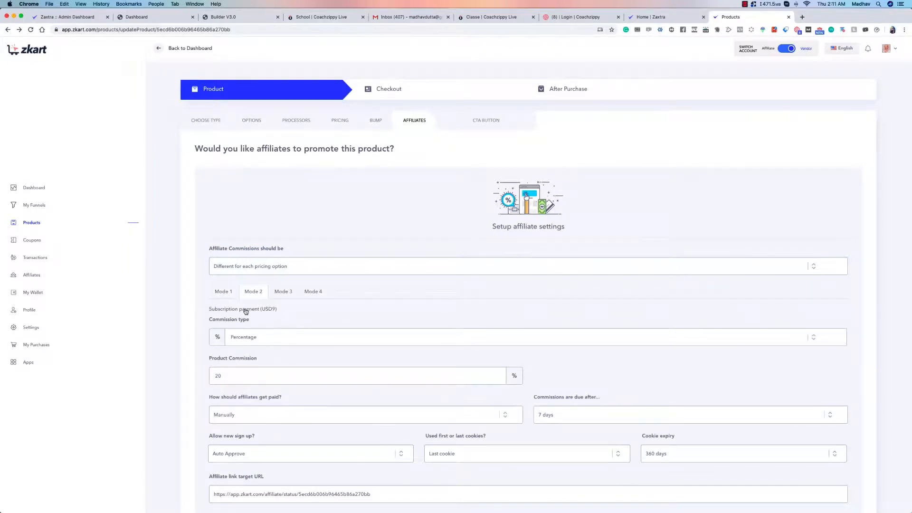
click(279, 299)
click(311, 292)
click(223, 291)
drag(207, 313, 275, 309)
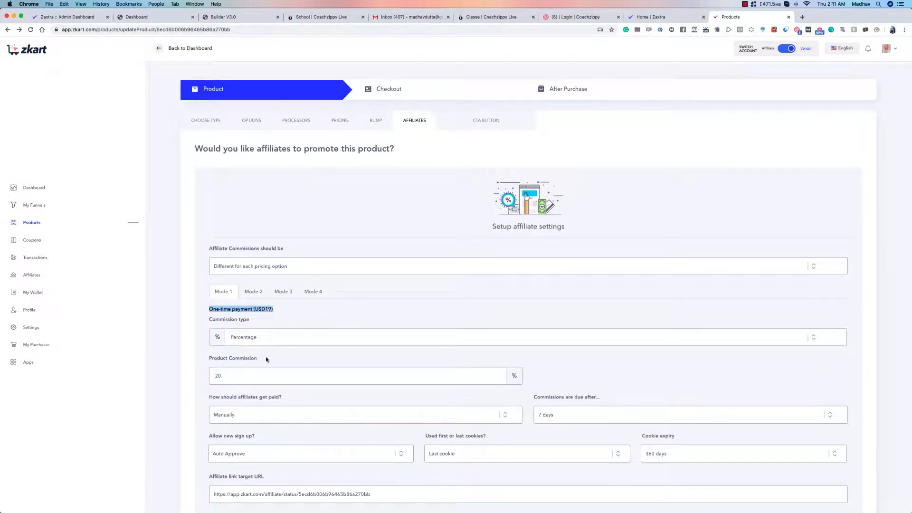
click(252, 291)
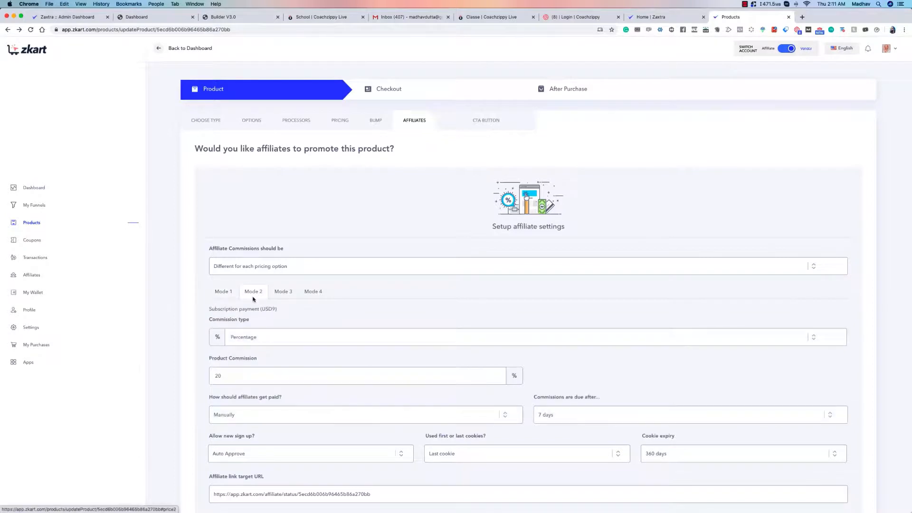
drag(204, 312, 284, 311)
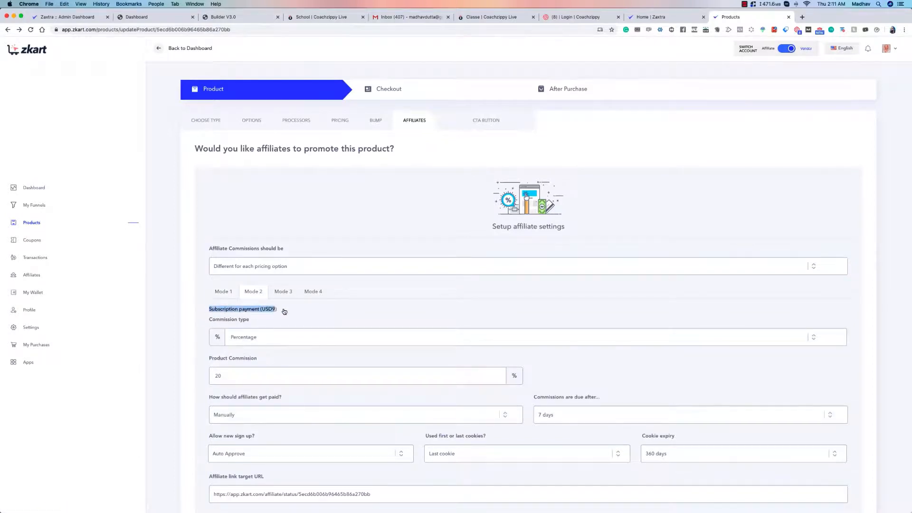
click(208, 311)
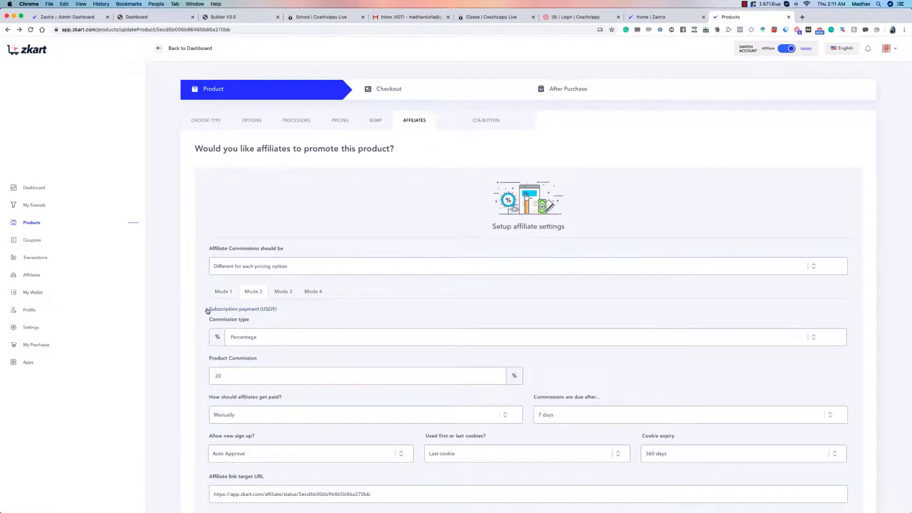
click(245, 377)
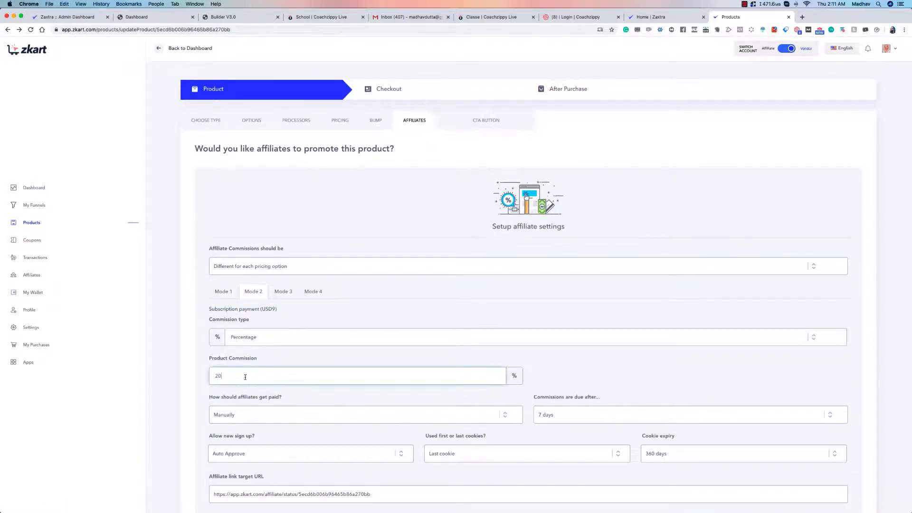
Switch affiliate commissions to the same for all pricing options and back to different for each pricing option
click(262, 263)
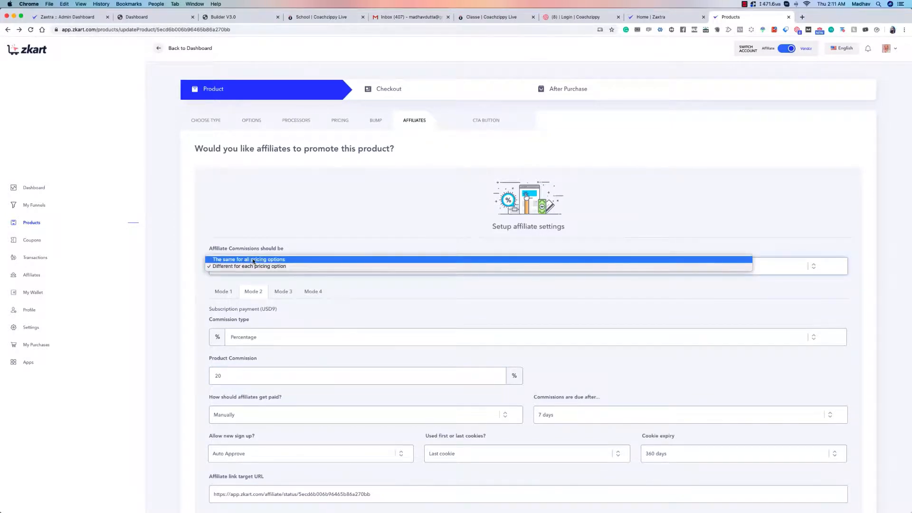
click(260, 259)
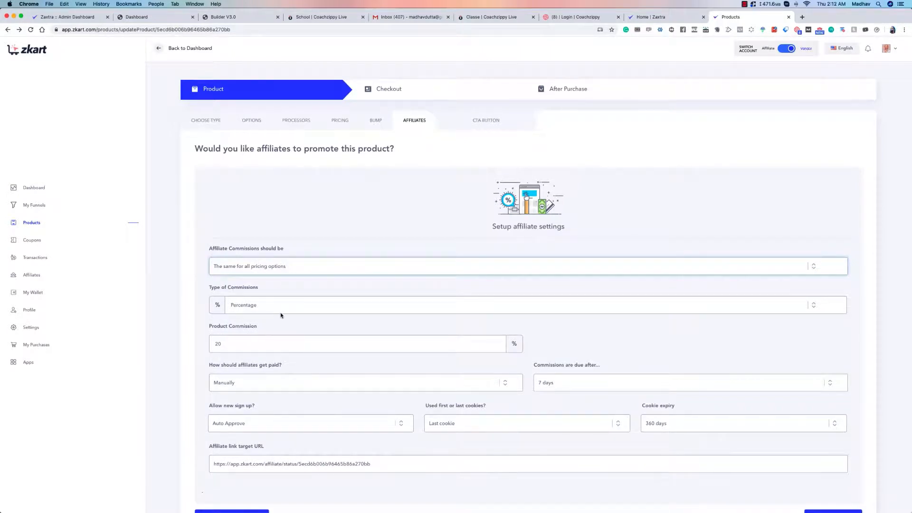
scroll(281, 315, down, 1)
click(285, 246)
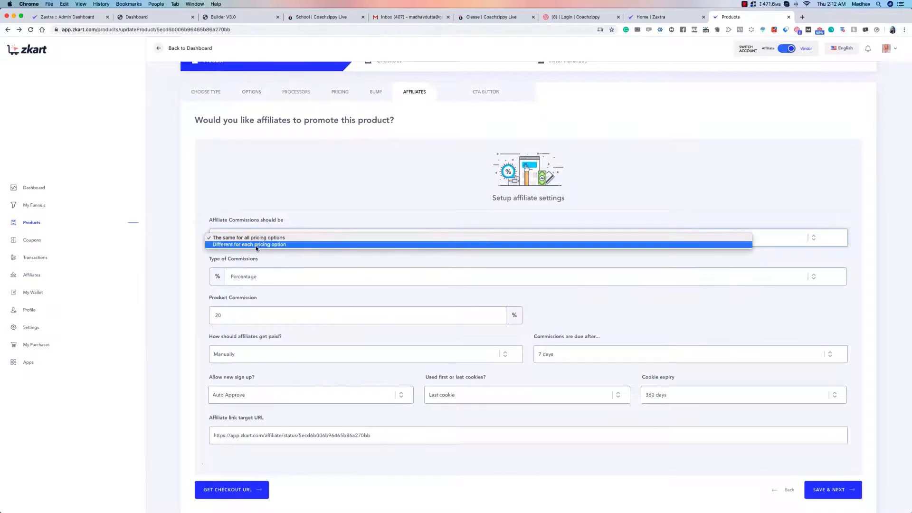
click(256, 245)
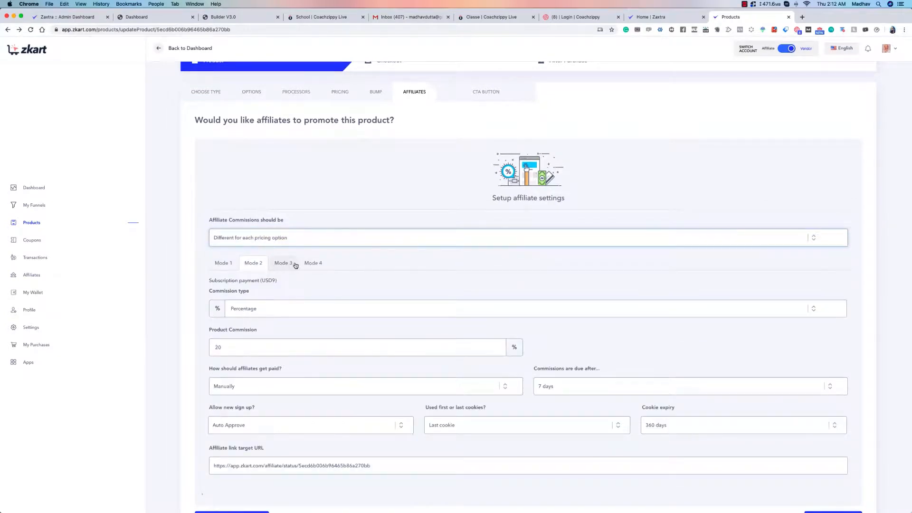
Set the product commission for Mode 1 to 50% and compare it with the commissions of the other pricing modes
click(295, 264)
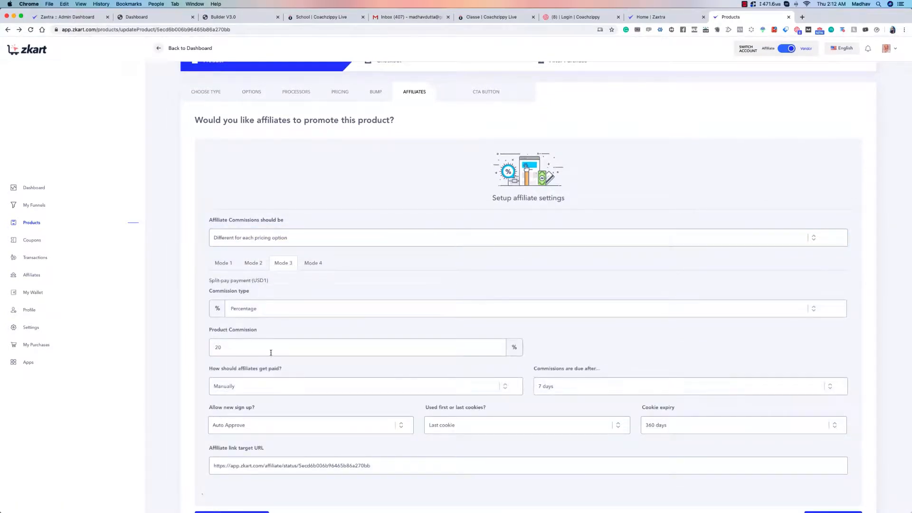
click(315, 263)
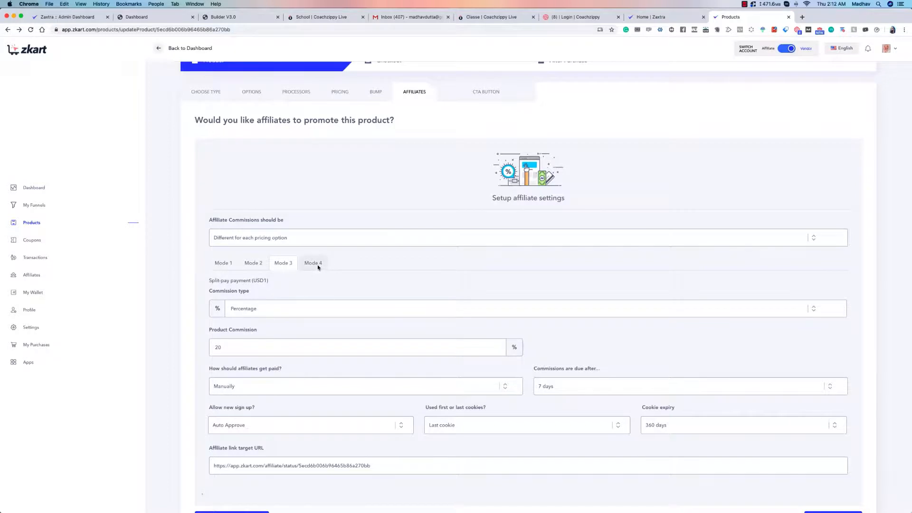
click(223, 263)
click(252, 263)
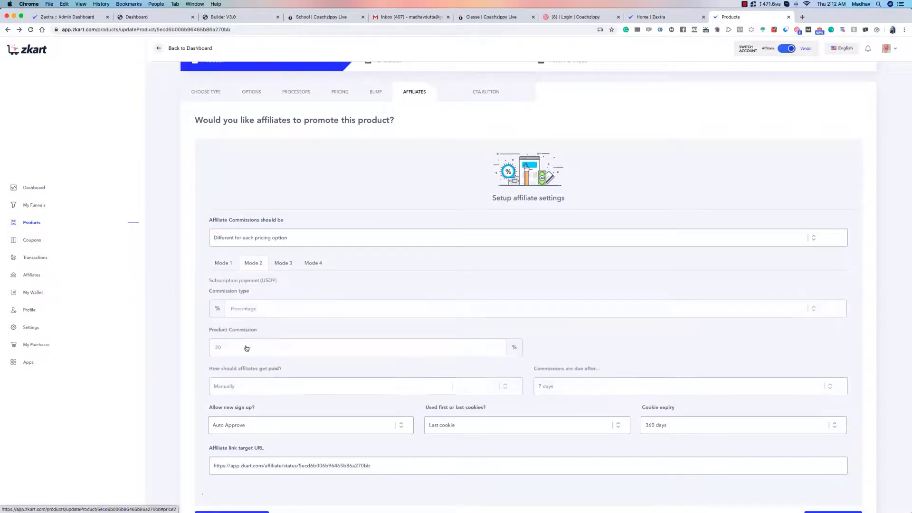
click(221, 263)
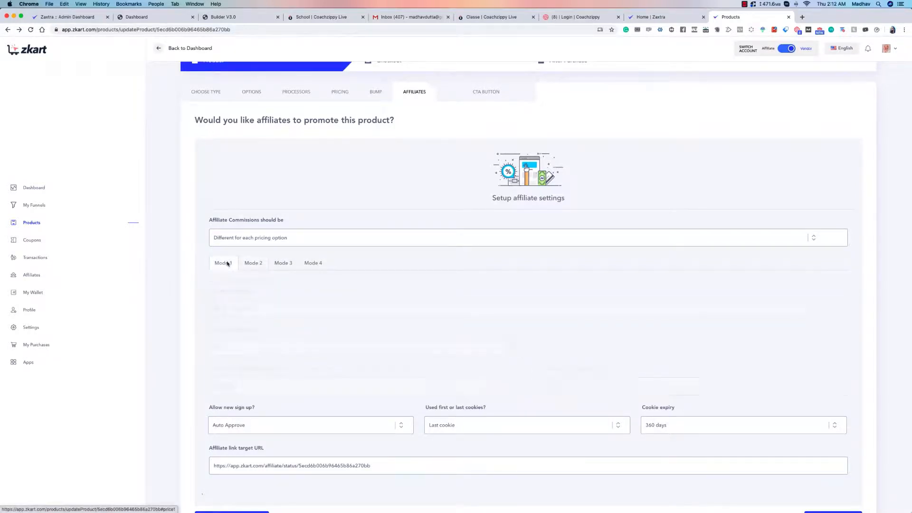
double_click(218, 347)
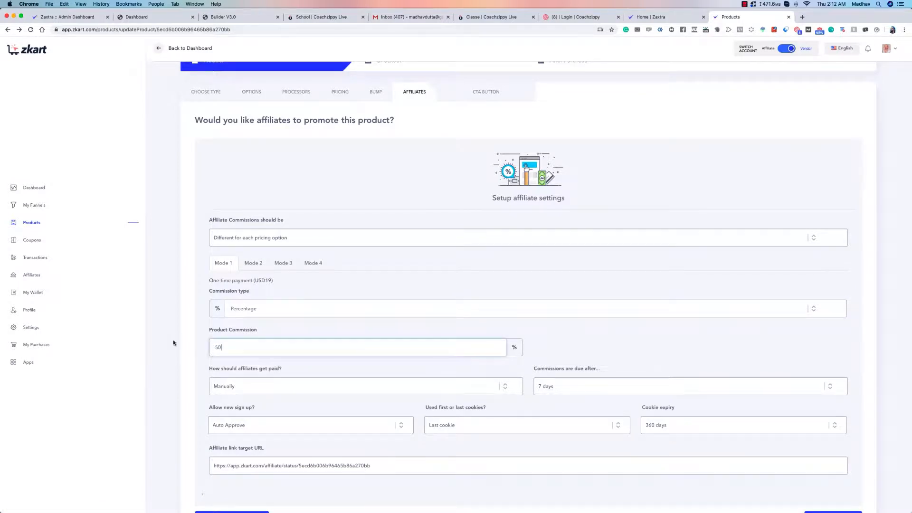
click(252, 263)
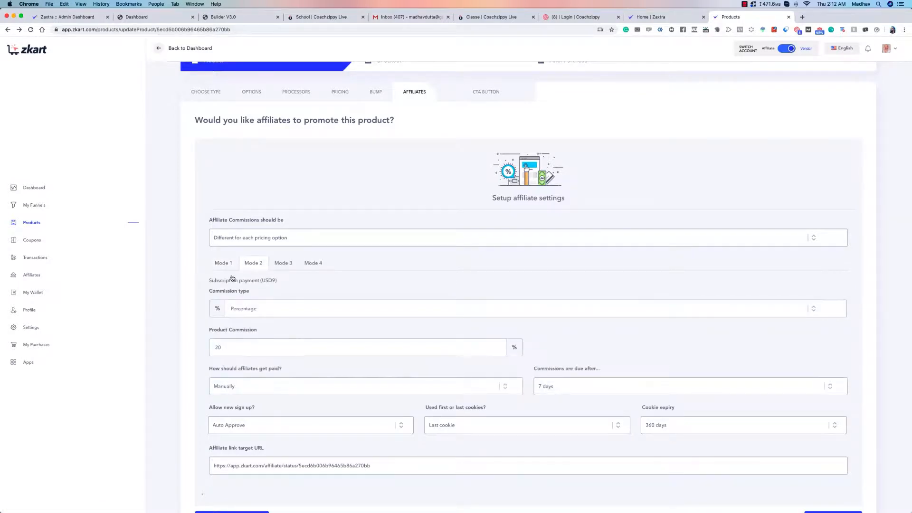
click(231, 265)
Set affiliate commissions to the same for all pricing options and save the affiliate settings
click(316, 240)
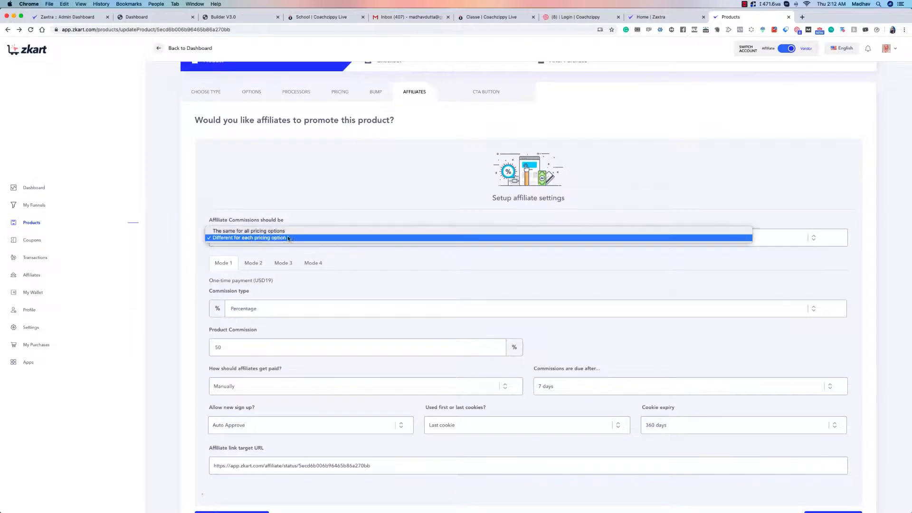
click(243, 231)
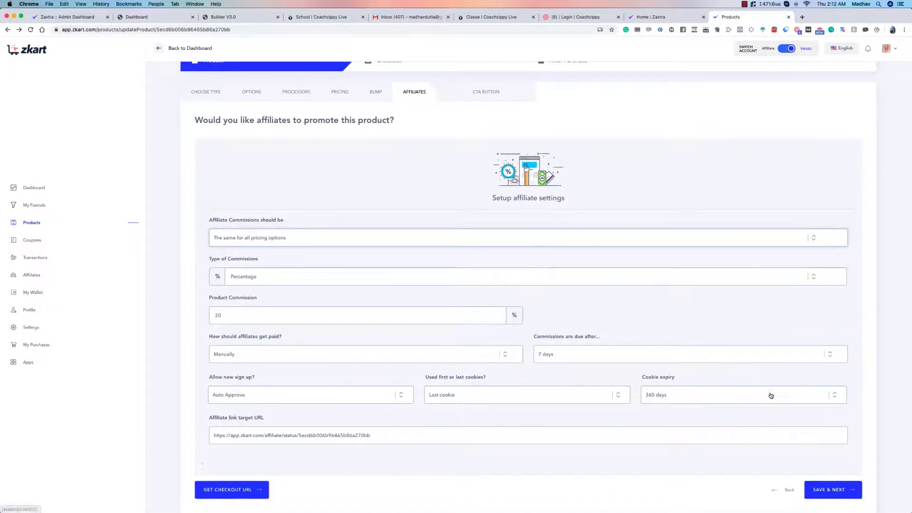
click(824, 490)
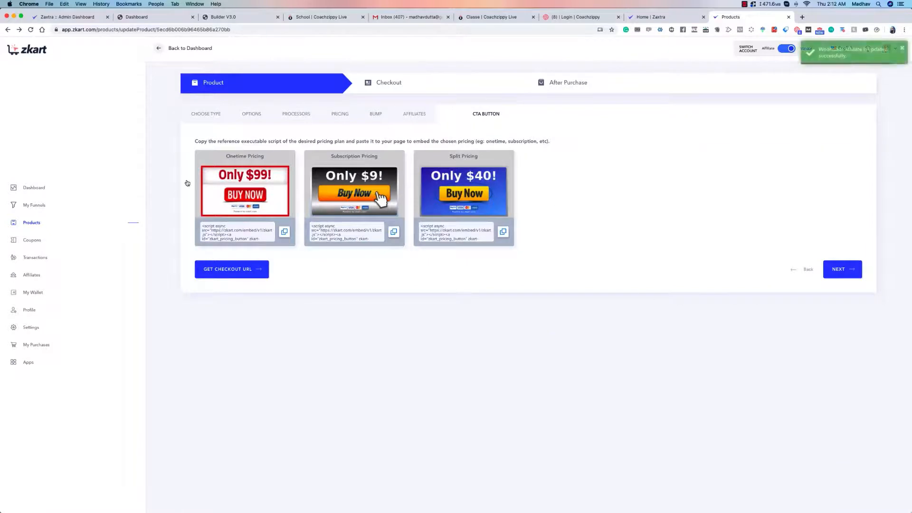
Review the embeddable one-time, subscription and split pricing buttons, and proceed to the checkout template selection
drag(239, 192, 603, 248)
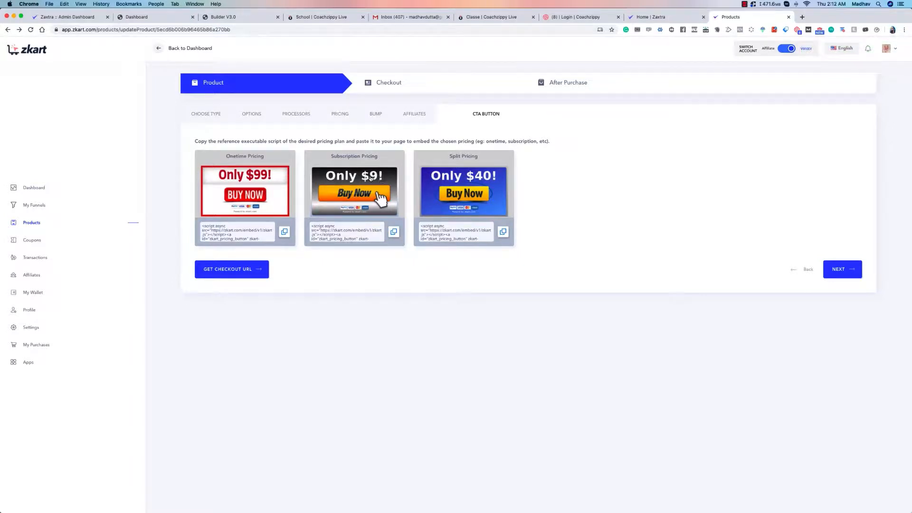
drag(447, 190, 479, 200)
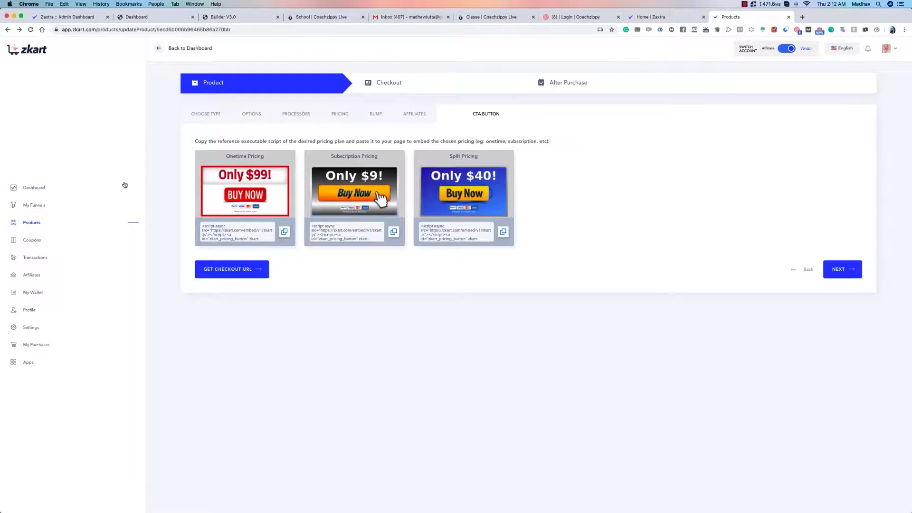
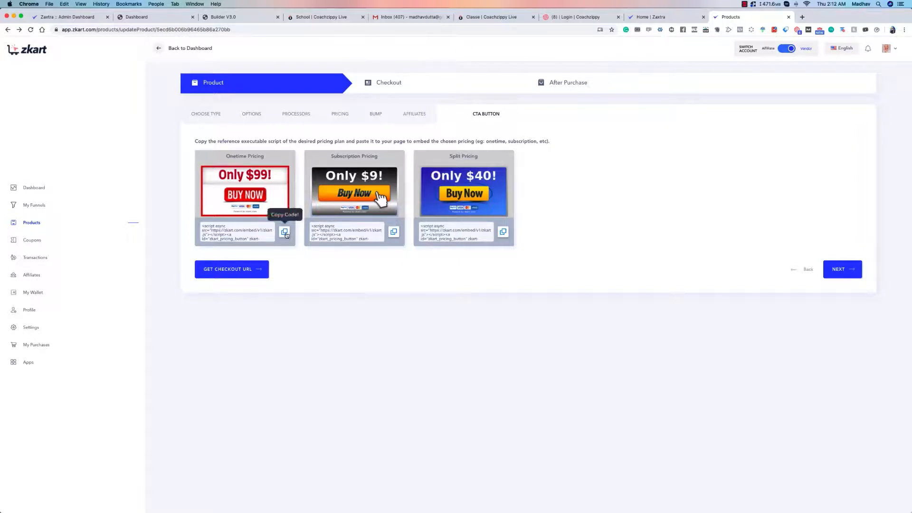
click(835, 268)
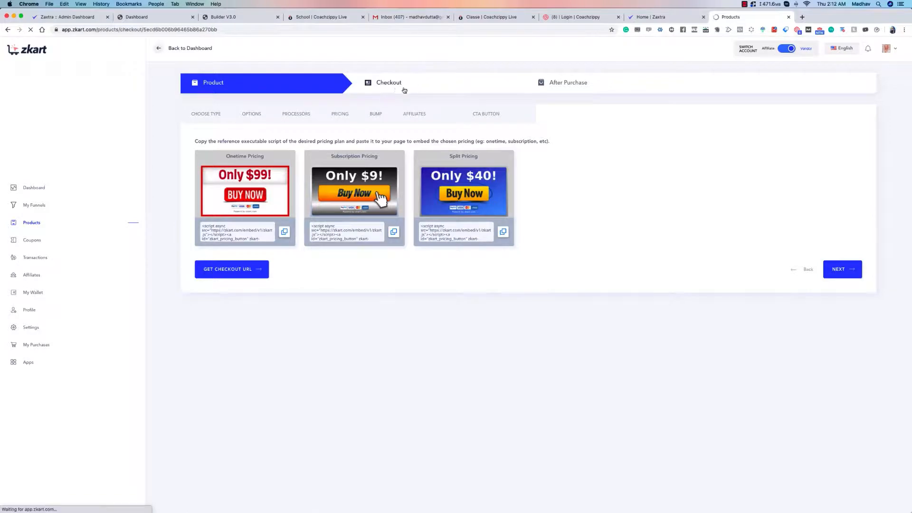
click(402, 89)
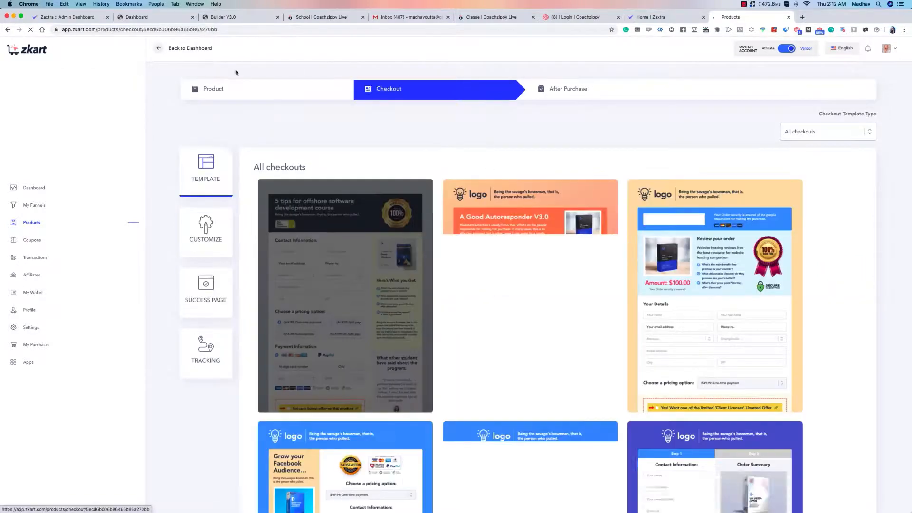
Browse all checkout templates and filter them to the tall one-step checkout designs
scroll(169, 157, down, 5)
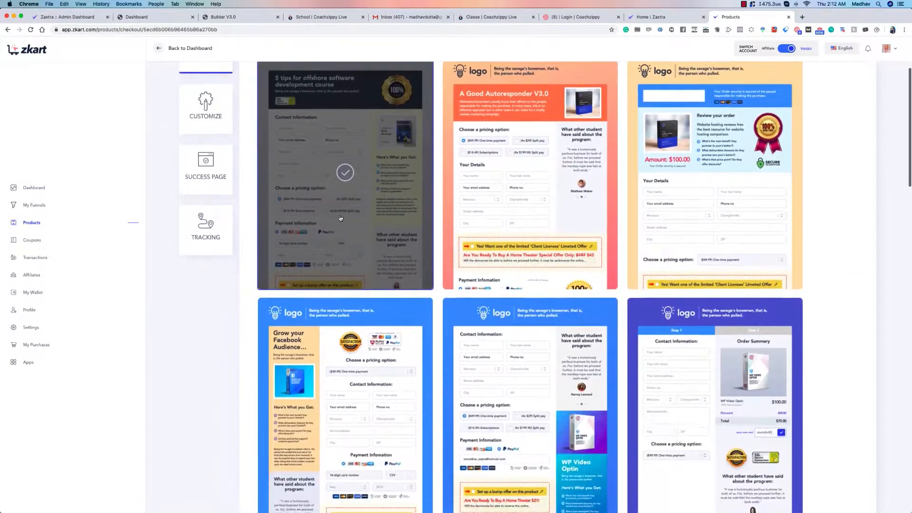
scroll(694, 184, up, 5)
click(829, 135)
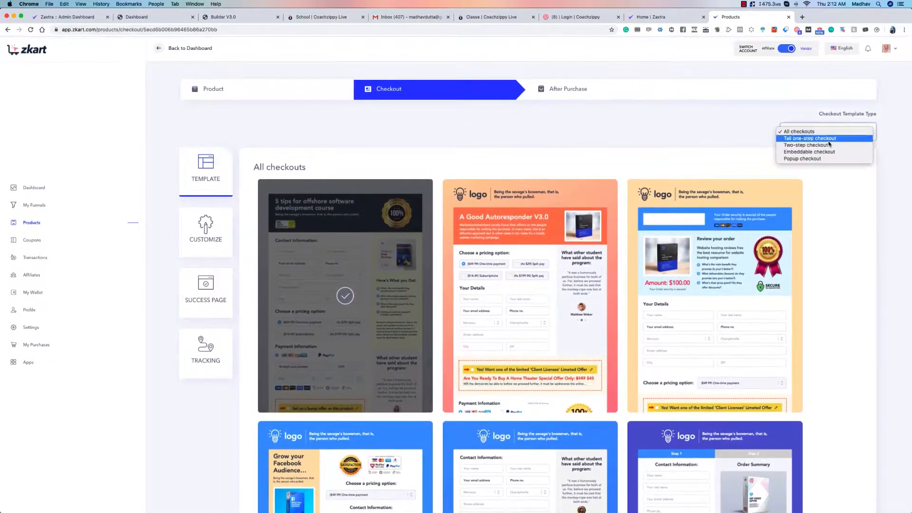
click(829, 140)
scroll(762, 142, down, 5)
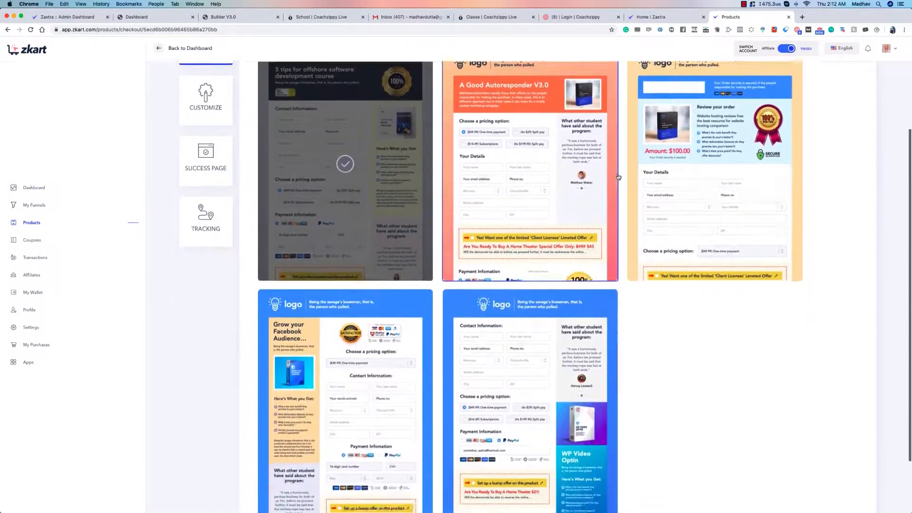
scroll(480, 280, up, 5)
scroll(480, 279, down, 1)
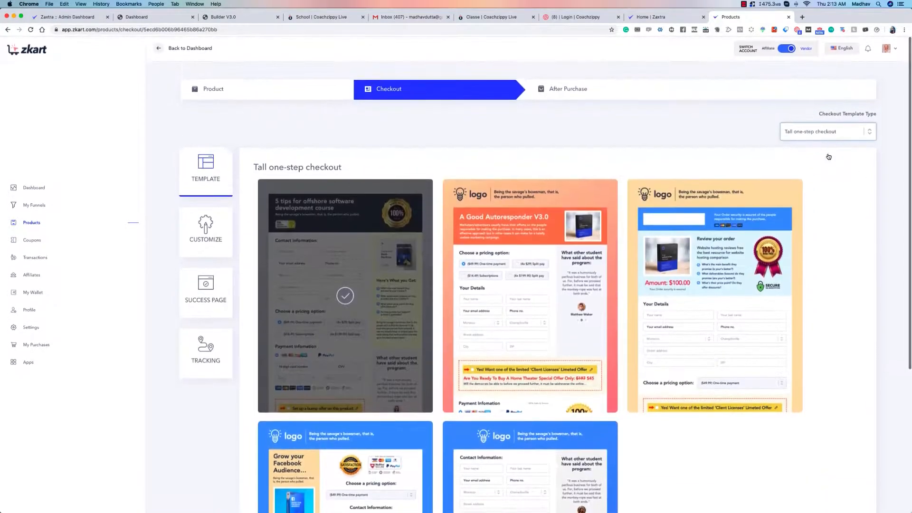
Filter the checkout templates to two-step checkout and look through the designs
click(819, 137)
click(815, 138)
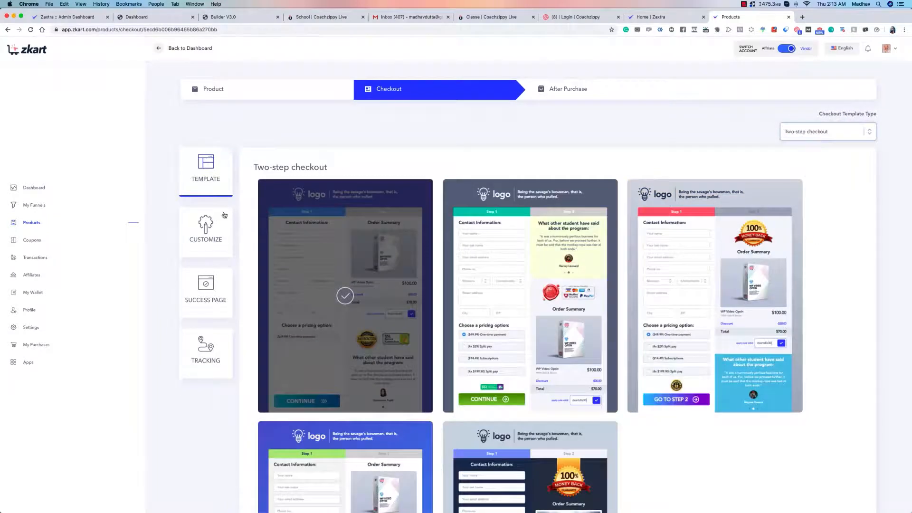
scroll(651, 356, down, 5)
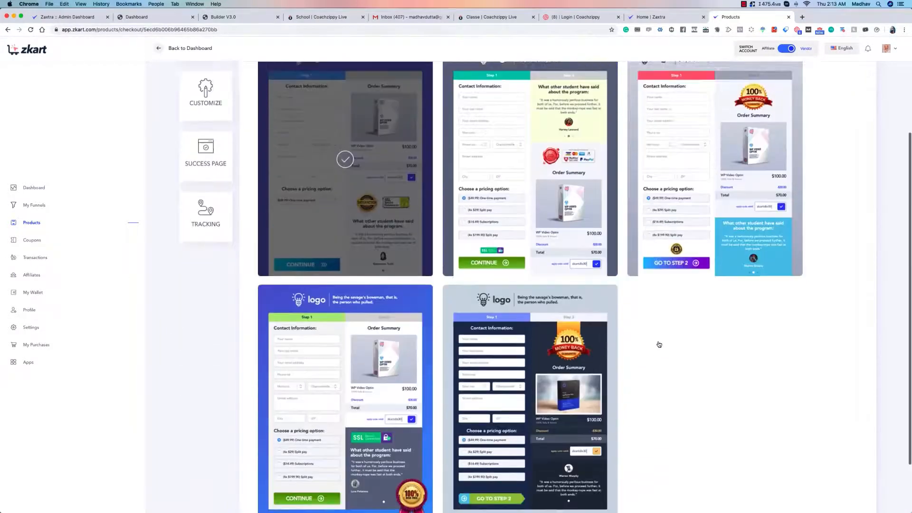
scroll(658, 344, up, 5)
Filter the checkout templates to embeddable checkout and examine the available designs
click(812, 131)
click(810, 142)
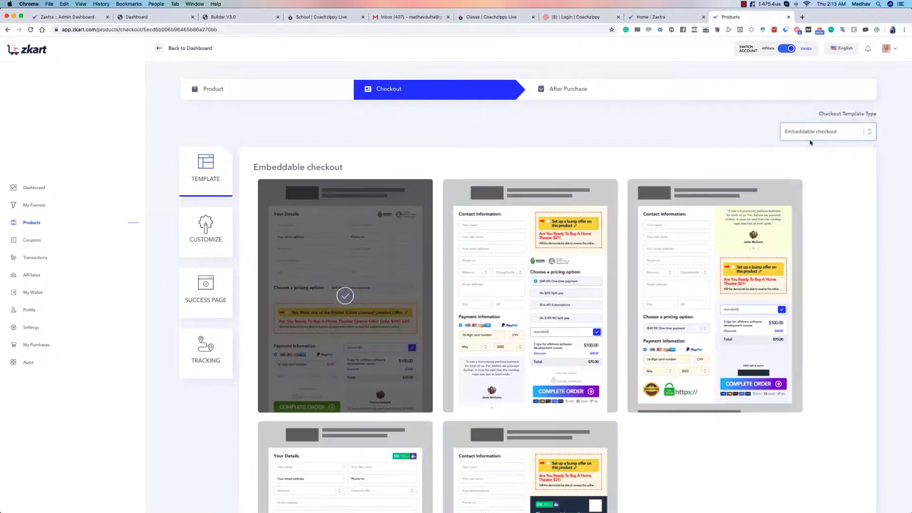
scroll(346, 240, down, 2)
scroll(350, 319, down, 3)
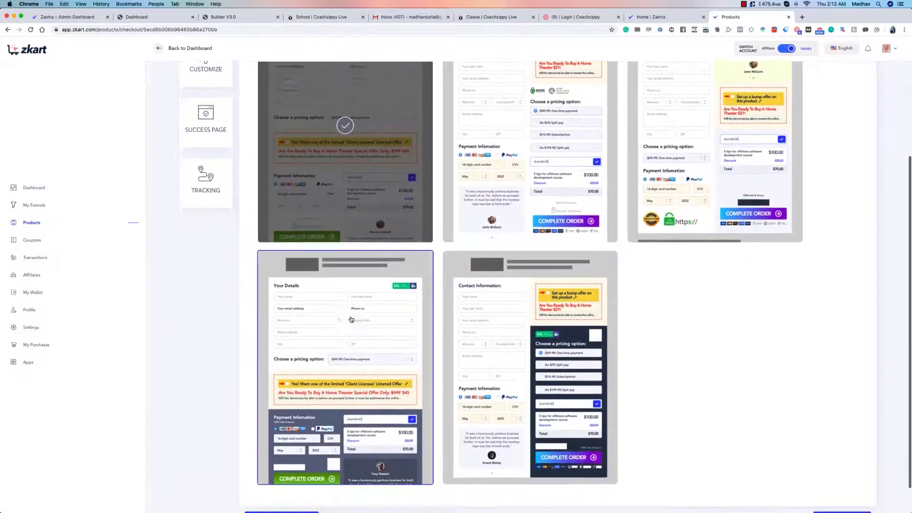
scroll(351, 319, up, 5)
Show only the popup checkout templates and look over the designs
click(822, 132)
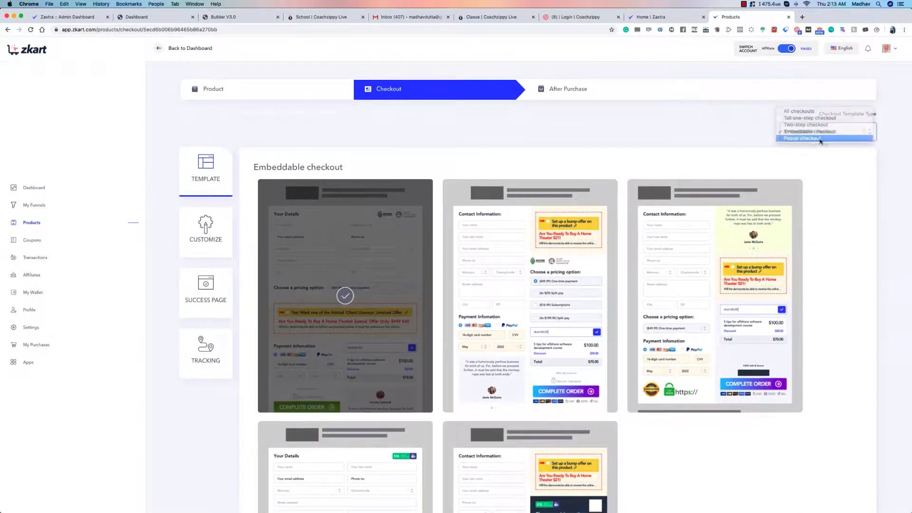
click(820, 138)
scroll(826, 142, down, 2)
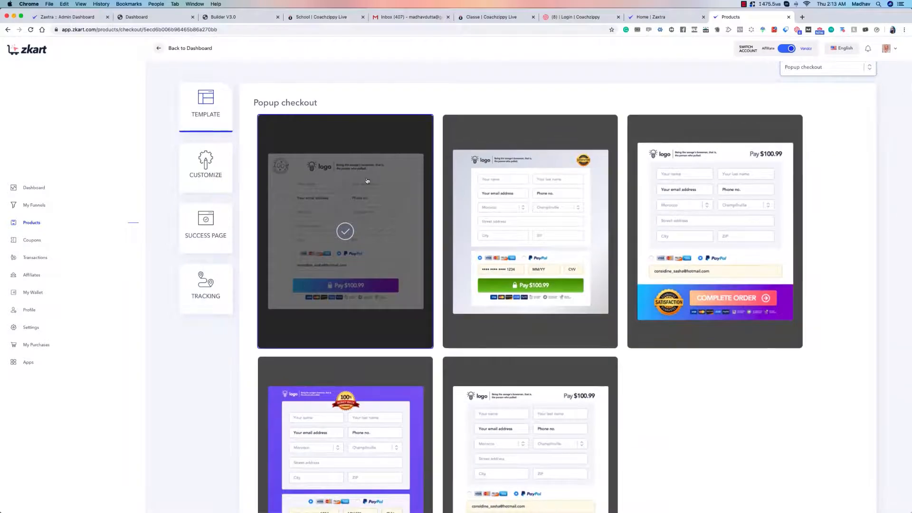
scroll(367, 180, down, 2)
scroll(548, 156, up, 1)
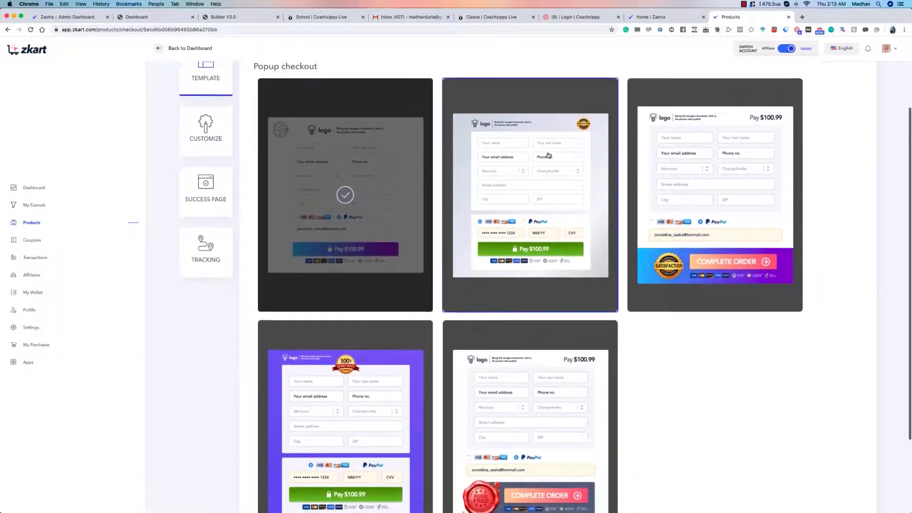
scroll(549, 155, up, 2)
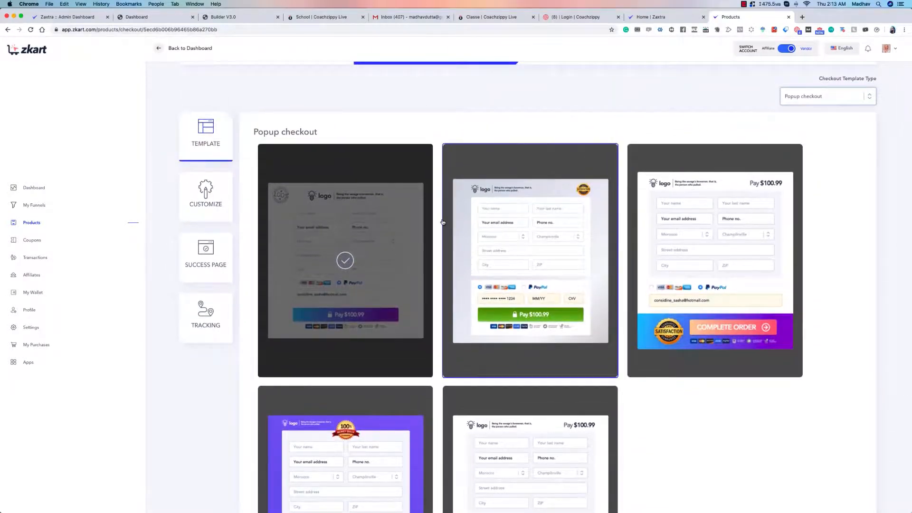
scroll(478, 221, up, 1)
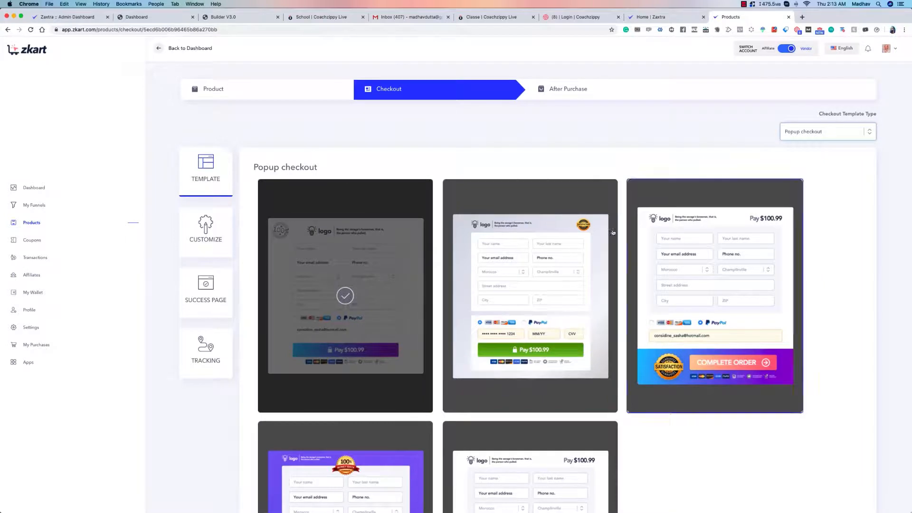
Compare the embeddable checkout templates with the popup checkout templates by switching the template type between the two
click(829, 131)
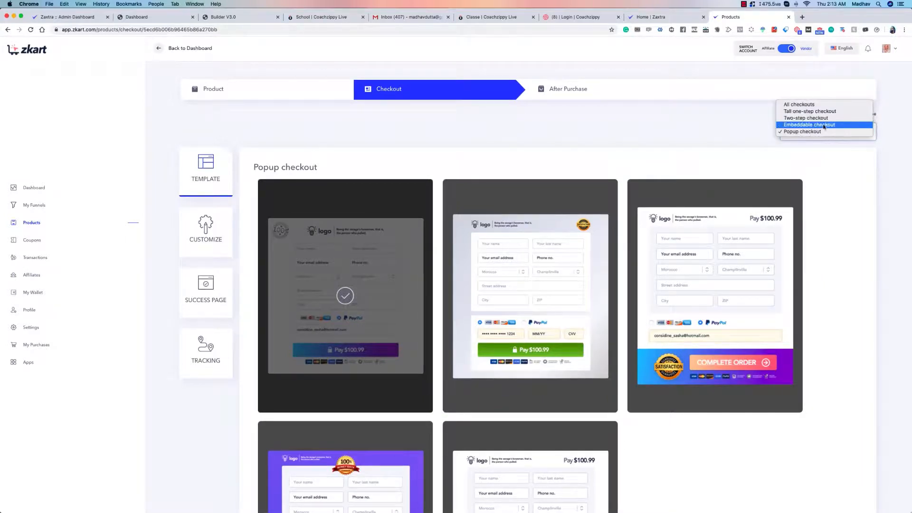
click(822, 125)
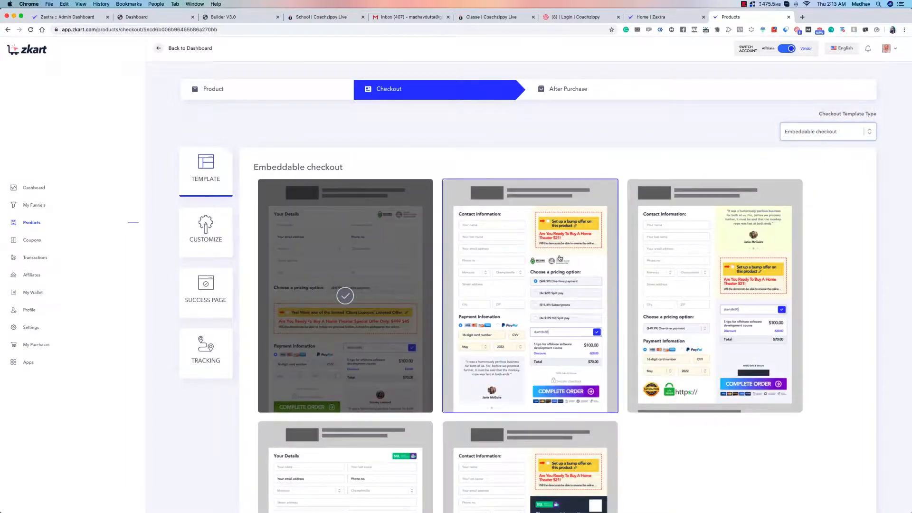
click(838, 135)
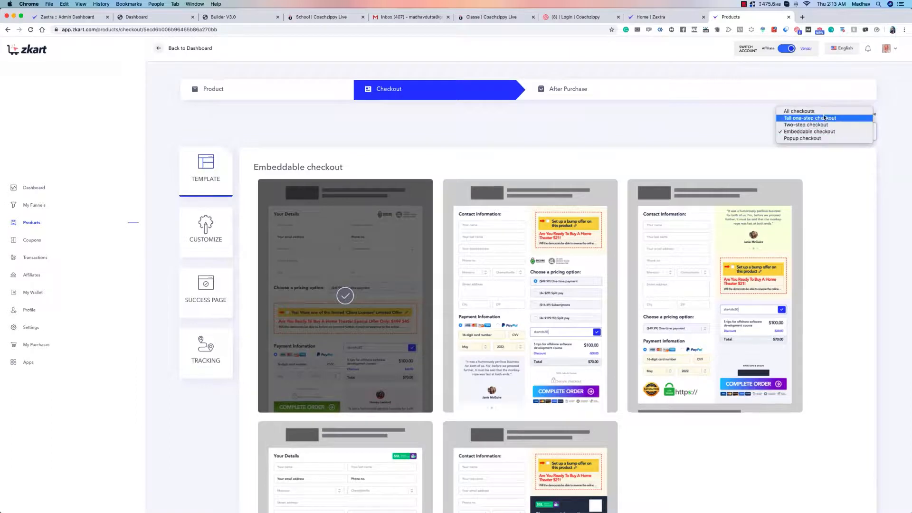
click(704, 132)
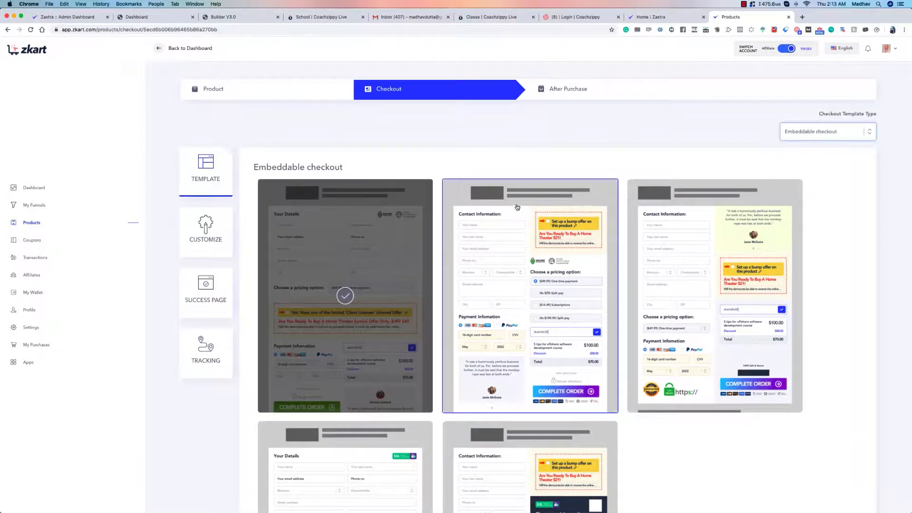
click(807, 124)
click(803, 136)
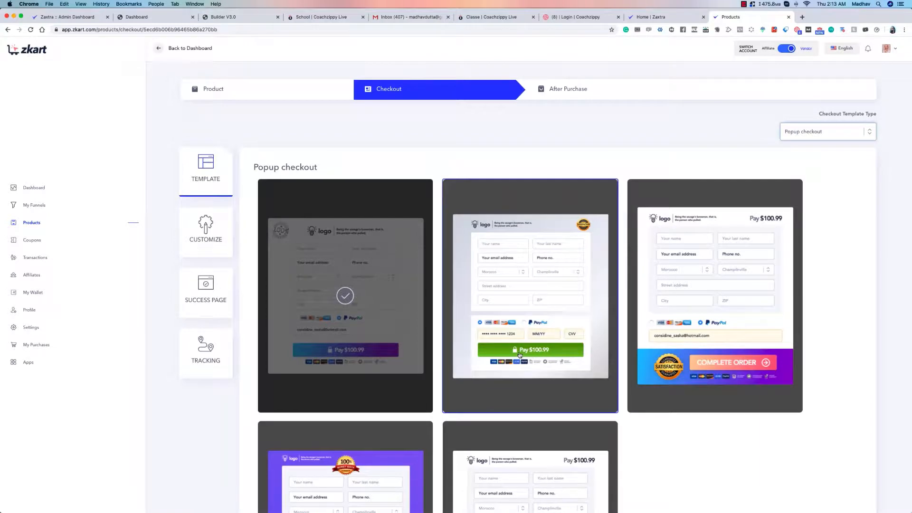
Set the checkout template type to tall one-step checkout and look through its designs
click(825, 136)
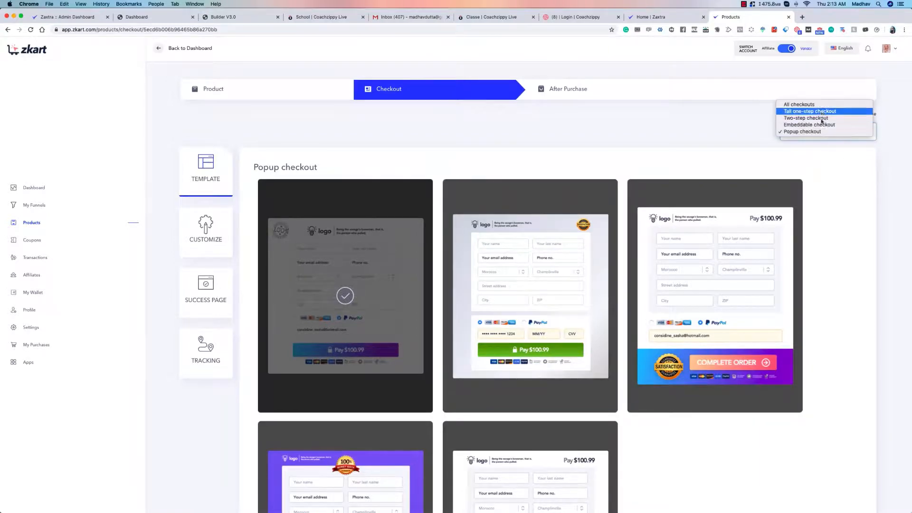
click(822, 112)
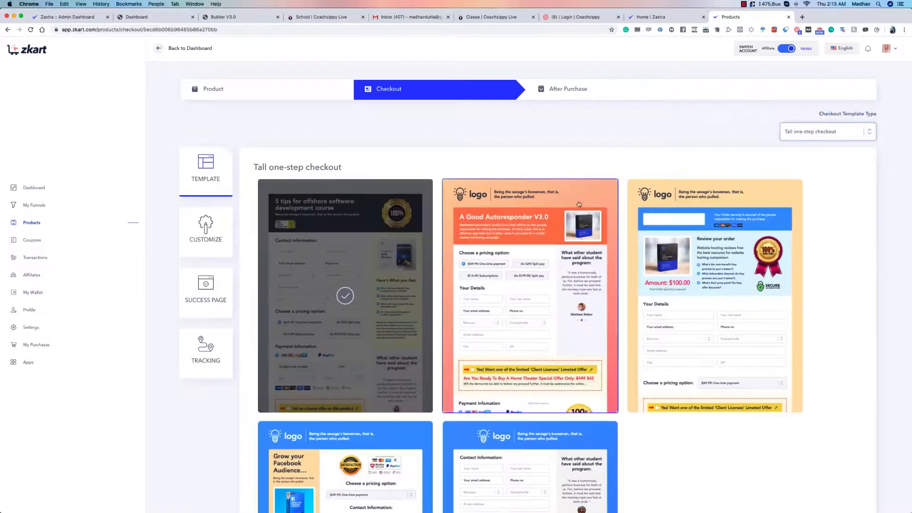
scroll(603, 248, down, 5)
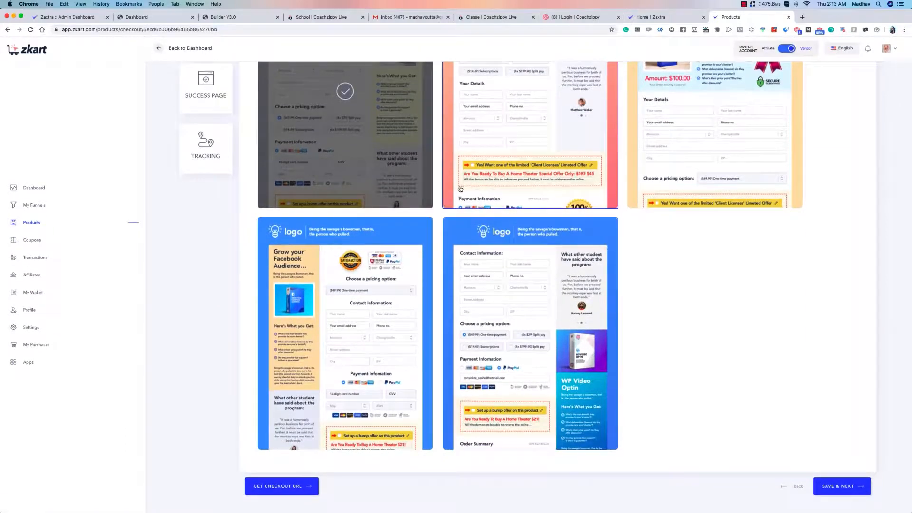
Save the template choice, continue to customizing the checkout page, and view the header's background color and image settings
click(838, 485)
scroll(816, 330, down, 5)
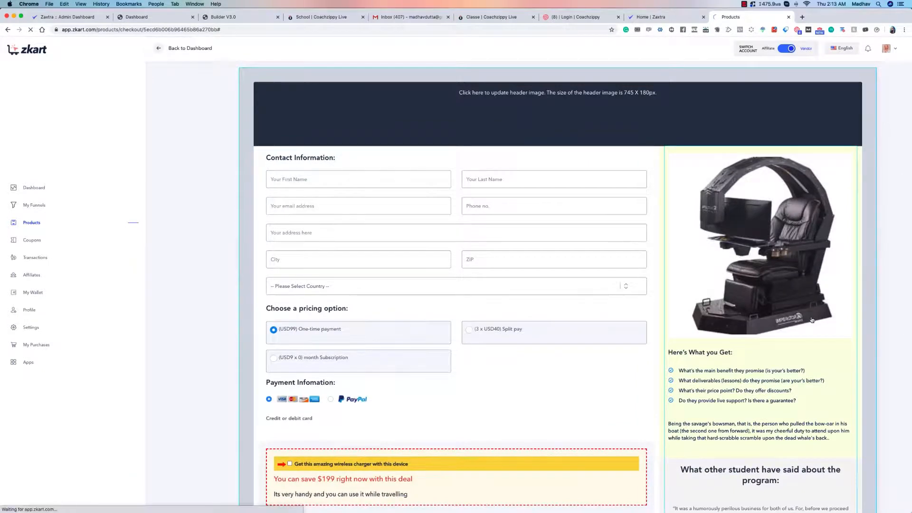
scroll(642, 282, down, 1)
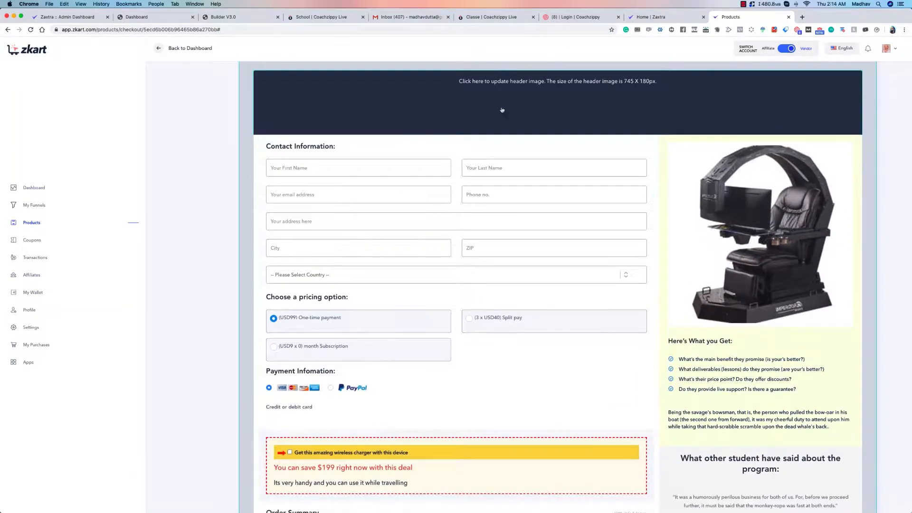
click(513, 89)
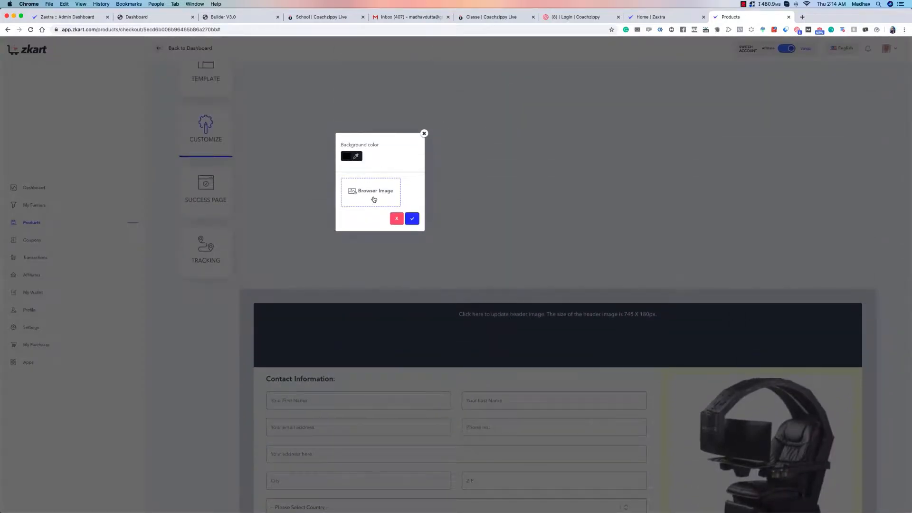
click(424, 133)
Try the Lato and Open Sans fonts on the "Here's What you Get:" heading beneath the product image
scroll(460, 171, down, 5)
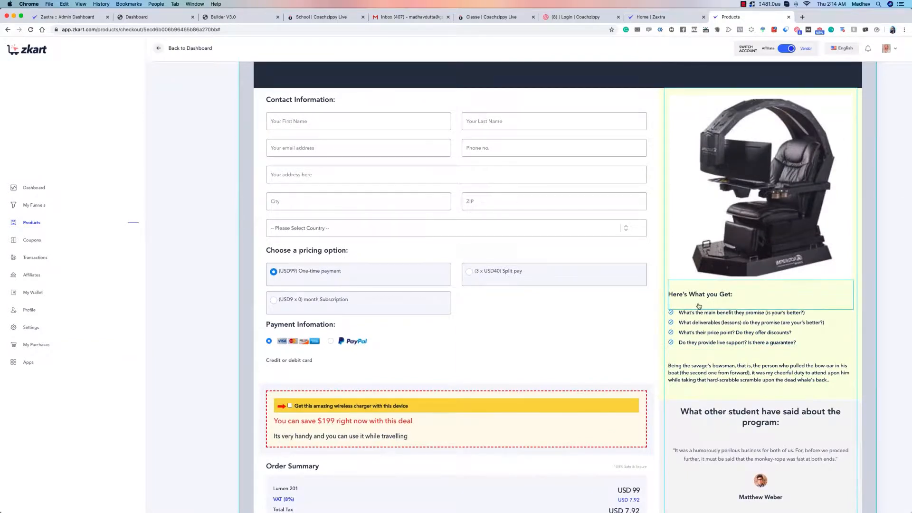
scroll(699, 306, down, 1)
double_click(698, 251)
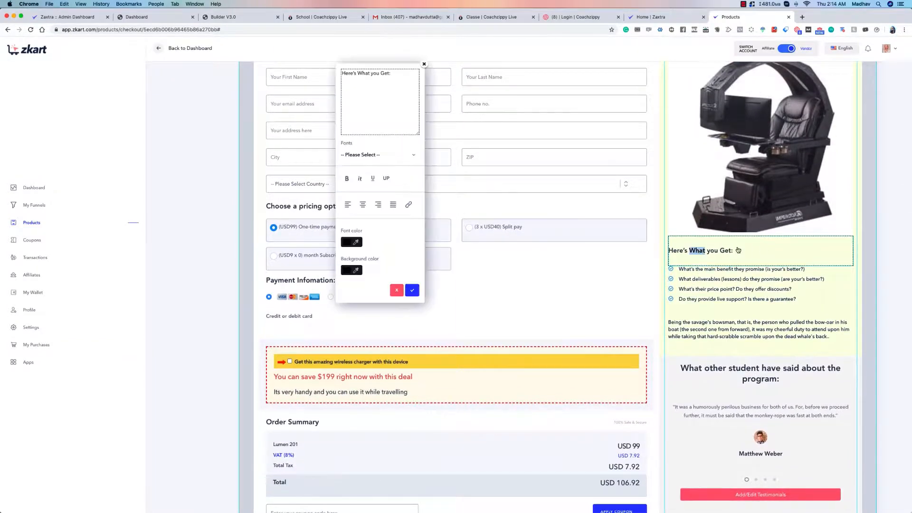
drag(407, 69, 640, 164)
click(652, 187)
click(613, 250)
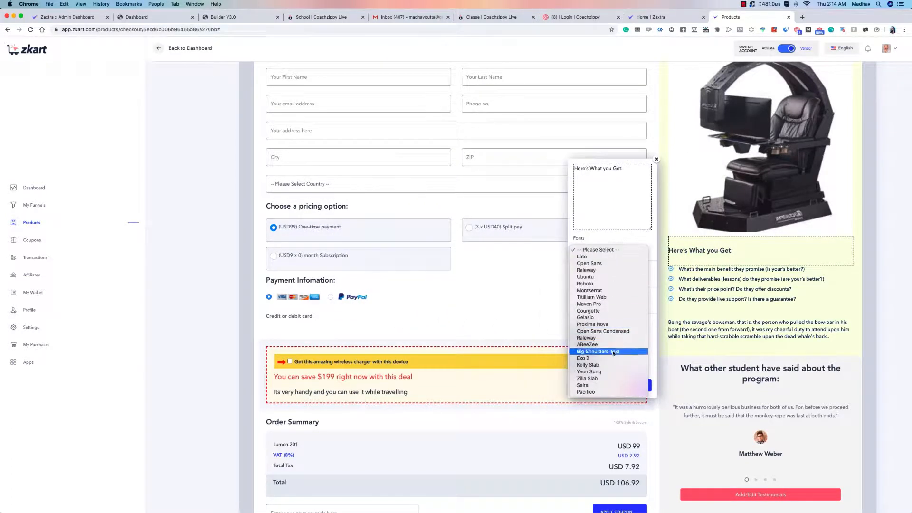
click(600, 257)
click(623, 246)
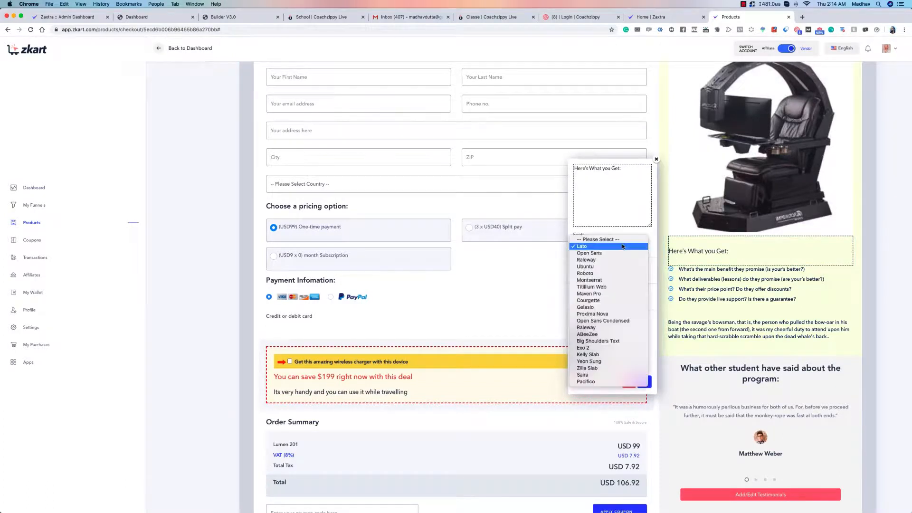
click(612, 253)
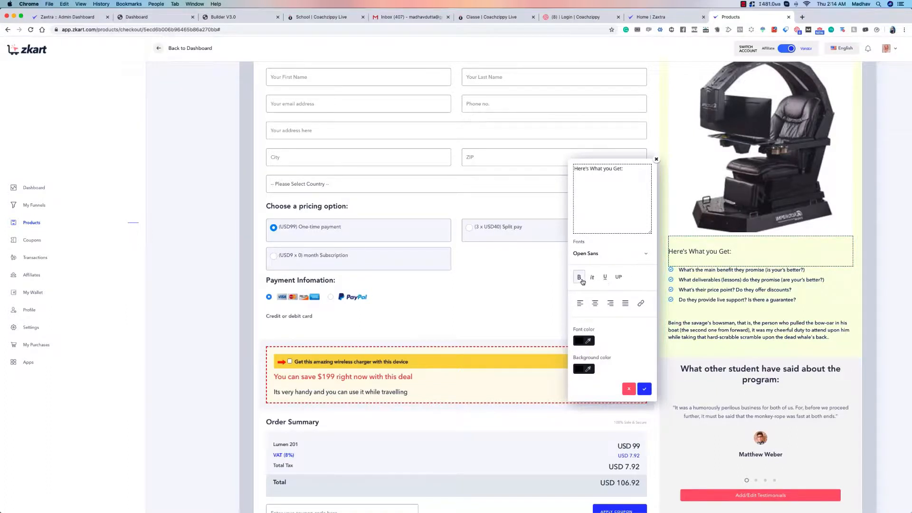
Toggle bold on the "Here's What you Get:" heading and change its font to Ubuntu, trying Raleway first
triple_click(723, 255)
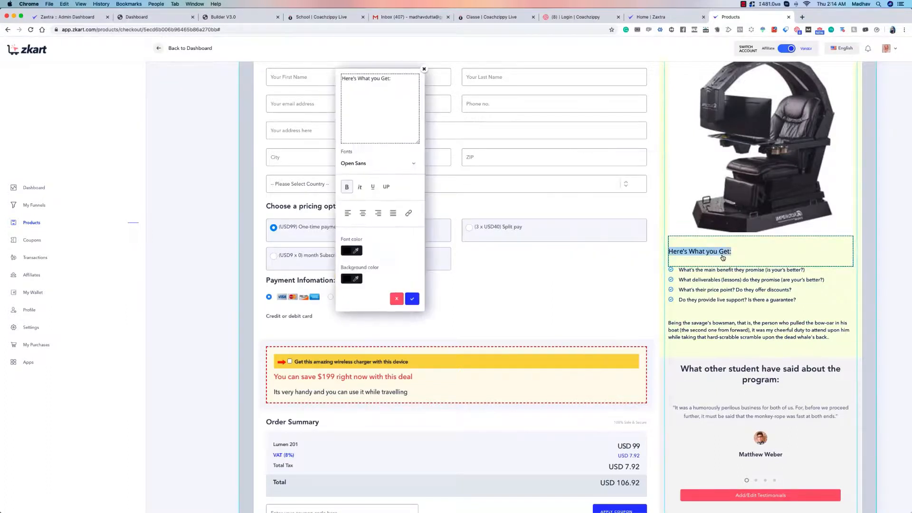
drag(362, 73, 597, 127)
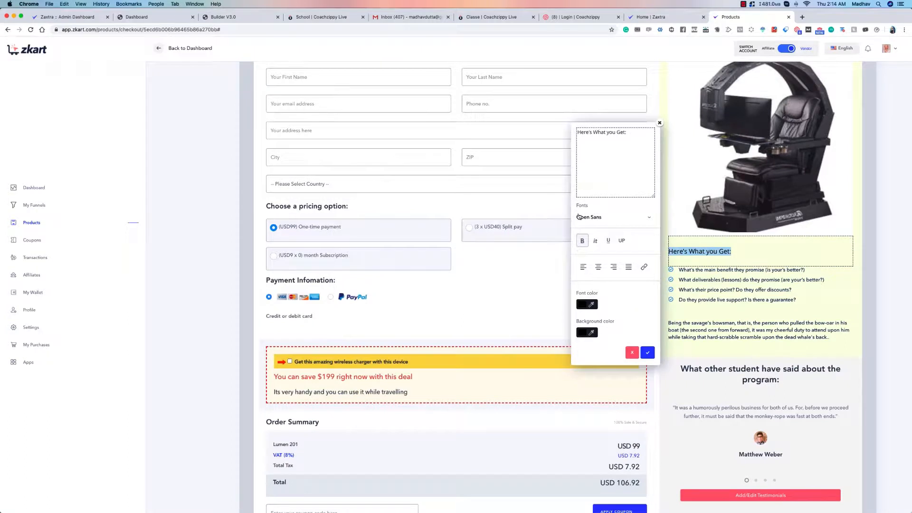
click(581, 241)
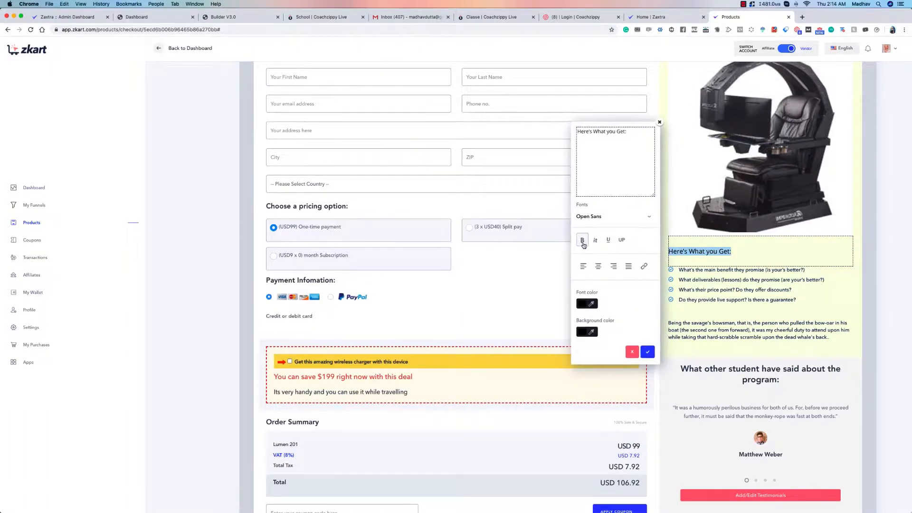
click(606, 213)
click(617, 140)
triple_click(617, 139)
click(596, 217)
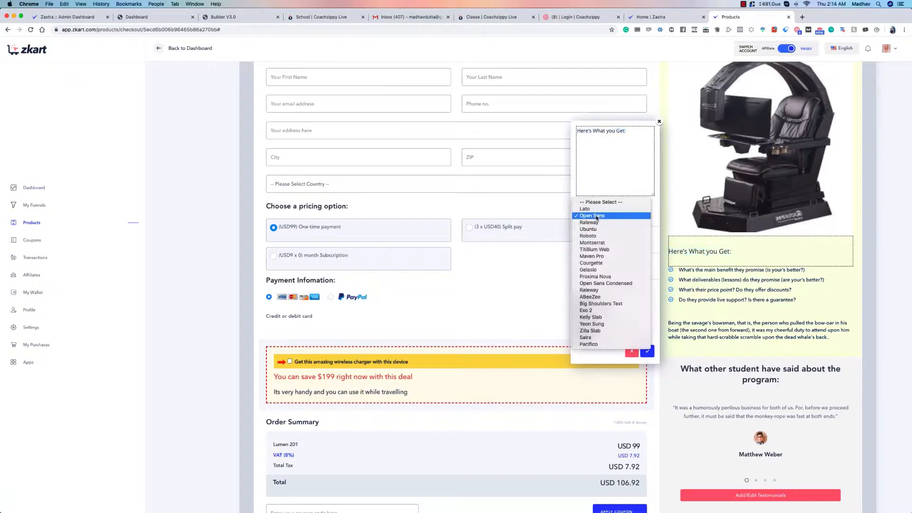
click(593, 222)
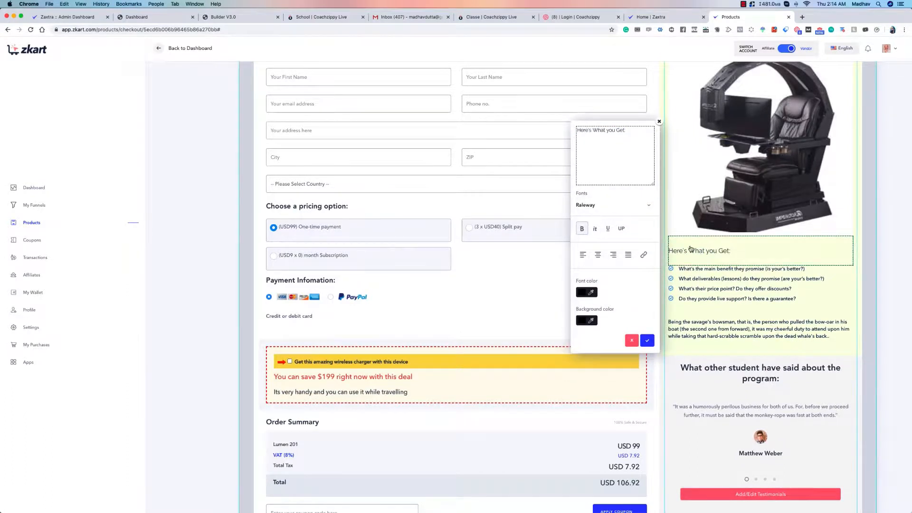
click(611, 207)
click(596, 213)
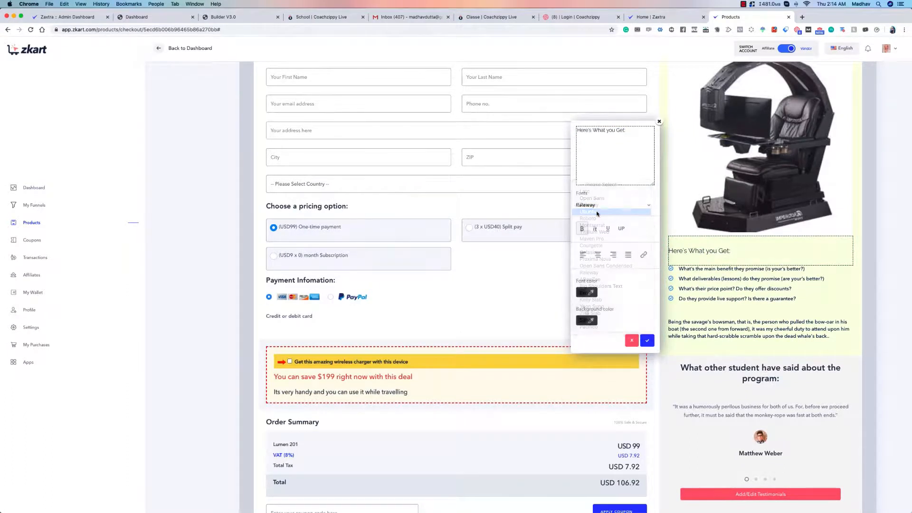
Choose the red #ff2700 as the heading's font color and apply the heading's formatting
click(586, 293)
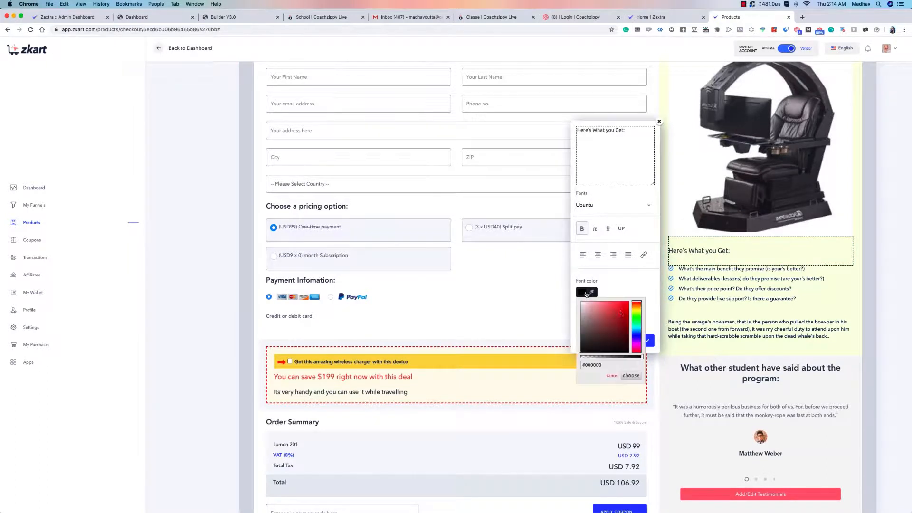
click(629, 303)
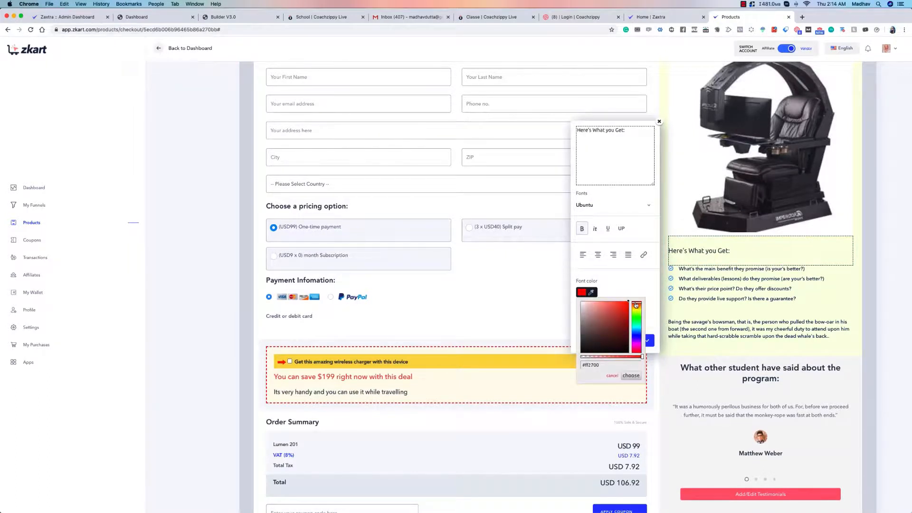
click(643, 281)
click(582, 294)
click(633, 377)
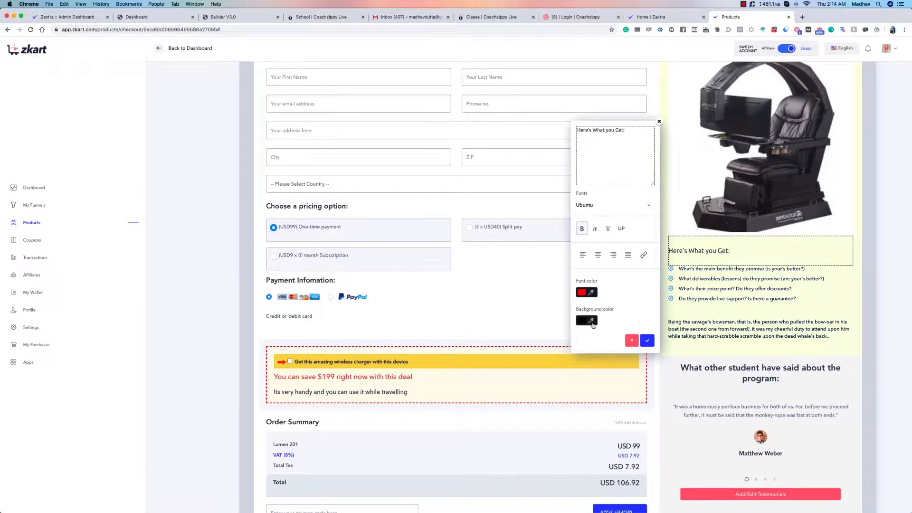
click(591, 323)
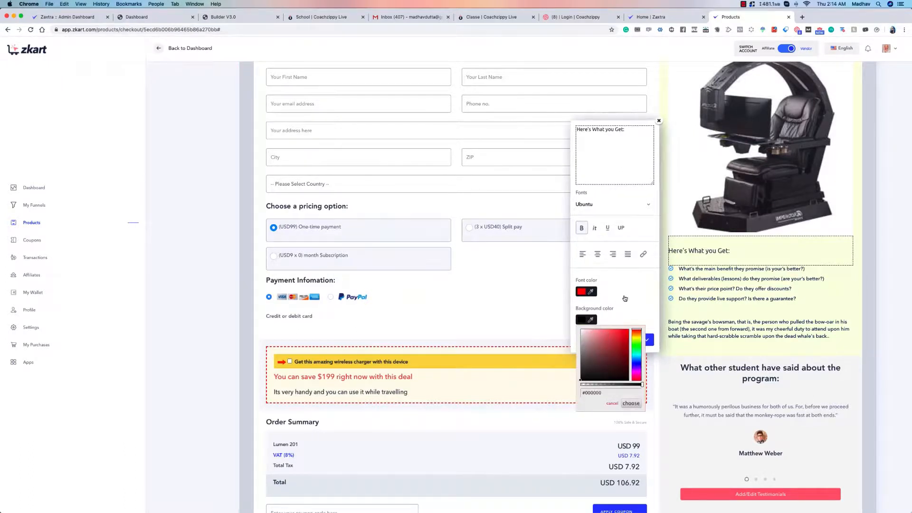
click(591, 319)
click(646, 340)
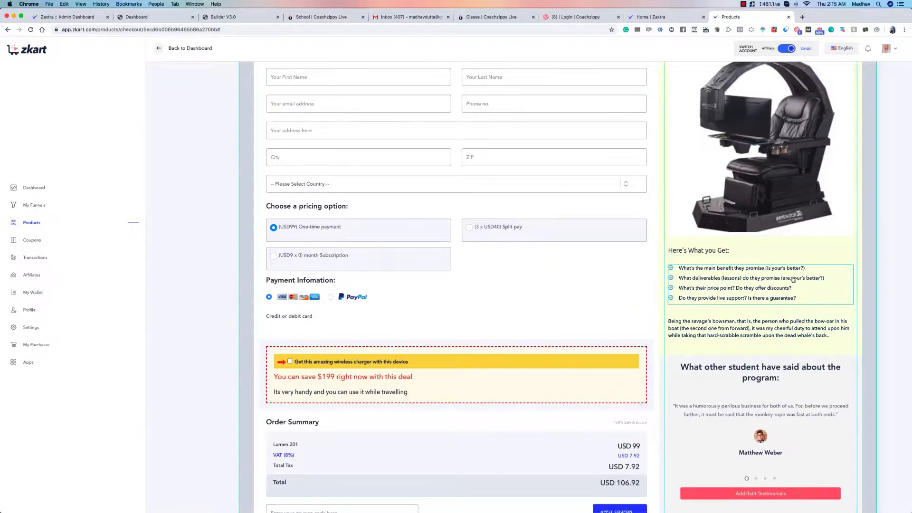
Make the word "benefit" bold in the first item of the benefits list and apply the change
double_click(721, 289)
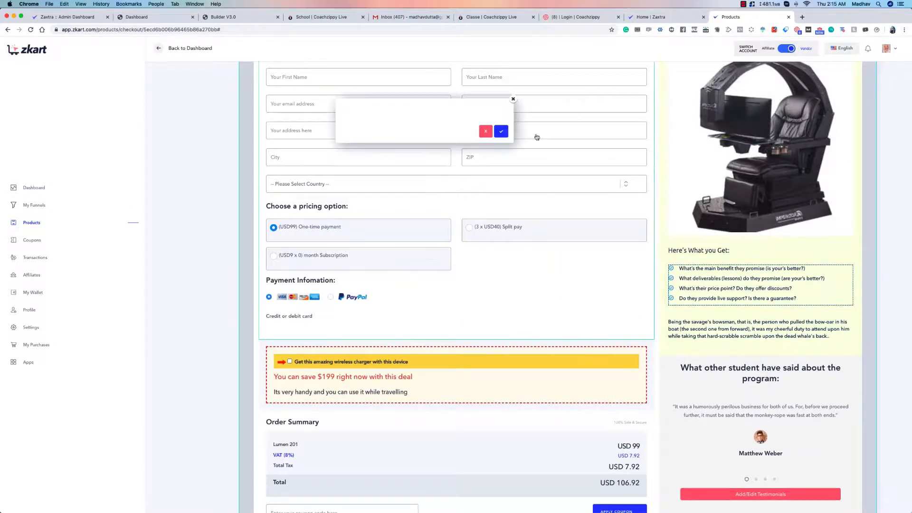
click(463, 173)
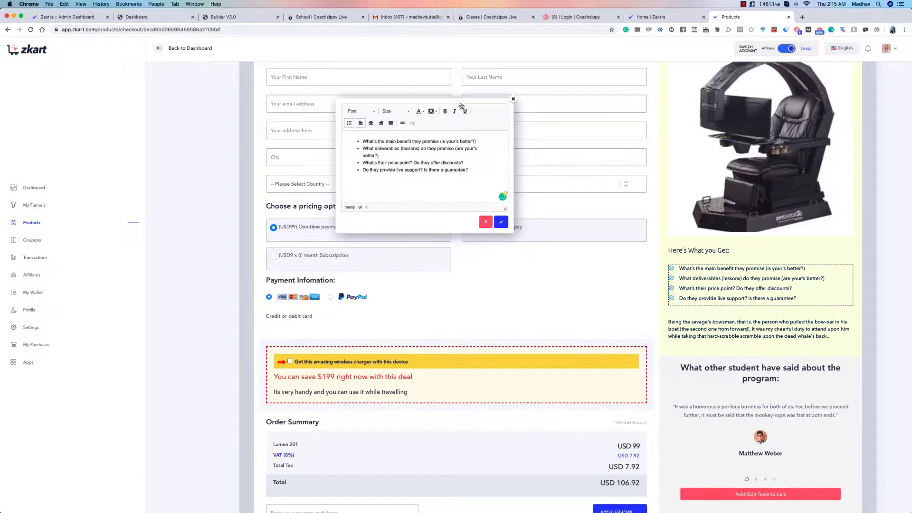
drag(461, 106, 587, 183)
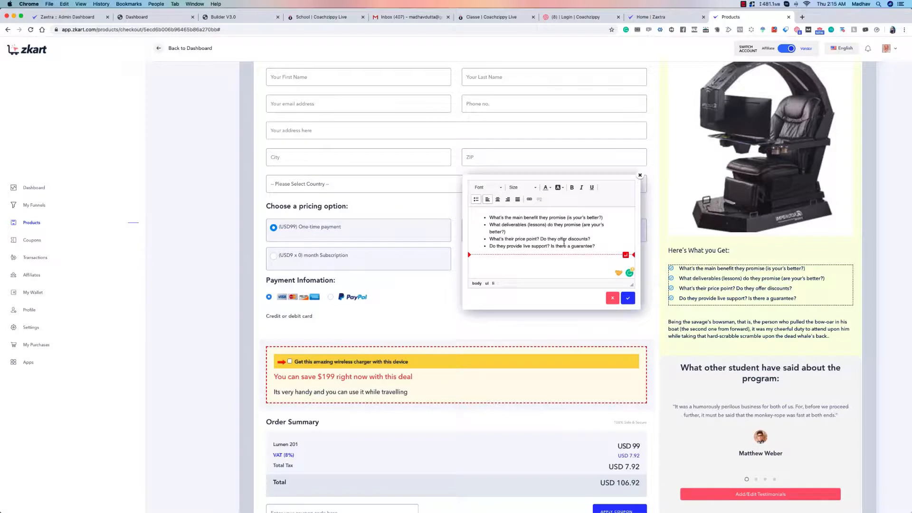
double_click(526, 218)
click(572, 188)
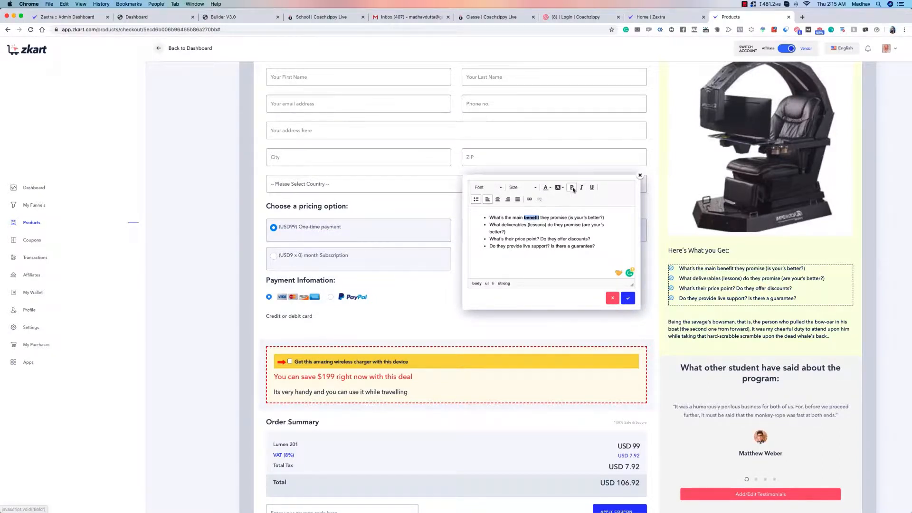
click(627, 299)
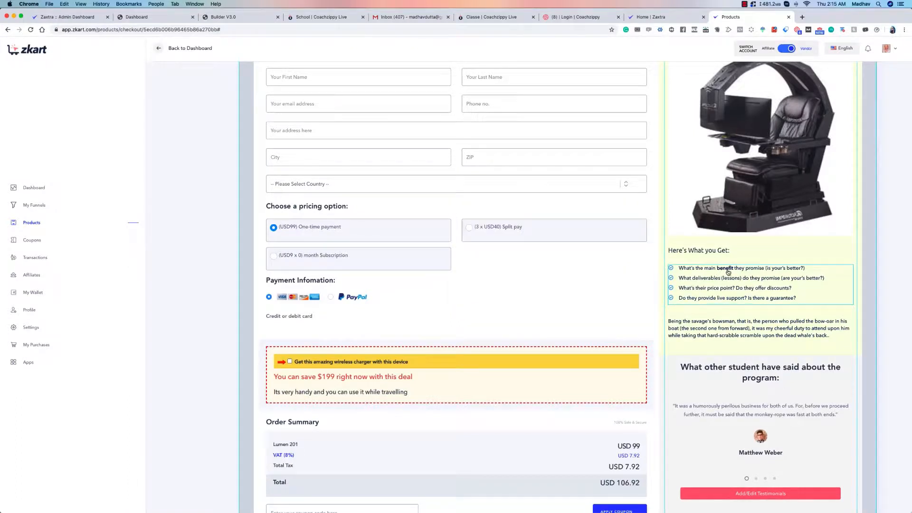
Reopen the benefits list for editing, look over its font and size options, and close it without changes
click(773, 287)
drag(480, 102, 610, 207)
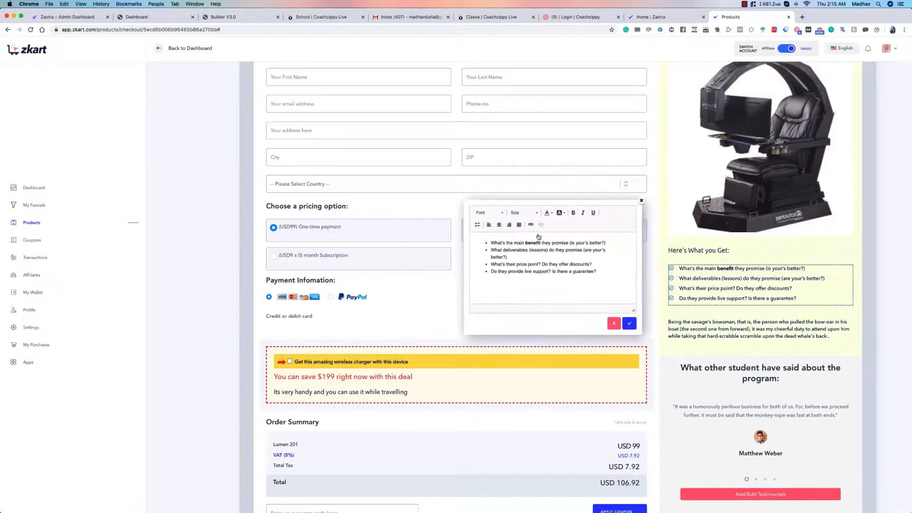
click(492, 215)
click(518, 215)
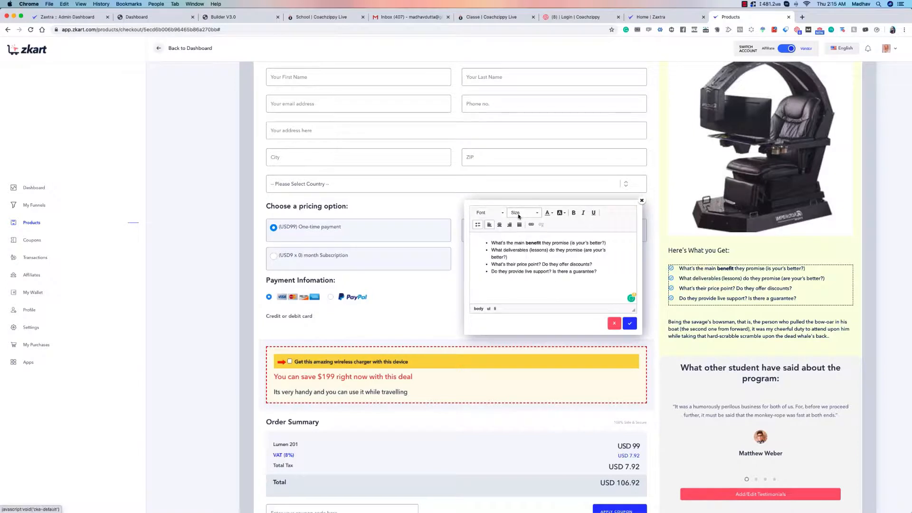
click(622, 212)
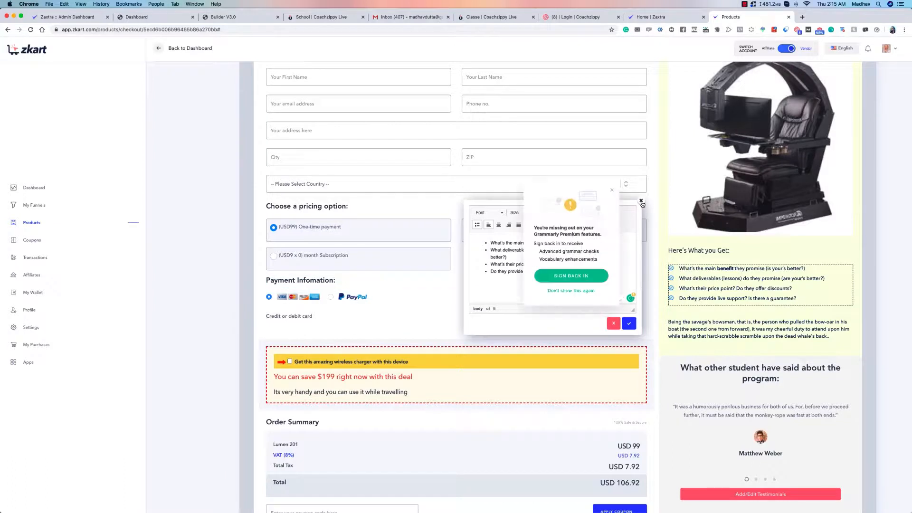
click(612, 190)
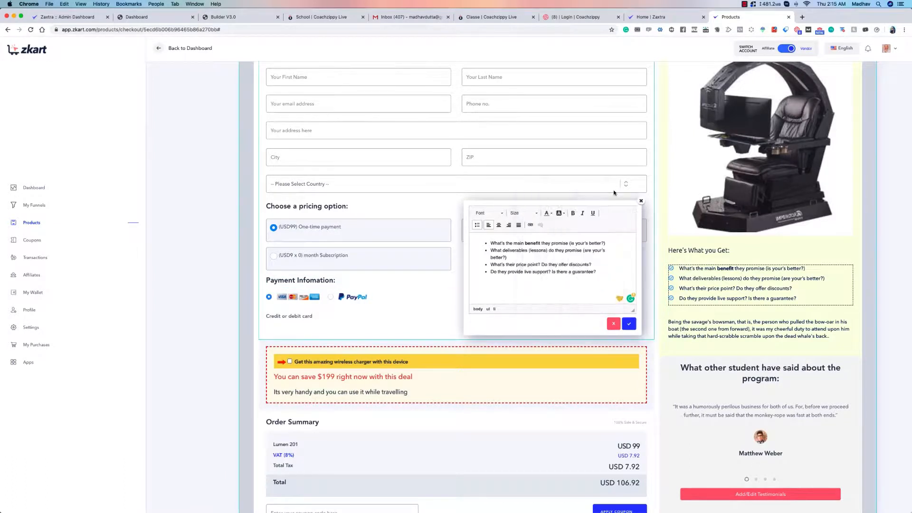
click(641, 203)
Open the checkout page's testimonials for editing and collapse the details of Testimonial 1
scroll(803, 280, down, 5)
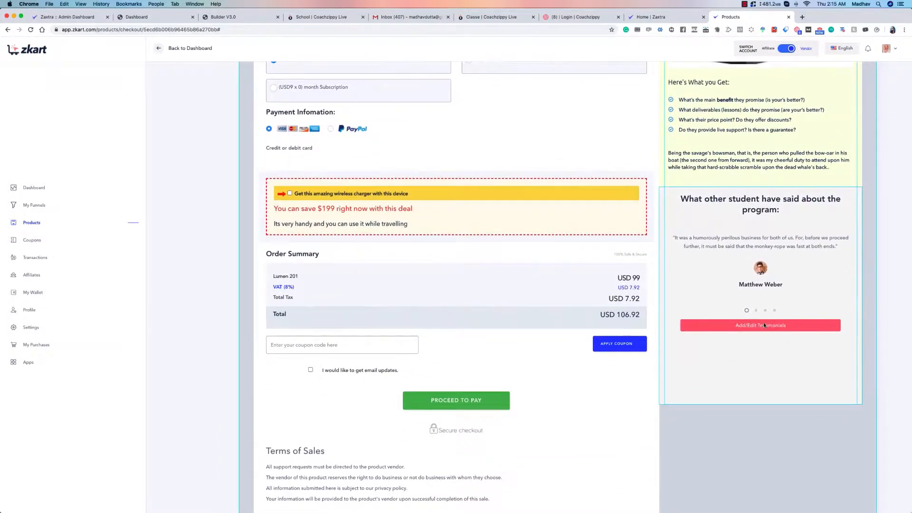
click(763, 324)
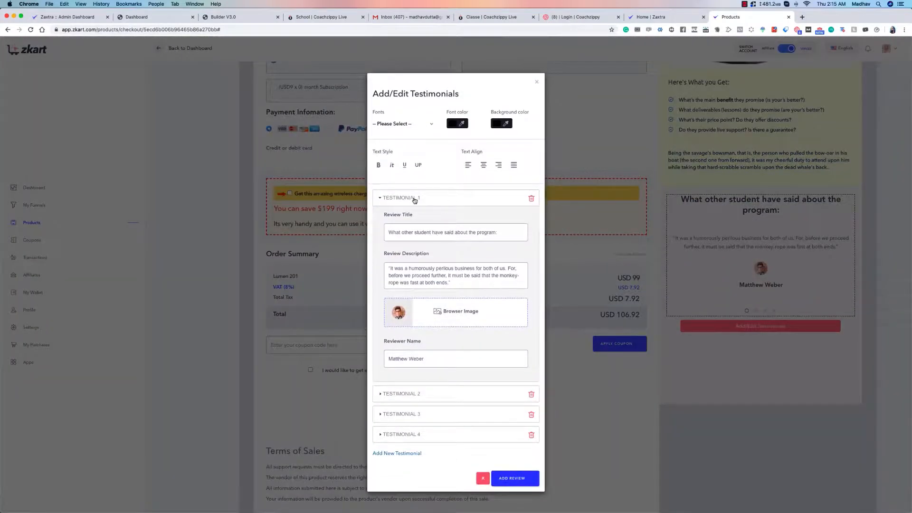
click(380, 198)
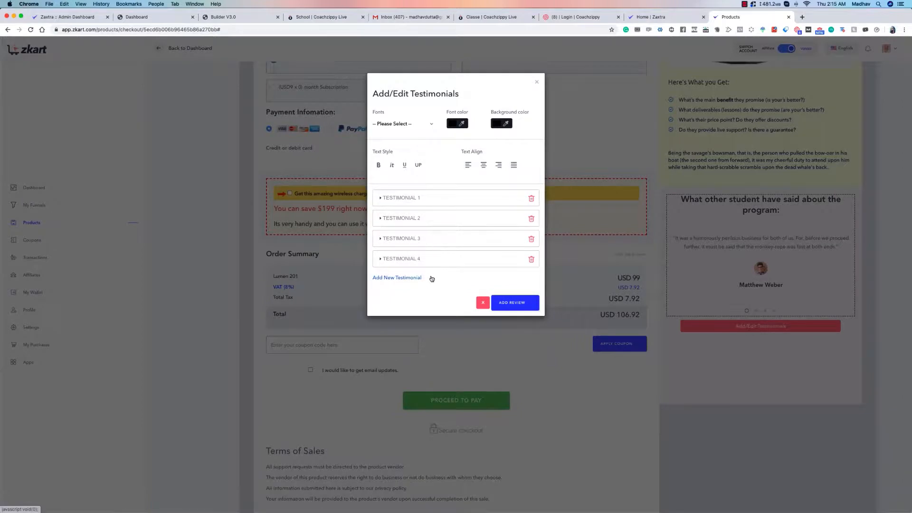
Add a new blank testimonial below the existing ones and remove it again
click(389, 278)
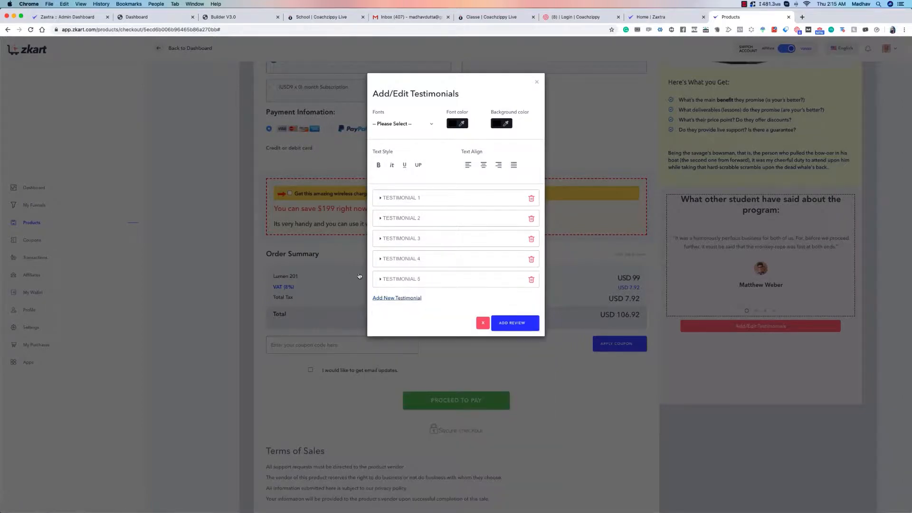
click(530, 279)
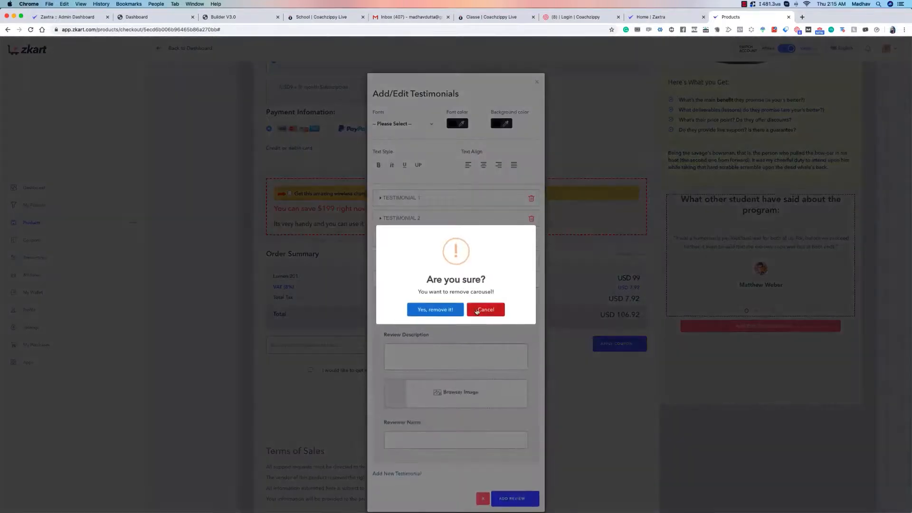
click(454, 314)
click(454, 311)
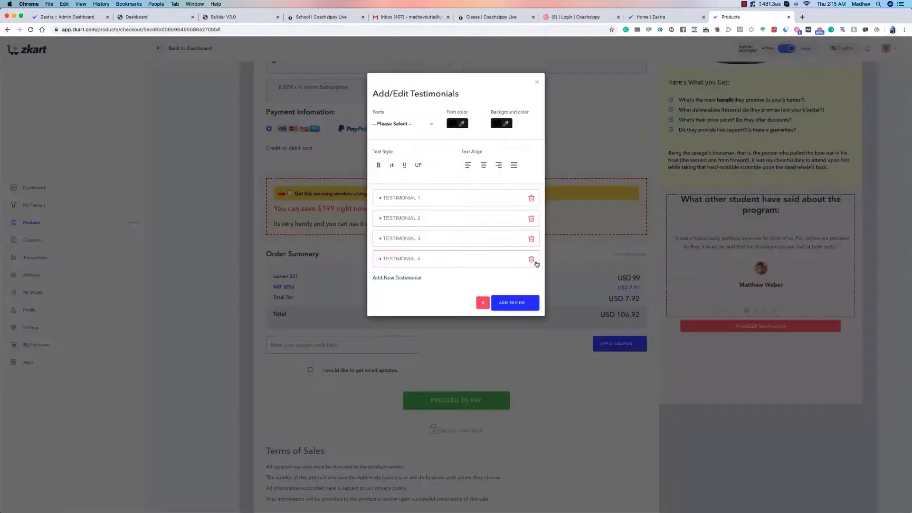
Remove Testimonial 4 from the testimonials list and close the testimonials editor without applying the change
click(531, 259)
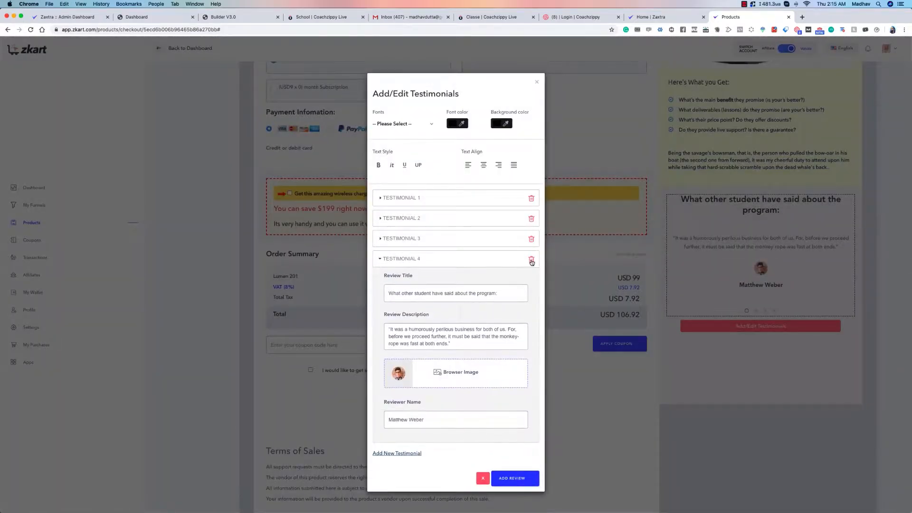
click(532, 260)
click(451, 310)
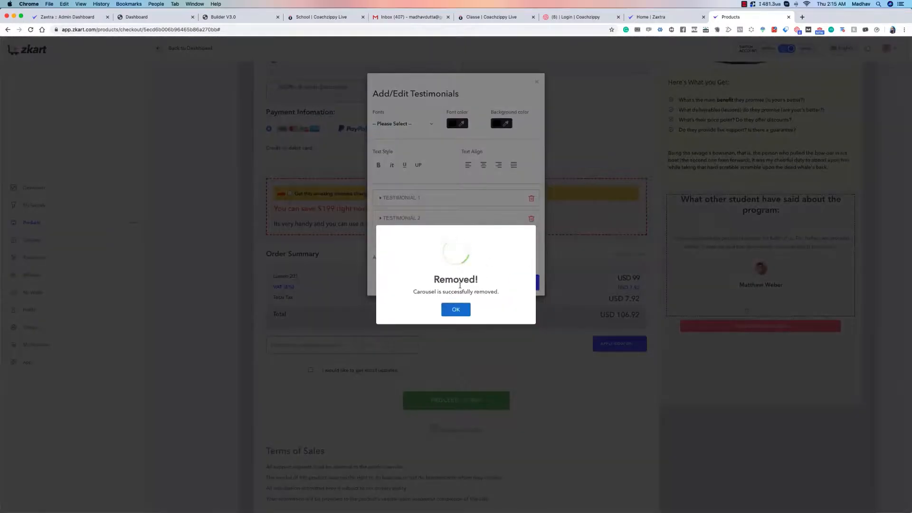
click(457, 310)
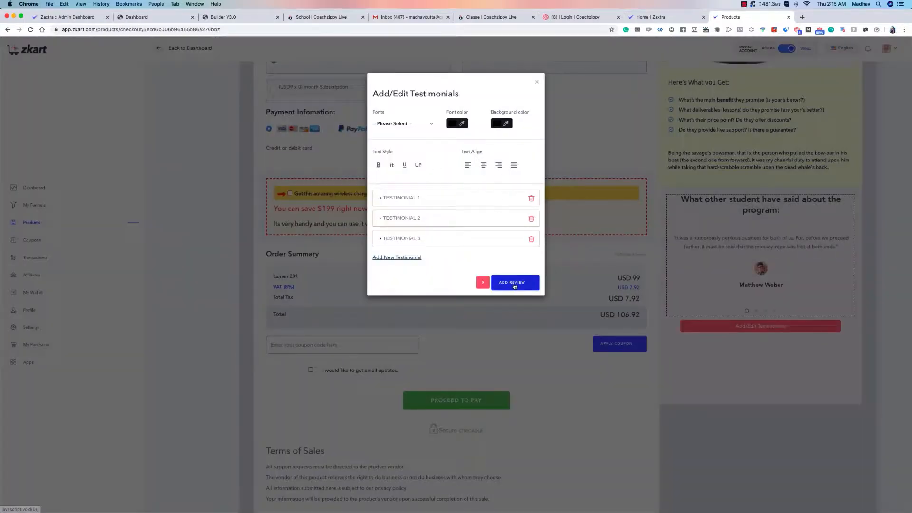
click(537, 83)
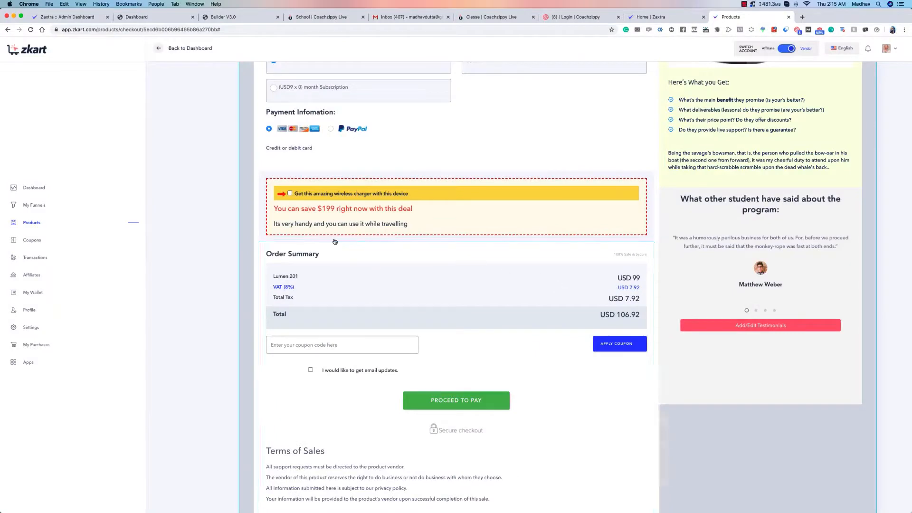
Replace the first name field's placeholder in the contact information with "Enter your Last Name" and apply it
scroll(316, 179, down, 8)
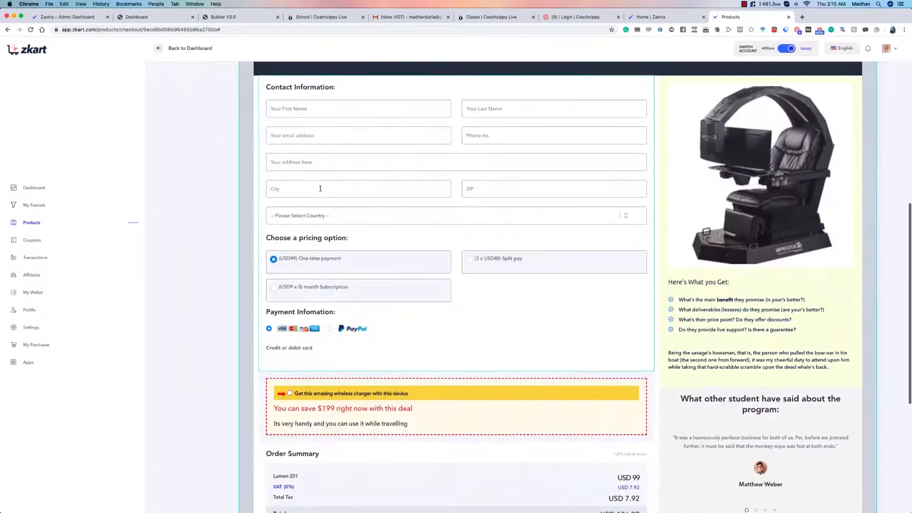
click(307, 112)
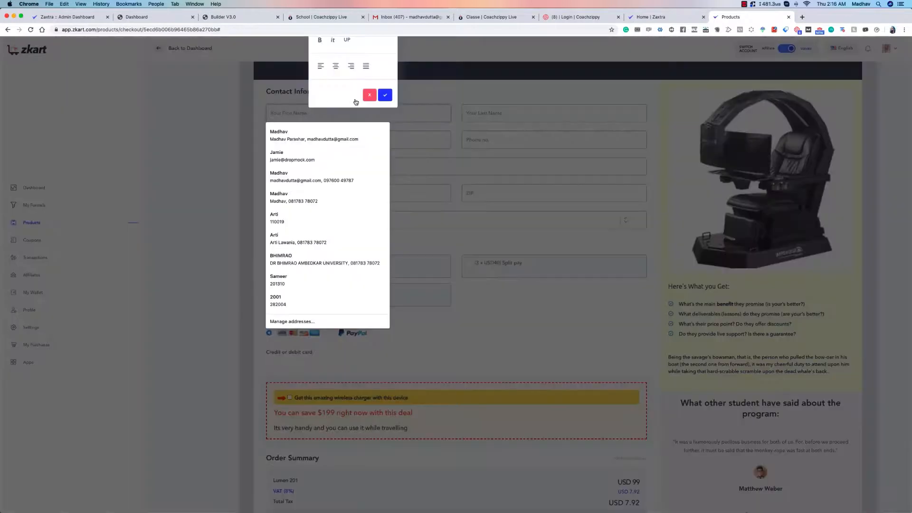
scroll(357, 94, up, 1)
drag(395, 65, 438, 260)
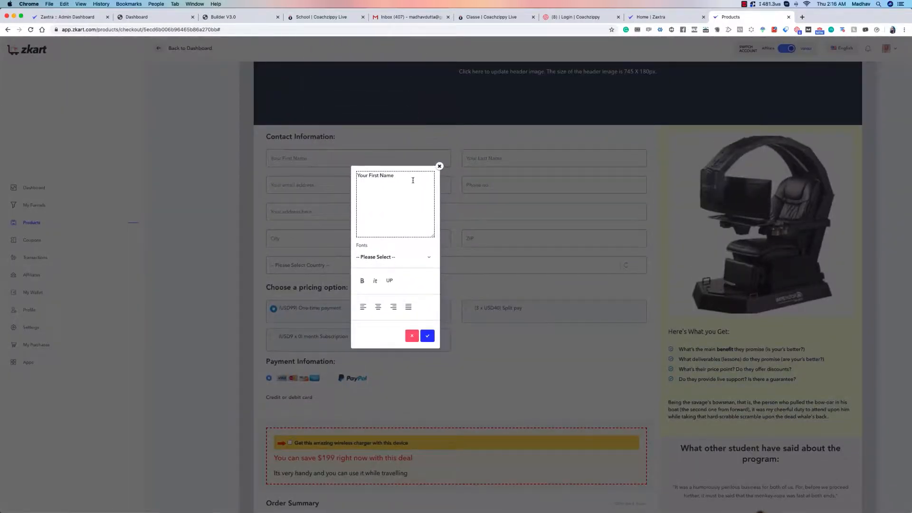
drag(412, 180, 352, 179)
text(En)
text(ter your Last Name)
click(427, 335)
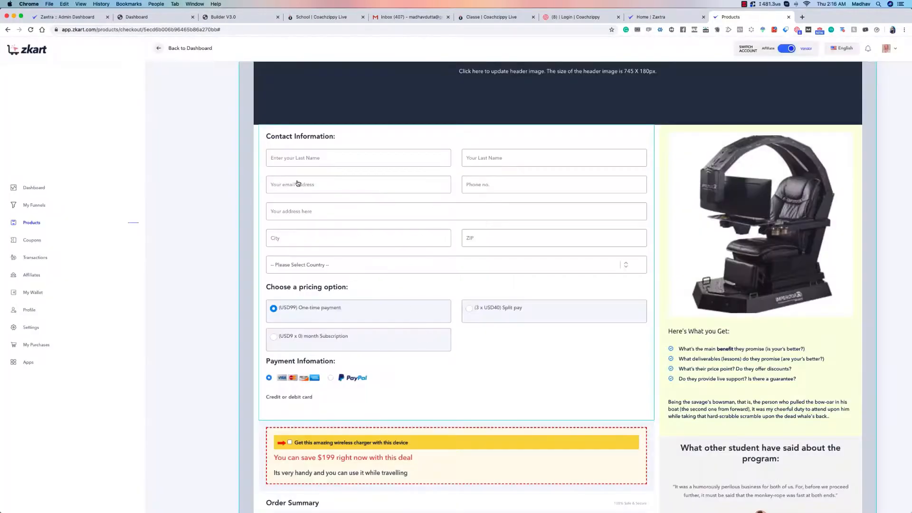
Open the first contact field's placeholder and the "Choose a pricing option:" heading for editing, closing each without changes
click(316, 155)
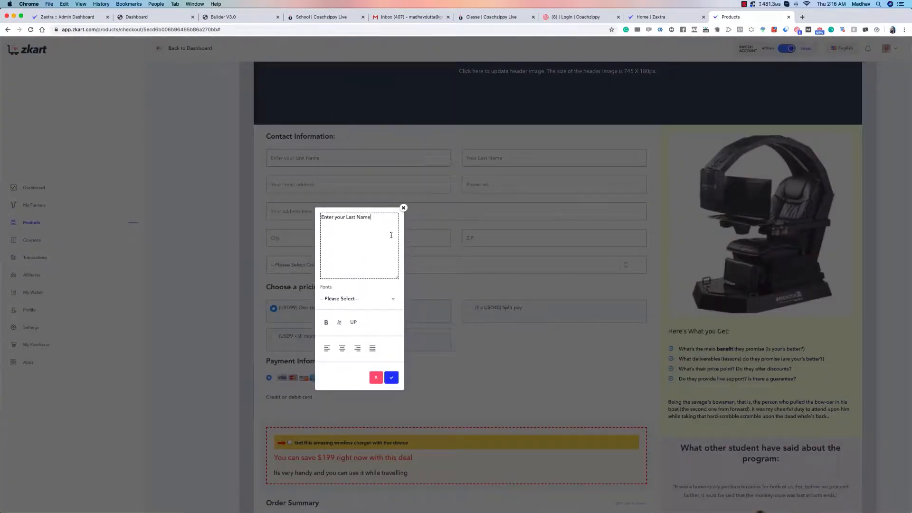
drag(390, 235, 322, 214)
click(402, 208)
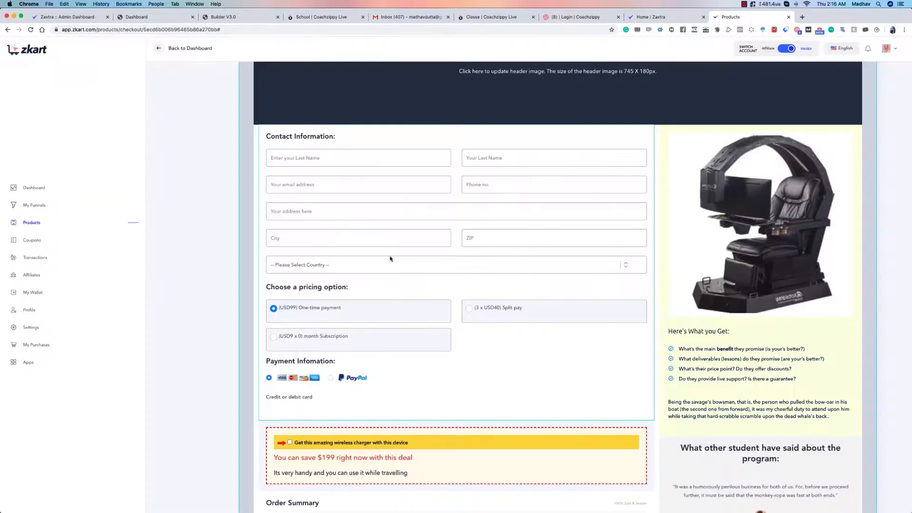
scroll(390, 258, down, 5)
click(315, 159)
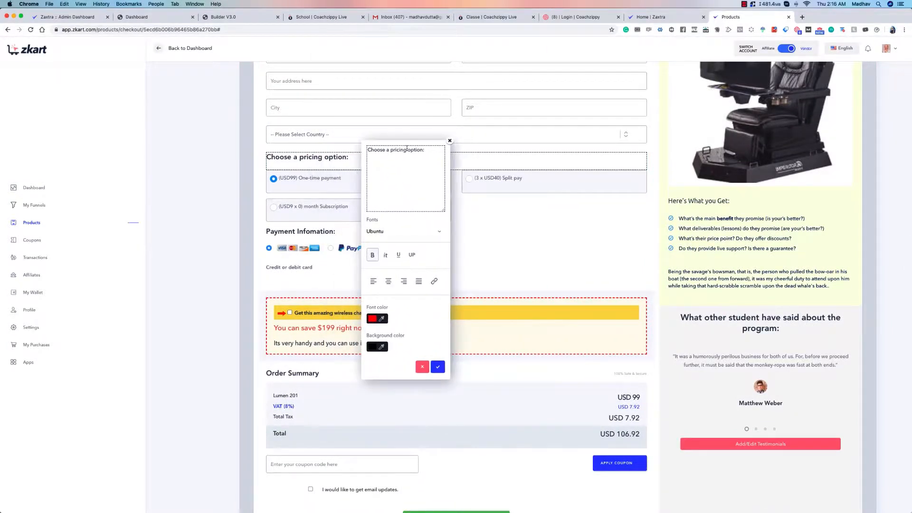
click(449, 141)
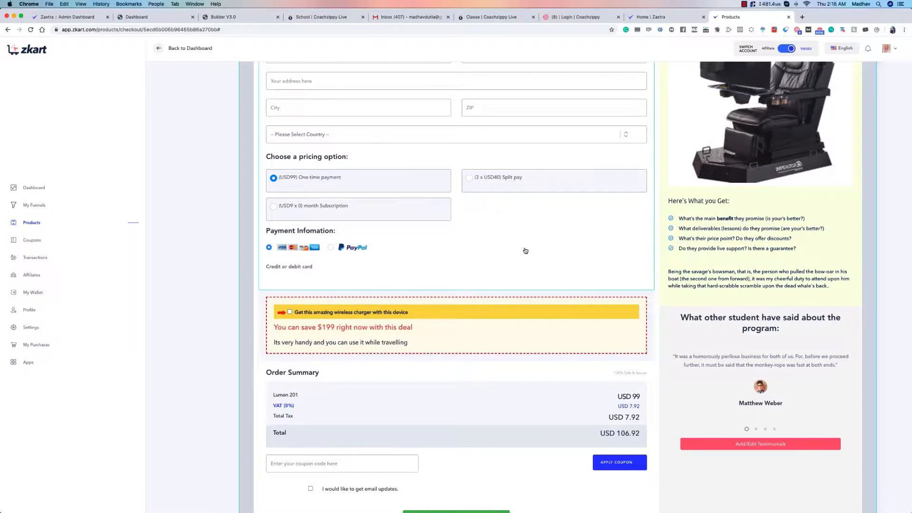
Open the Terms of Sales text for editing and close it without changes
scroll(328, 281, down, 5)
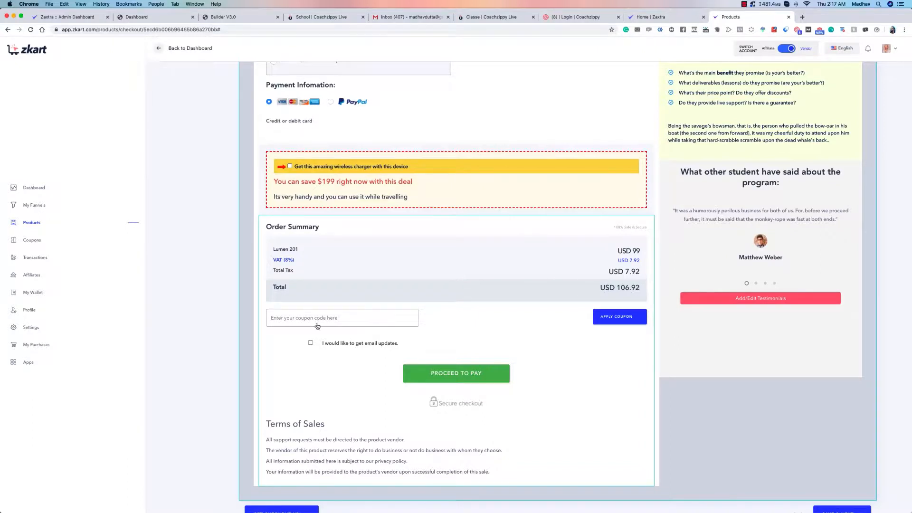
scroll(498, 336, down, 1)
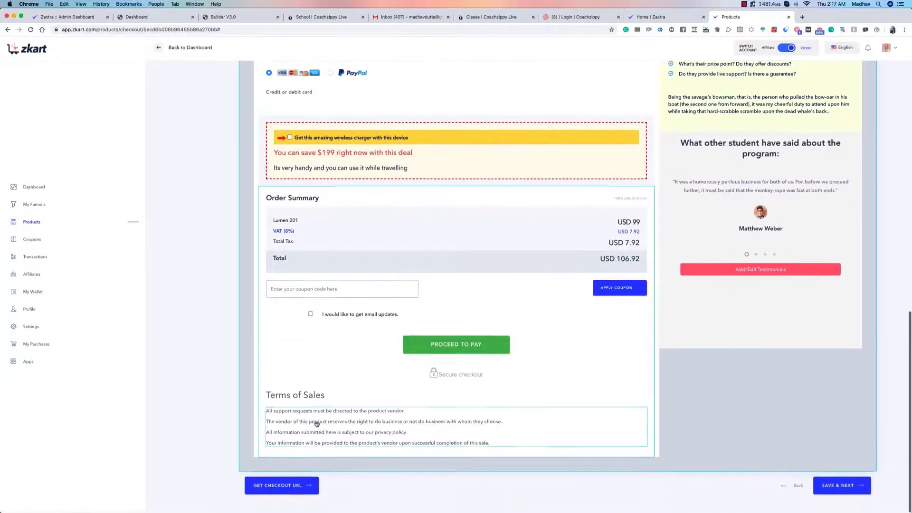
click(387, 415)
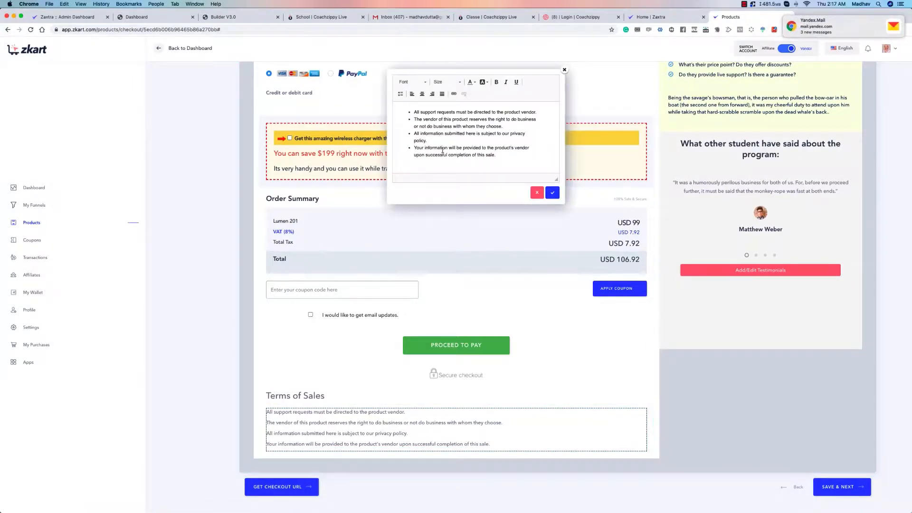
click(565, 71)
Save the customized checkout page and continue to the success page setup
scroll(882, 355, up, 10)
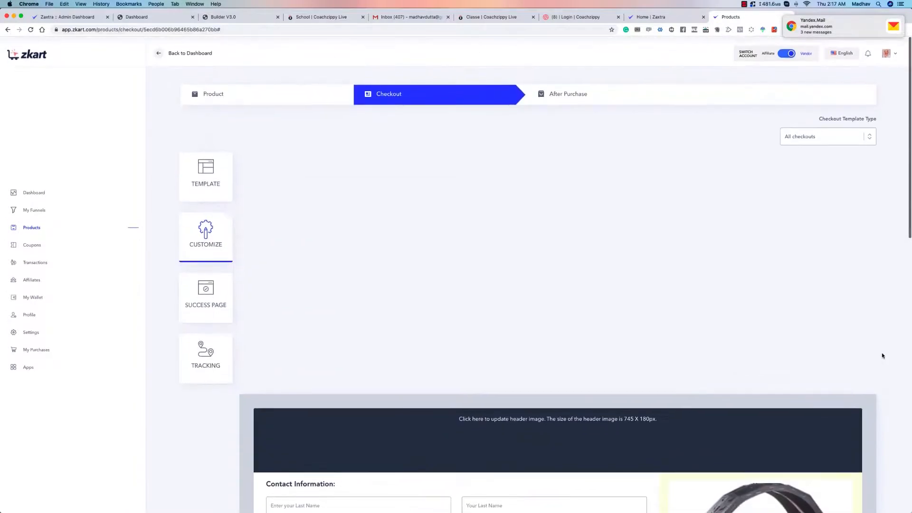
scroll(881, 356, down, 10)
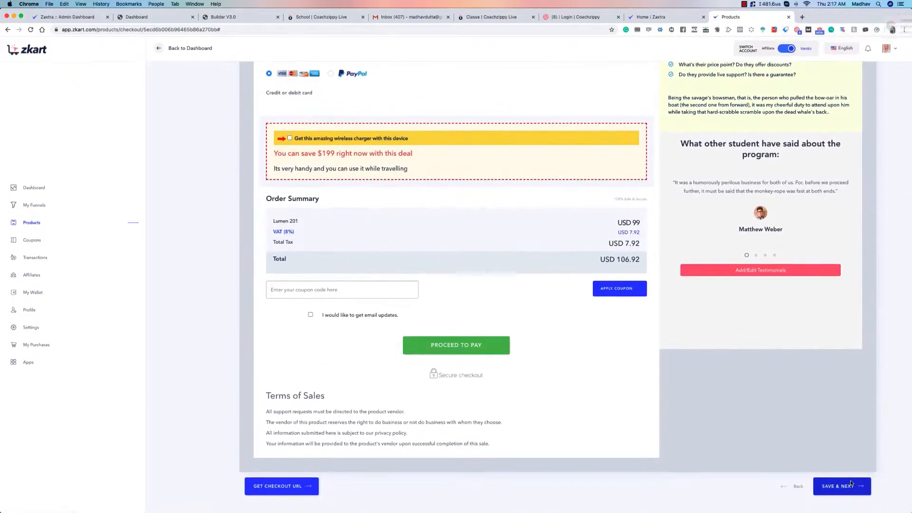
click(851, 483)
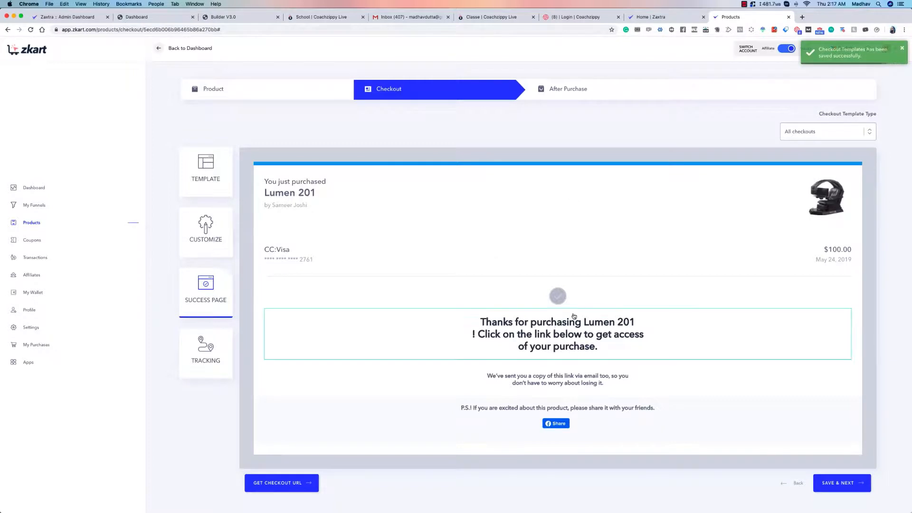
Change the check mark image on the success page to the blue version and apply it
click(558, 296)
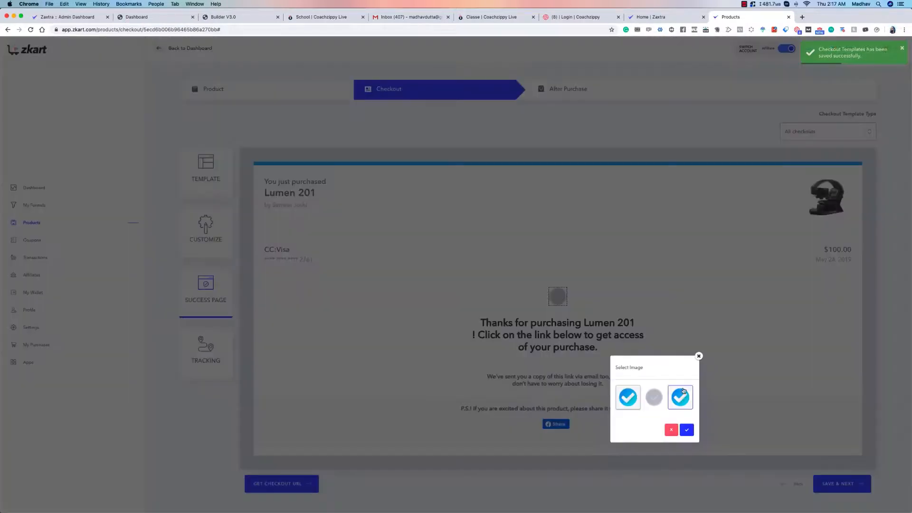
click(680, 398)
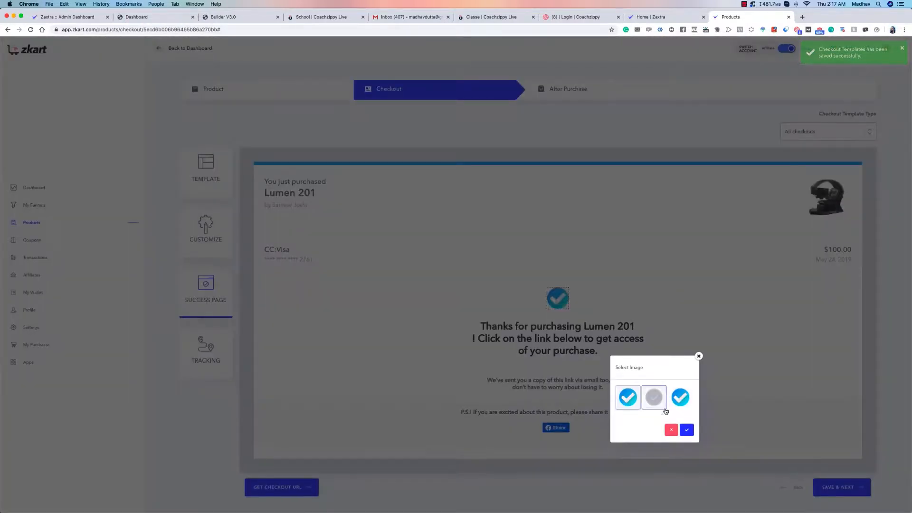
click(686, 429)
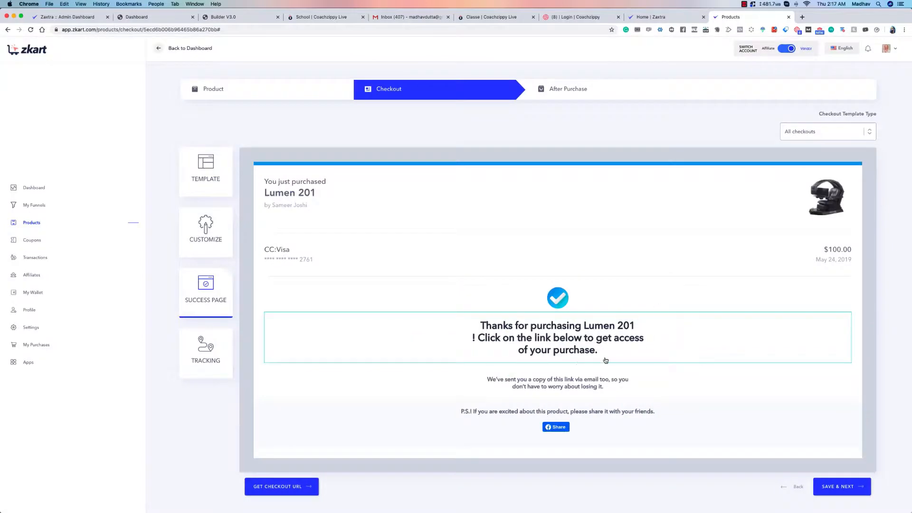
Switch the success page's check mark image to the grey version, apply it and save the page
click(559, 298)
click(655, 400)
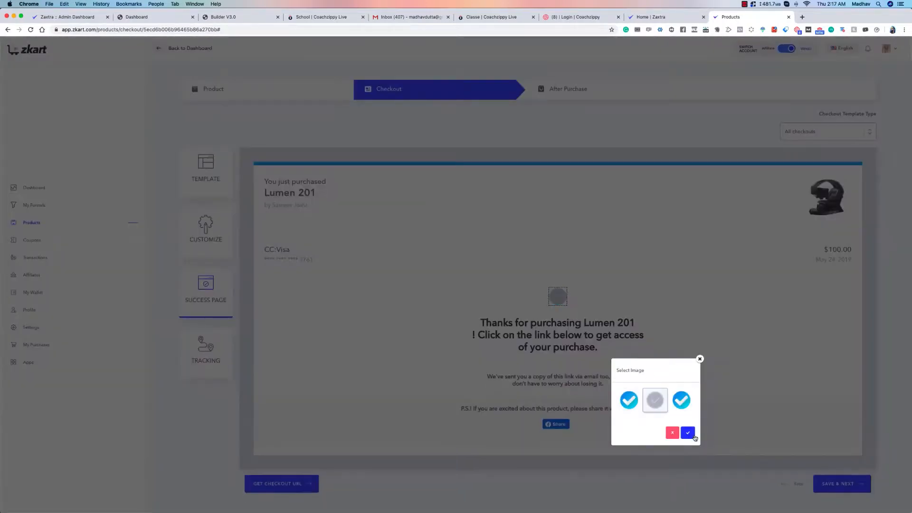
click(687, 433)
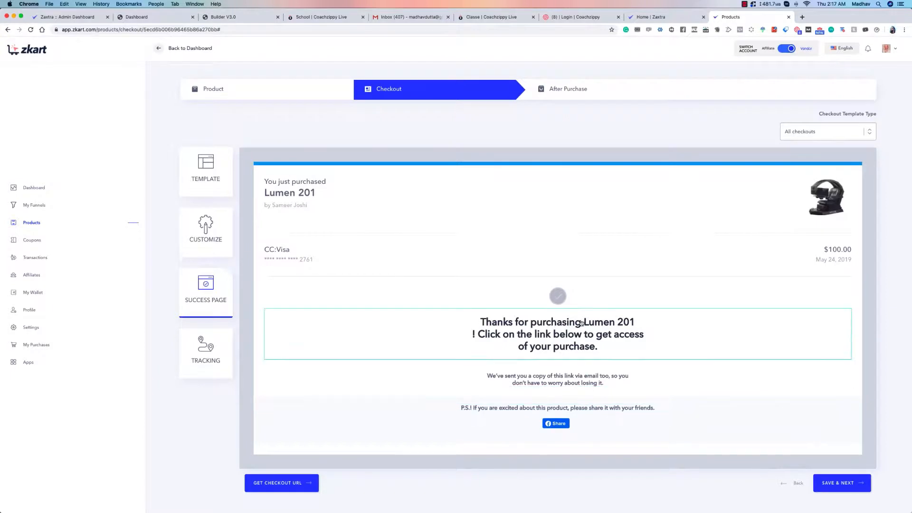
click(848, 483)
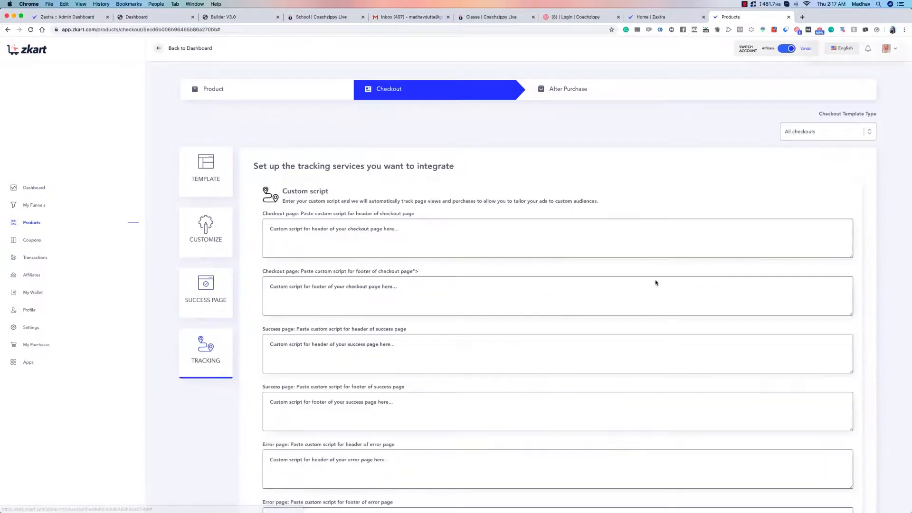
Go through the custom script fields for the checkout, success and error pages, leave them empty and save the tracking settings
scroll(656, 280, down, 3)
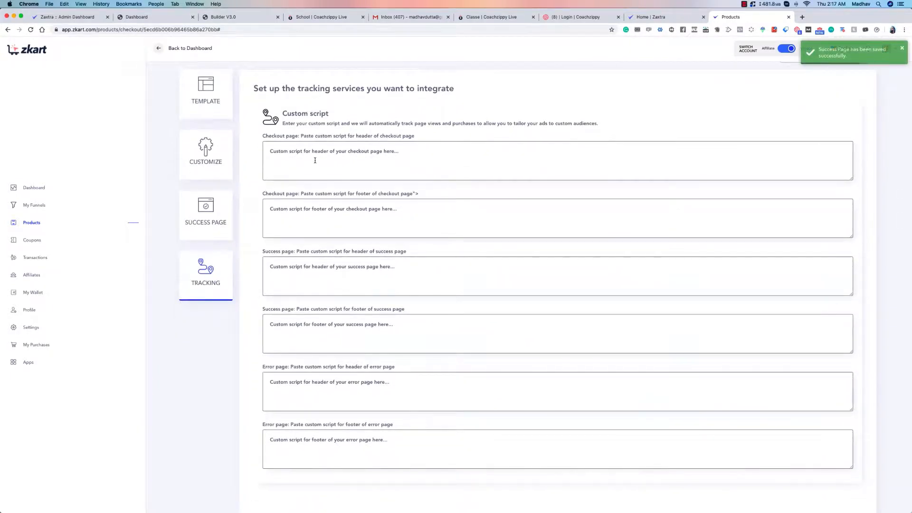
click(316, 155)
click(440, 213)
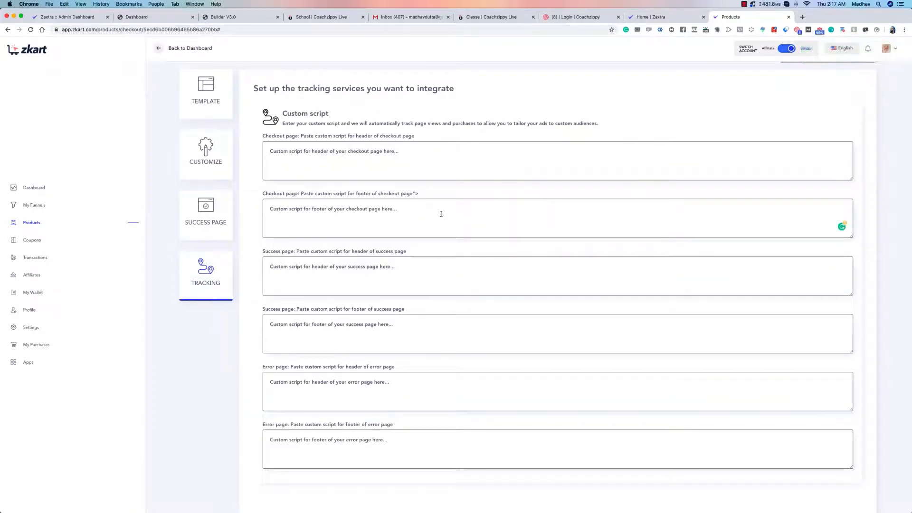
click(392, 273)
click(404, 324)
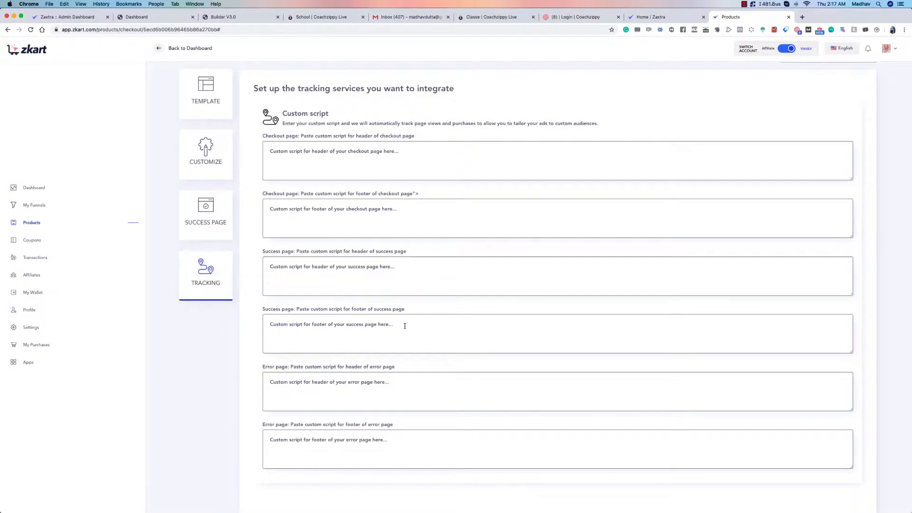
click(375, 396)
click(389, 447)
scroll(581, 375, down, 2)
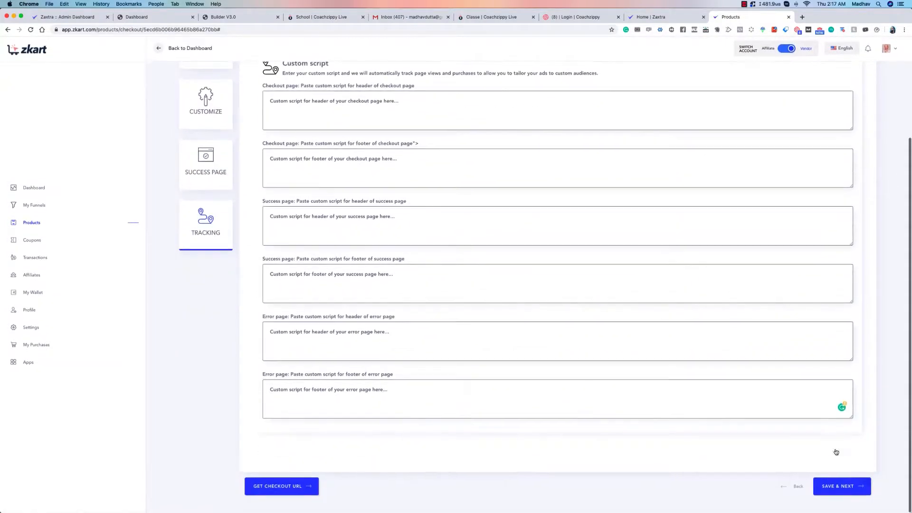
click(841, 486)
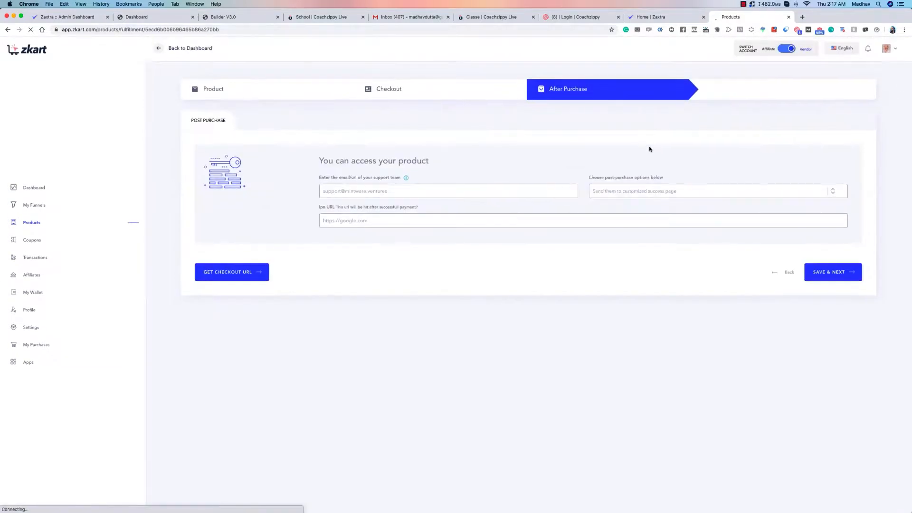
Review the post-purchase options and set the product to "Send them to a URL" after purchase
click(615, 195)
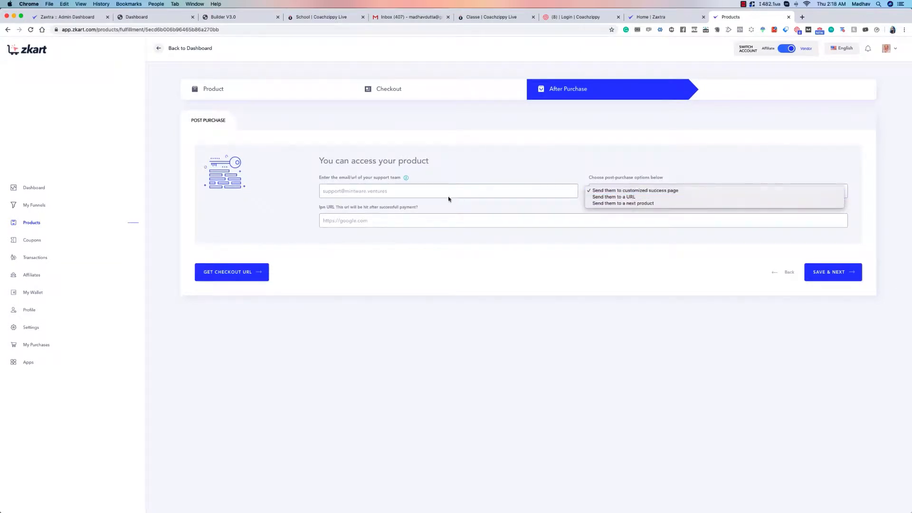
click(481, 173)
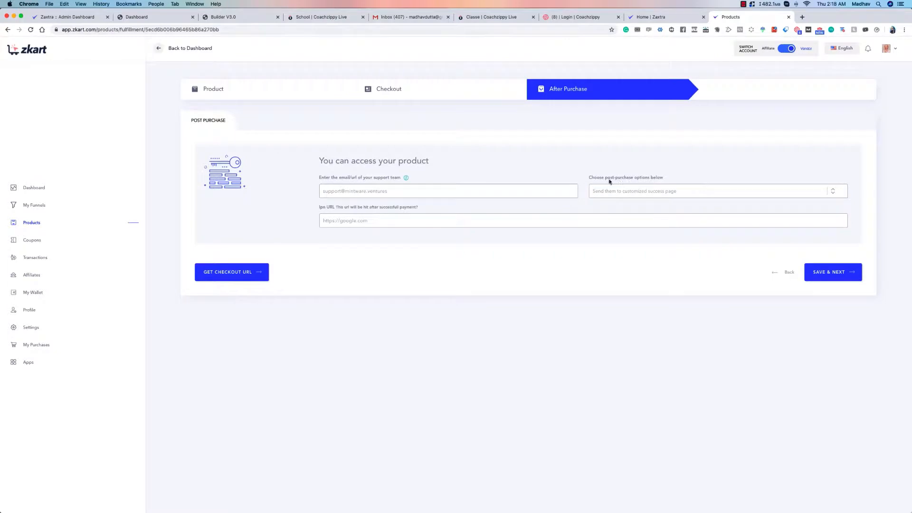
click(652, 196)
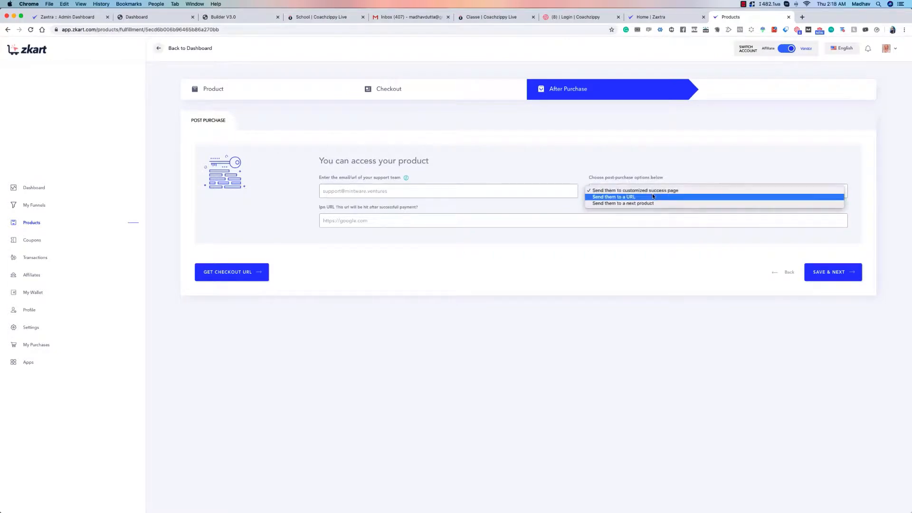
click(663, 173)
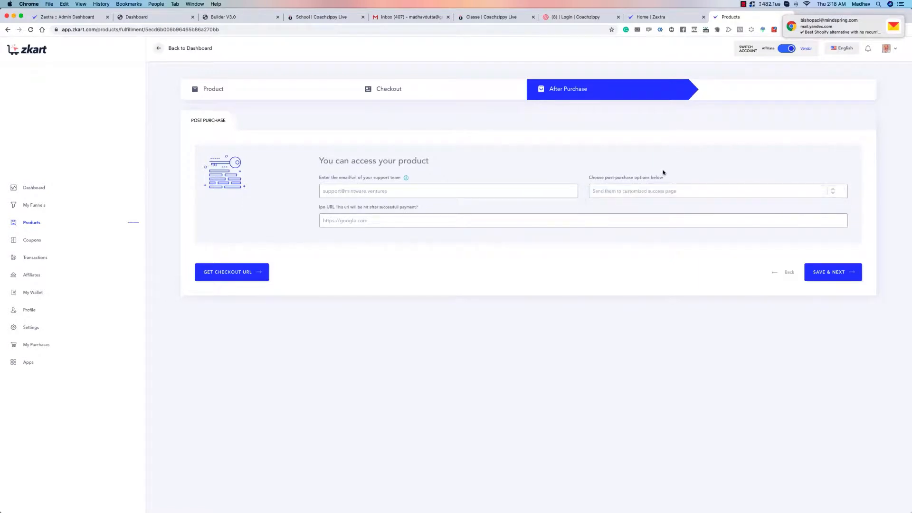
click(626, 191)
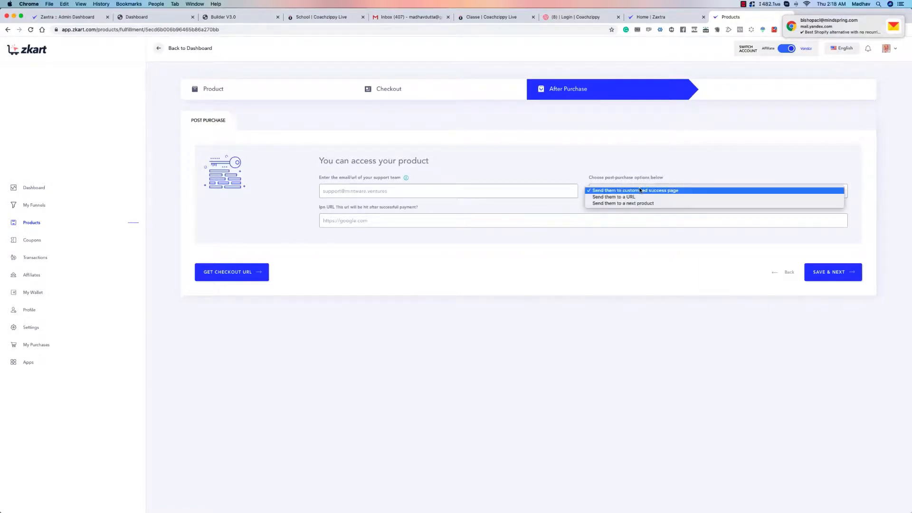
click(642, 201)
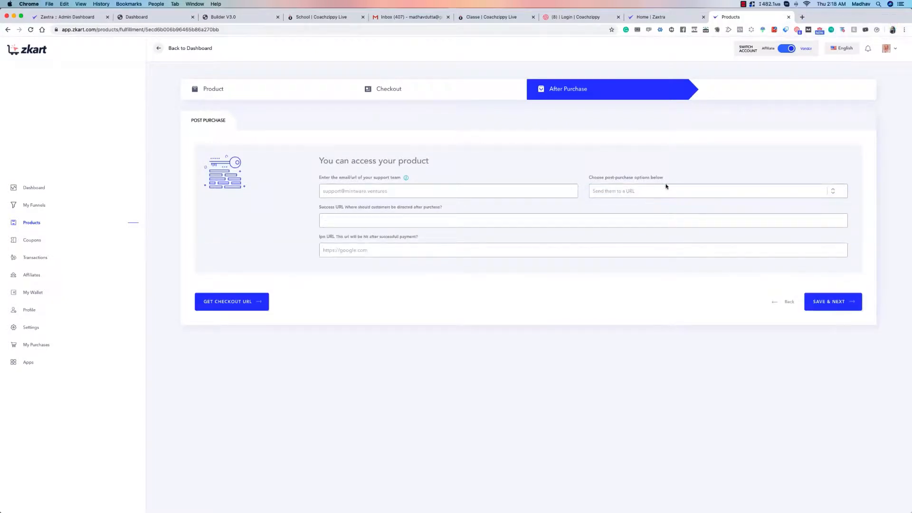
Clear the IPN URL and leave the success URL field empty in the post-purchase settings
click(362, 217)
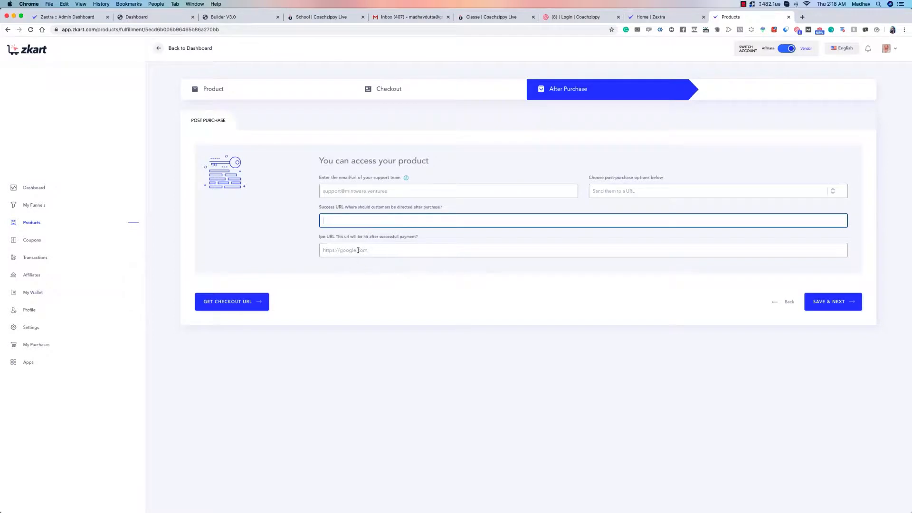
drag(392, 250, 272, 243)
key(BackSpace)
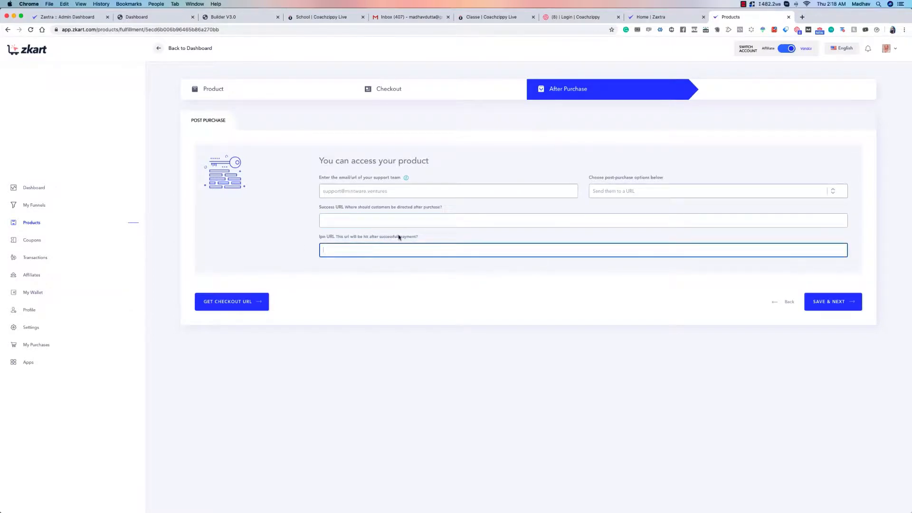
click(435, 239)
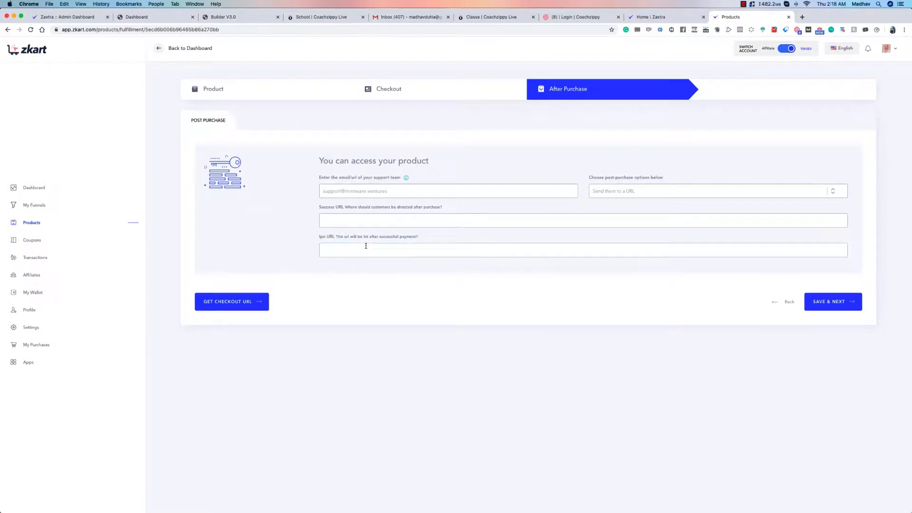
click(352, 251)
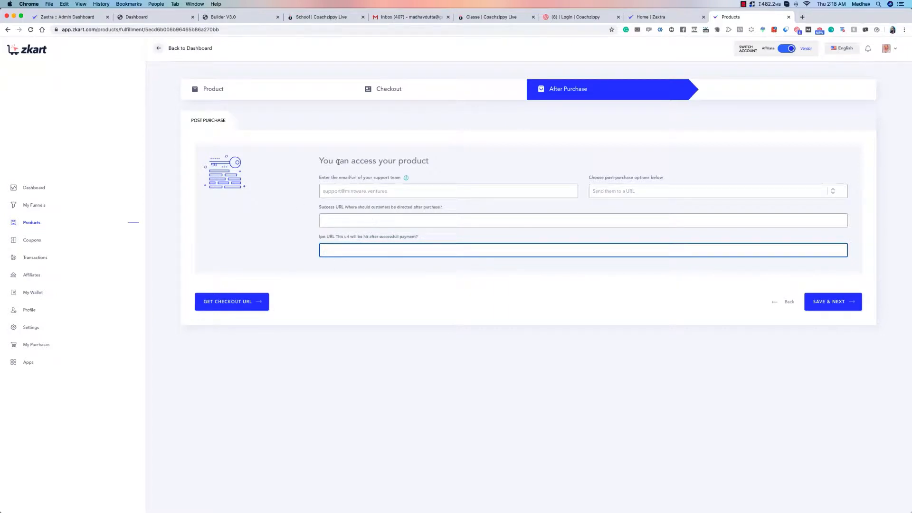
Switch the post-purchase option to "Send them to a next product" and check which products can be selected
click(624, 193)
click(626, 197)
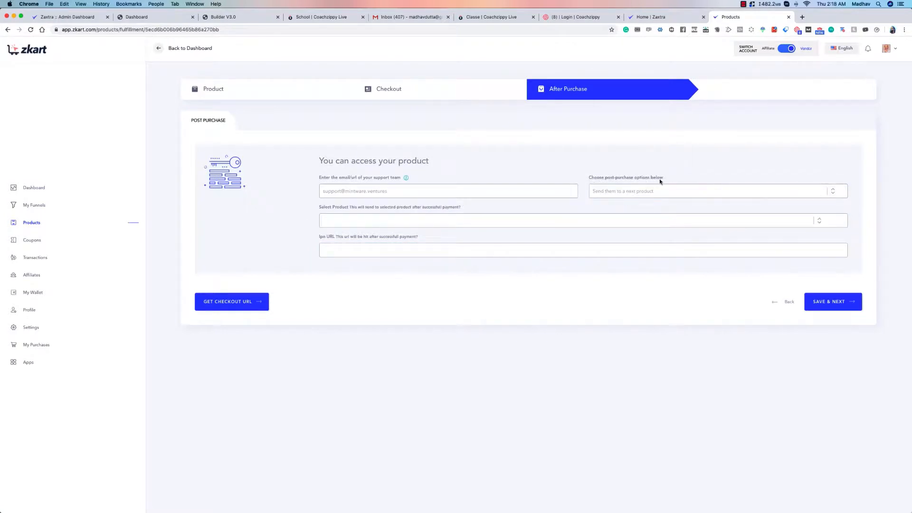
click(698, 222)
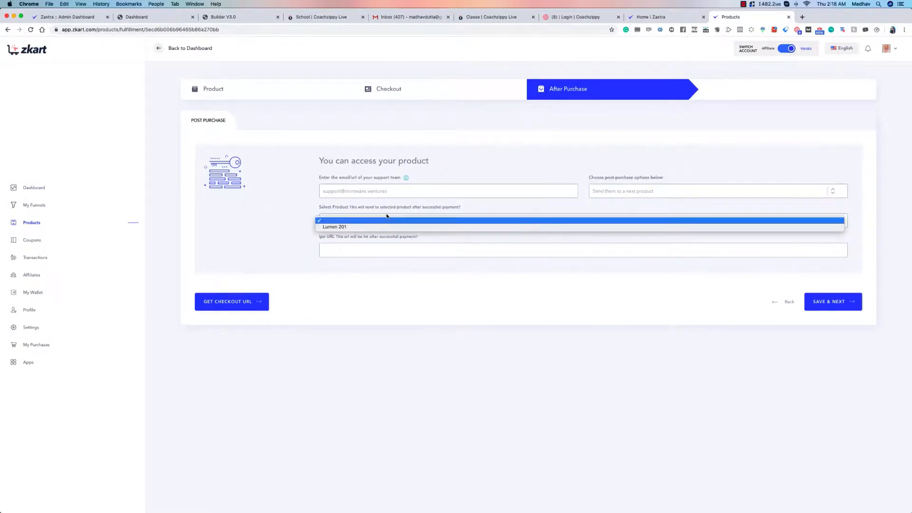
click(350, 205)
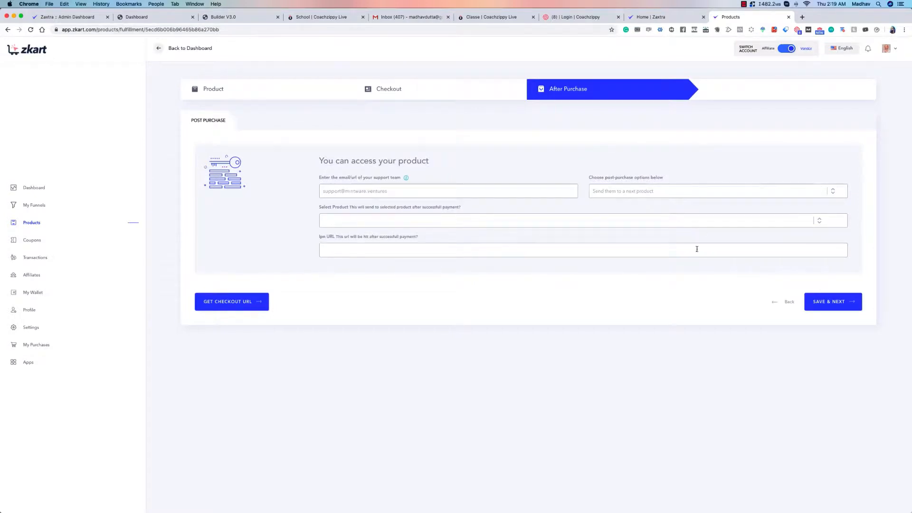
Set the post-purchase option to "Send them to customized success page" and save the after-purchase settings
click(641, 191)
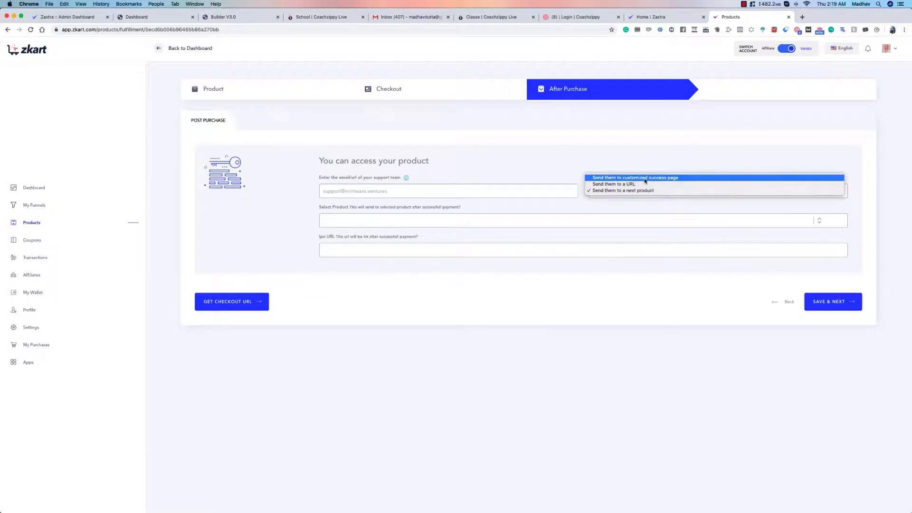
click(644, 179)
click(838, 270)
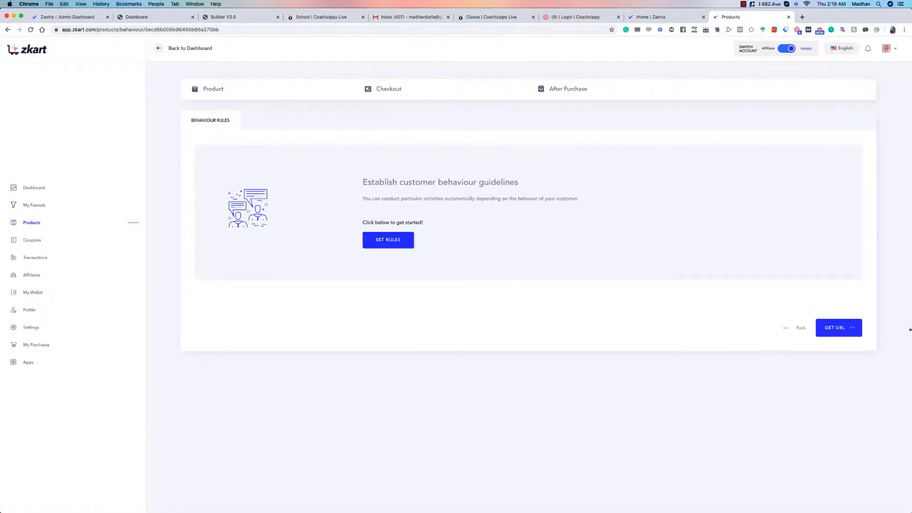
Get the checkout URL of the Lumen 201 product without setting behaviour rules, copy it and save the product
click(839, 328)
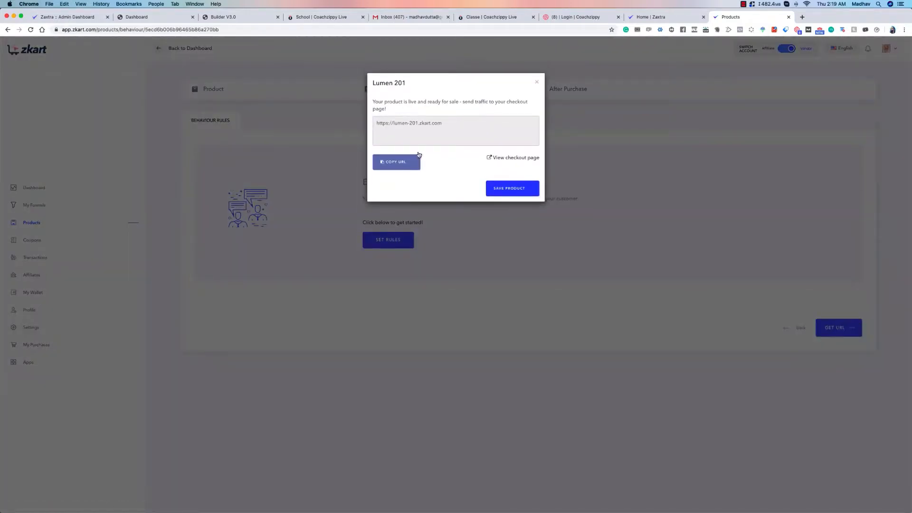
click(407, 161)
key(super+c)
click(512, 187)
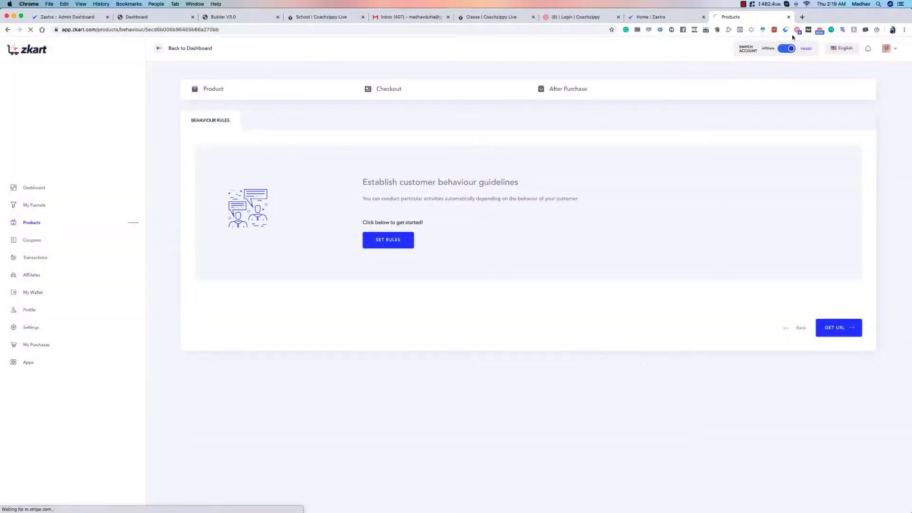
Open the copied checkout URL in a new browser tab and review the checkout page through to the Terms of Sales
click(802, 18)
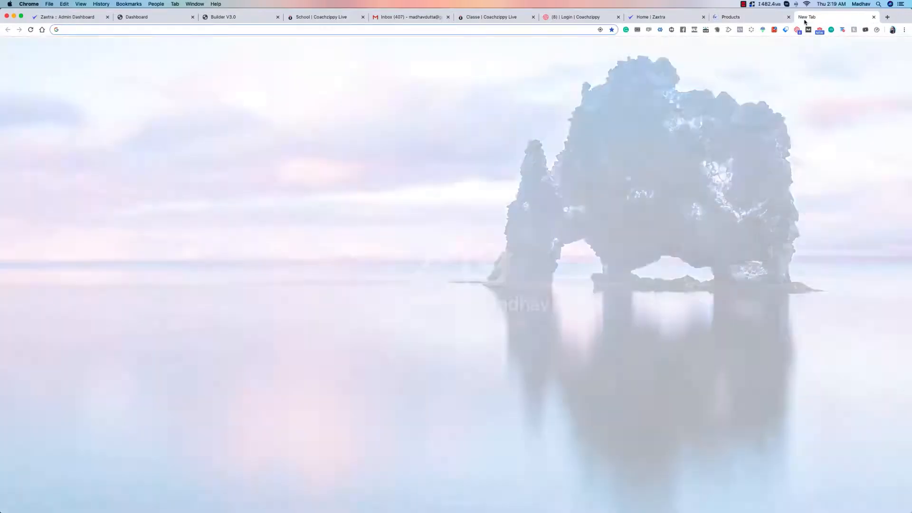
key(super+v)
key(Return)
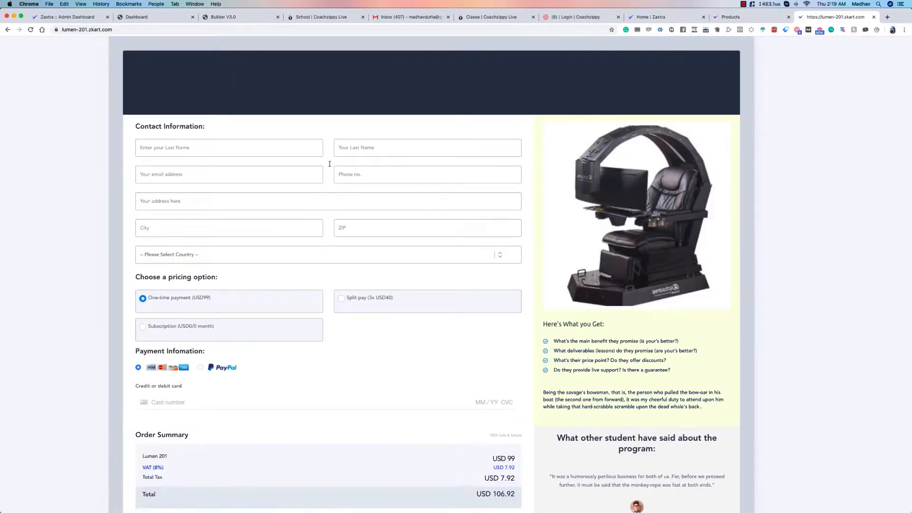
scroll(252, 237, down, 5)
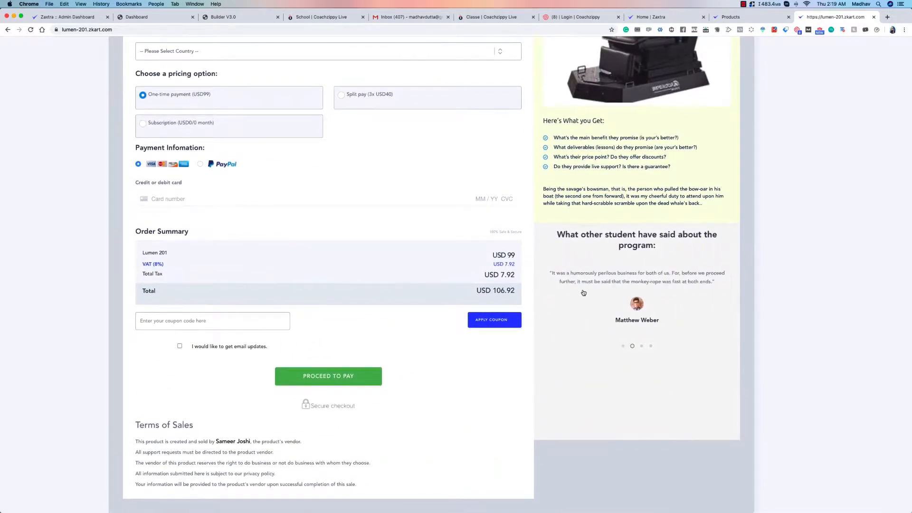
scroll(379, 212, up, 4)
scroll(200, 296, down, 2)
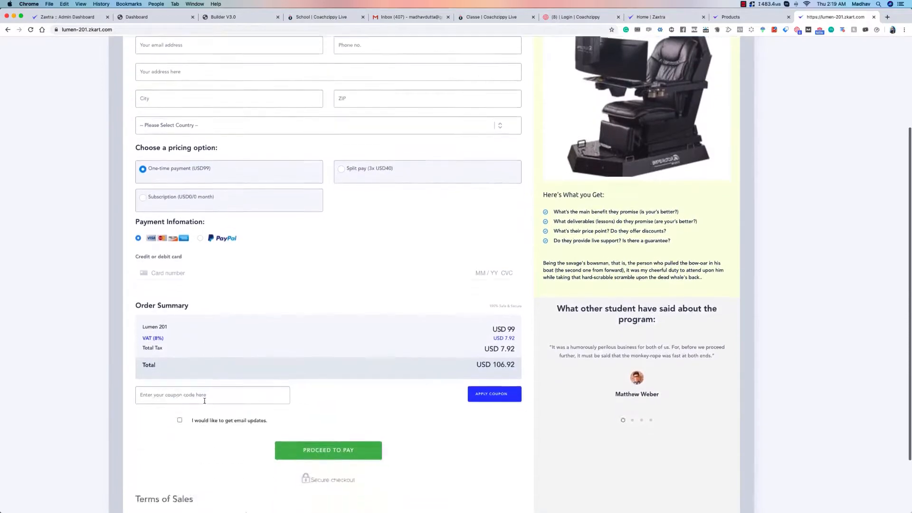
scroll(195, 228, down, 2)
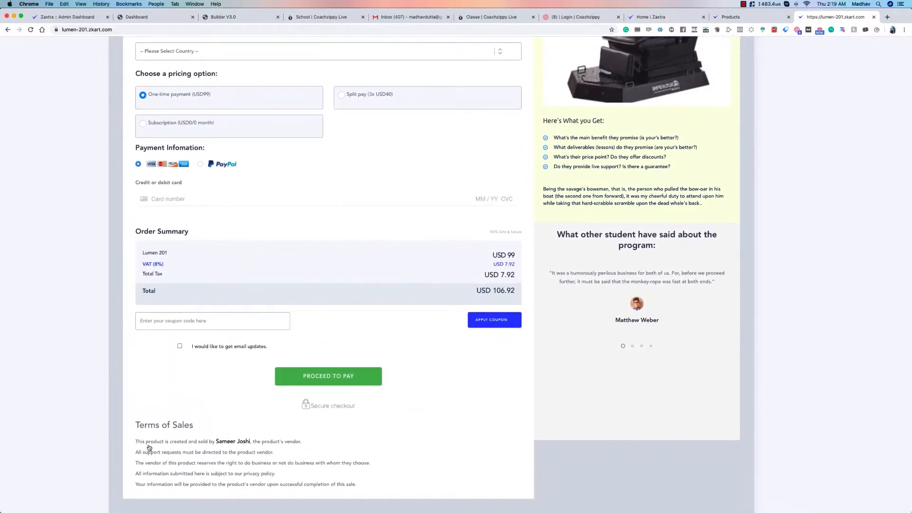
drag(128, 442, 236, 442)
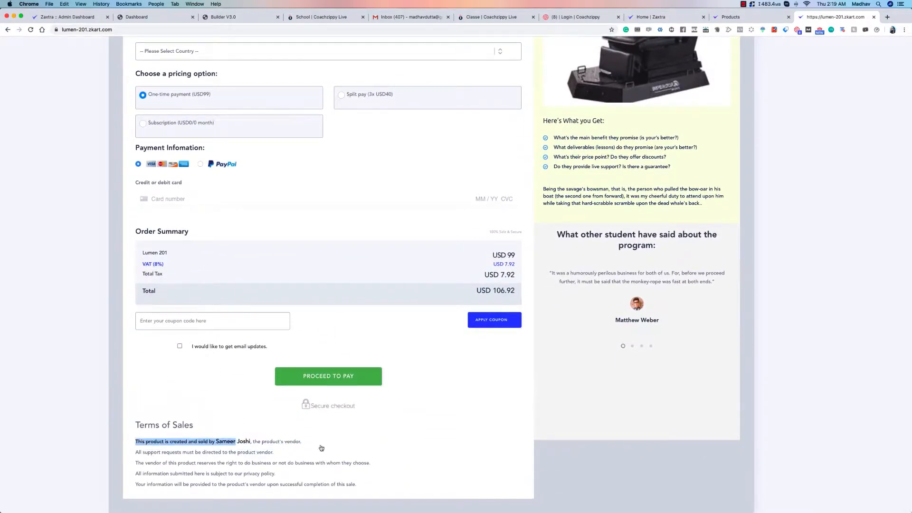
click(140, 427)
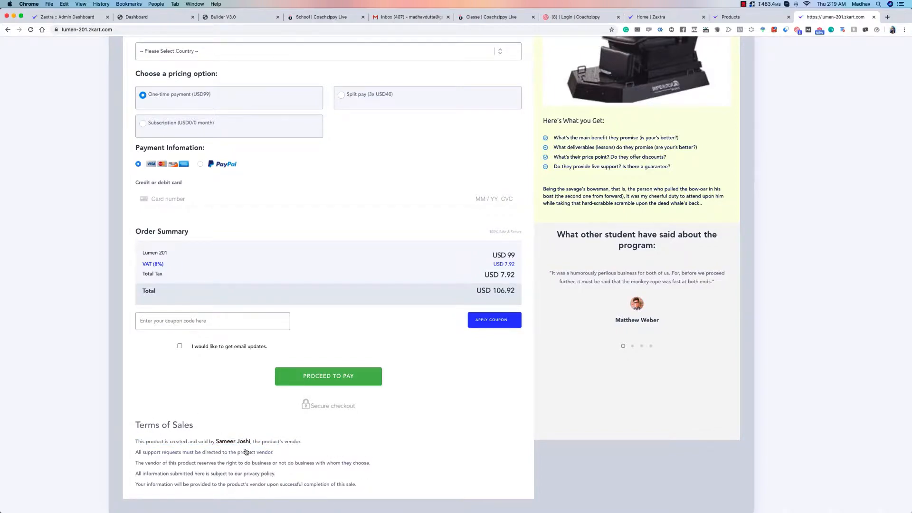
scroll(246, 452, up, 5)
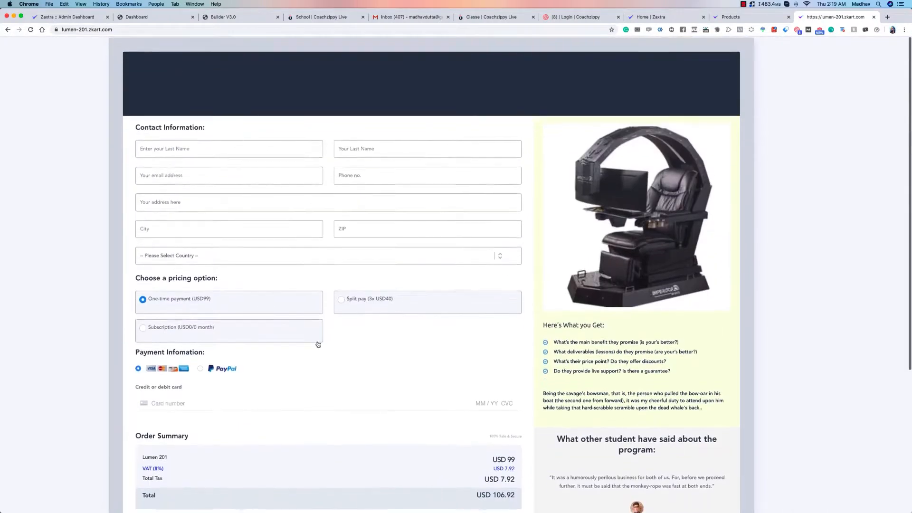
Check the country list and compare the order summary for the one-time, split pay and subscription pricing options
click(212, 255)
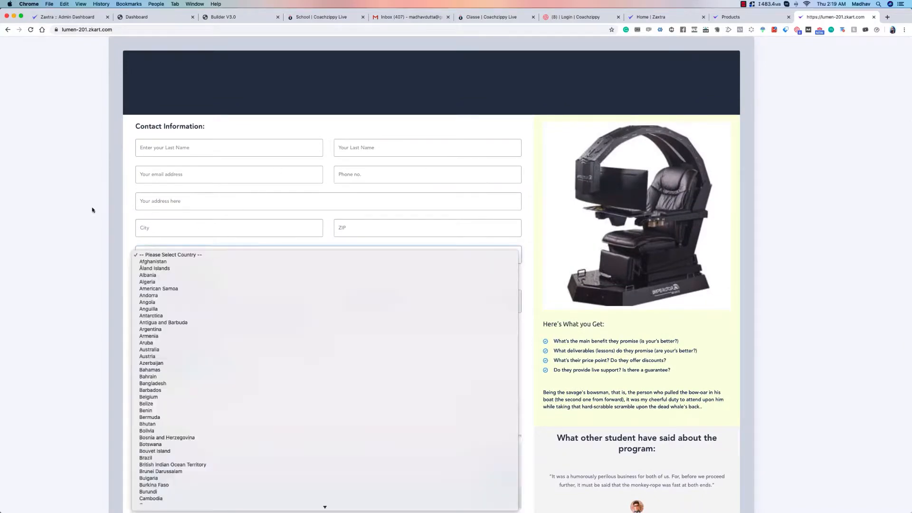
click(92, 210)
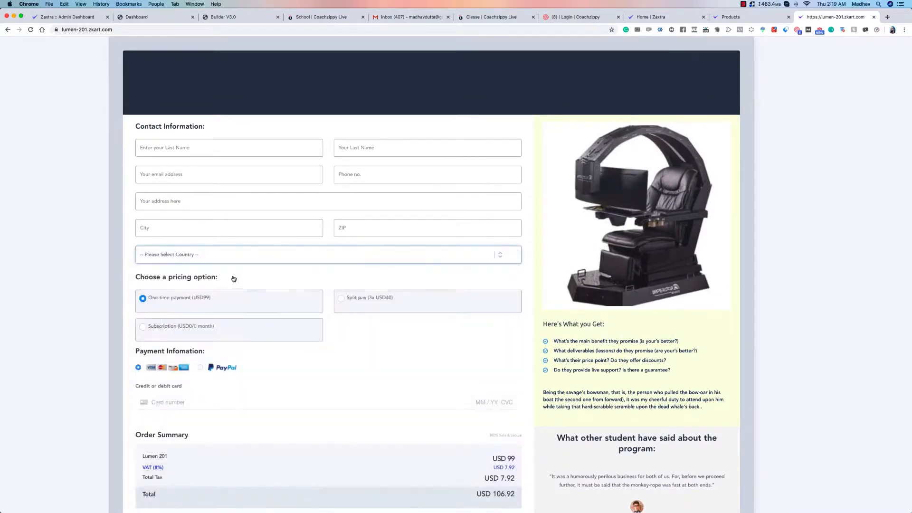
click(182, 300)
click(368, 302)
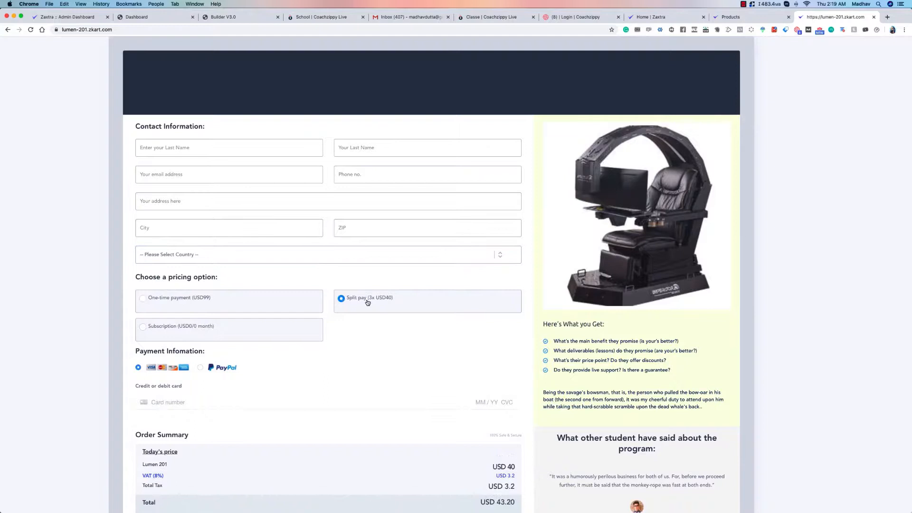
click(210, 327)
scroll(252, 306, down, 2)
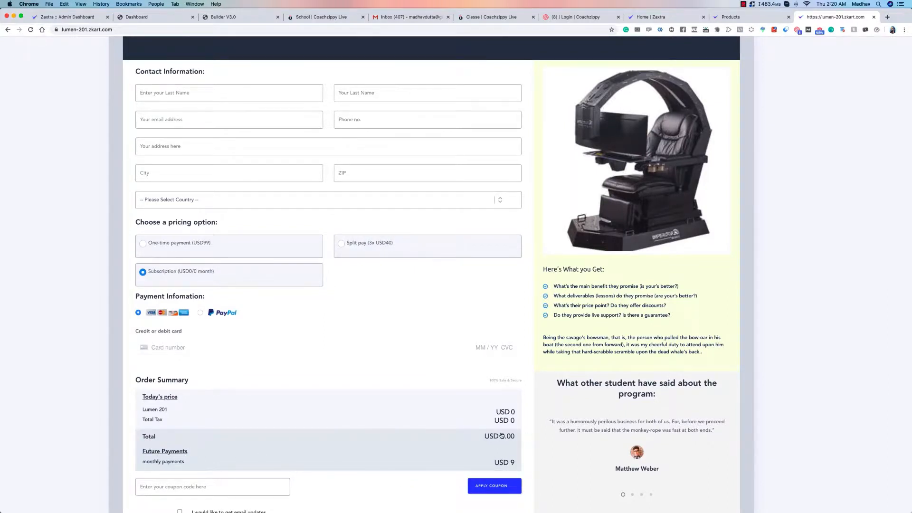
scroll(494, 431, down, 1)
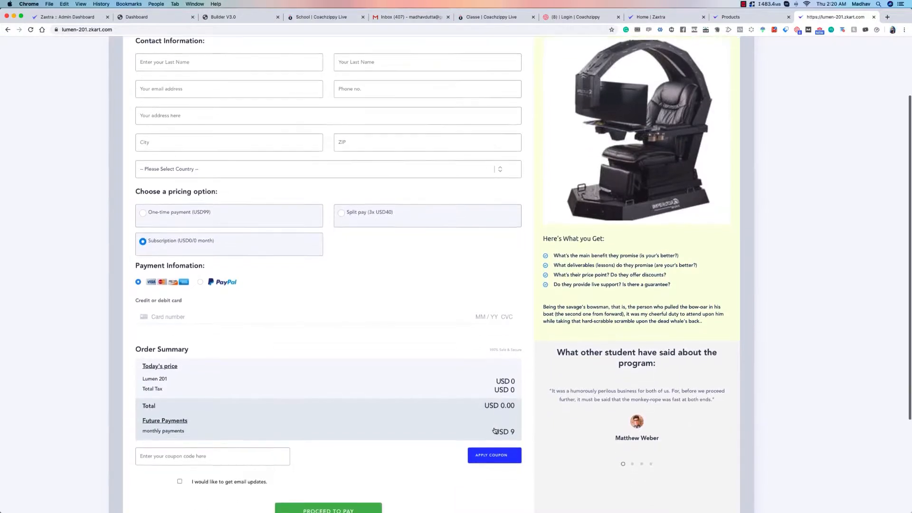
scroll(196, 207, up, 1)
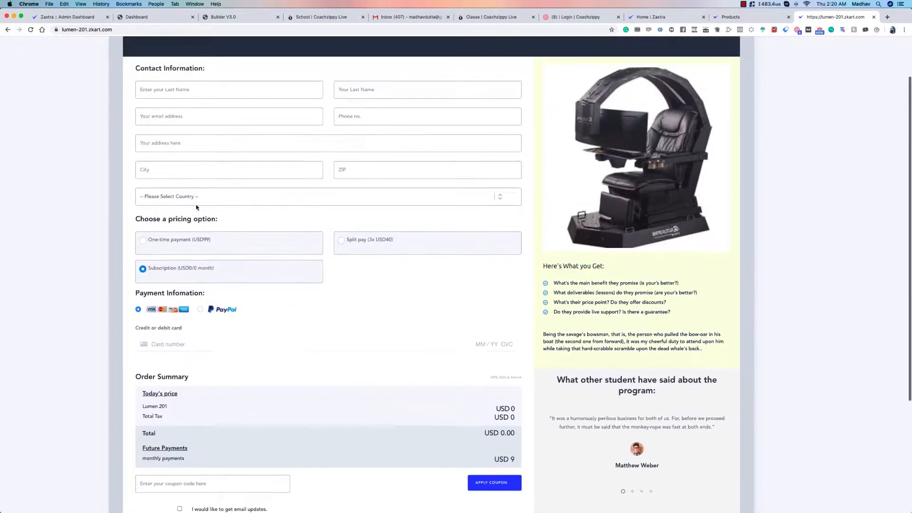
scroll(208, 248, down, 2)
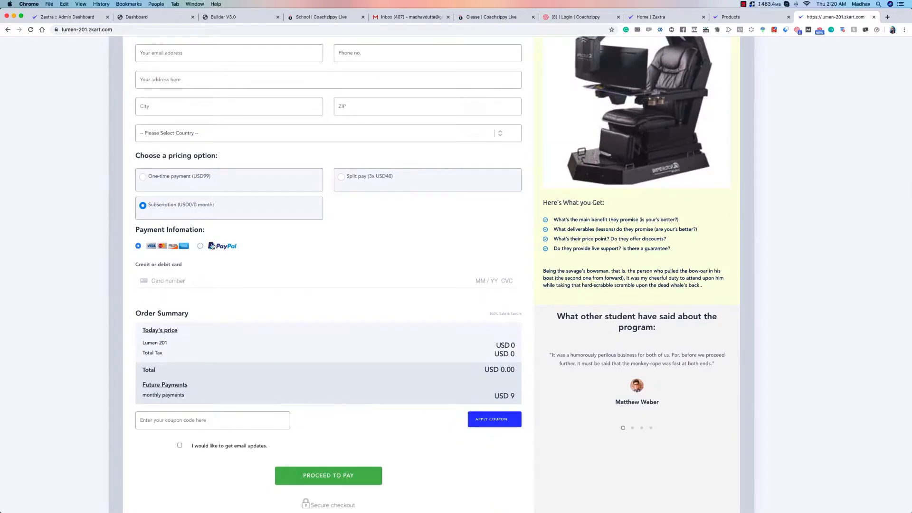
Try the PayPal and credit card payment methods on the checkout page and close the page
click(209, 247)
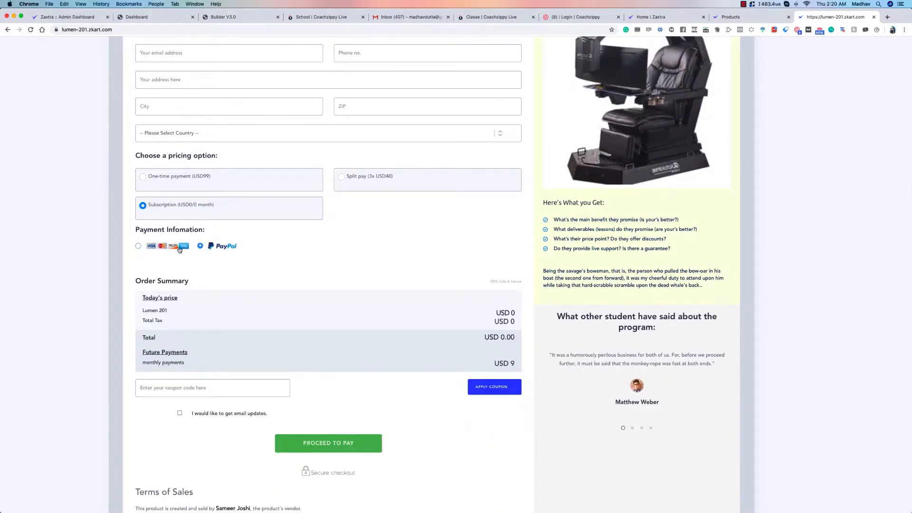
click(179, 247)
click(226, 249)
scroll(282, 342, up, 5)
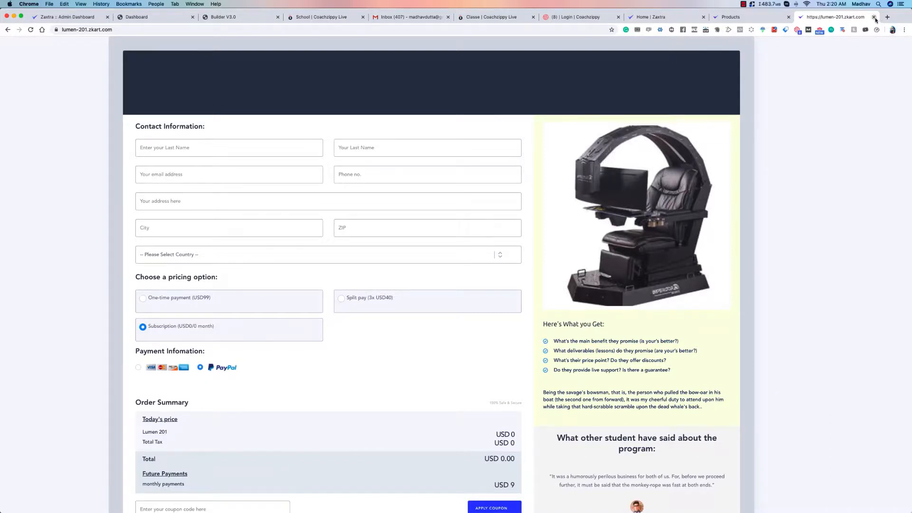
click(874, 17)
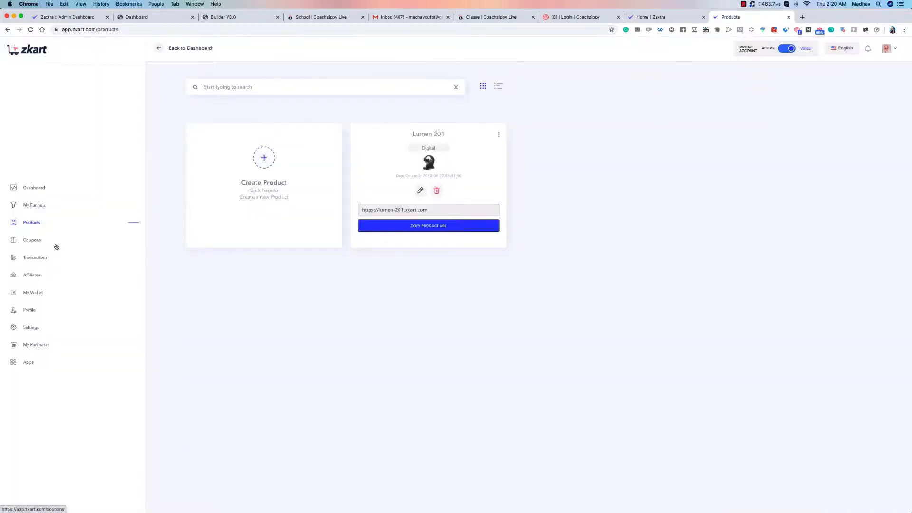
Create a new coupon named off10 with the coupon code off10 and the status Enabled
click(38, 241)
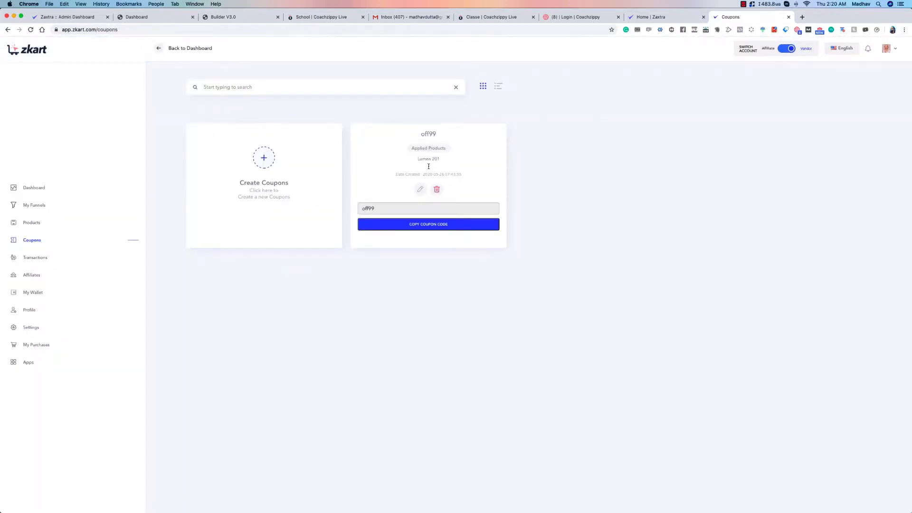
click(262, 162)
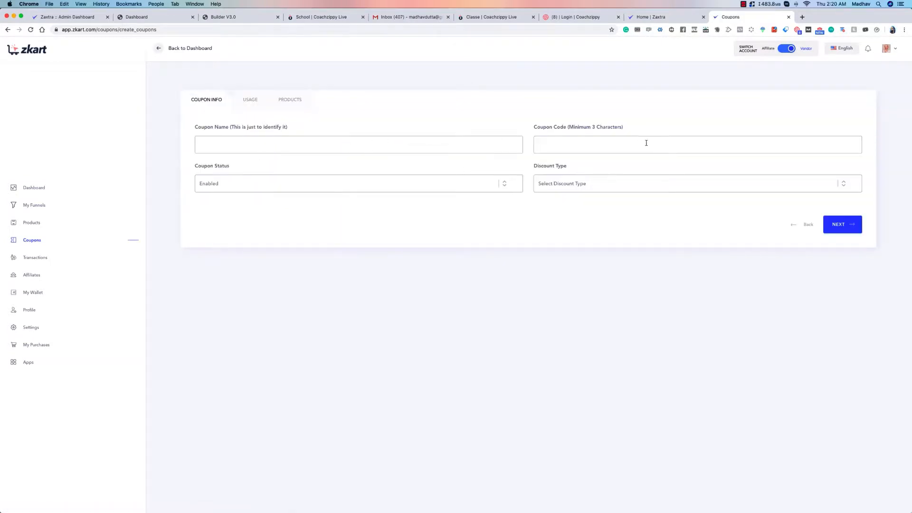
click(285, 142)
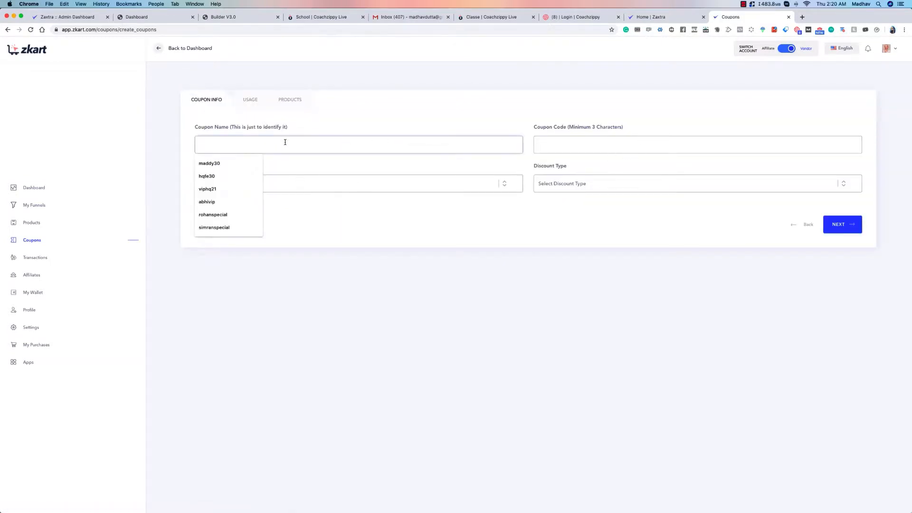
text(off10)
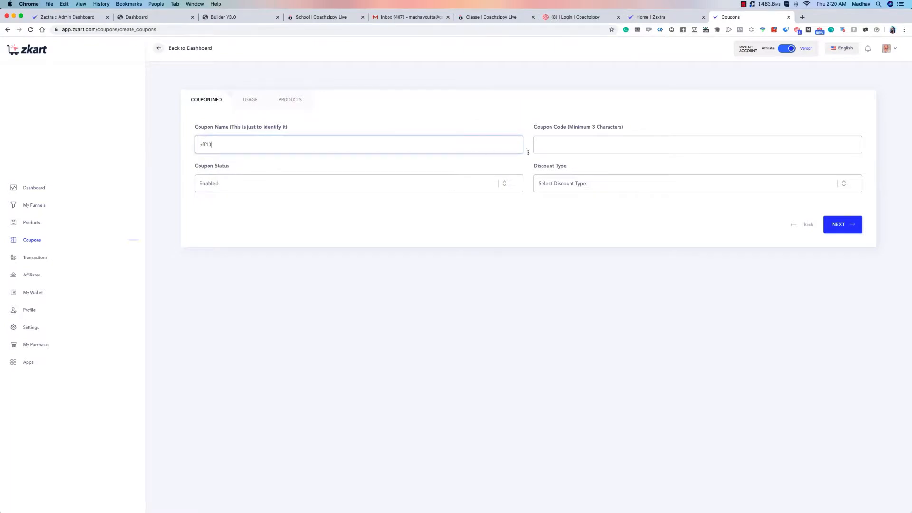
click(565, 147)
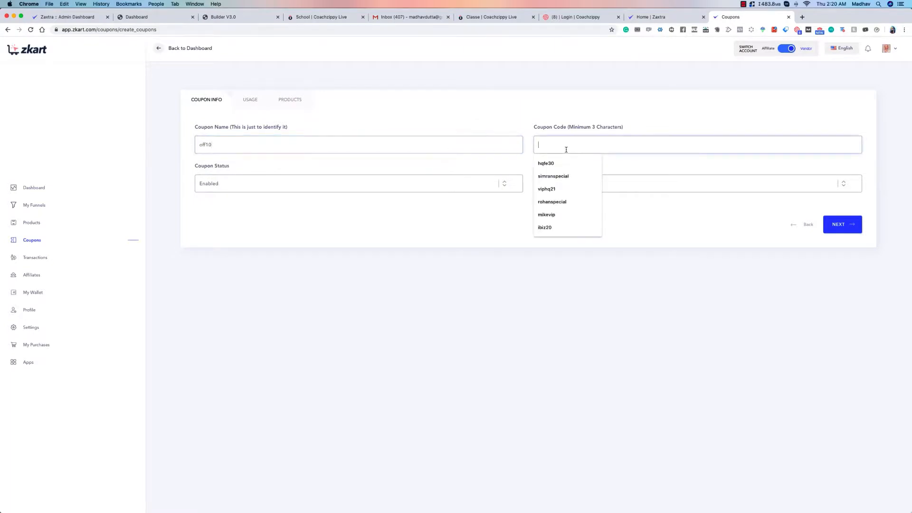
text(10)
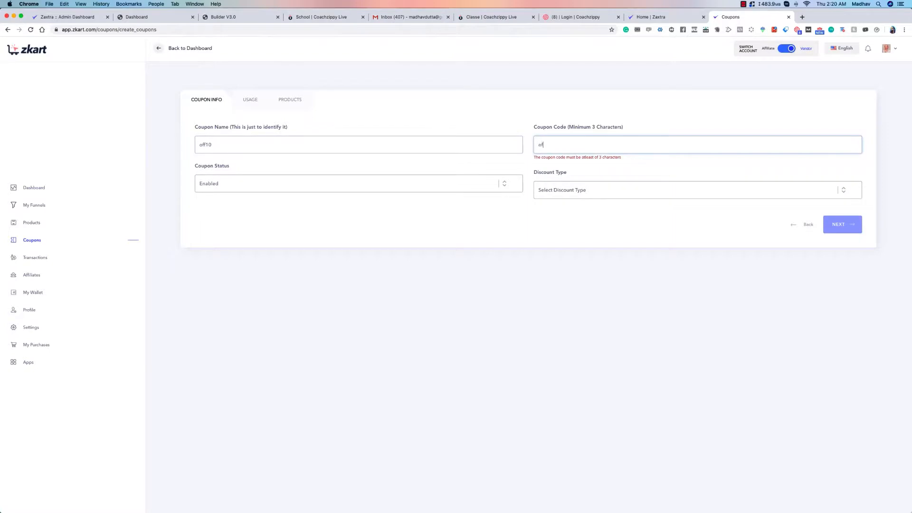
text(f10)
click(260, 185)
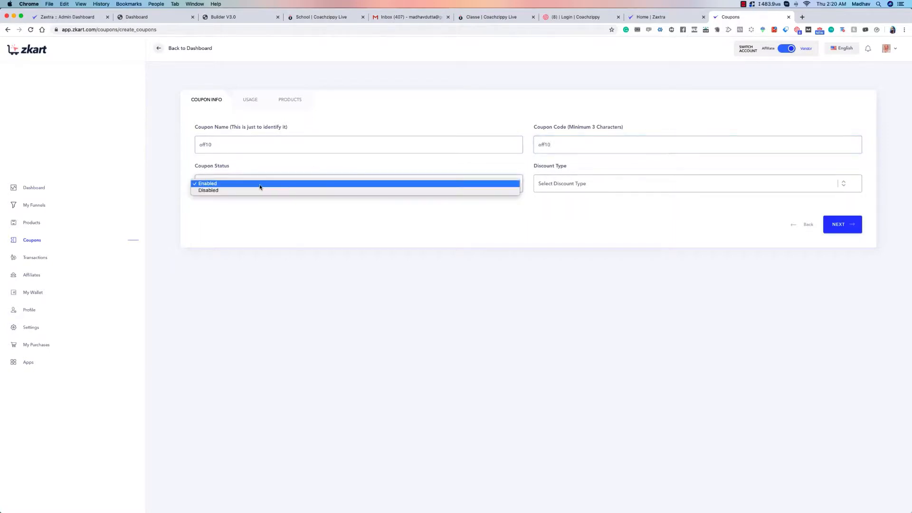
click(259, 185)
Set the coupon's discount type to Percentage with United States dollar as the currency
click(557, 183)
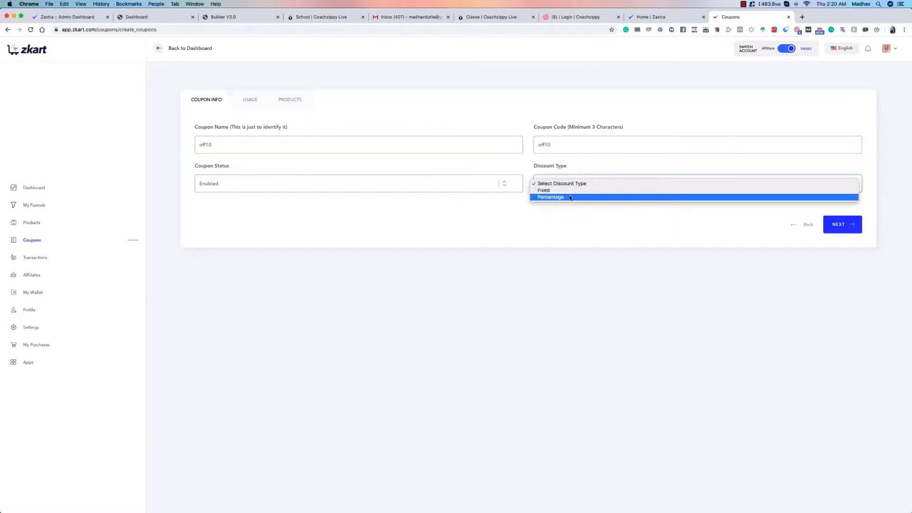
click(569, 198)
click(274, 223)
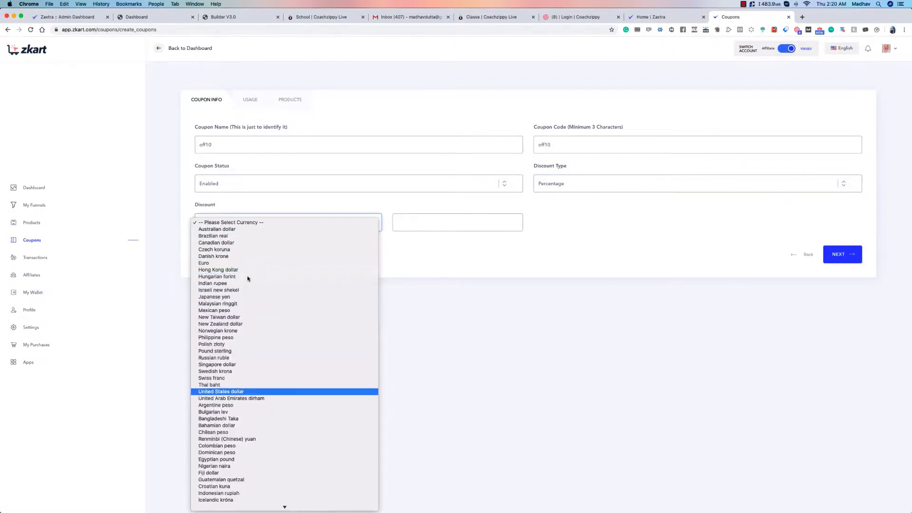
click(261, 392)
click(434, 223)
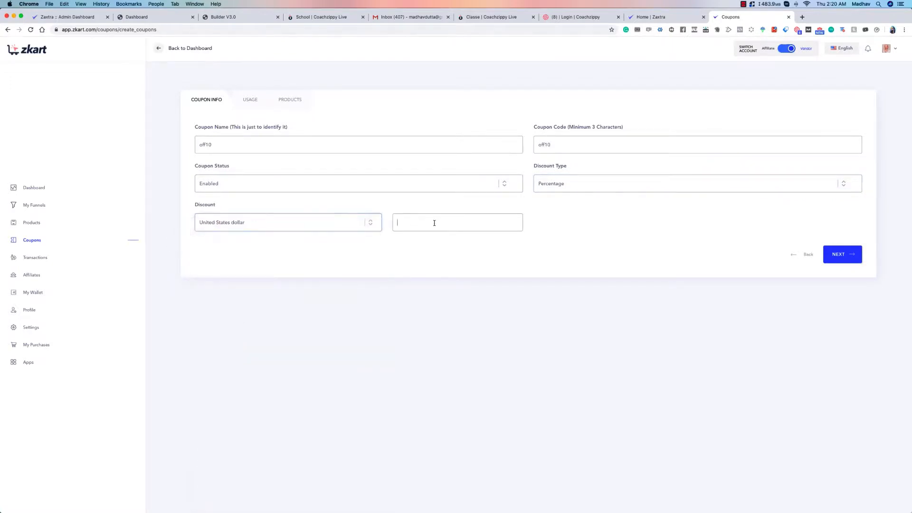
Try the Fixed discount type for the coupon and return to Percentage
click(578, 188)
click(576, 182)
click(576, 183)
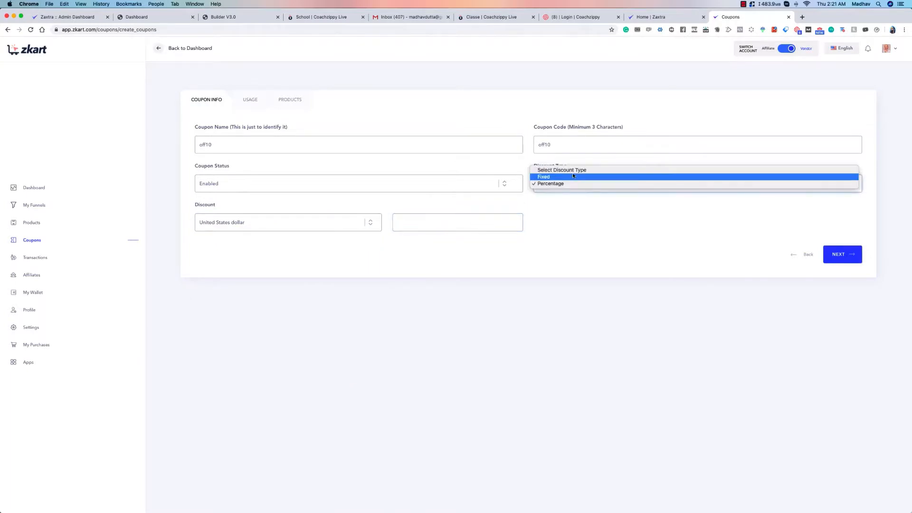
click(573, 176)
click(563, 183)
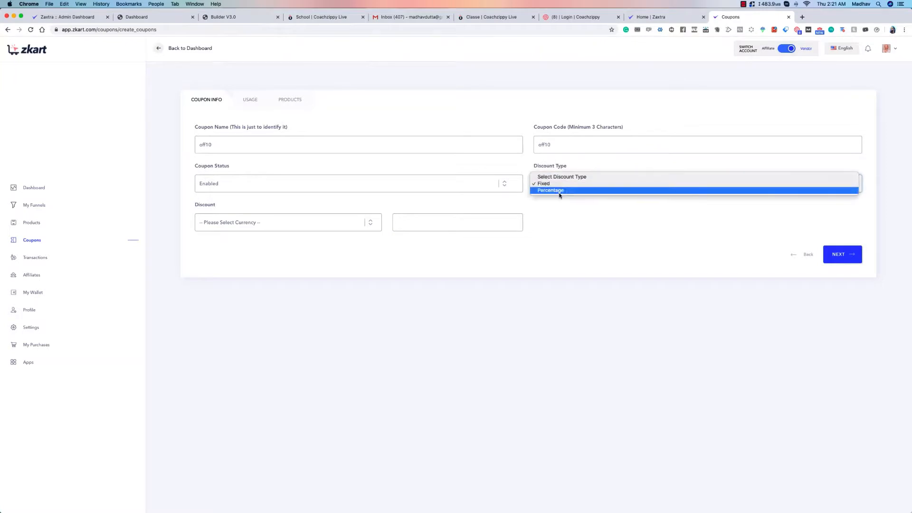
click(559, 190)
Set the coupon's discount value to 10 and continue to the usage settings
click(432, 221)
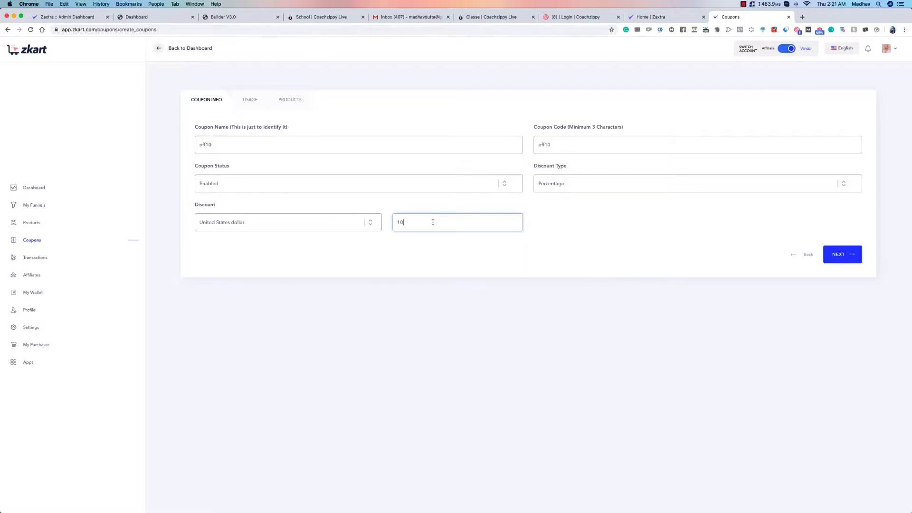
click(835, 251)
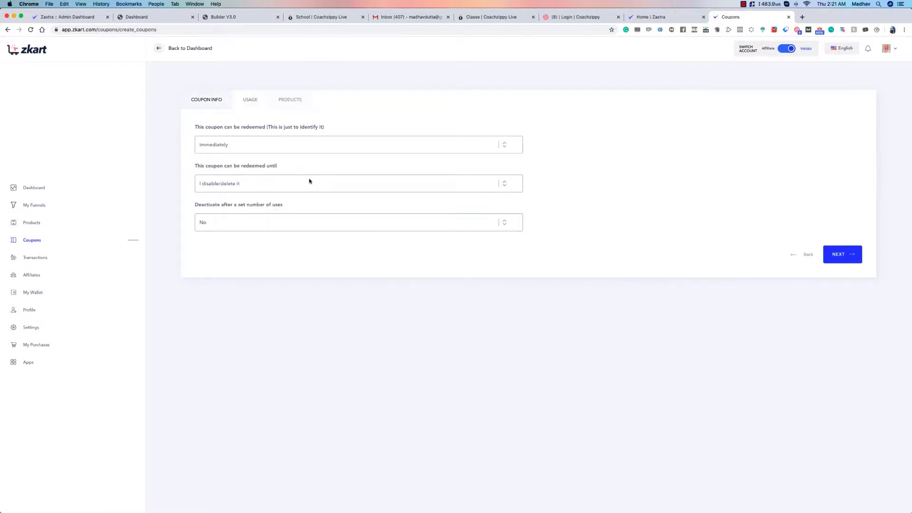
Try making the coupon redeemable from 05/29/2020 and switch its start back to Immediately
click(255, 149)
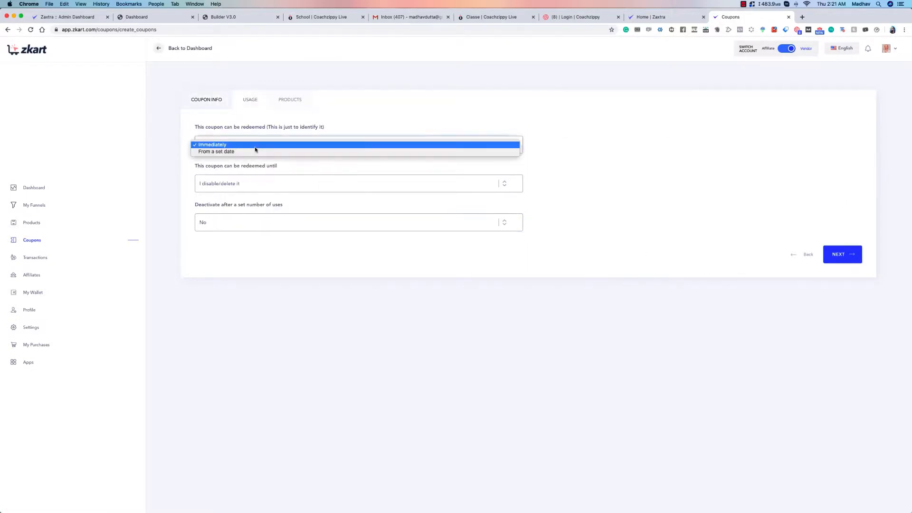
click(266, 145)
click(268, 144)
click(265, 151)
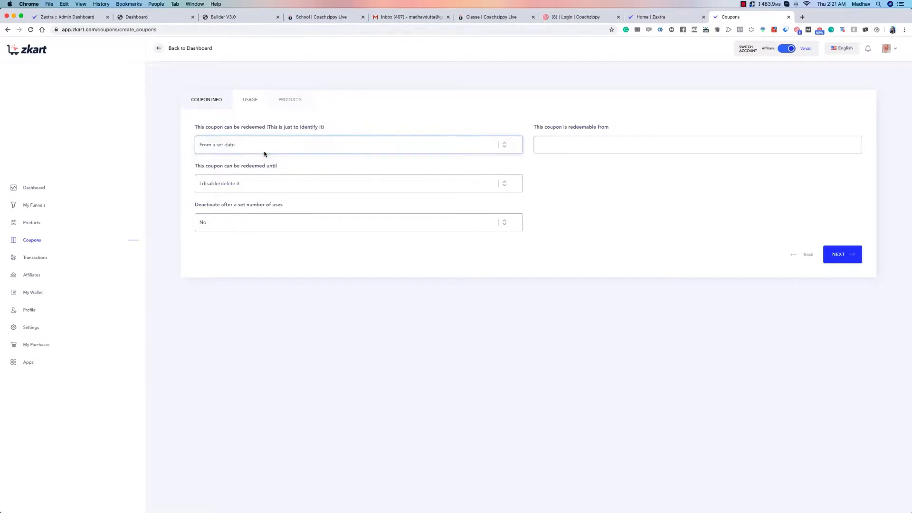
click(546, 145)
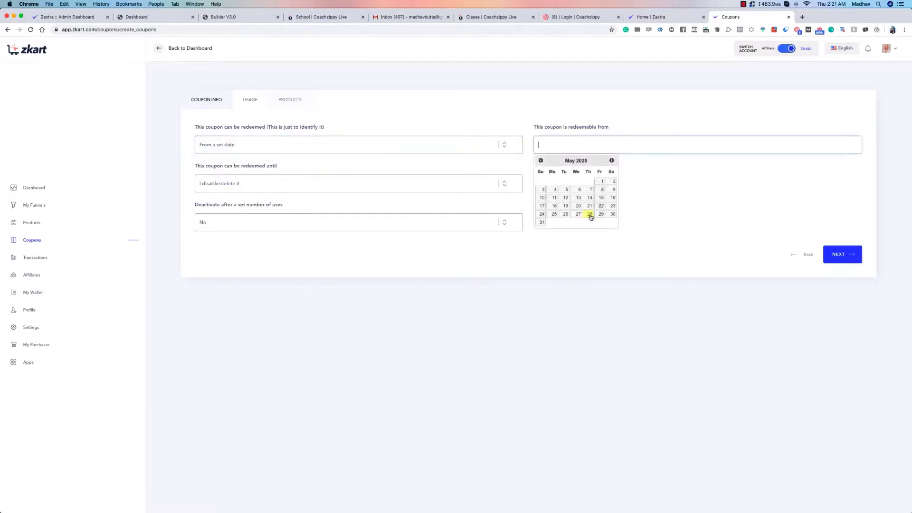
click(591, 214)
click(592, 145)
click(601, 215)
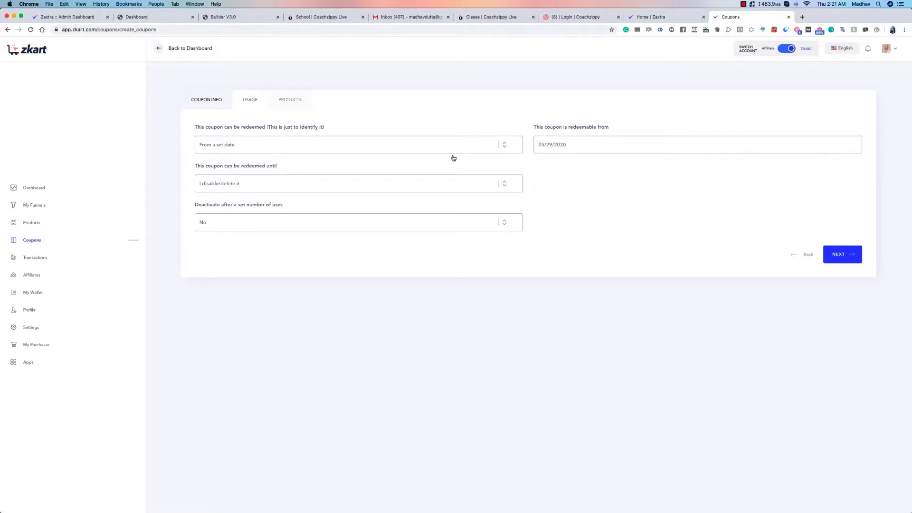
click(420, 144)
click(325, 138)
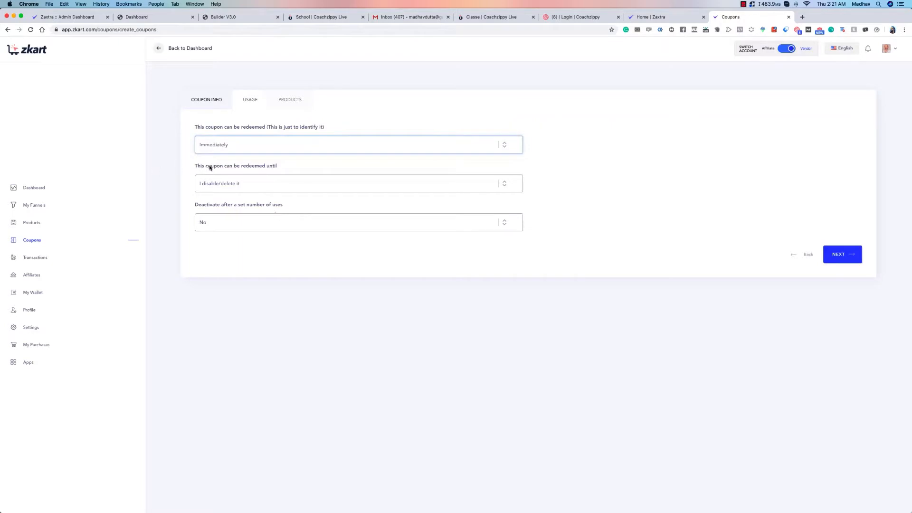
Try a limited redemption period for the coupon, ending 05/30/2020 and starting 05/28/2020
click(253, 184)
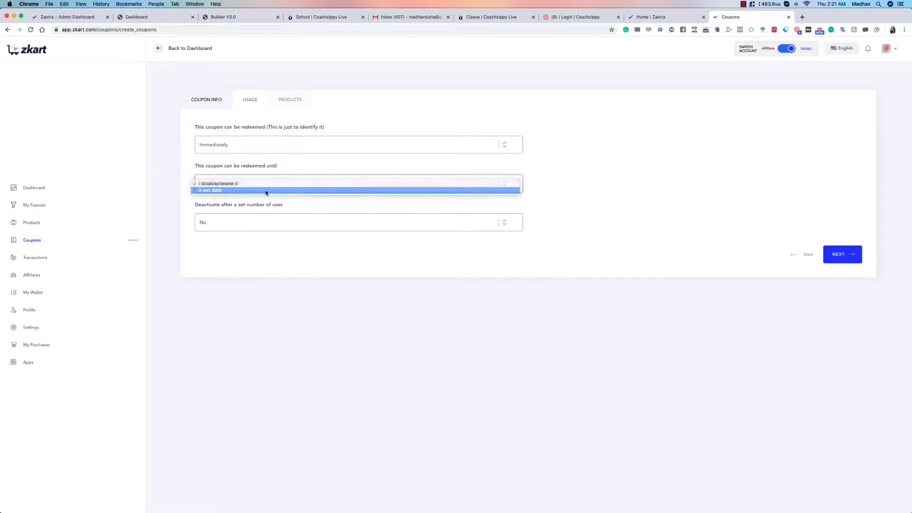
click(265, 190)
click(580, 186)
click(612, 253)
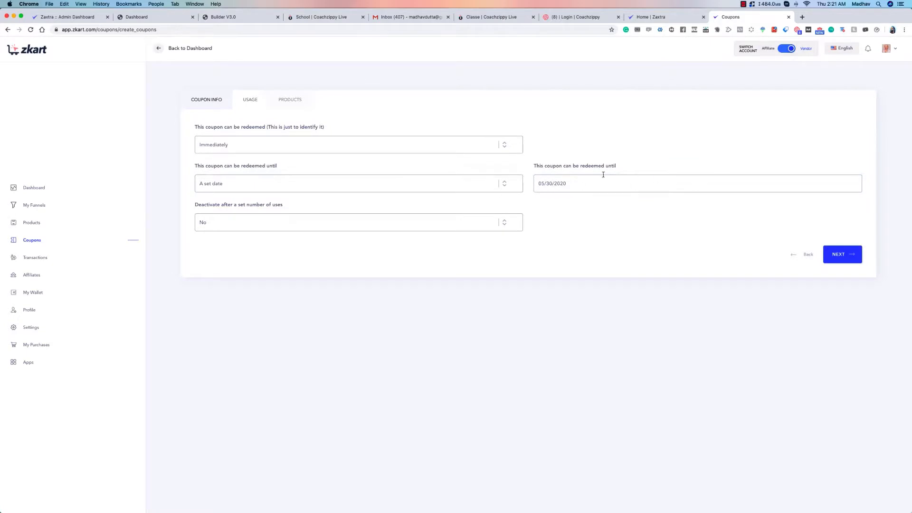
click(462, 145)
click(455, 151)
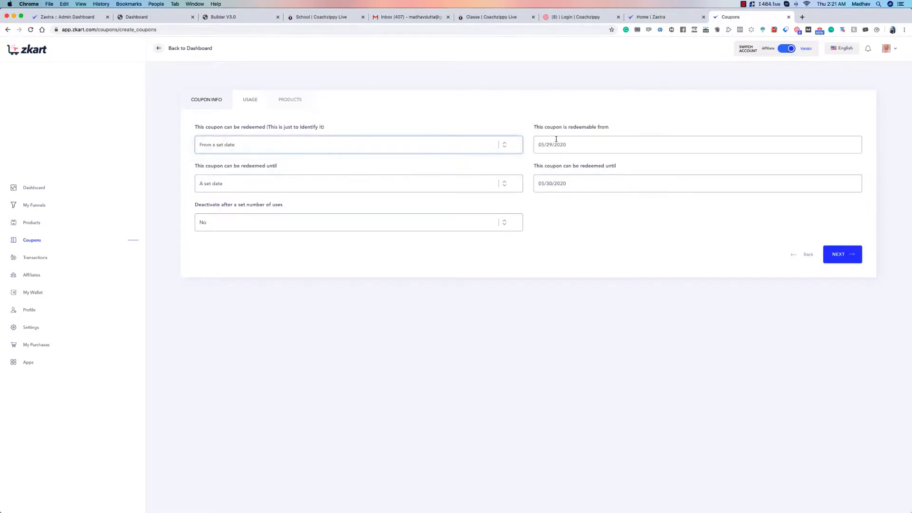
click(555, 145)
click(589, 213)
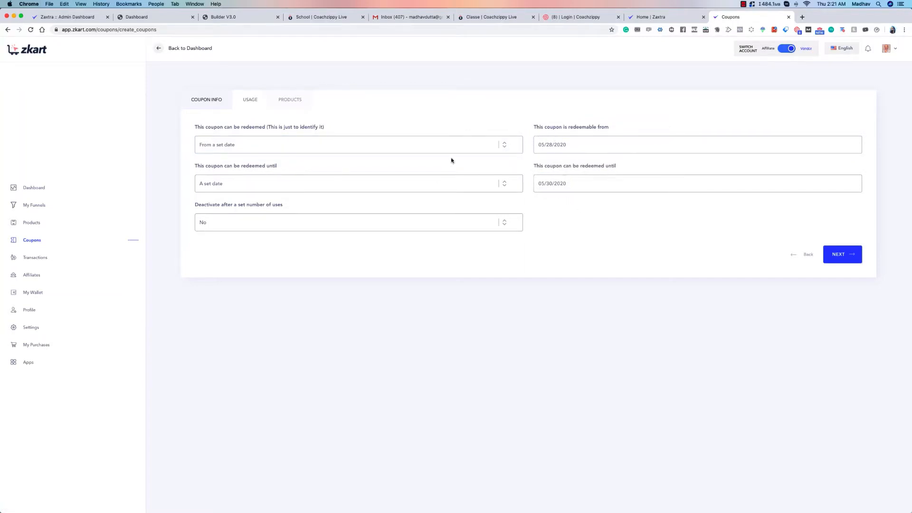
Set the coupon to be redeemable immediately and until "I disable/delete it"
click(464, 143)
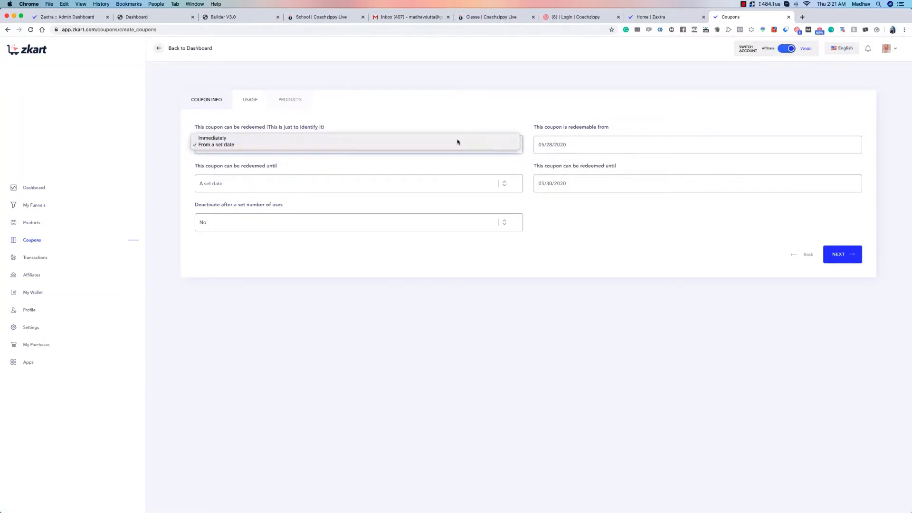
click(457, 137)
click(298, 182)
click(289, 177)
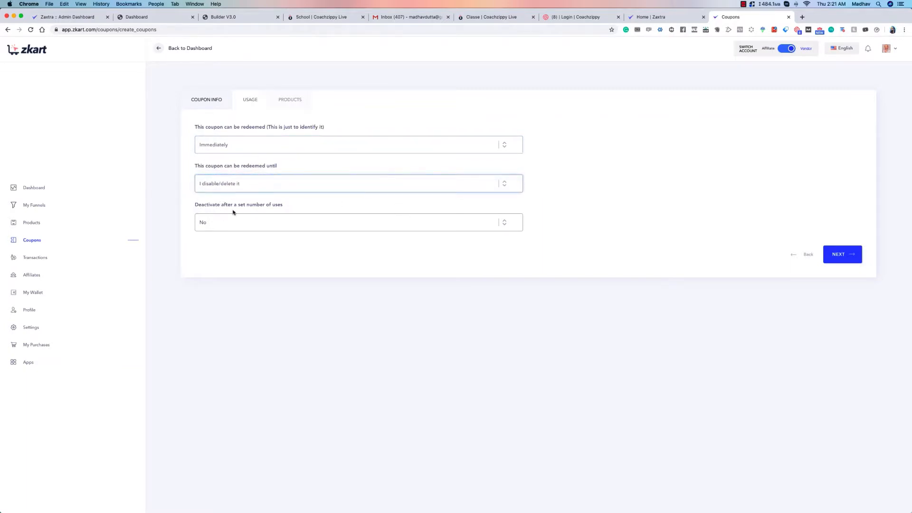
Deactivate the coupon after 3 uses and continue to the product selection
click(216, 221)
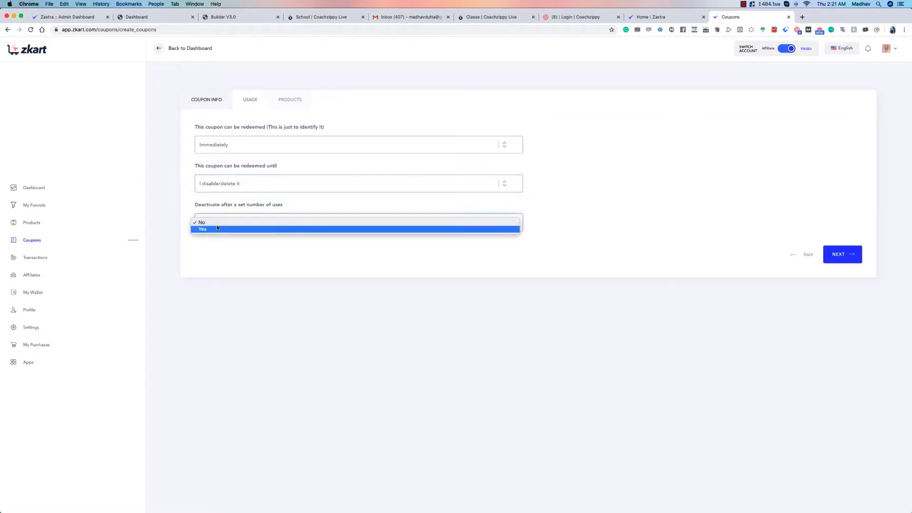
click(216, 229)
click(596, 220)
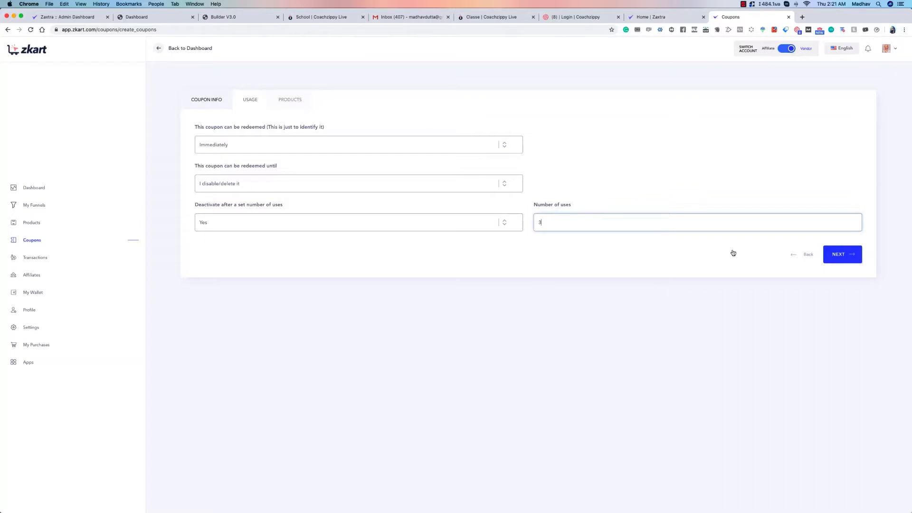
click(841, 254)
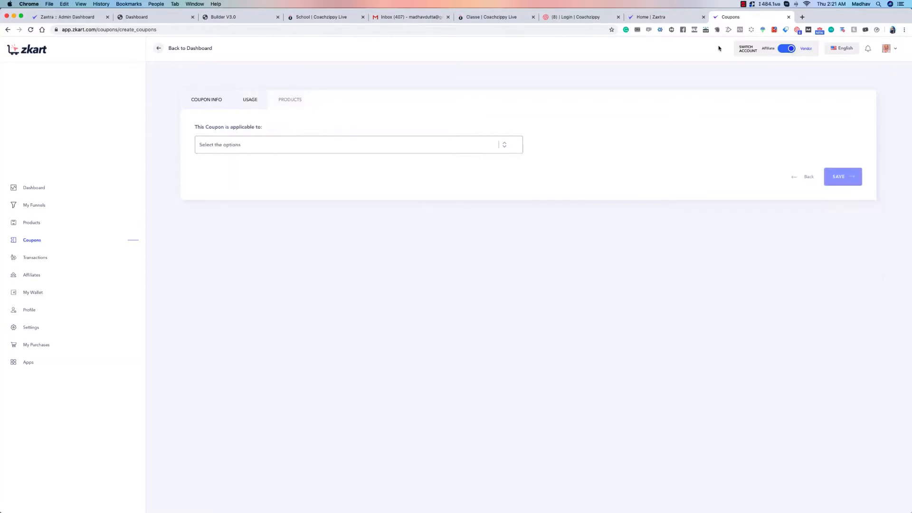
Make the coupon applicable to the specific product Lumen 201 and save it
click(259, 144)
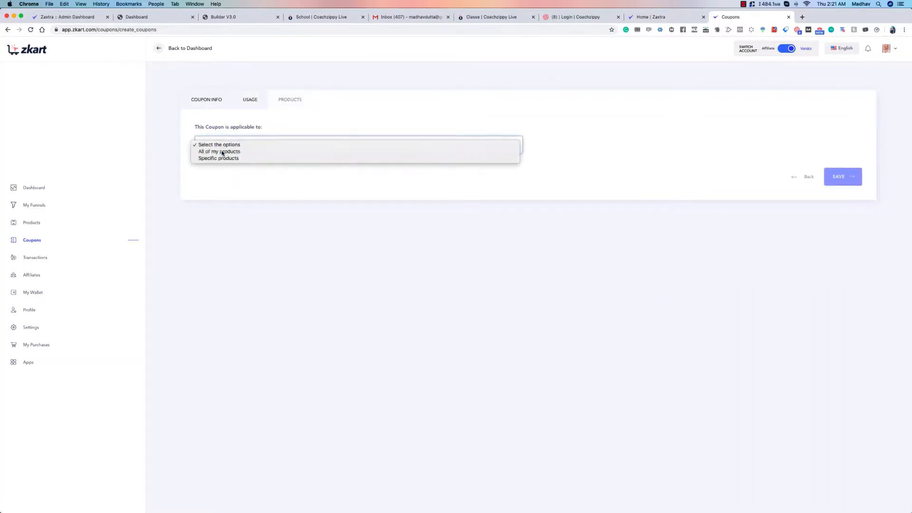
click(217, 152)
click(254, 149)
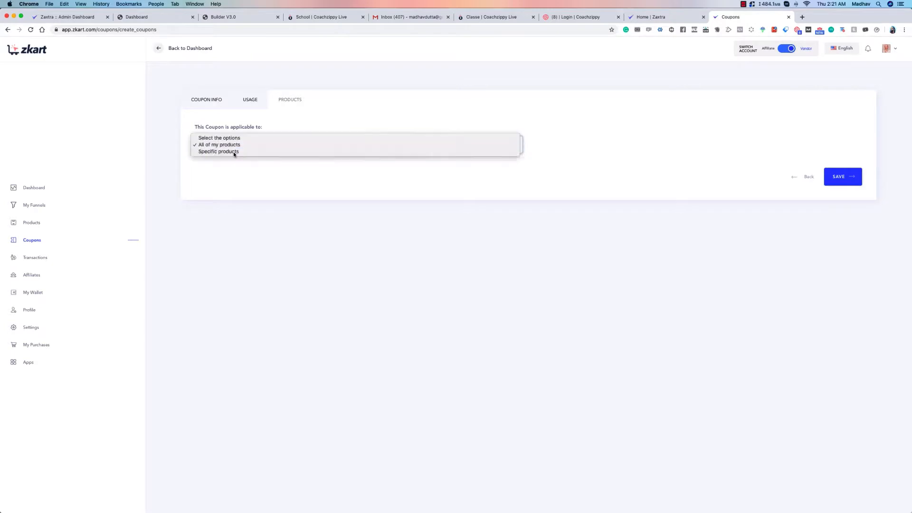
click(232, 151)
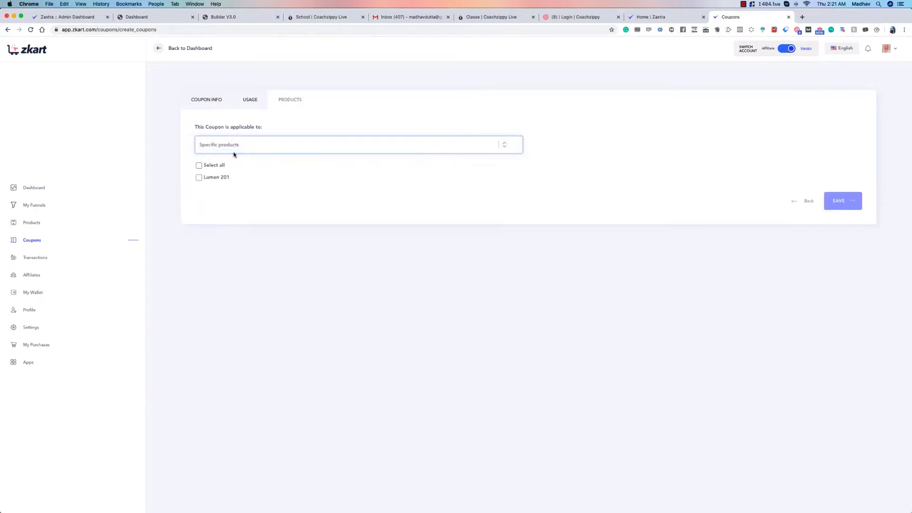
click(199, 177)
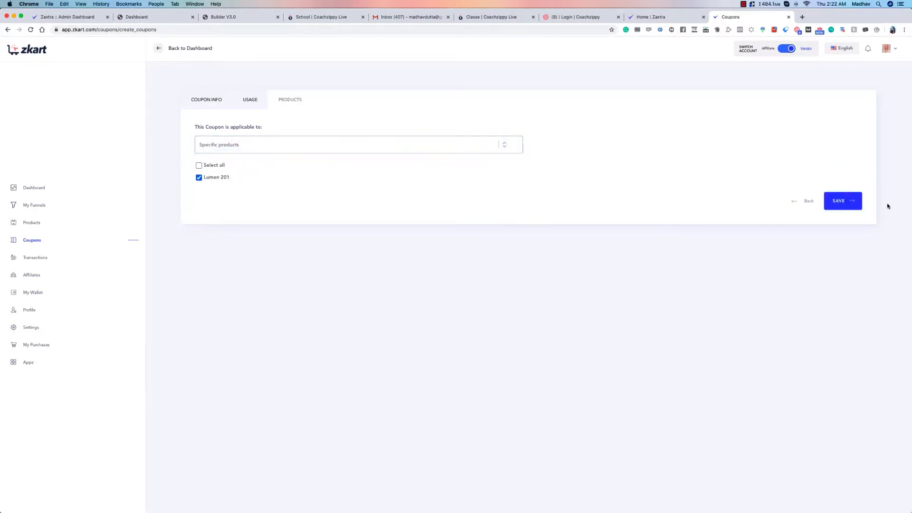
click(850, 204)
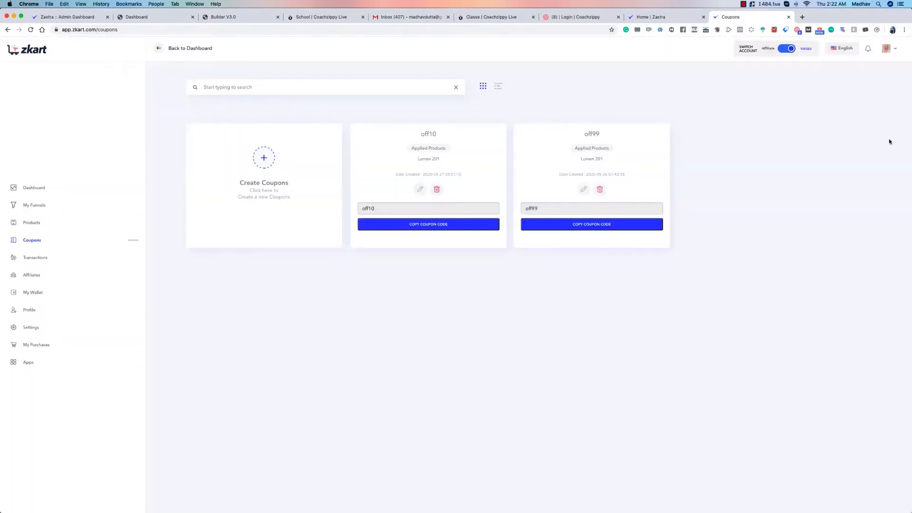
Open the live checkout page lumen-201.zkart.com in a new browser tab
click(802, 17)
text(https://lumen-201.zkart.com)
key(Return)
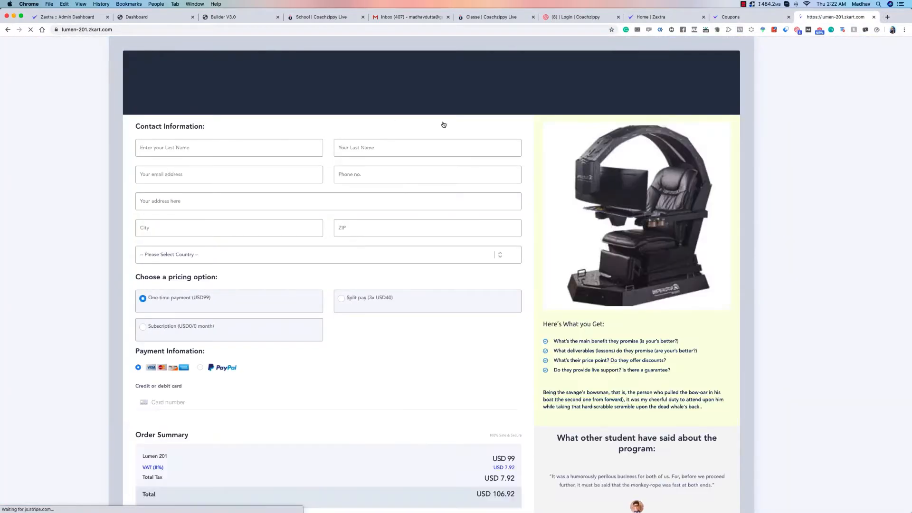
Try the coupon code 10off on the Lumen 201 checkout page
scroll(198, 159, down, 5)
click(200, 320)
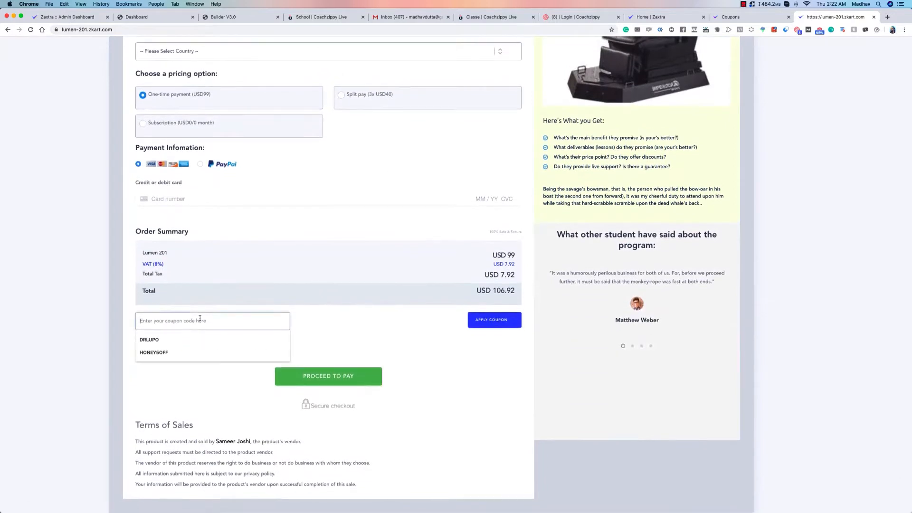
text(10off)
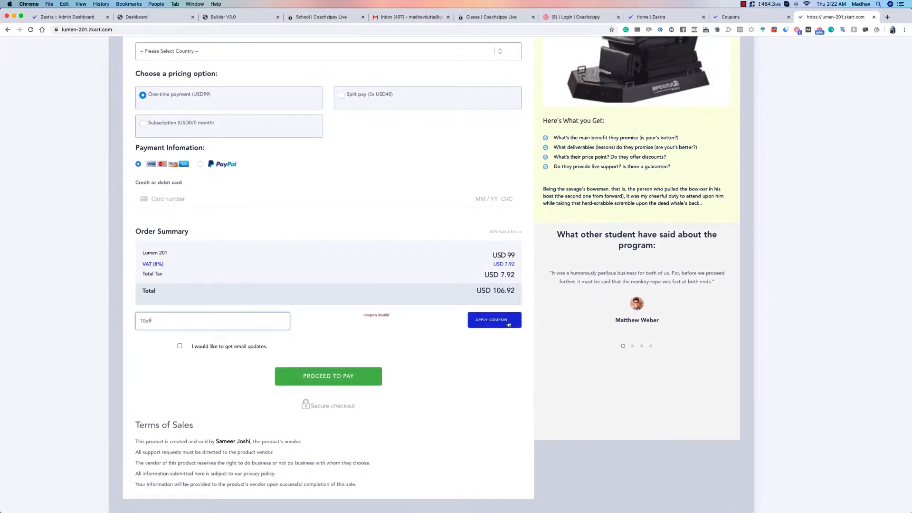
Check the available codes in the coupon list and apply the coupon off99 to the split pay order at checkout
double_click(203, 325)
click(762, 17)
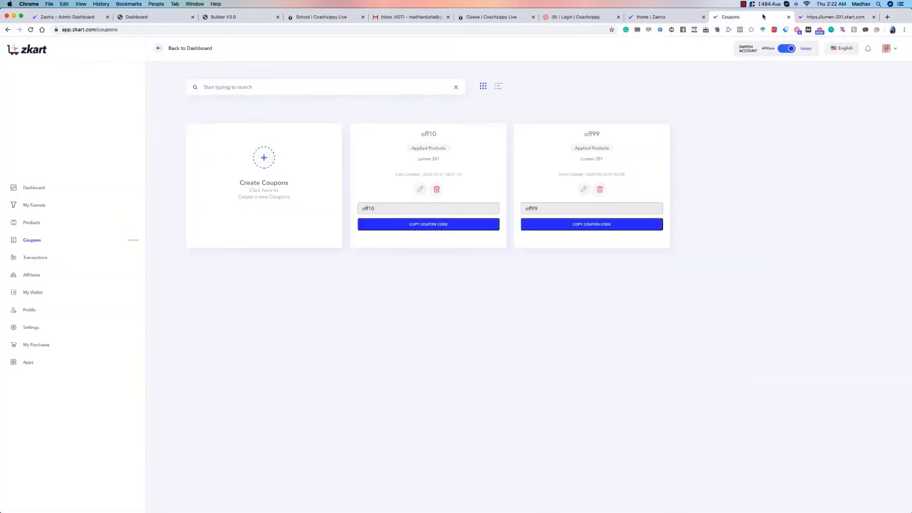
click(836, 17)
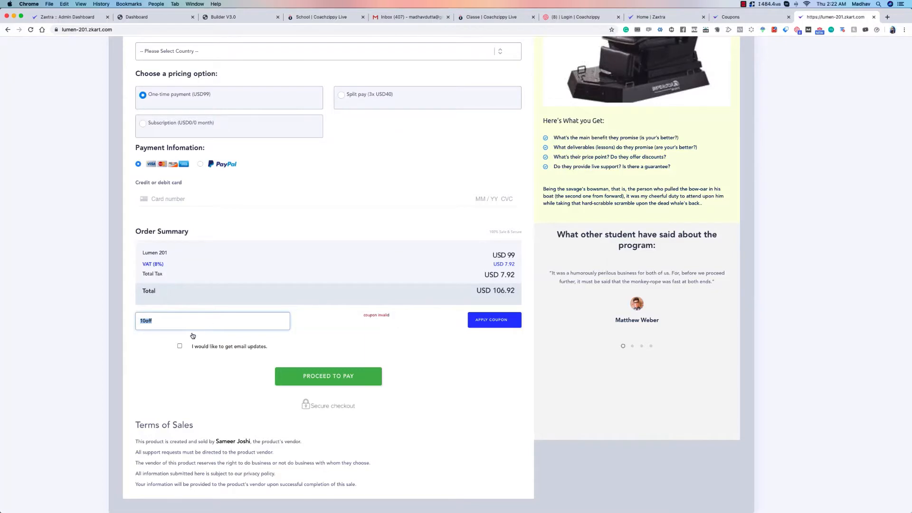
text(off10)
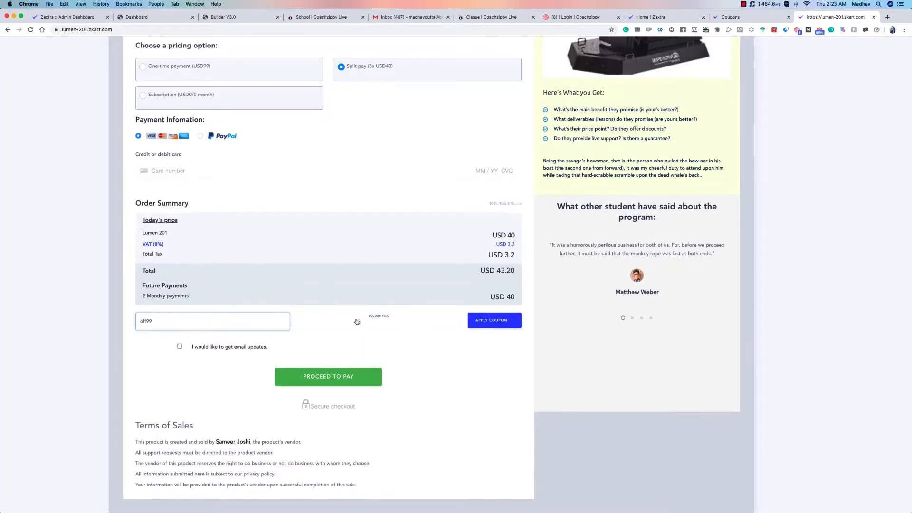
click(489, 320)
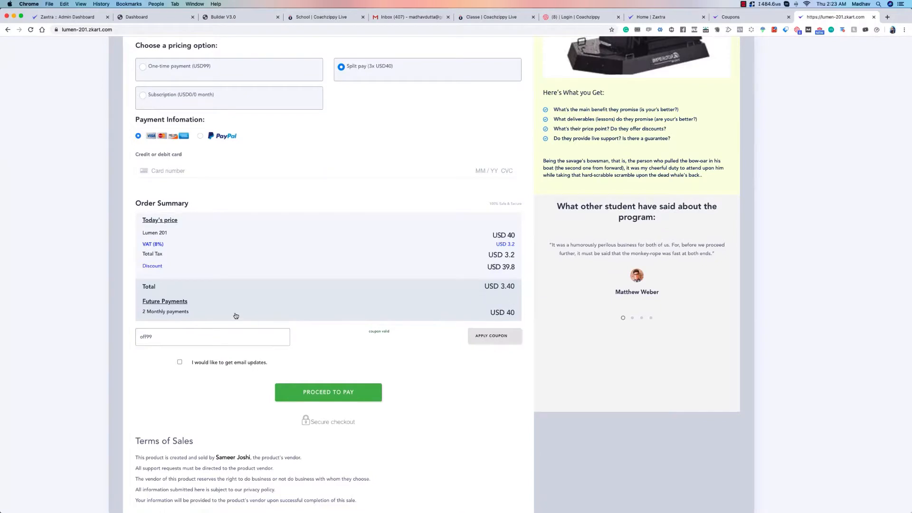
click(752, 19)
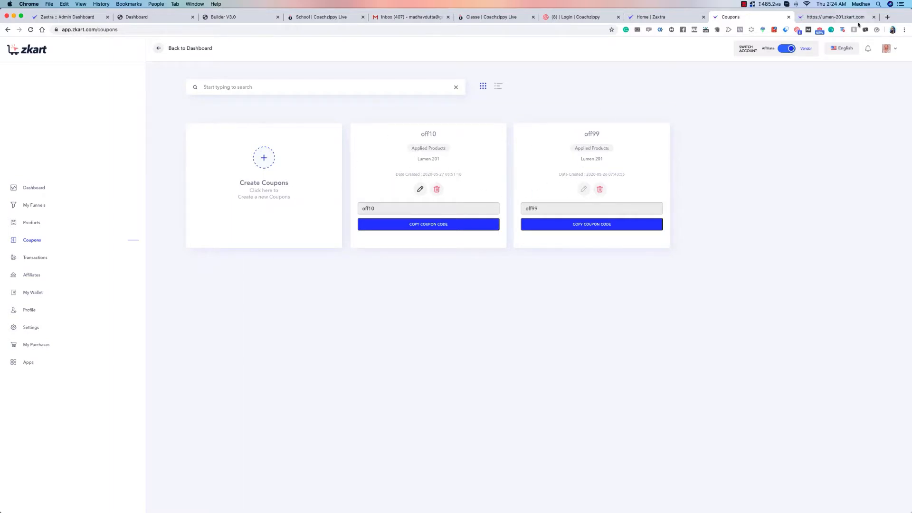
click(836, 17)
scroll(196, 216, up, 5)
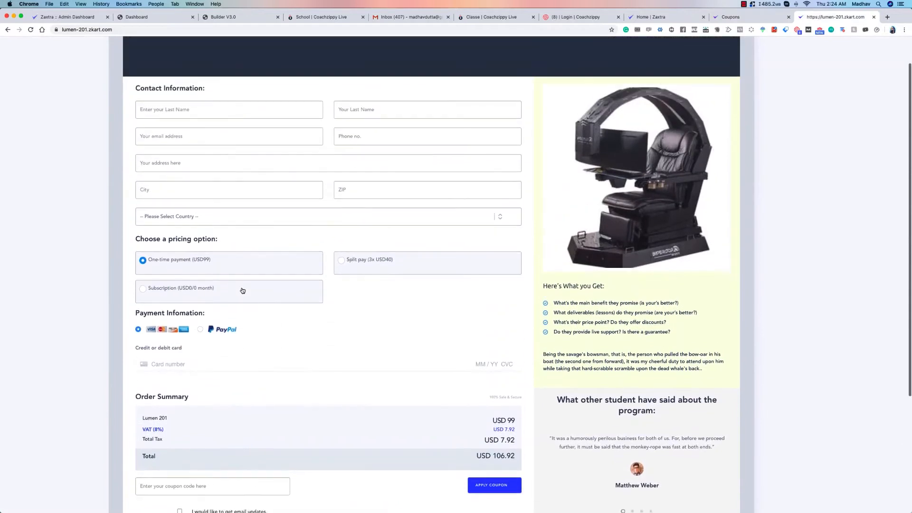
Open the transactions overview in zkart and look through its currency and date range options
click(741, 17)
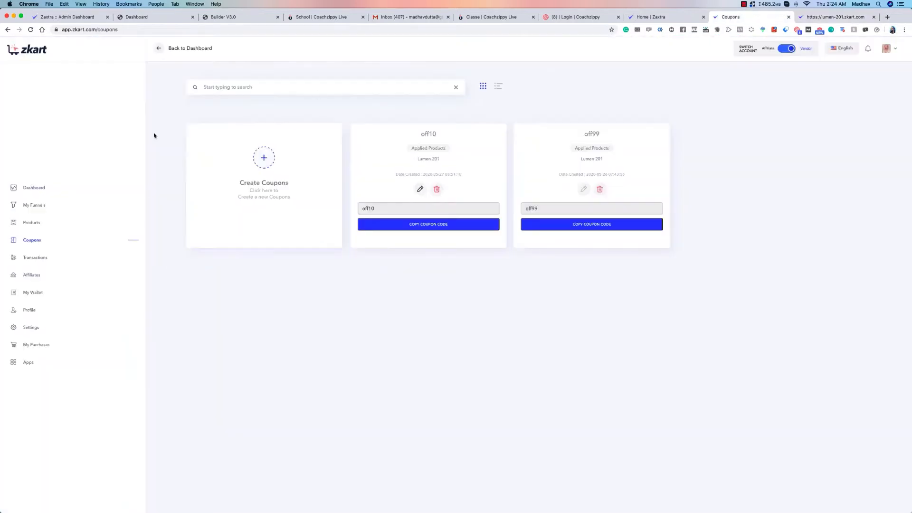
click(28, 257)
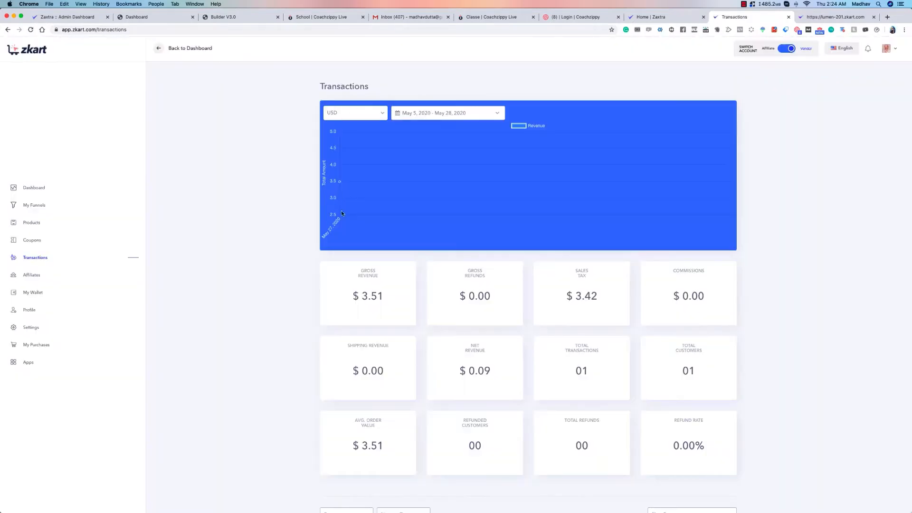
click(361, 113)
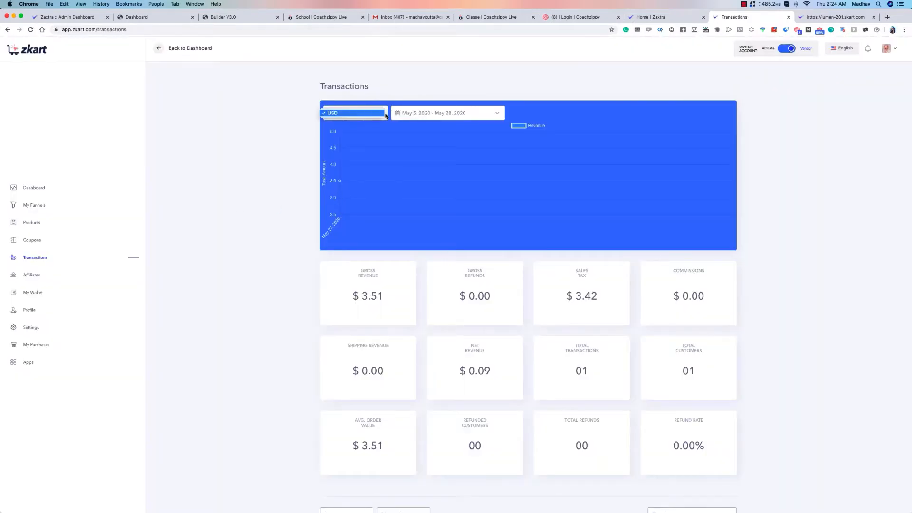
click(436, 113)
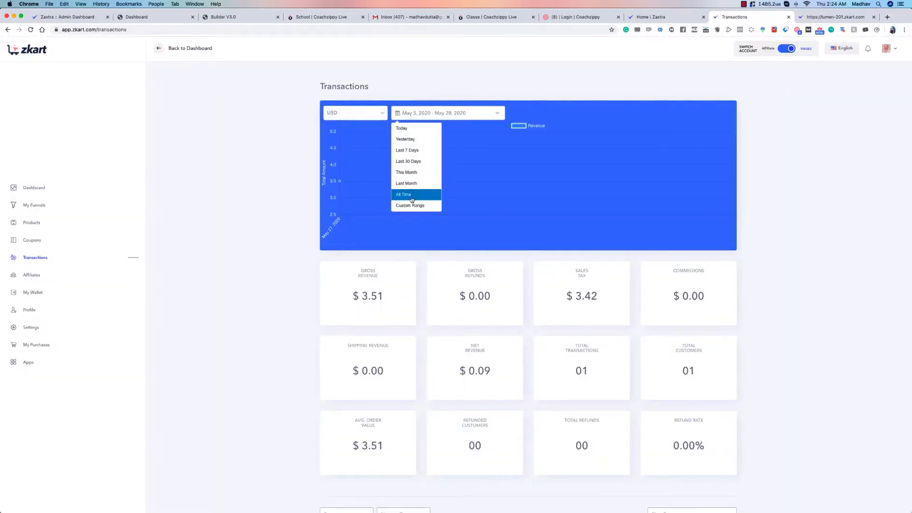
click(890, 163)
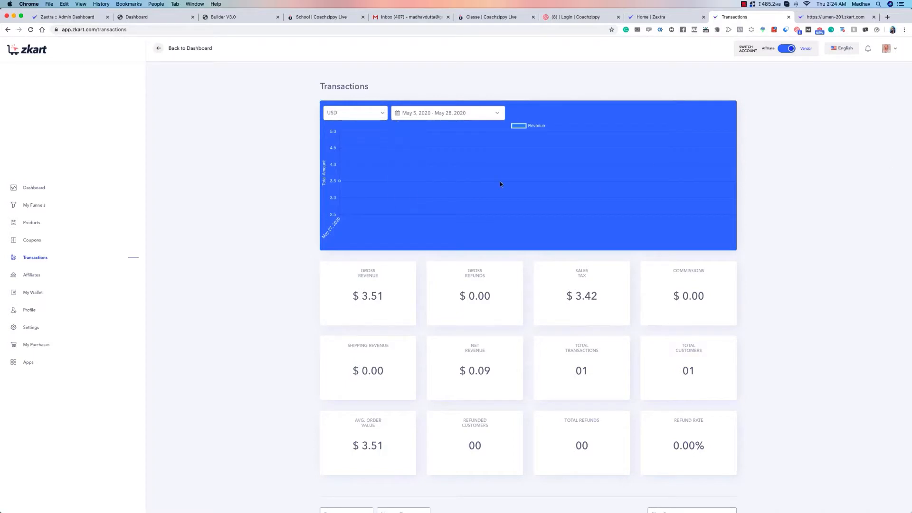
Look over the revenue chart and sales figures, and view the invoice of the Lumen 201 transaction
mouse_move(342, 183)
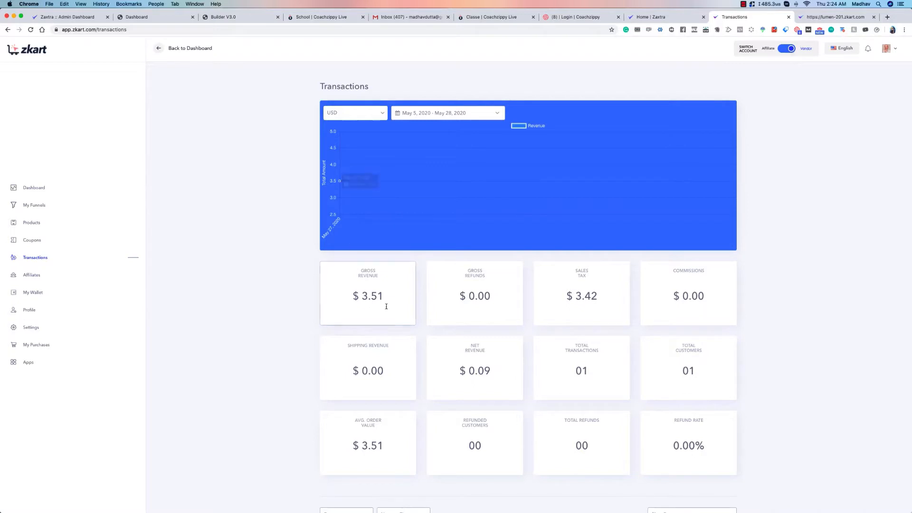
scroll(366, 304, down, 4)
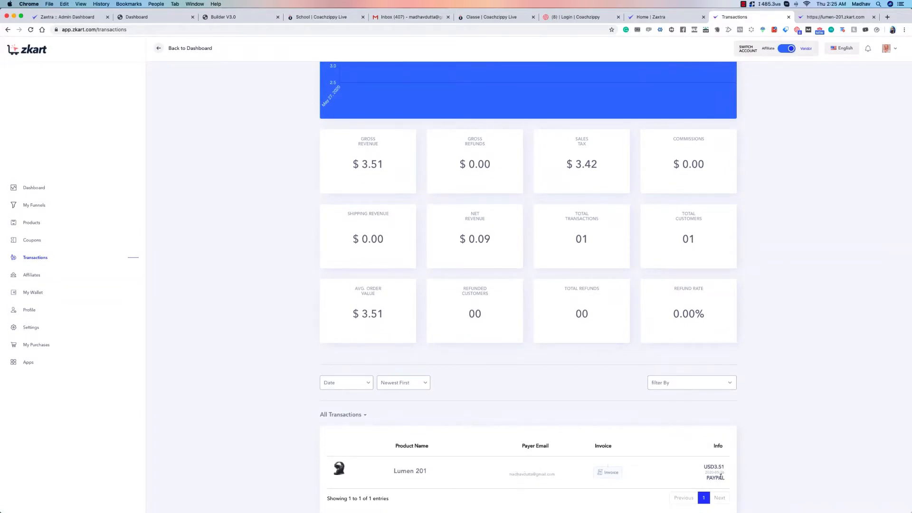
click(610, 472)
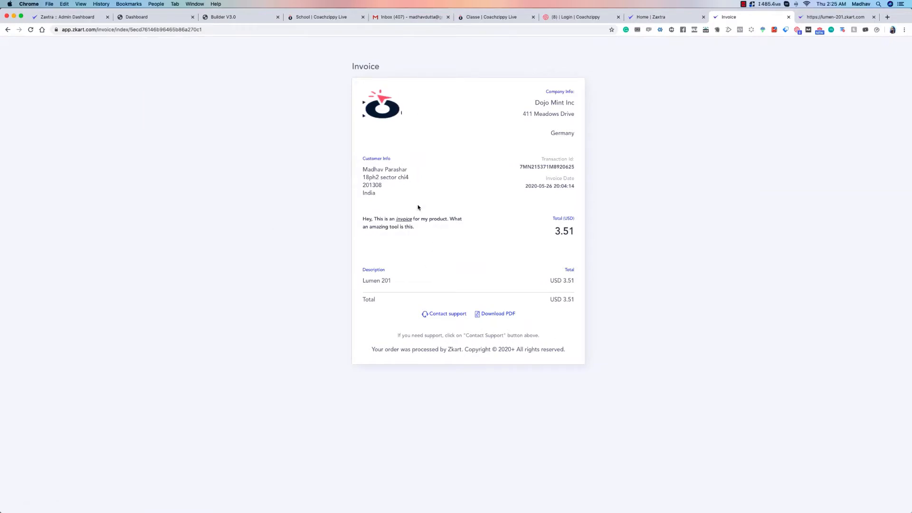
click(10, 30)
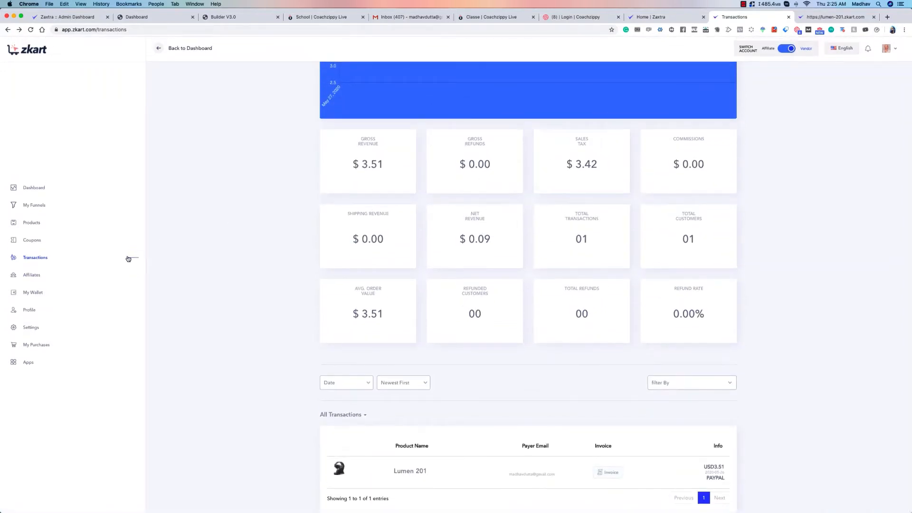
View the affiliates overview and the list of approved affiliates
click(37, 273)
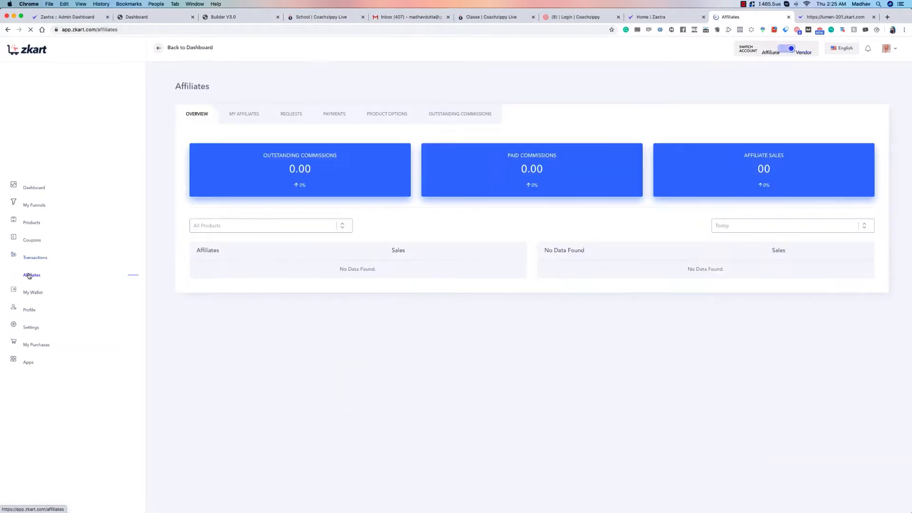
click(227, 118)
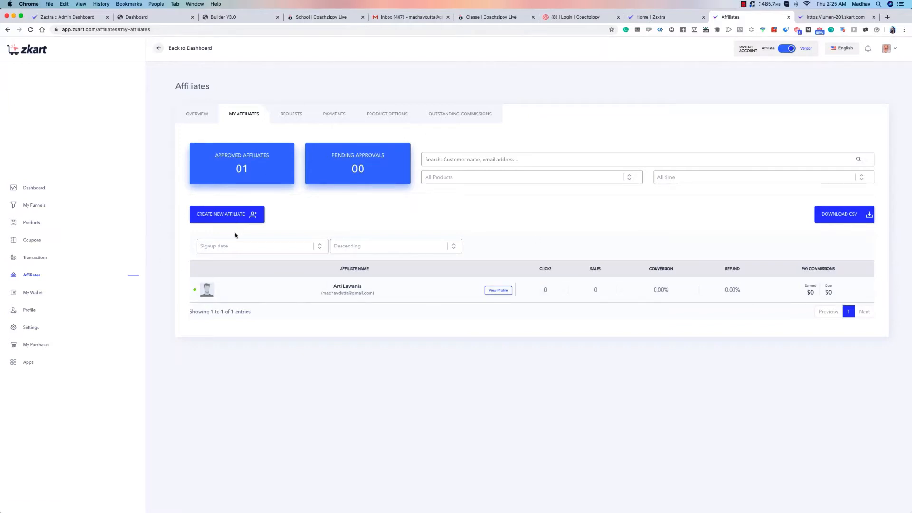
Look over the wallet balance, the store profile details and the account's own purchases
click(33, 293)
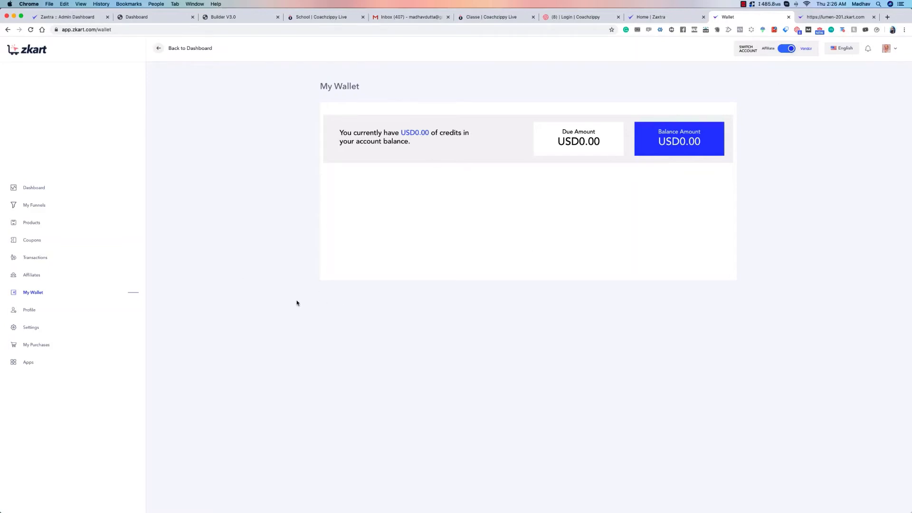
click(29, 311)
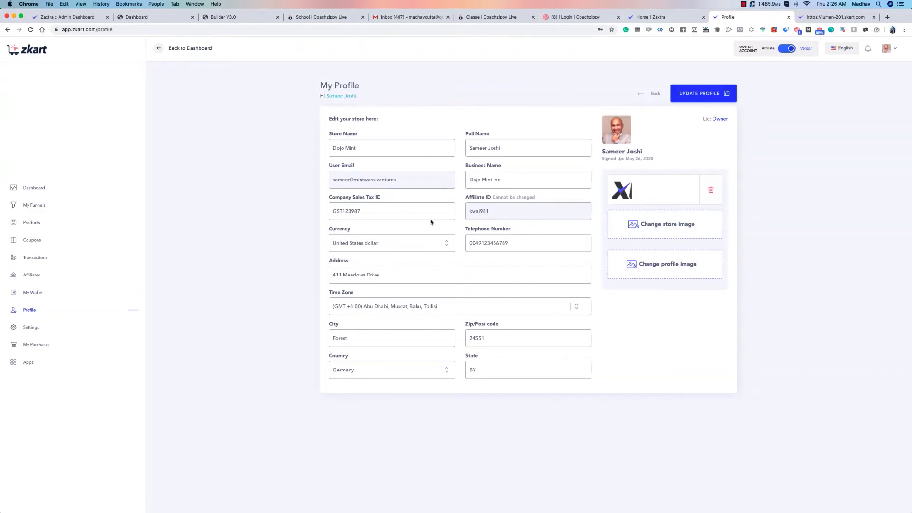
click(44, 345)
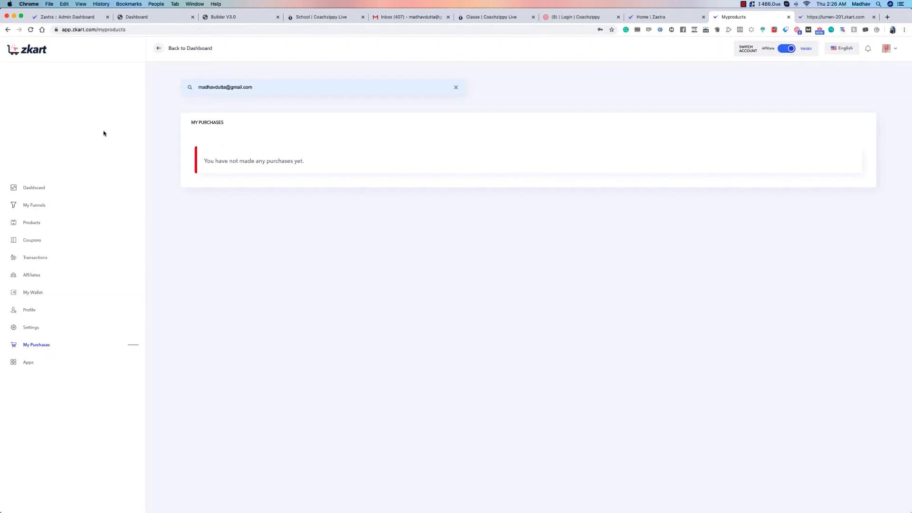
Return to the zkart dashboard, look over the Lumen 201 live checkout page once more and close it
click(44, 187)
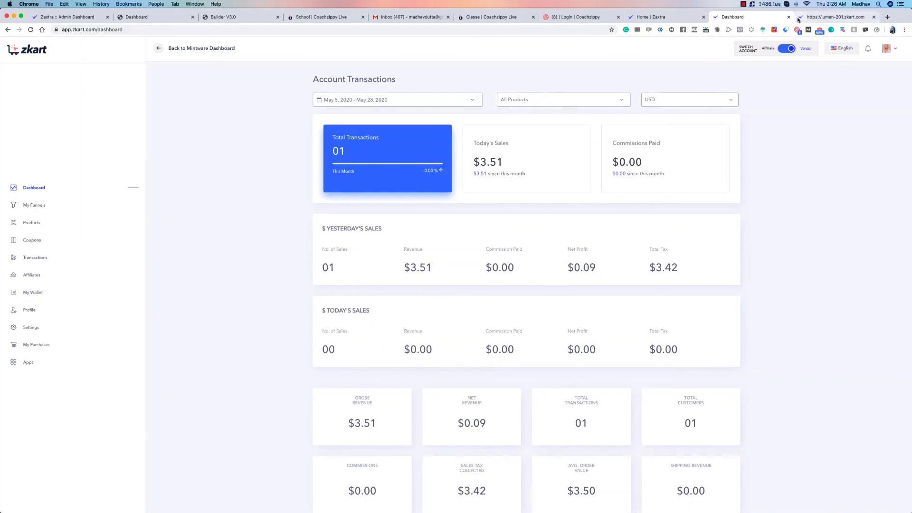
click(840, 18)
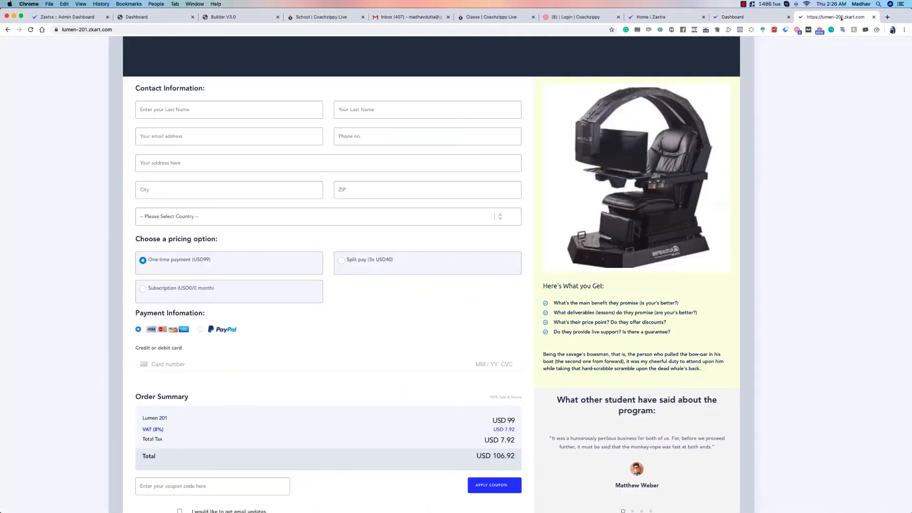
scroll(380, 278, up, 2)
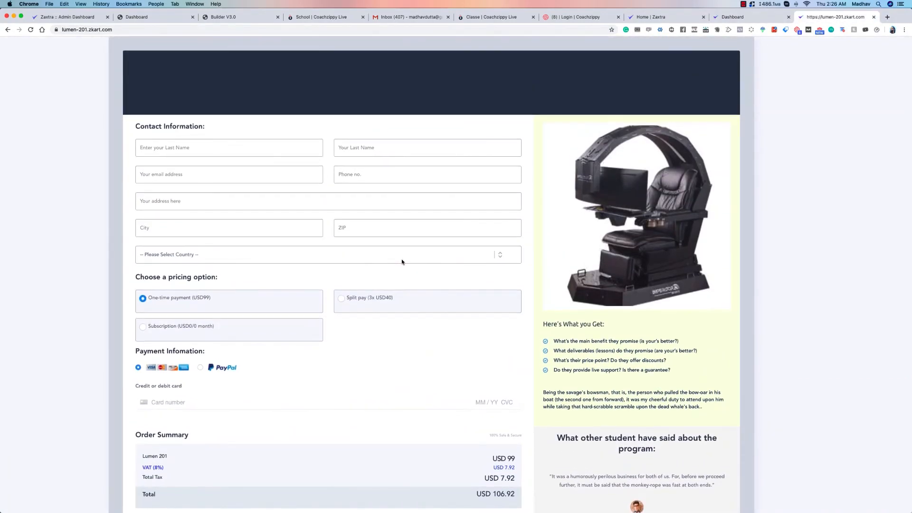
scroll(402, 262, down, 5)
scroll(402, 263, up, 5)
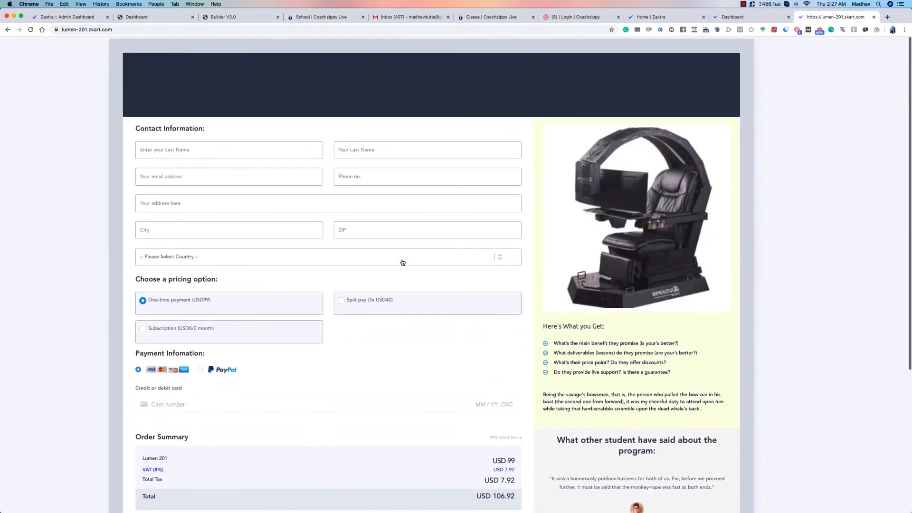
click(874, 17)
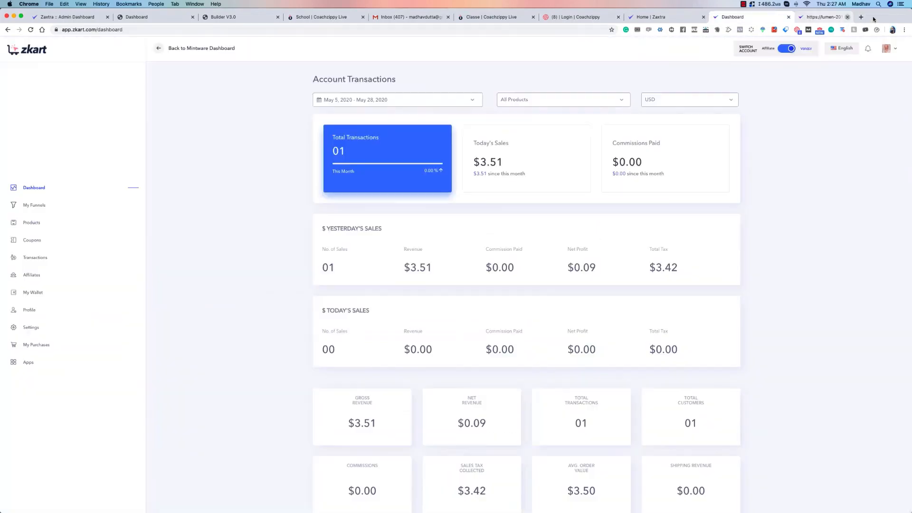